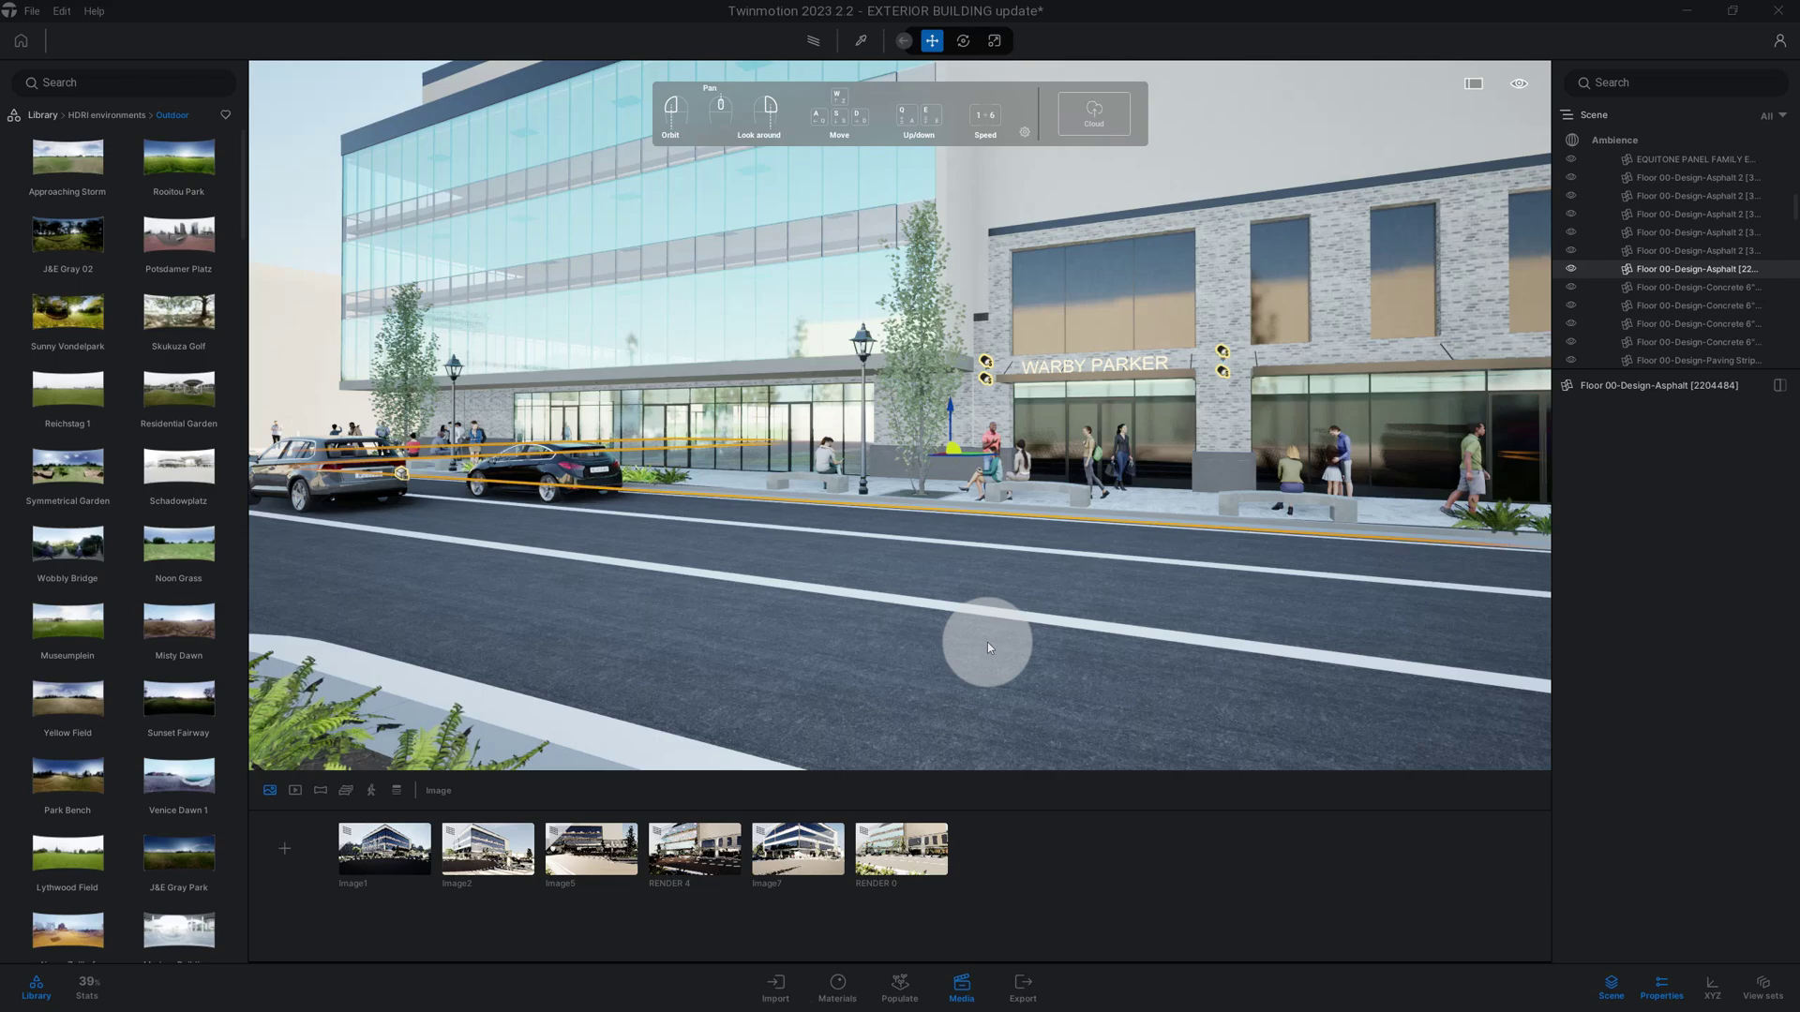
Step: Move the camera along the street to frame the Warby Parker storefront head-on
{"action": "mouse_move", "coordinate": [987, 643]}
{"action": "left_mouse_down"}
{"action": "mouse_move", "coordinate": [952, 605]}
{"action": "mouse_move", "coordinate": [890, 598]}
{"action": "left_mouse_up"}
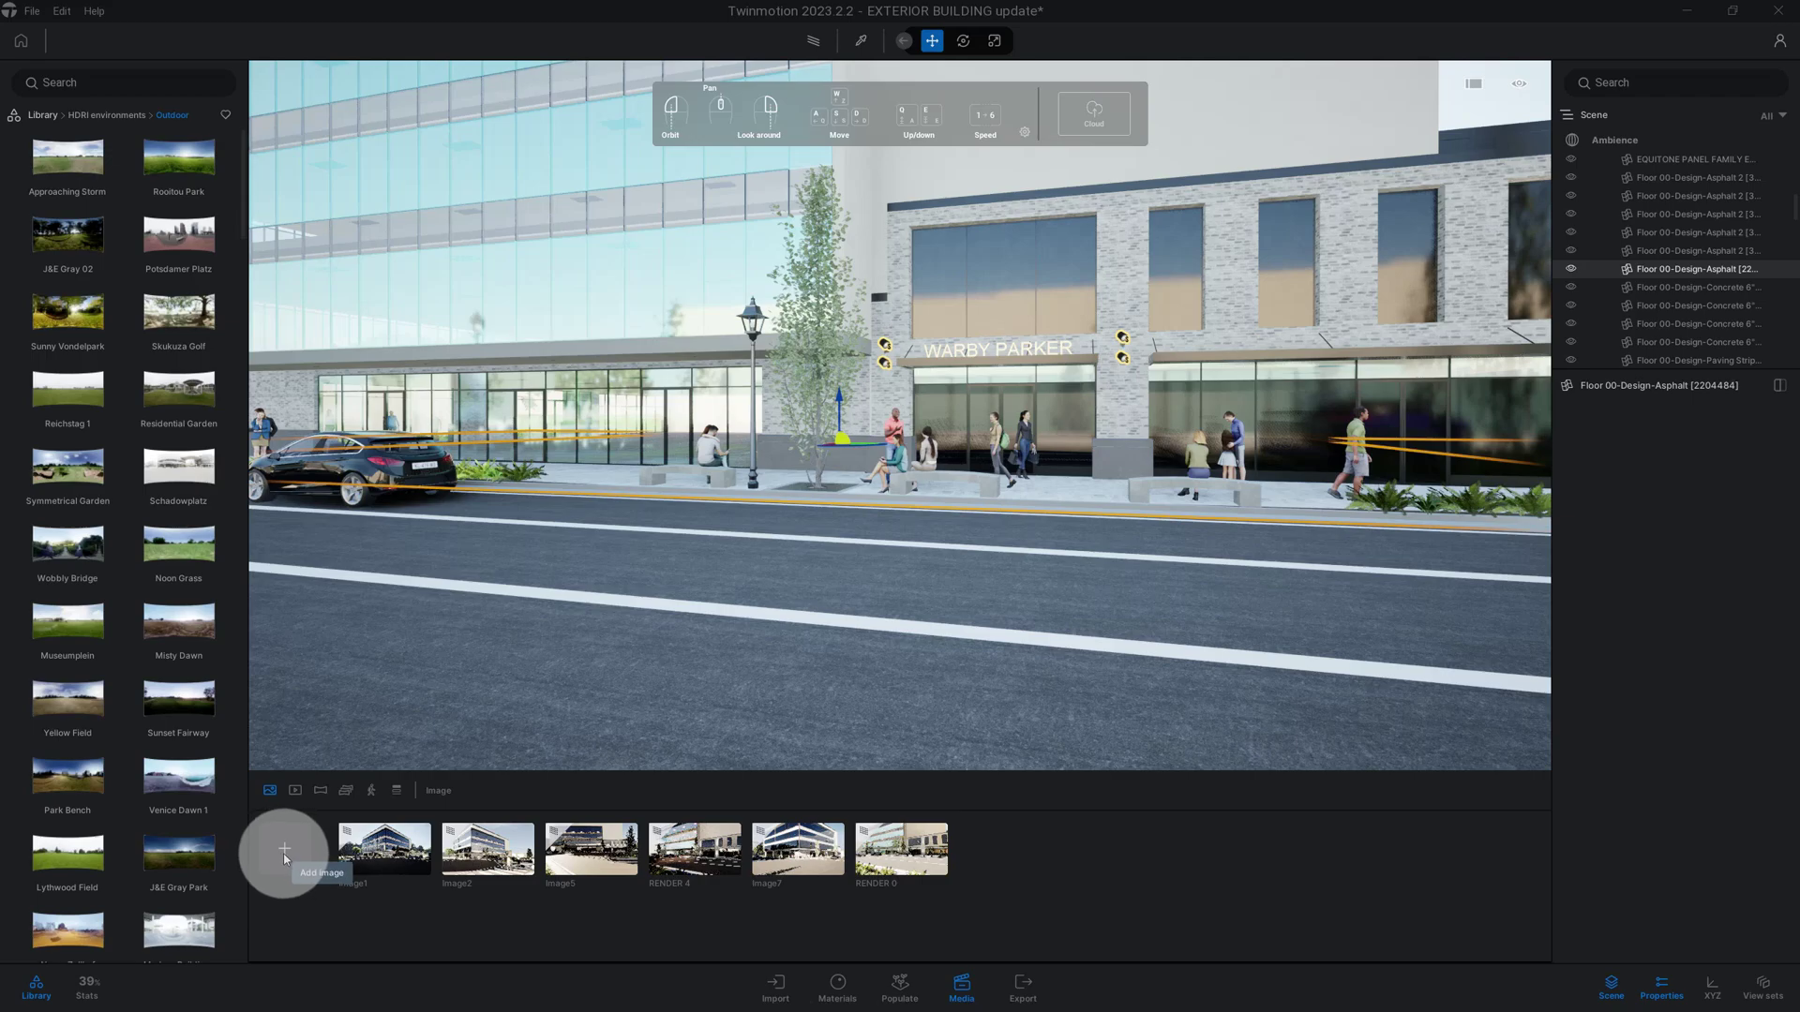
Step: Select the RENDER 0 shot and bring its HDRI environment settings into view
{"action": "left_click", "coordinate": [919, 870]}
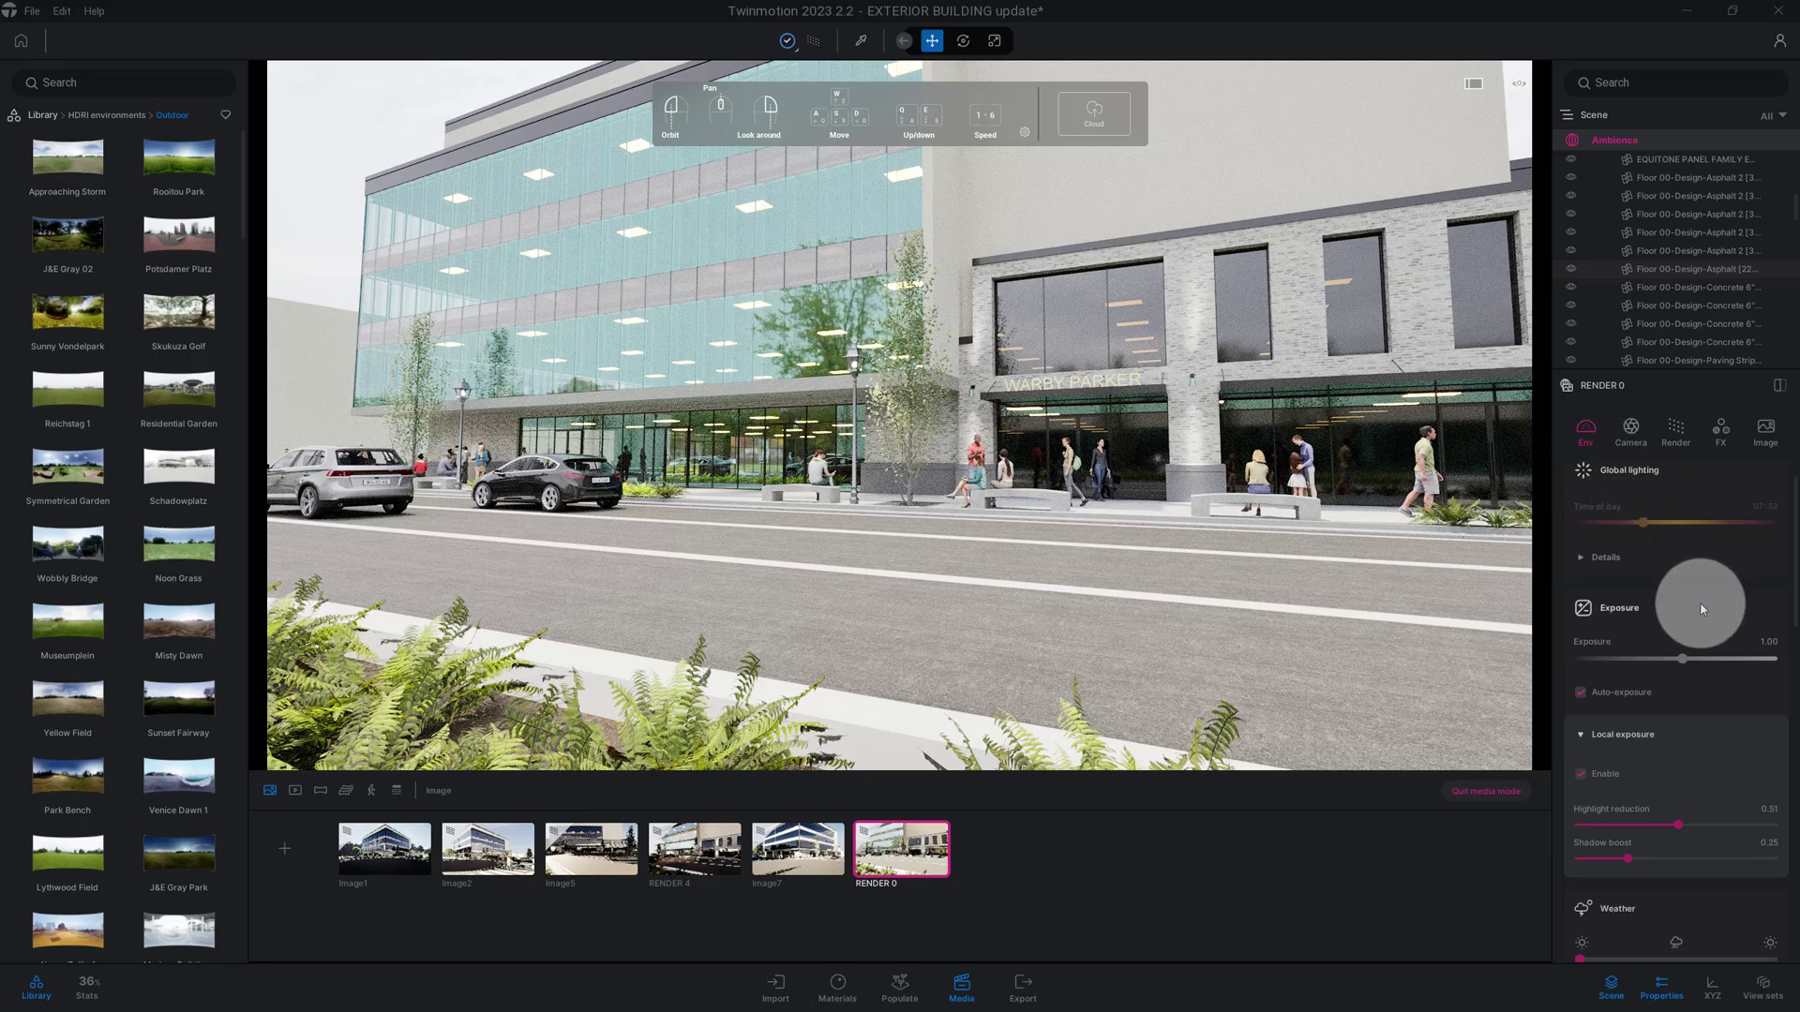
{"action": "scroll", "coordinate": [1634, 567], "scroll_direction": "down", "scroll_amount": 1}
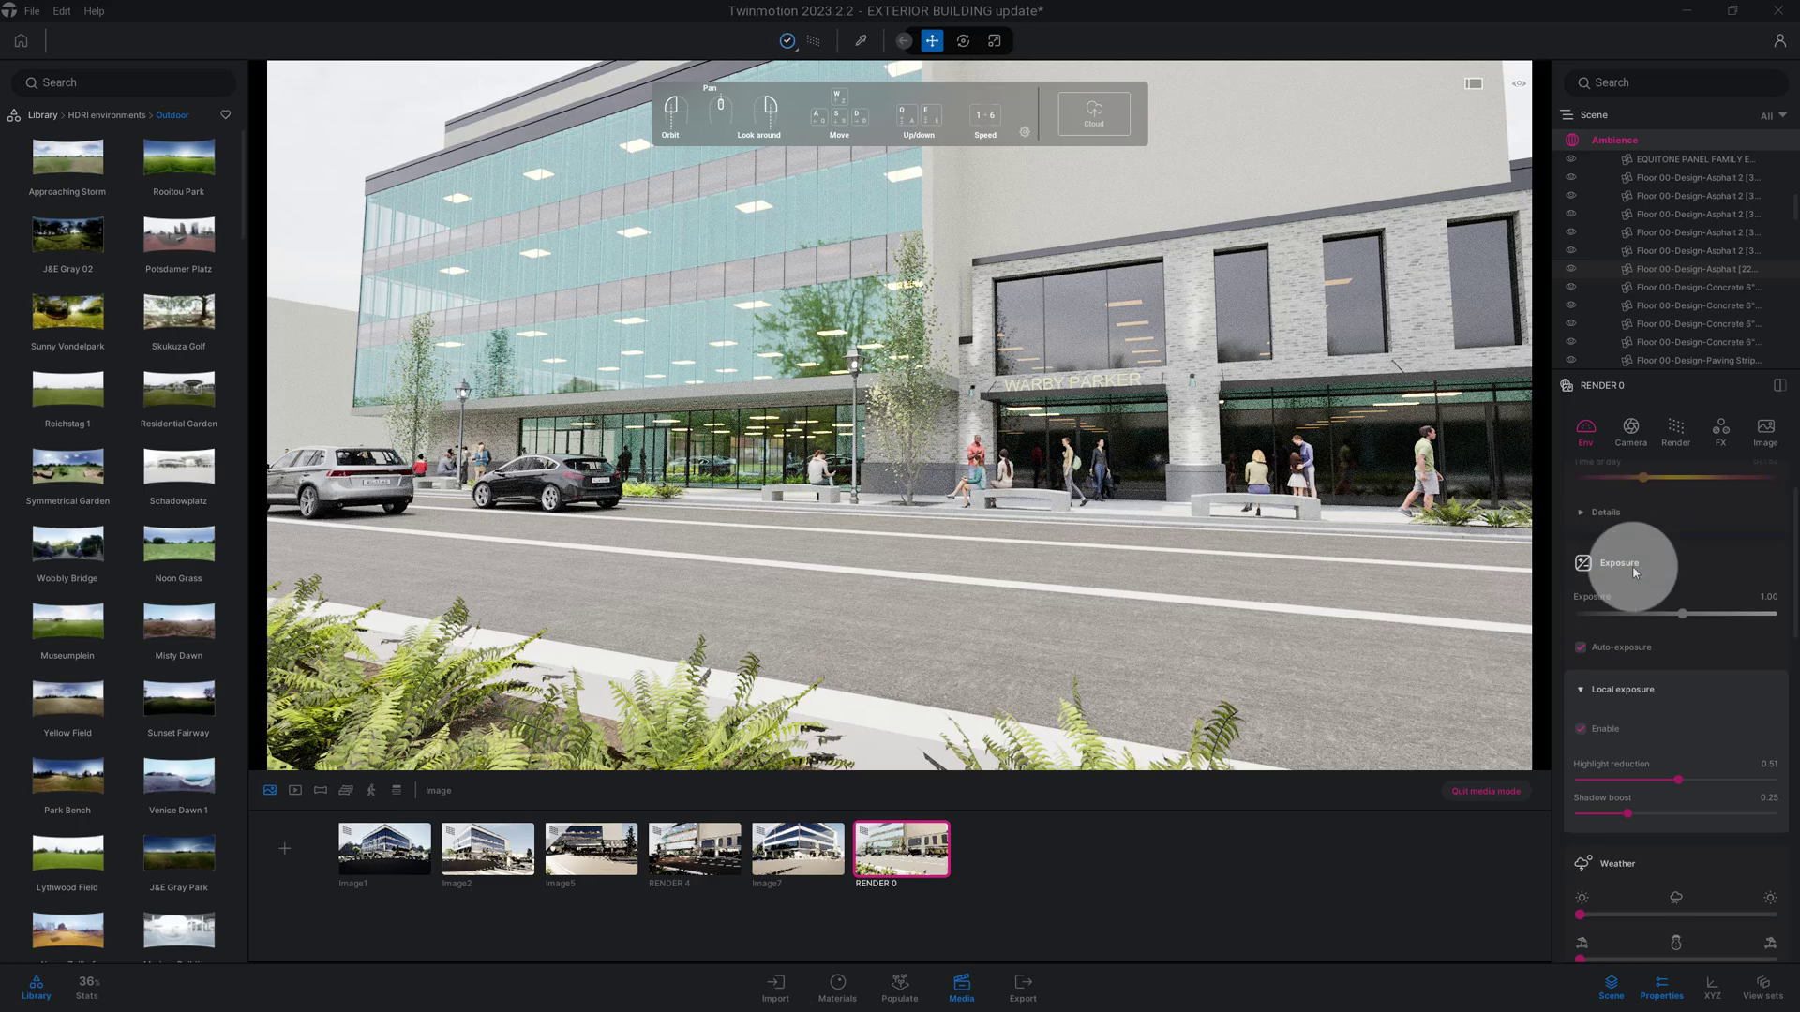
{"action": "scroll", "coordinate": [1635, 553], "scroll_direction": "up", "scroll_amount": 1}
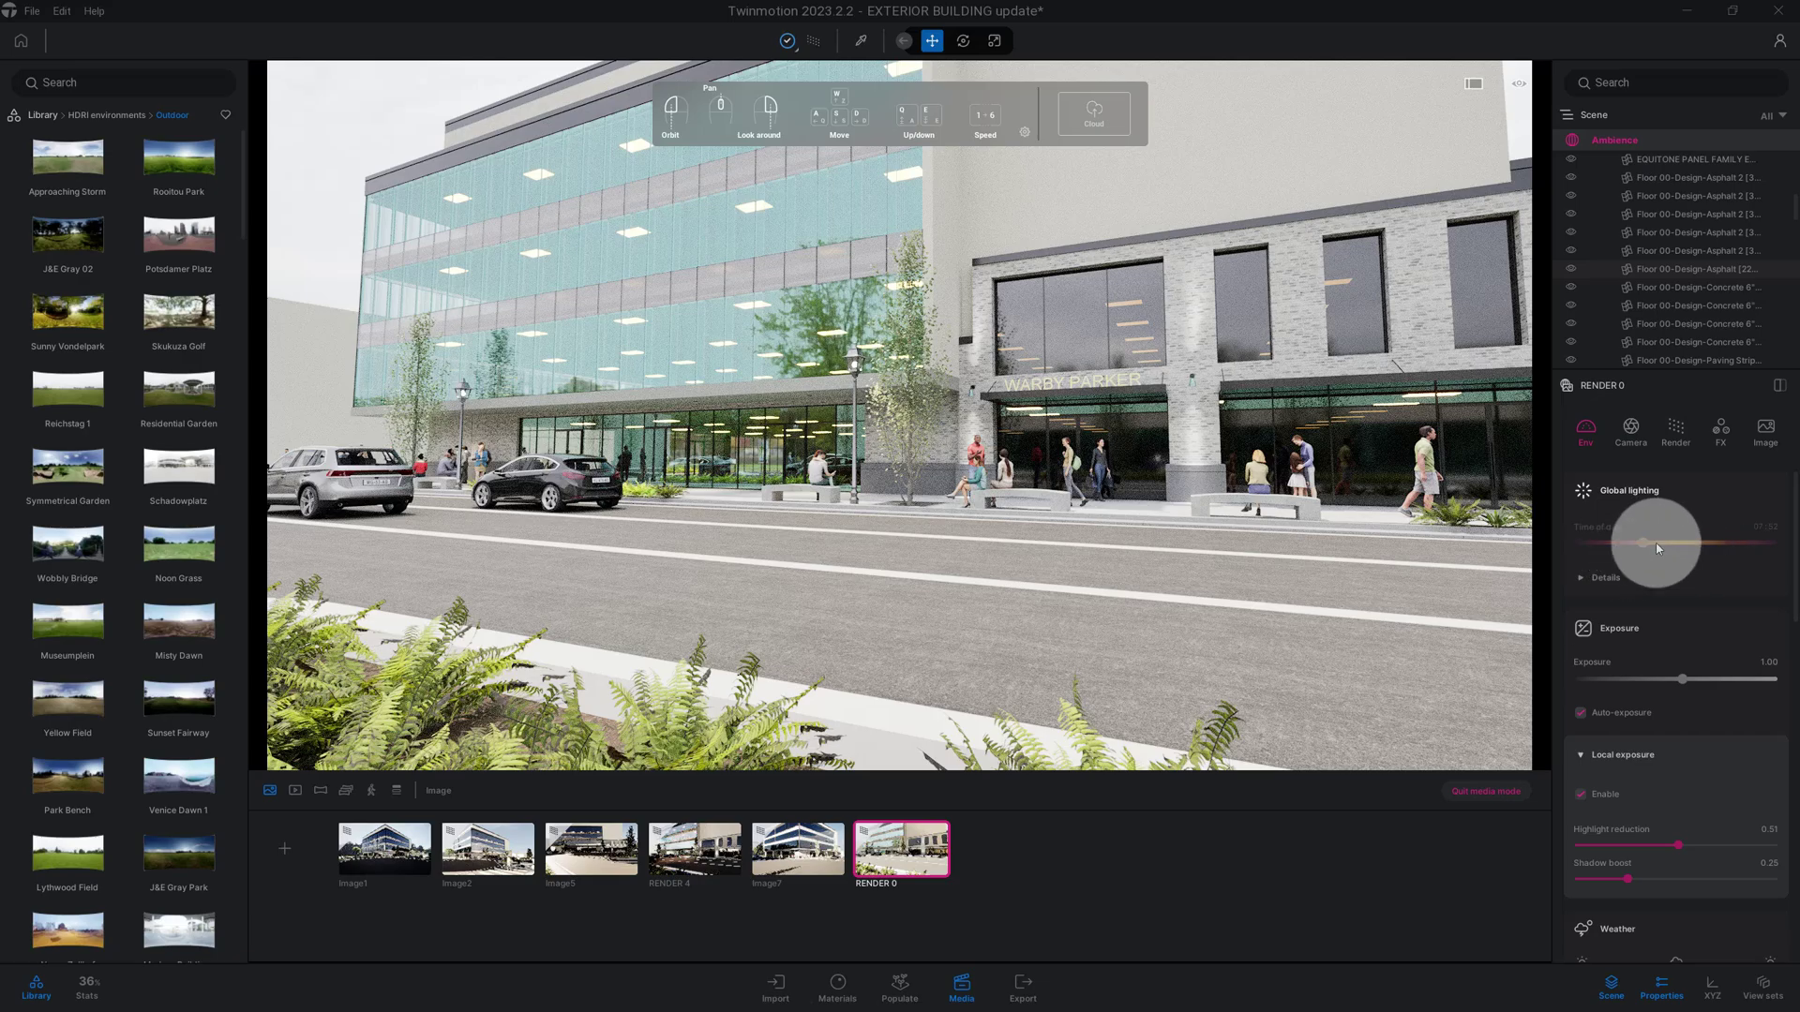
{"action": "scroll", "coordinate": [1651, 549], "scroll_direction": "down", "scroll_amount": 1}
{"action": "scroll", "coordinate": [1649, 553], "scroll_direction": "down", "scroll_amount": 1}
{"action": "scroll", "coordinate": [1646, 553], "scroll_direction": "down", "scroll_amount": 2}
{"action": "scroll", "coordinate": [1639, 570], "scroll_direction": "down", "scroll_amount": 3}
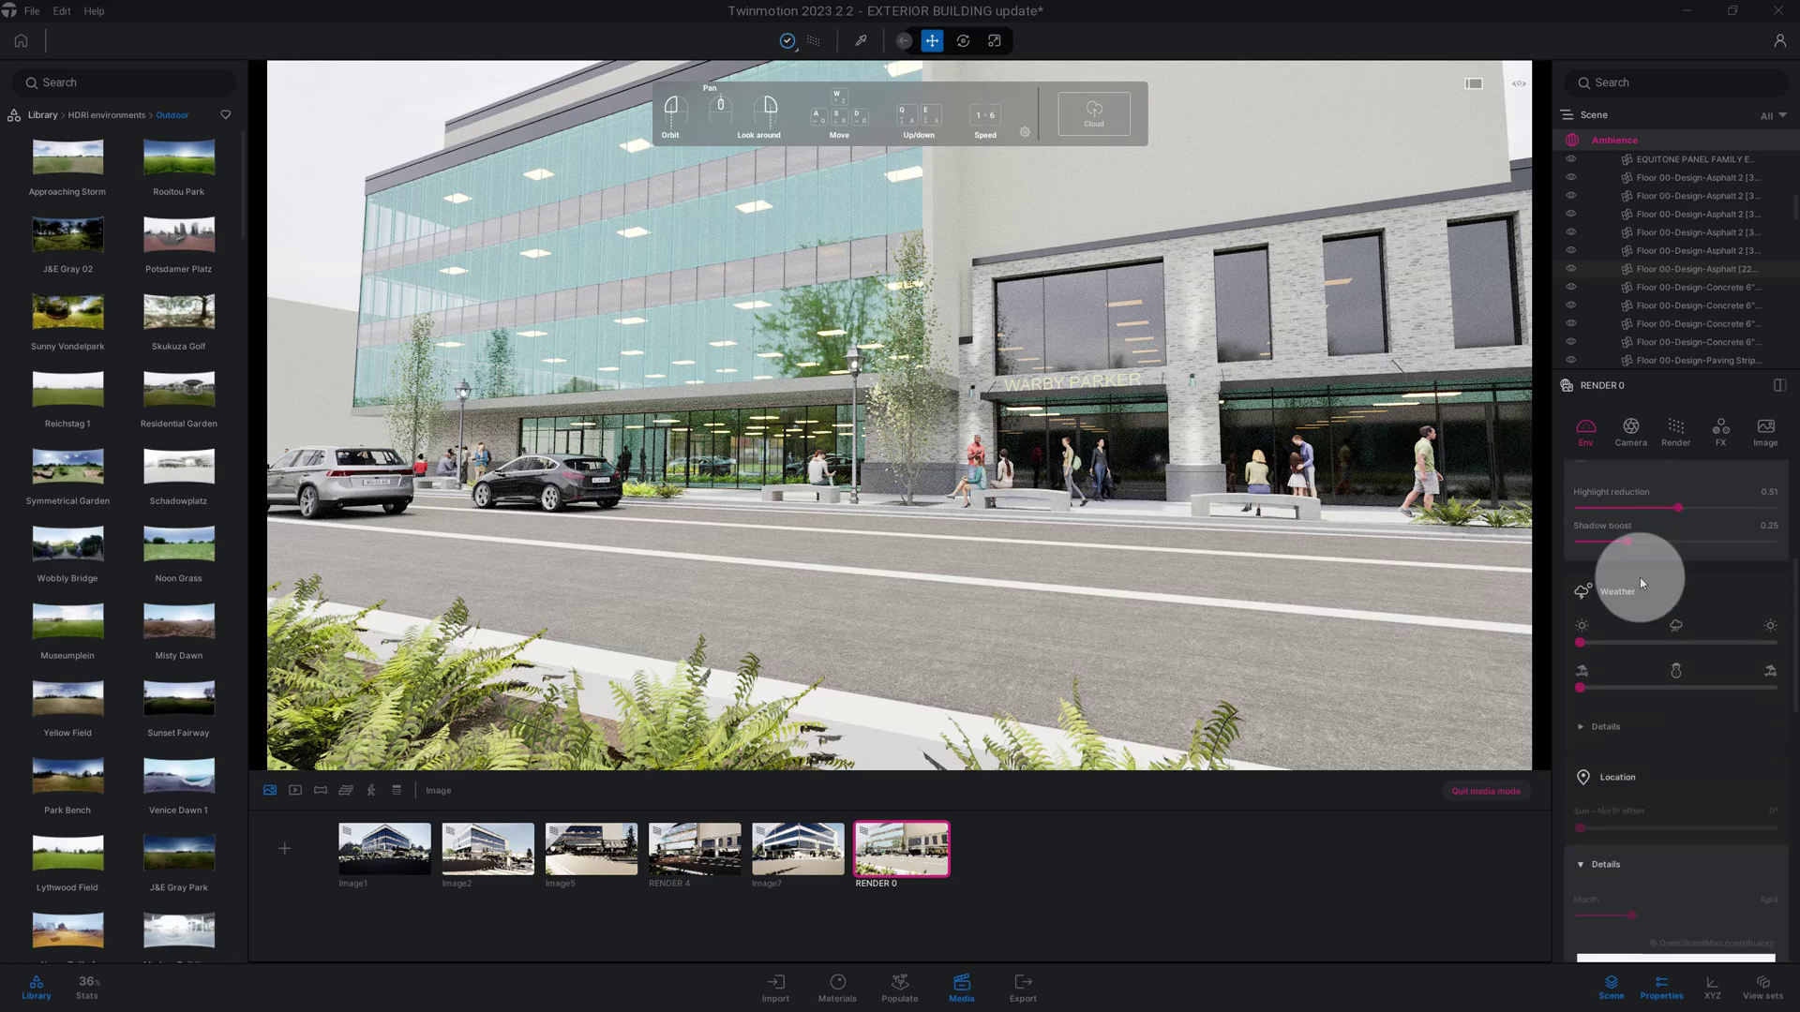
{"action": "scroll", "coordinate": [1640, 577], "scroll_direction": "down", "scroll_amount": 2}
{"action": "scroll", "coordinate": [1640, 577], "scroll_direction": "down", "scroll_amount": 1}
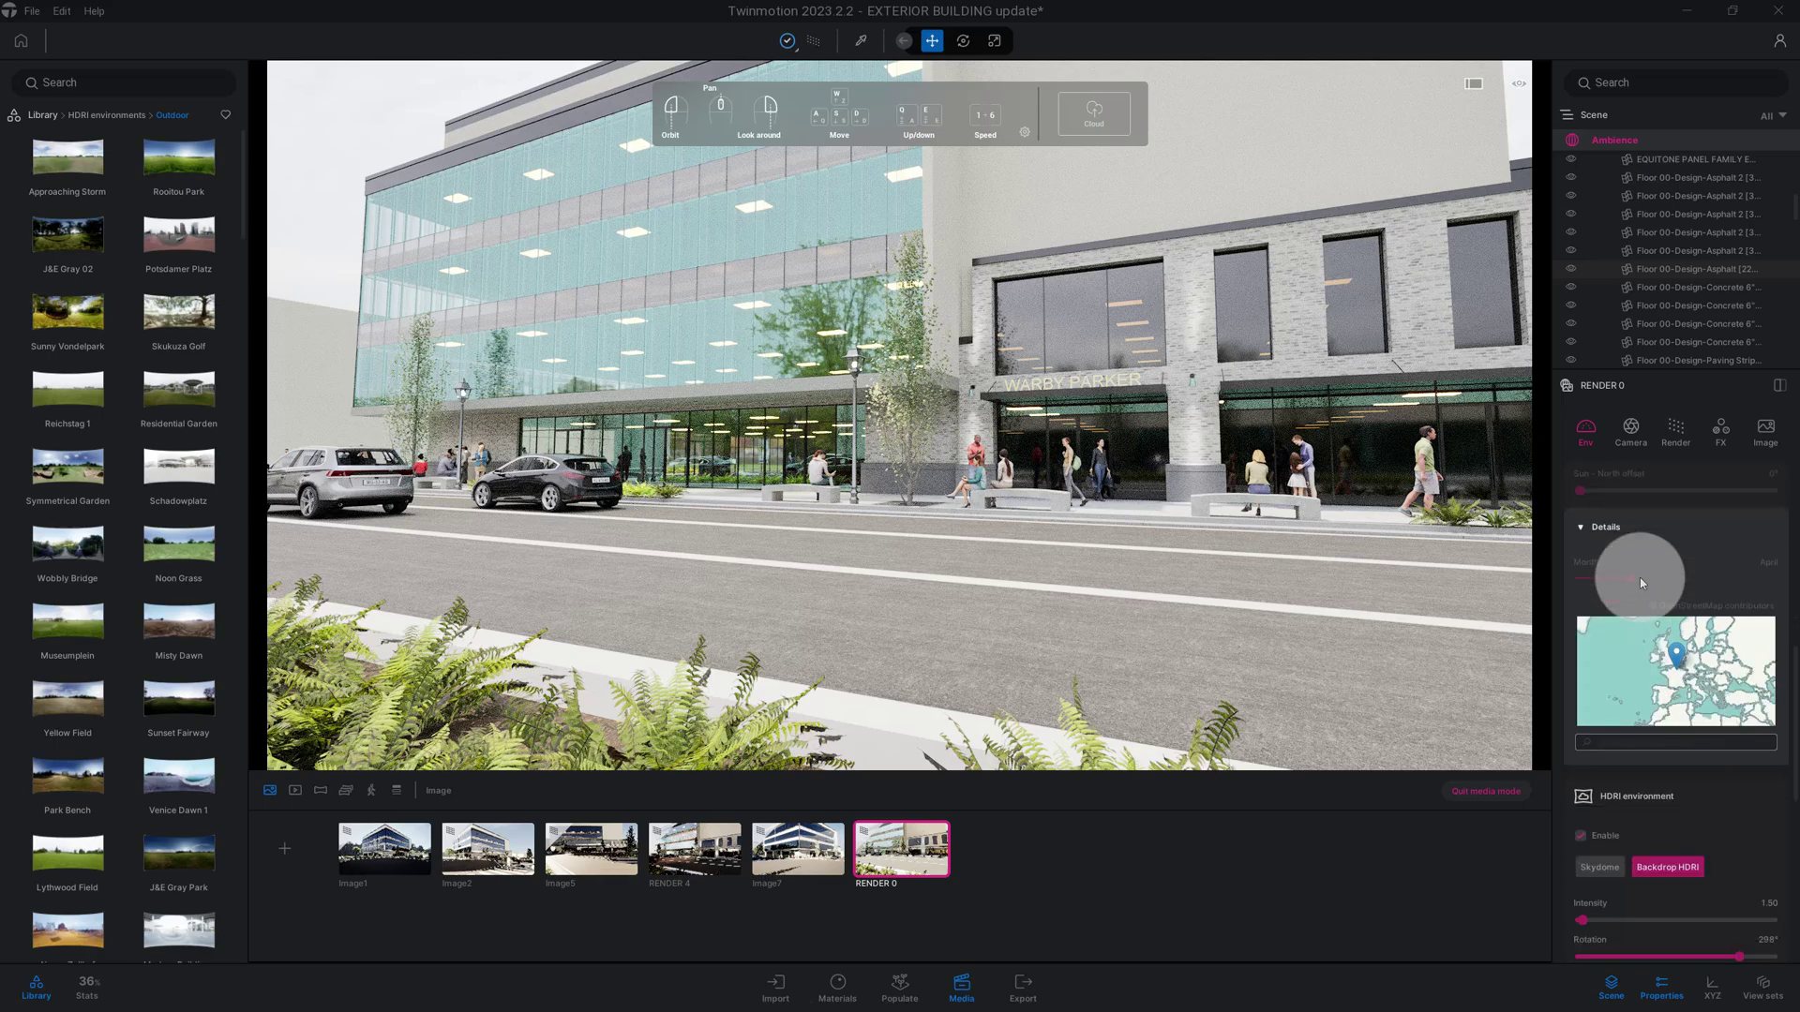
{"action": "scroll", "coordinate": [1639, 578], "scroll_direction": "down", "scroll_amount": 1}
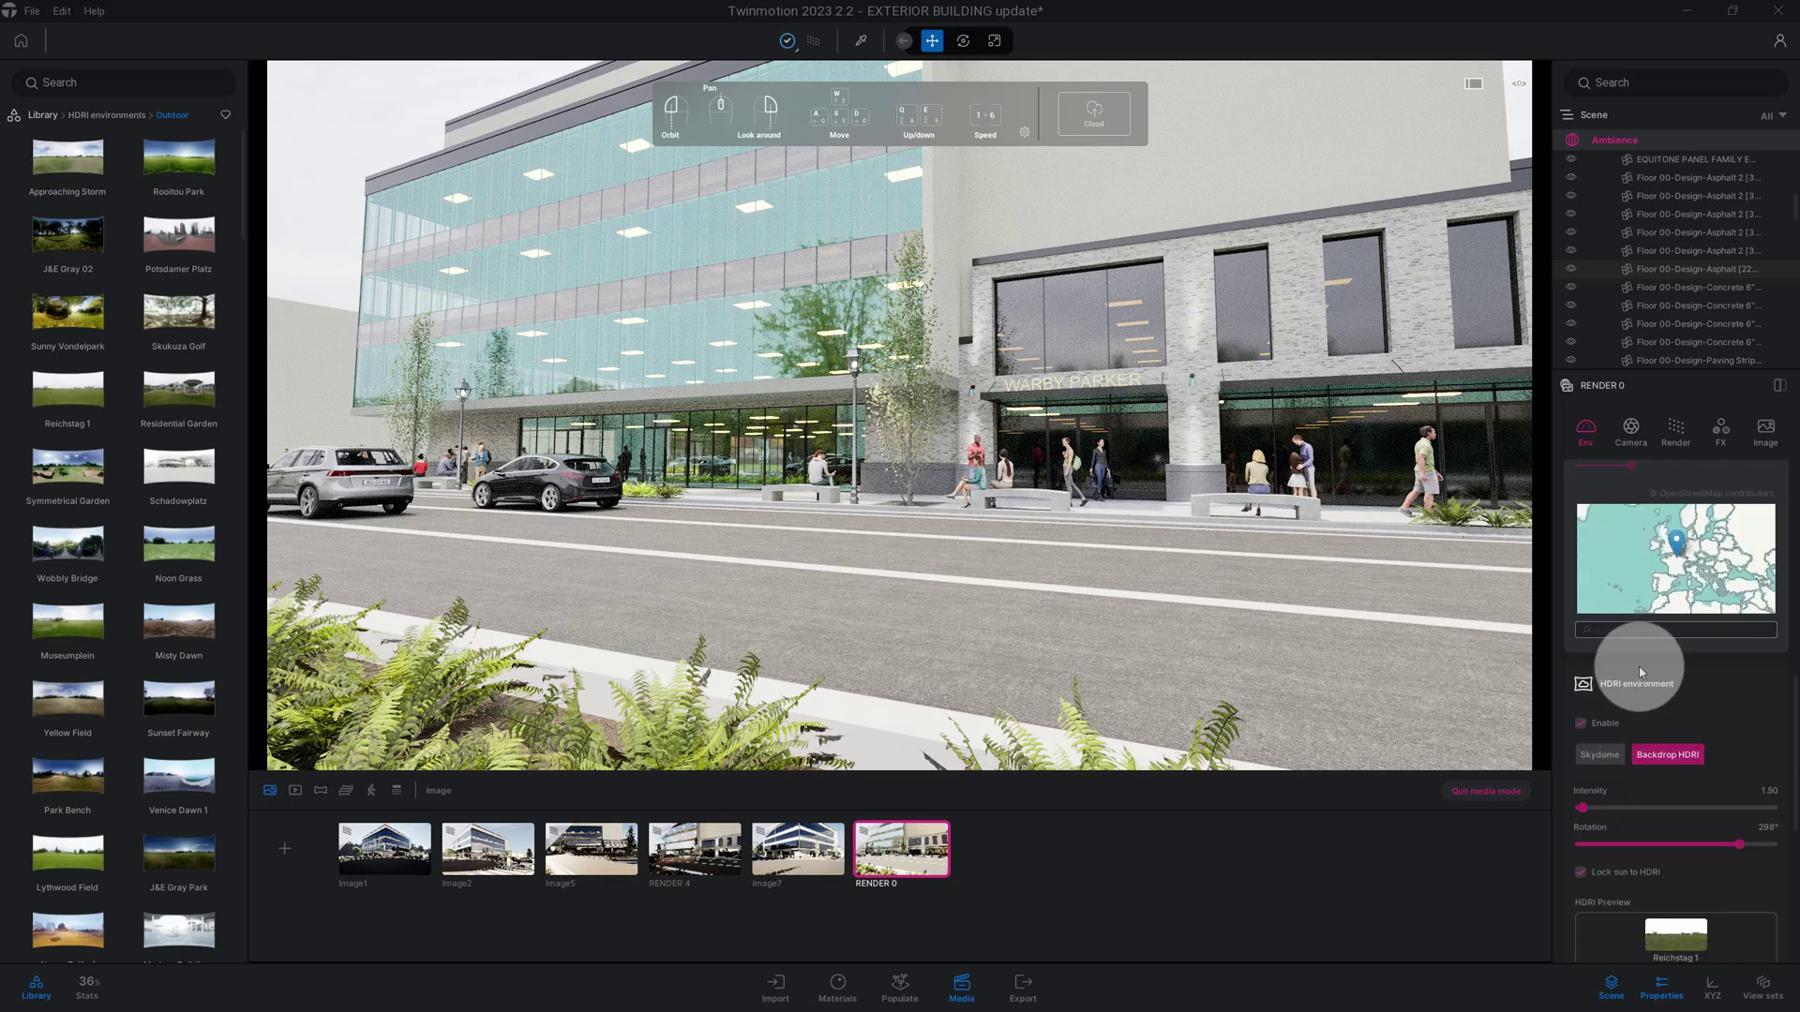
Step: Disable the HDRI environment and select the Time of day hour to change it to 05
{"action": "left_click", "coordinate": [1597, 724]}
{"action": "left_click", "coordinate": [1580, 724]}
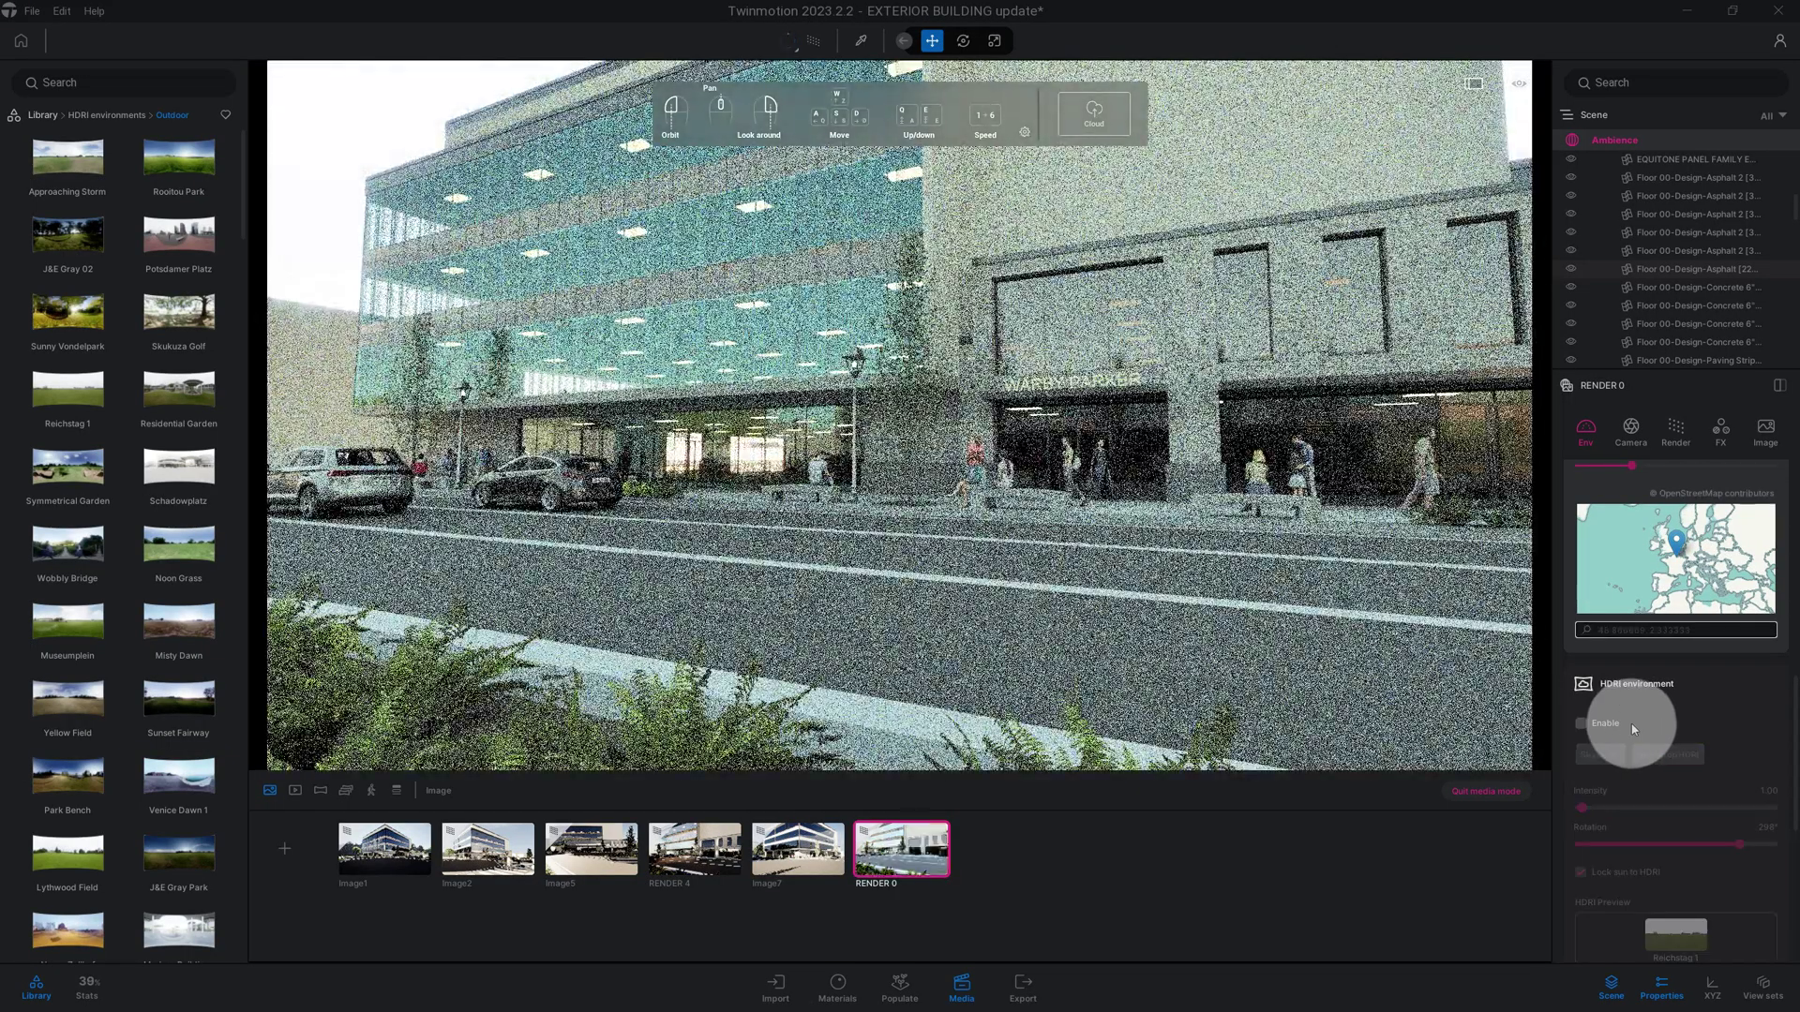
{"action": "scroll", "coordinate": [1632, 729], "scroll_direction": "up", "scroll_amount": 2}
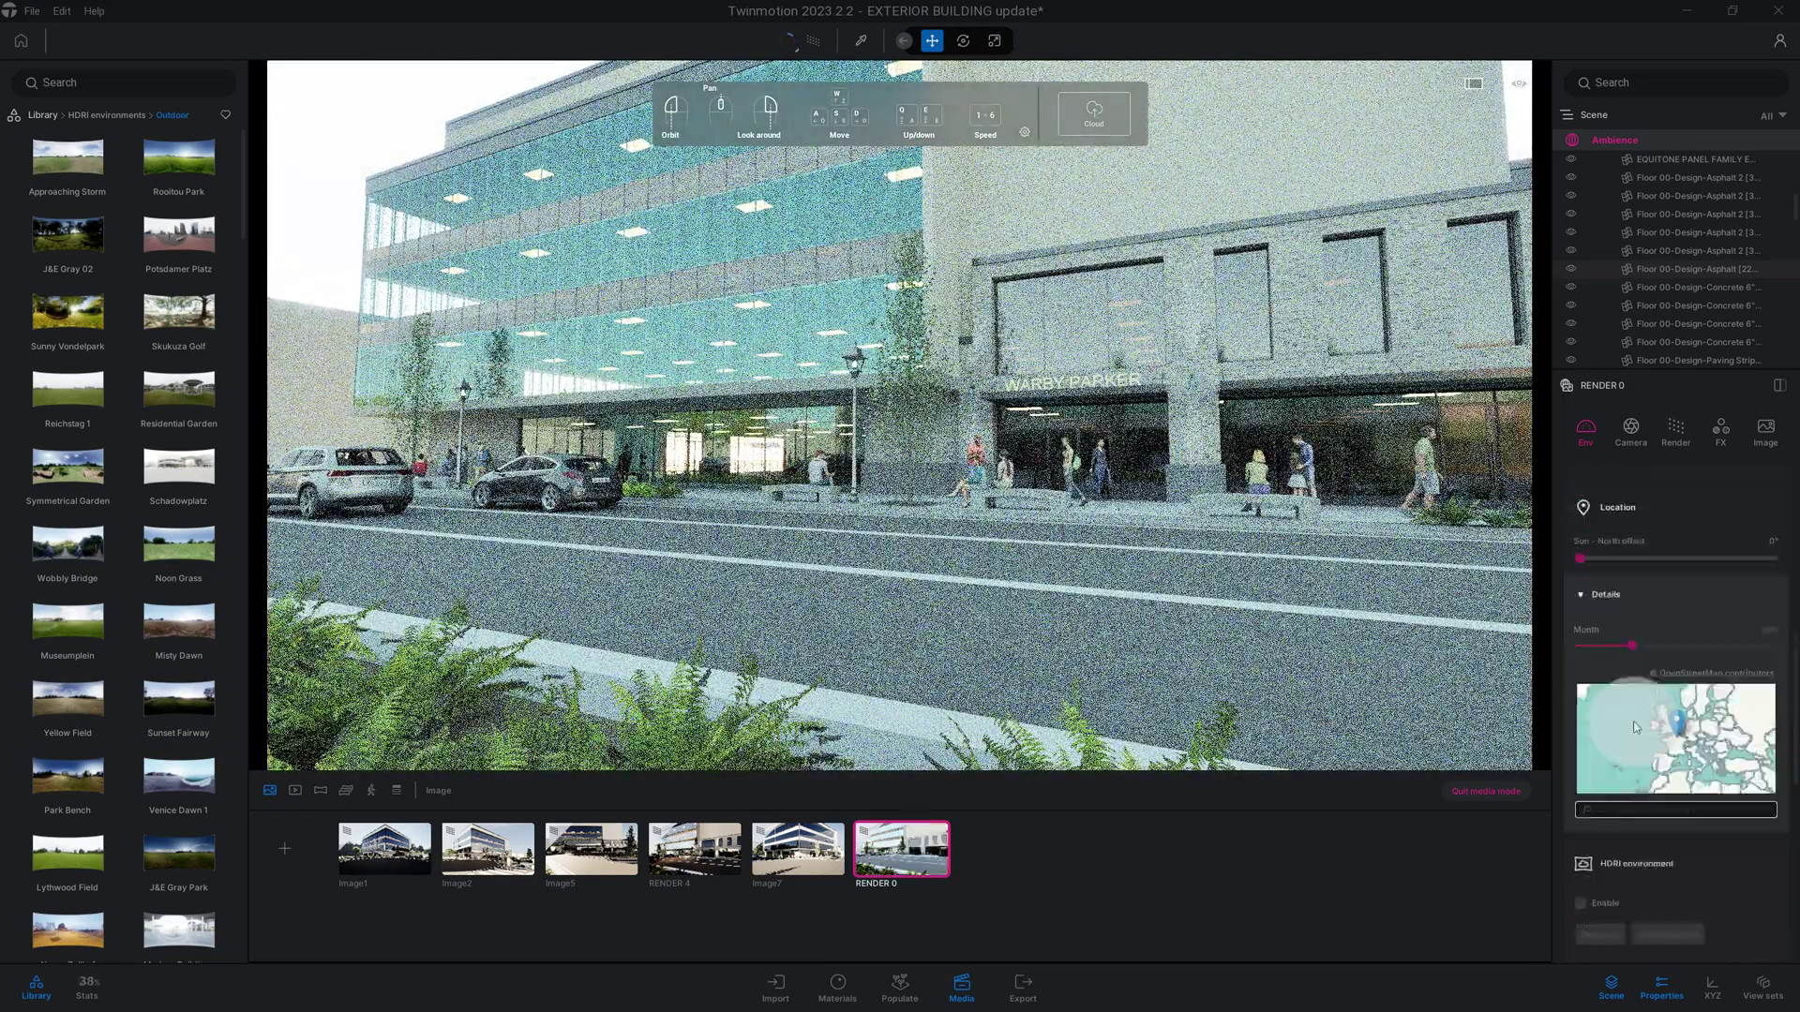
{"action": "scroll", "coordinate": [1632, 727], "scroll_direction": "up", "scroll_amount": 2}
{"action": "scroll", "coordinate": [1633, 725], "scroll_direction": "up", "scroll_amount": 2}
{"action": "scroll", "coordinate": [1633, 724], "scroll_direction": "up", "scroll_amount": 2}
{"action": "scroll", "coordinate": [1631, 720], "scroll_direction": "up", "scroll_amount": 1}
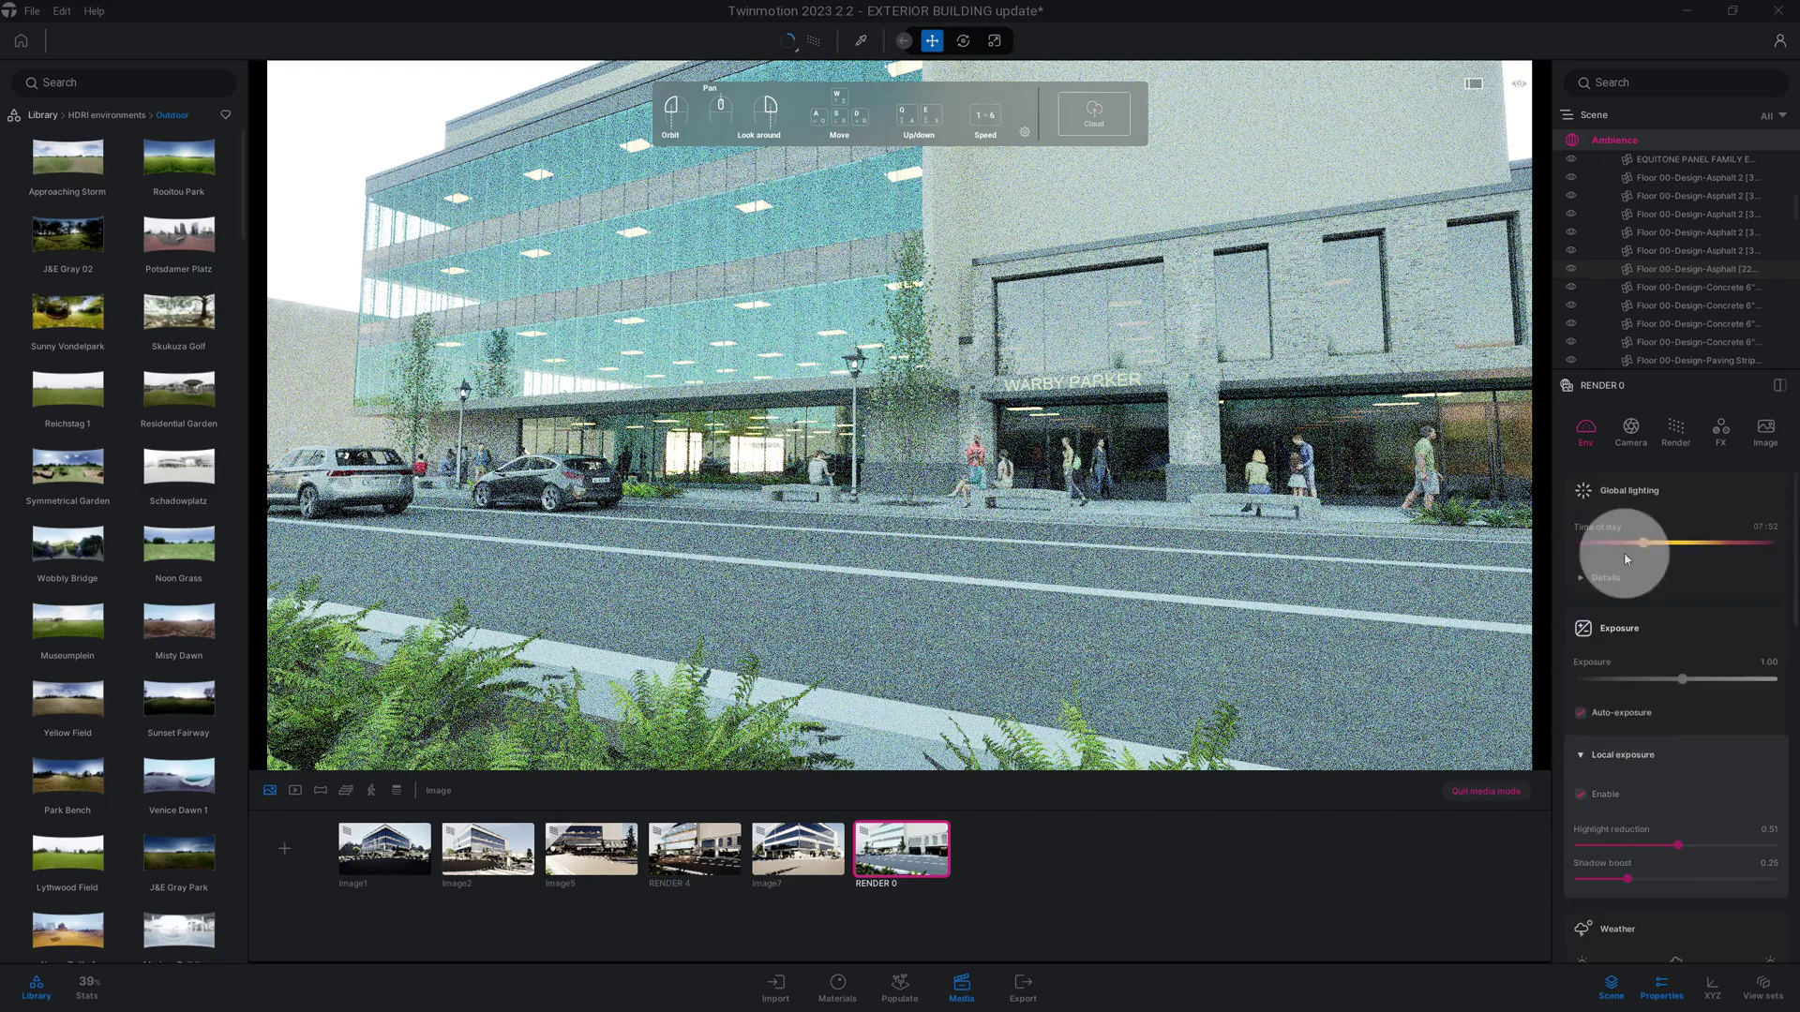
{"action": "double_click", "coordinate": [1760, 528]}
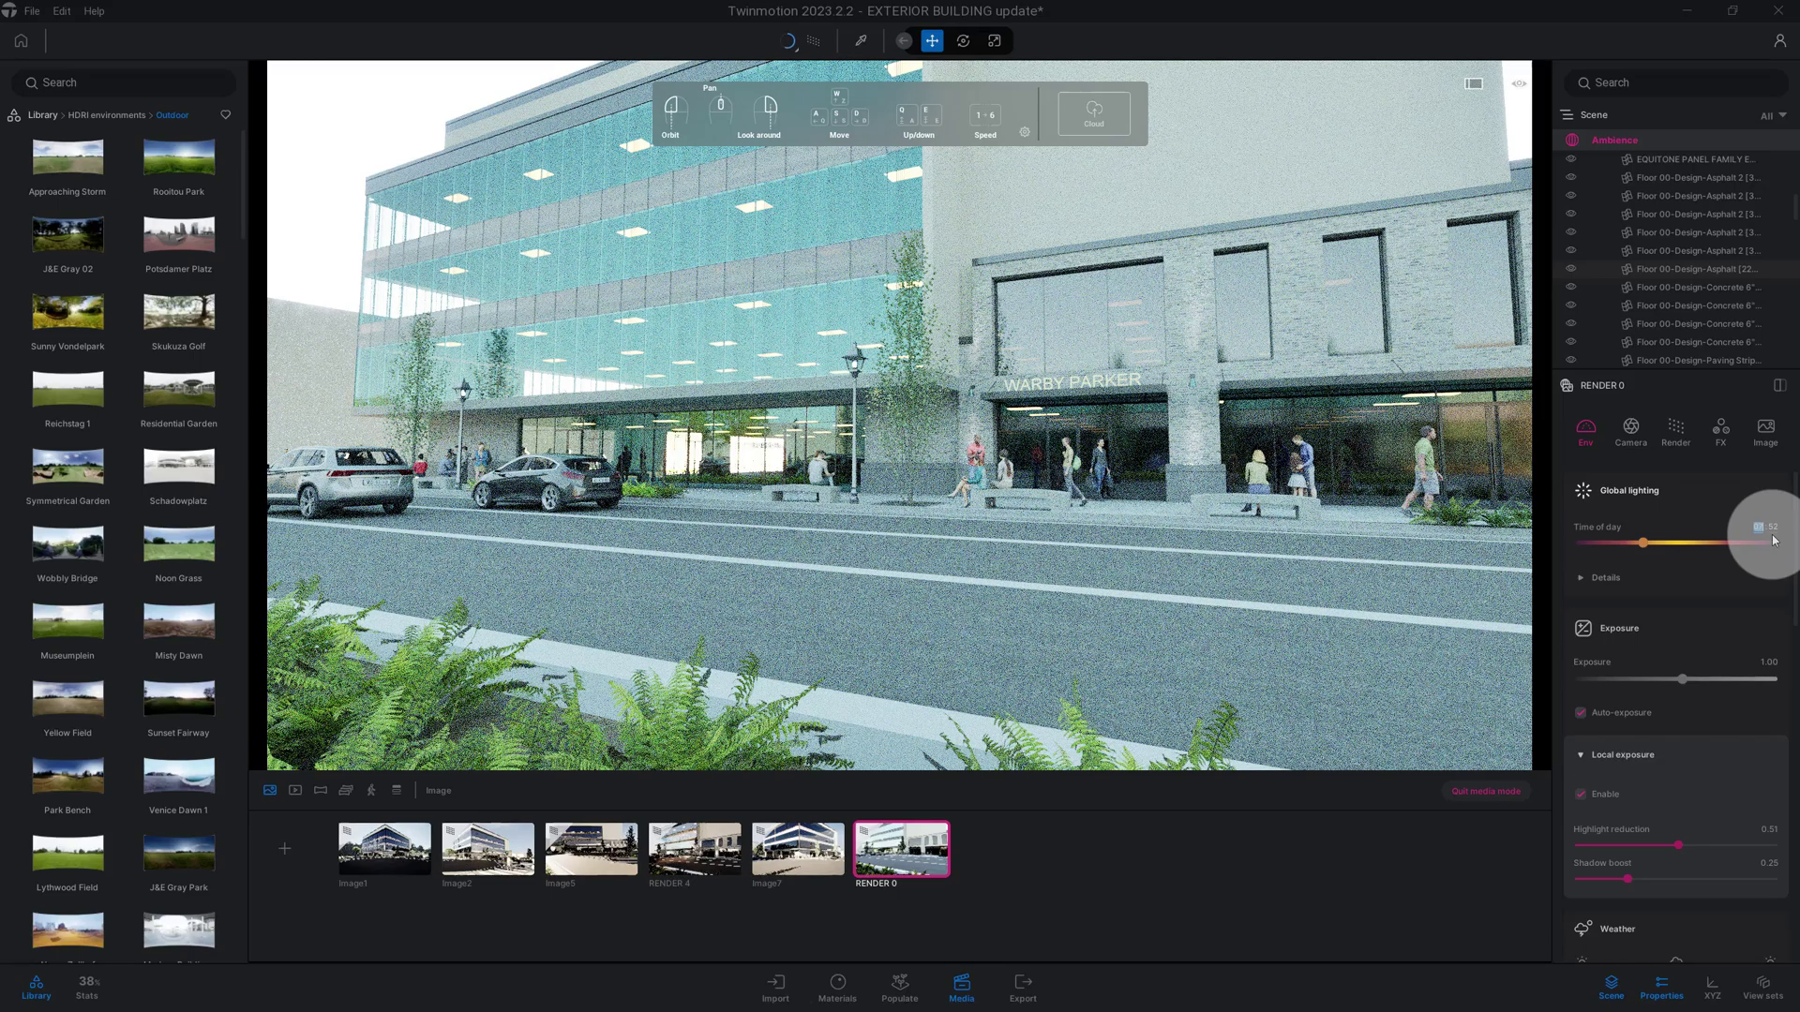
Step: Set the time of day to 05:30 for a blue dawn sky
{"action": "double_click", "coordinate": [1773, 528]}
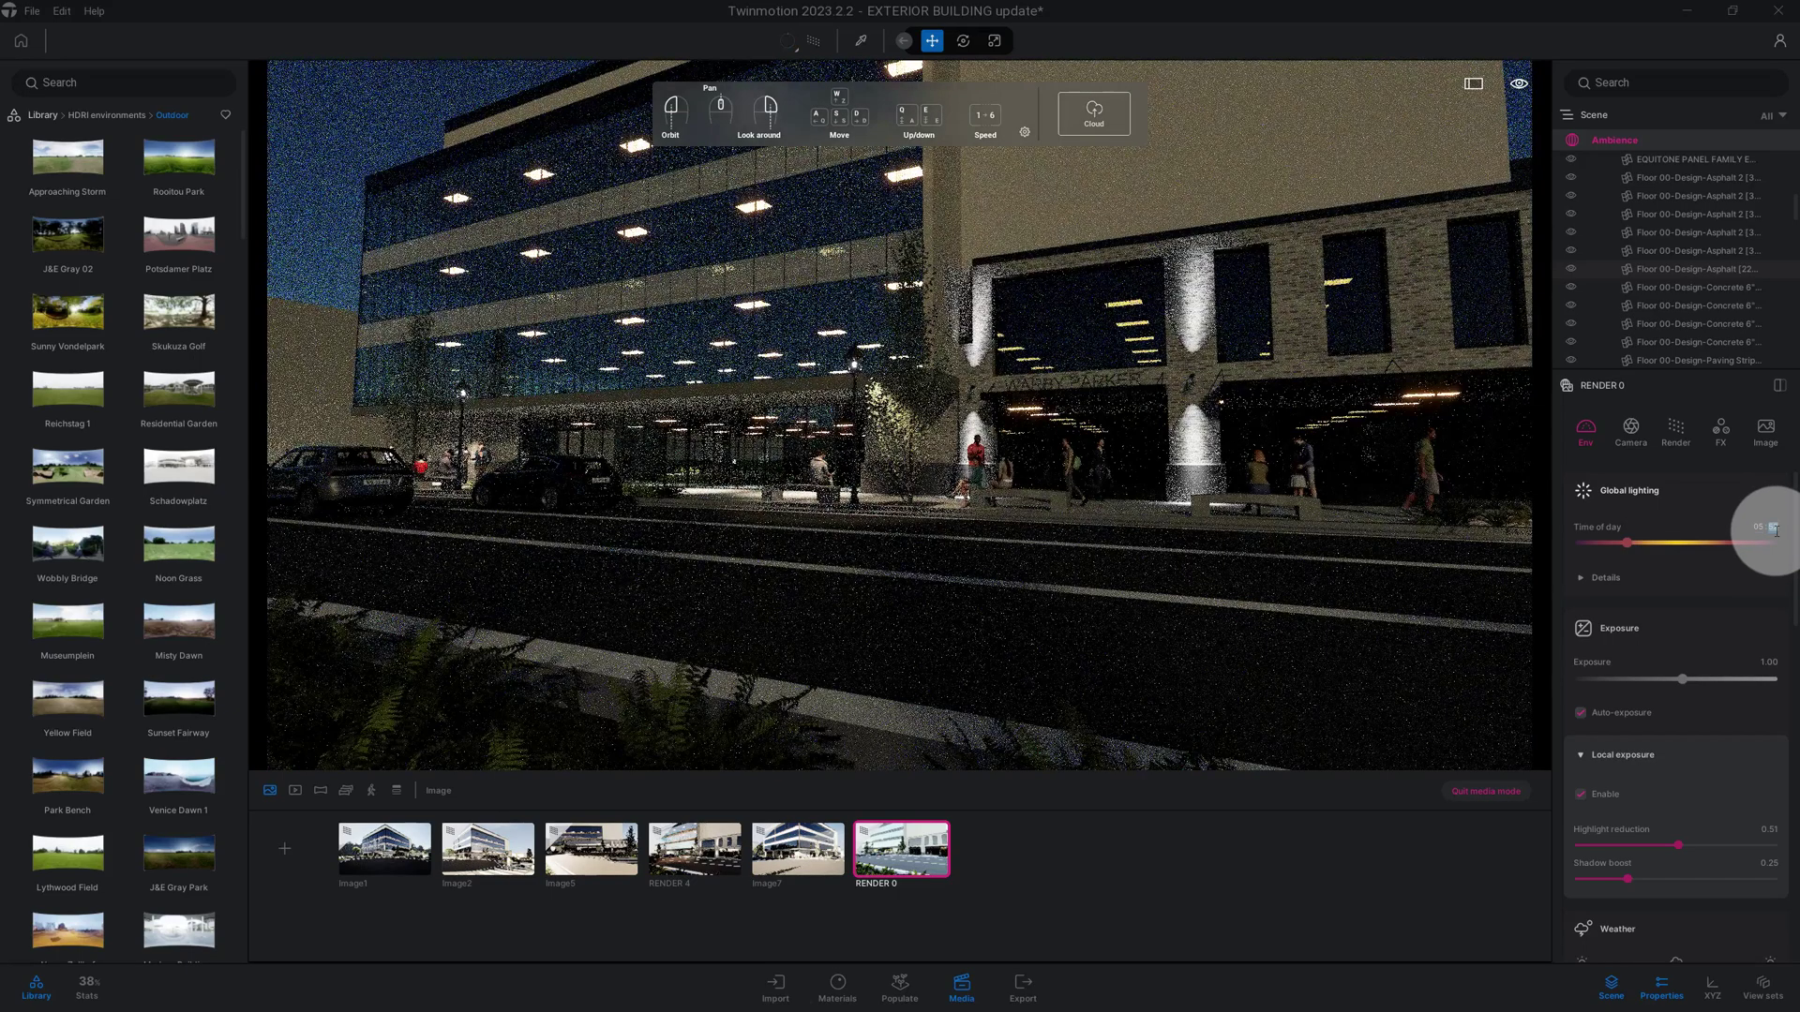
{"action": "type", "text": "30"}
{"action": "key", "text": "Return"}
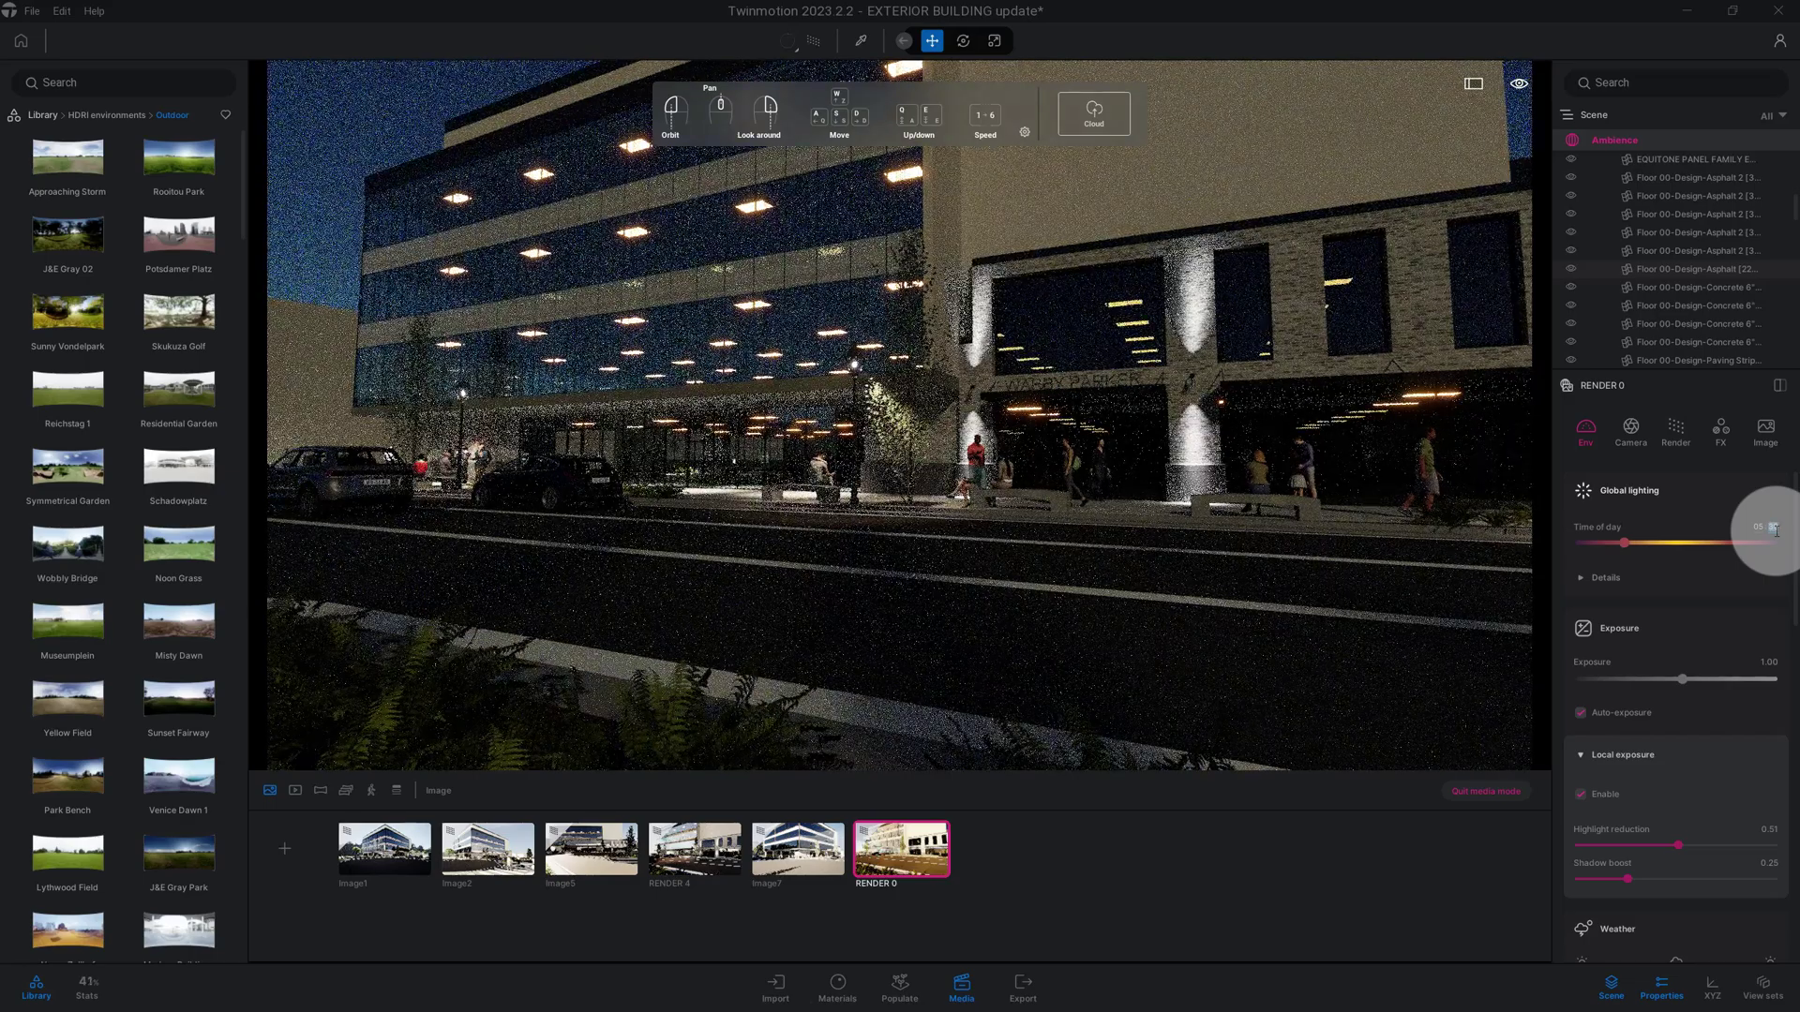
{"action": "left_click", "coordinate": [1663, 589]}
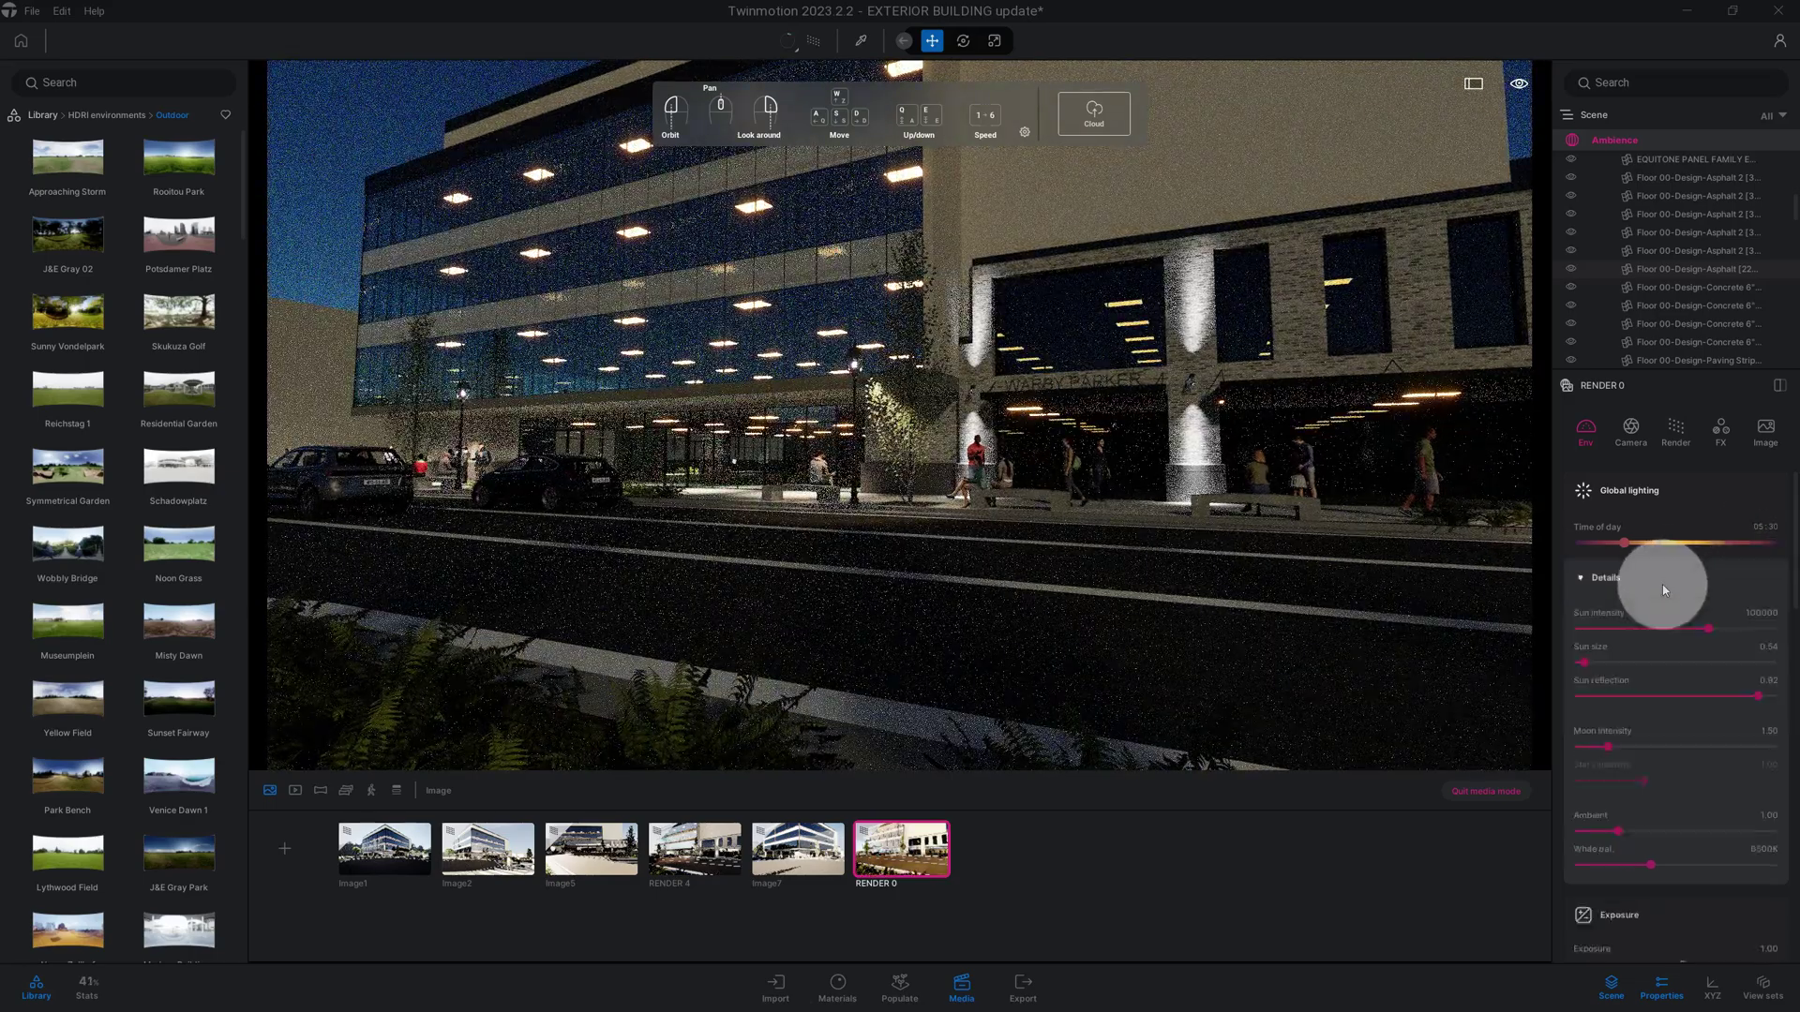
{"action": "left_click", "coordinate": [1663, 589]}
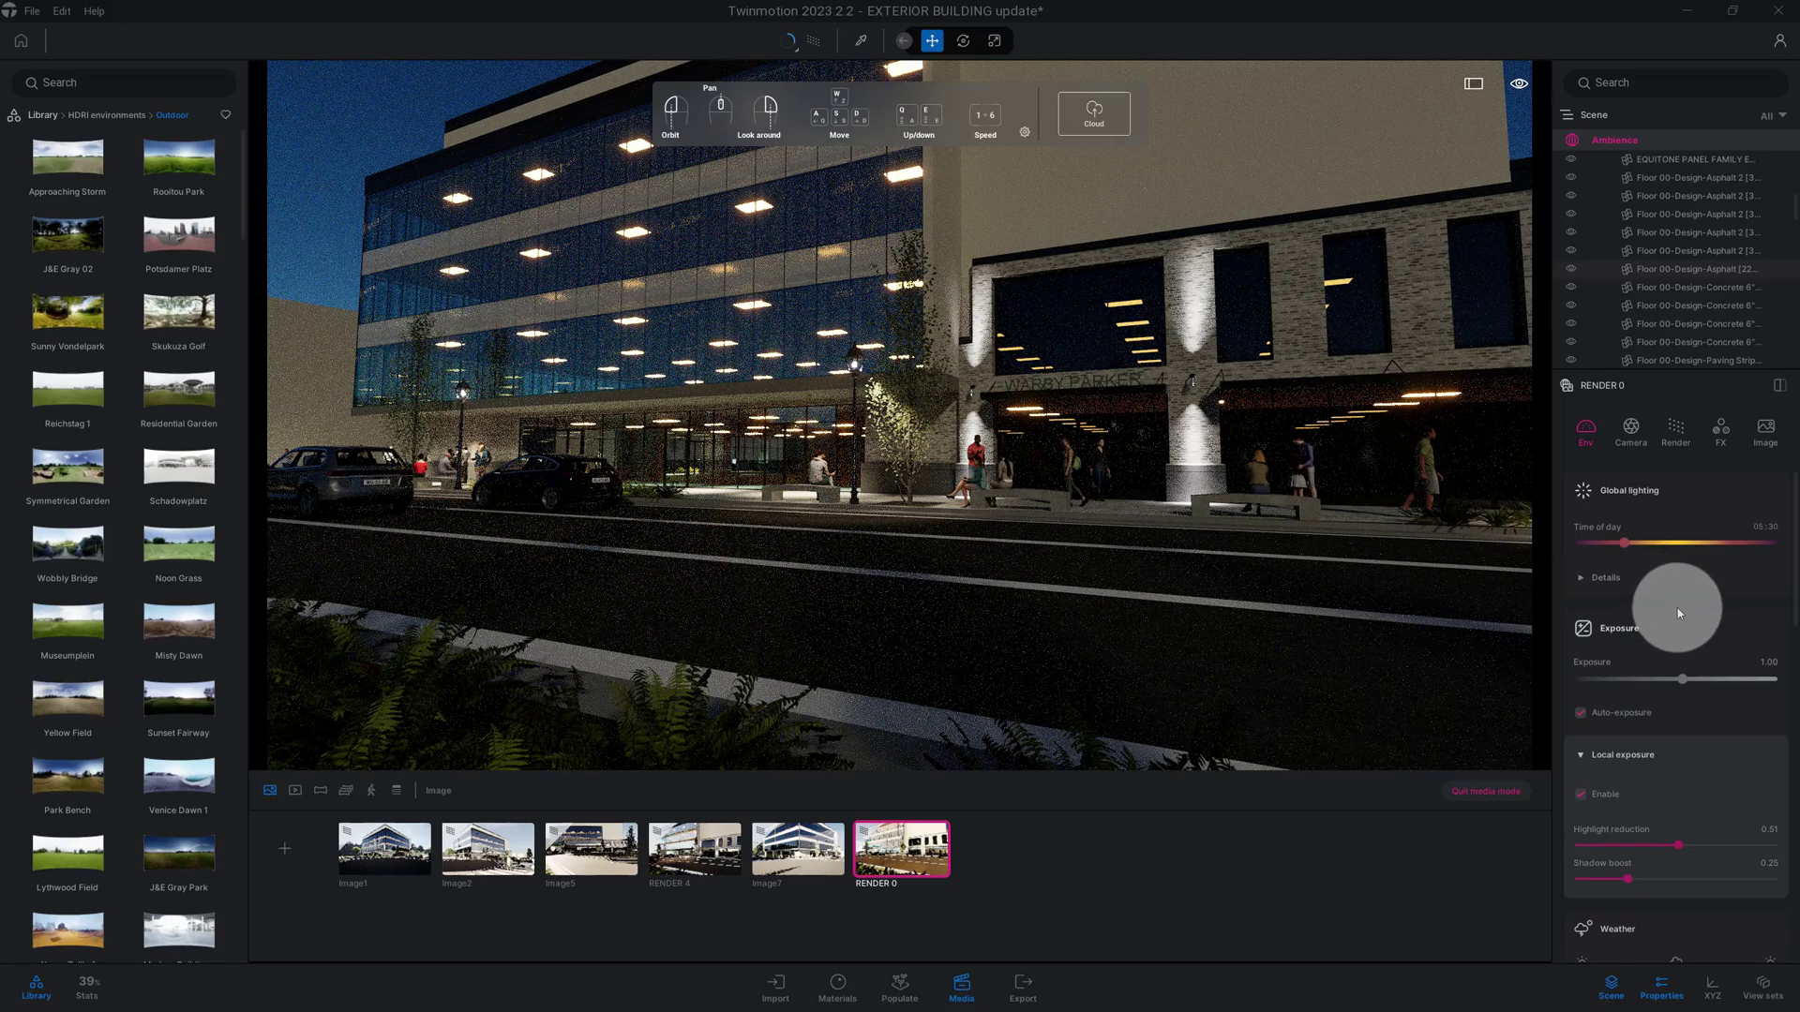
Step: Raise the exposure to 1.75
{"action": "scroll", "coordinate": [1678, 611], "scroll_direction": "down", "scroll_amount": 1}
{"action": "scroll", "coordinate": [1678, 611], "scroll_direction": "down", "scroll_amount": 1}
{"action": "scroll", "coordinate": [1678, 611], "scroll_direction": "down", "scroll_amount": 1}
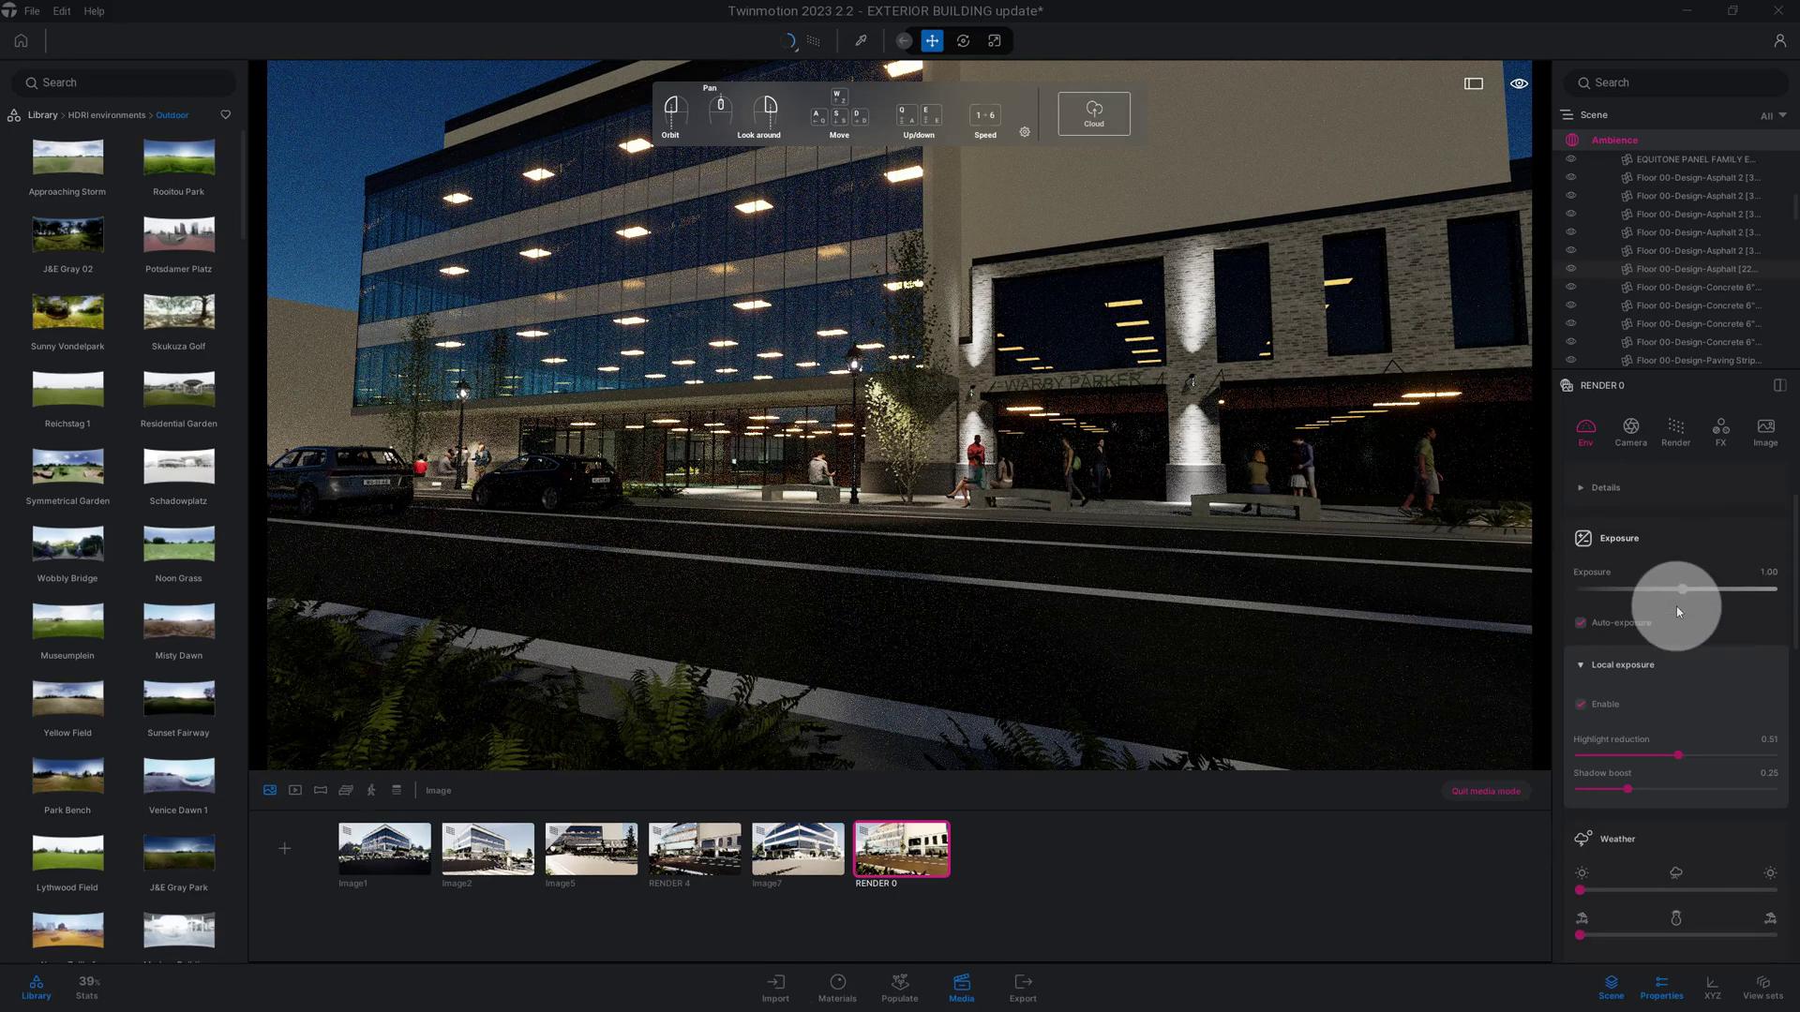
{"action": "scroll", "coordinate": [1677, 611], "scroll_direction": "down", "scroll_amount": 1}
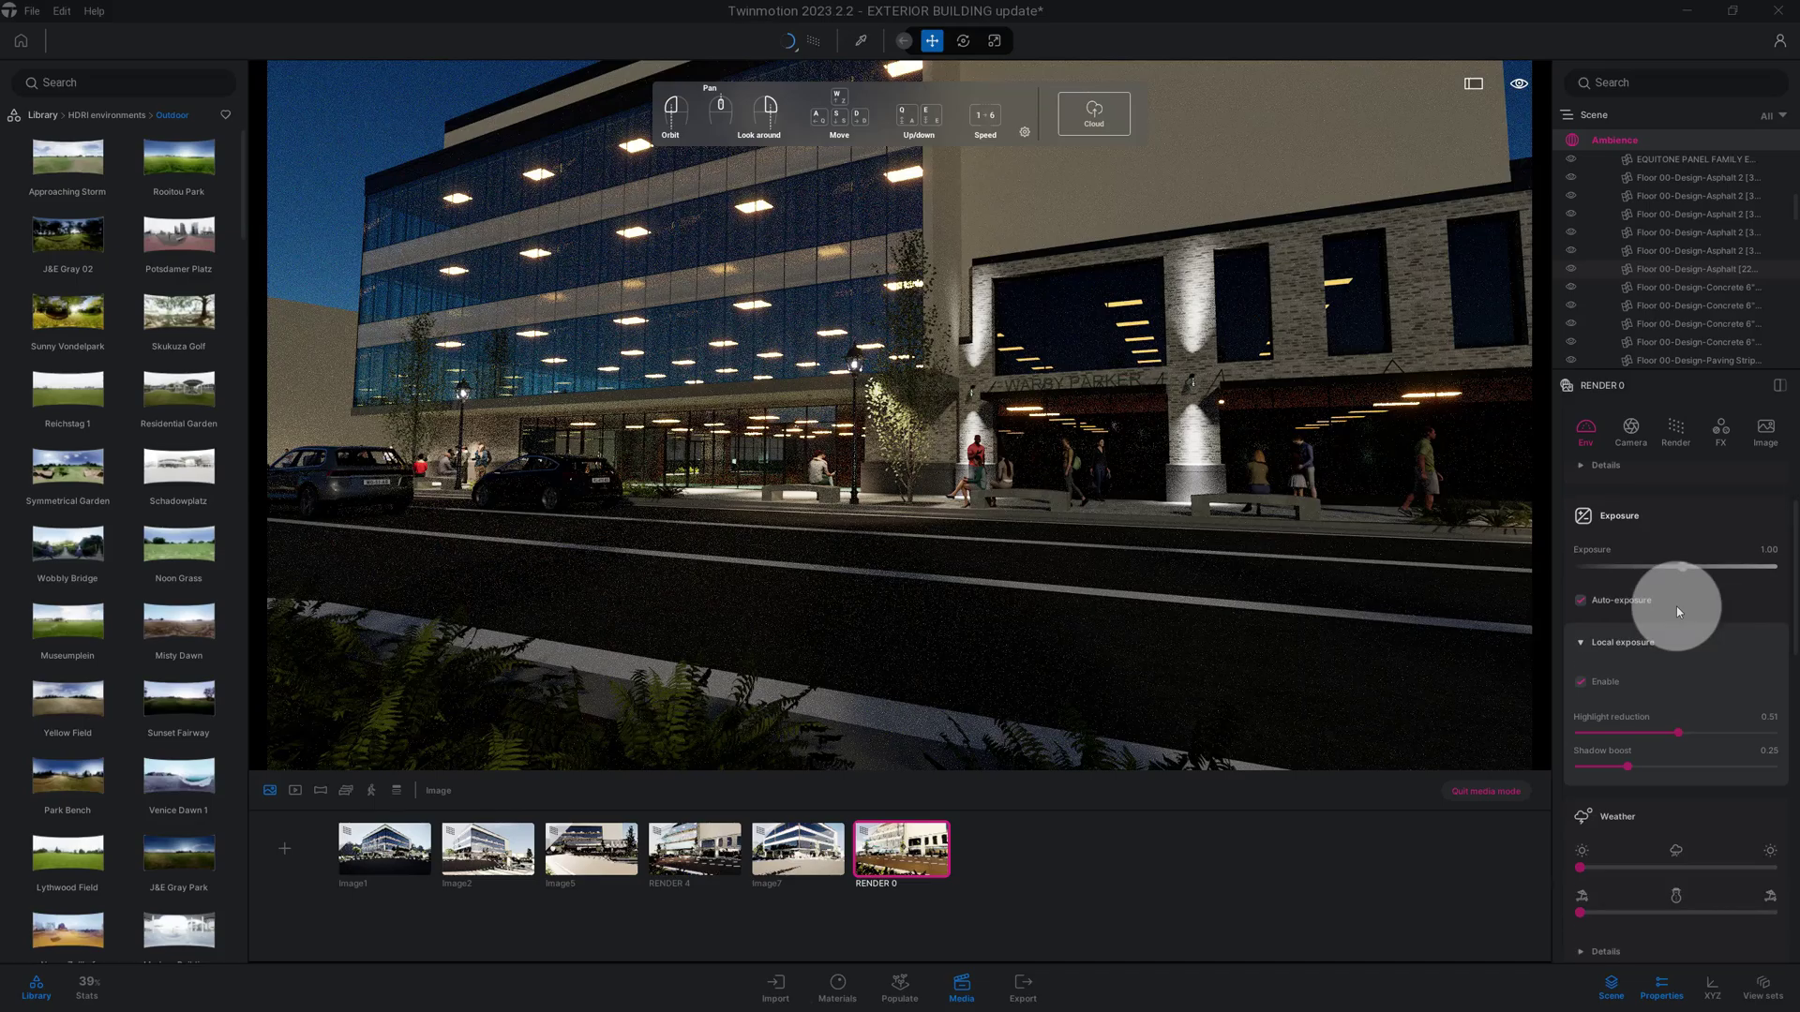
{"action": "scroll", "coordinate": [1676, 606], "scroll_direction": "down", "scroll_amount": 1}
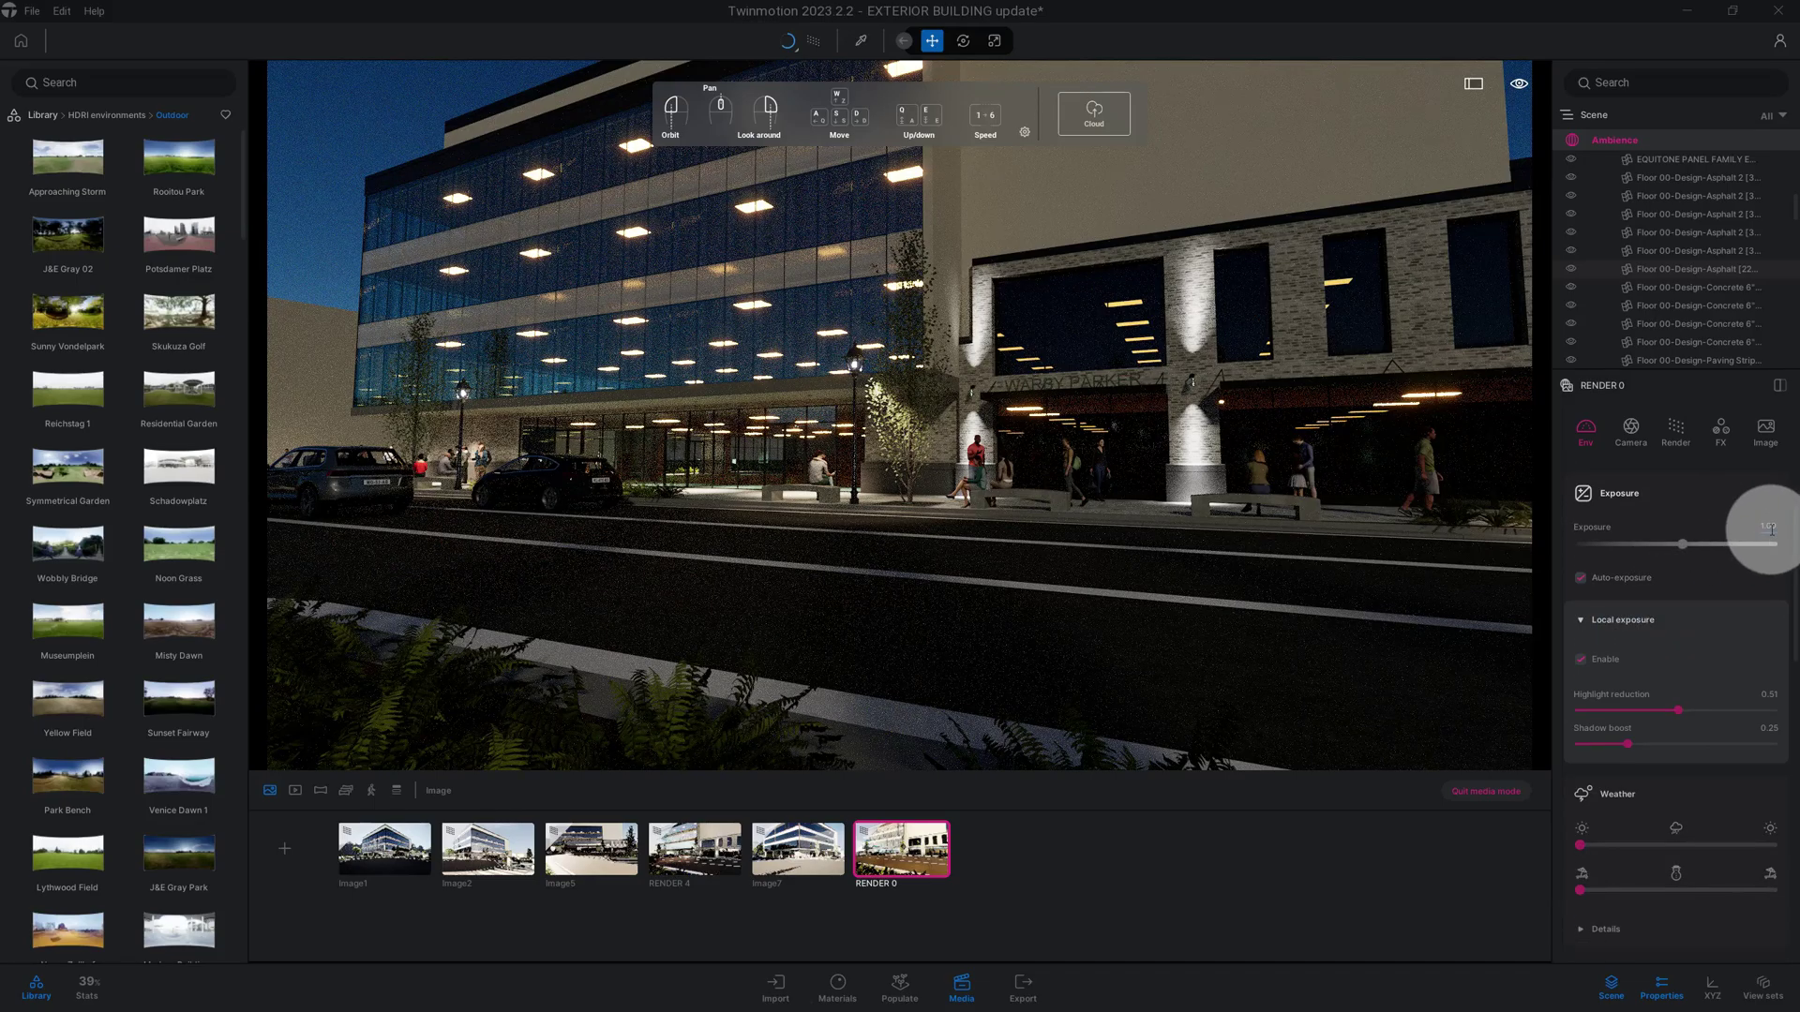
{"action": "scroll", "coordinate": [1768, 530], "scroll_direction": "up", "scroll_amount": 4}
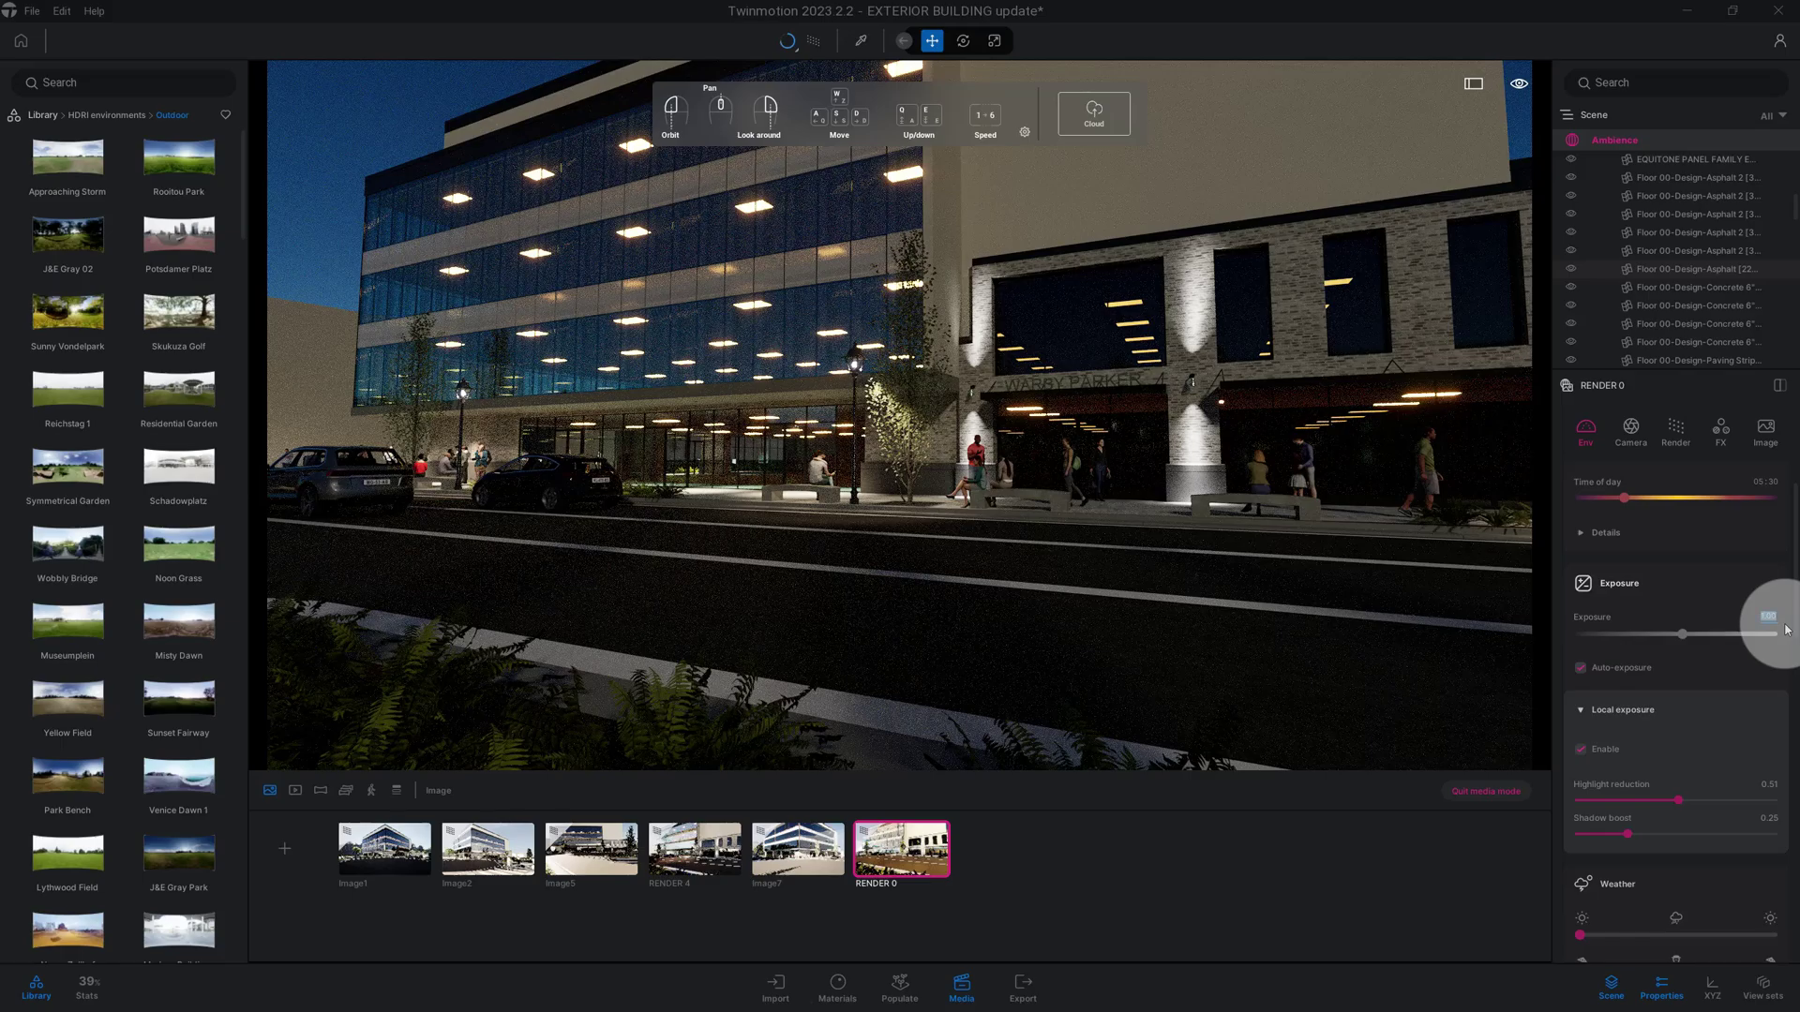
{"action": "type", "text": "1.75"}
{"action": "key", "text": "Return"}
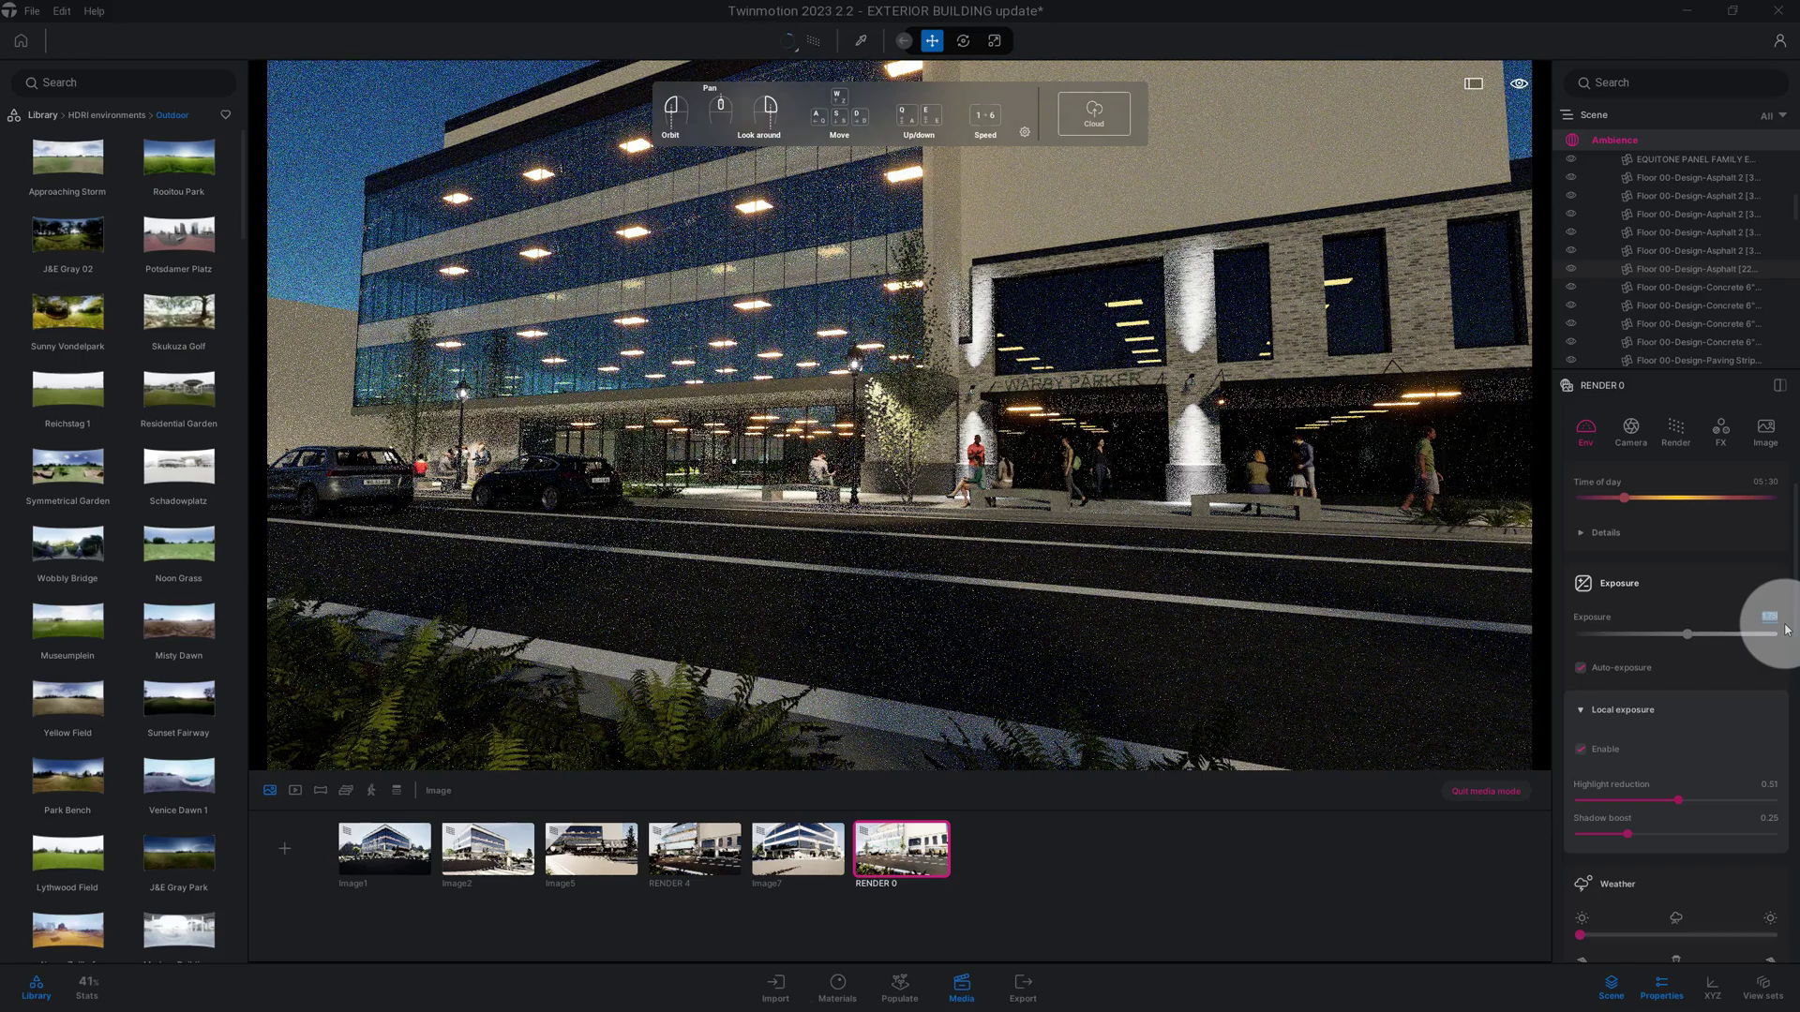
Step: Set Sun intensity to 0 in the sun and moon details
{"action": "left_click", "coordinate": [1627, 531]}
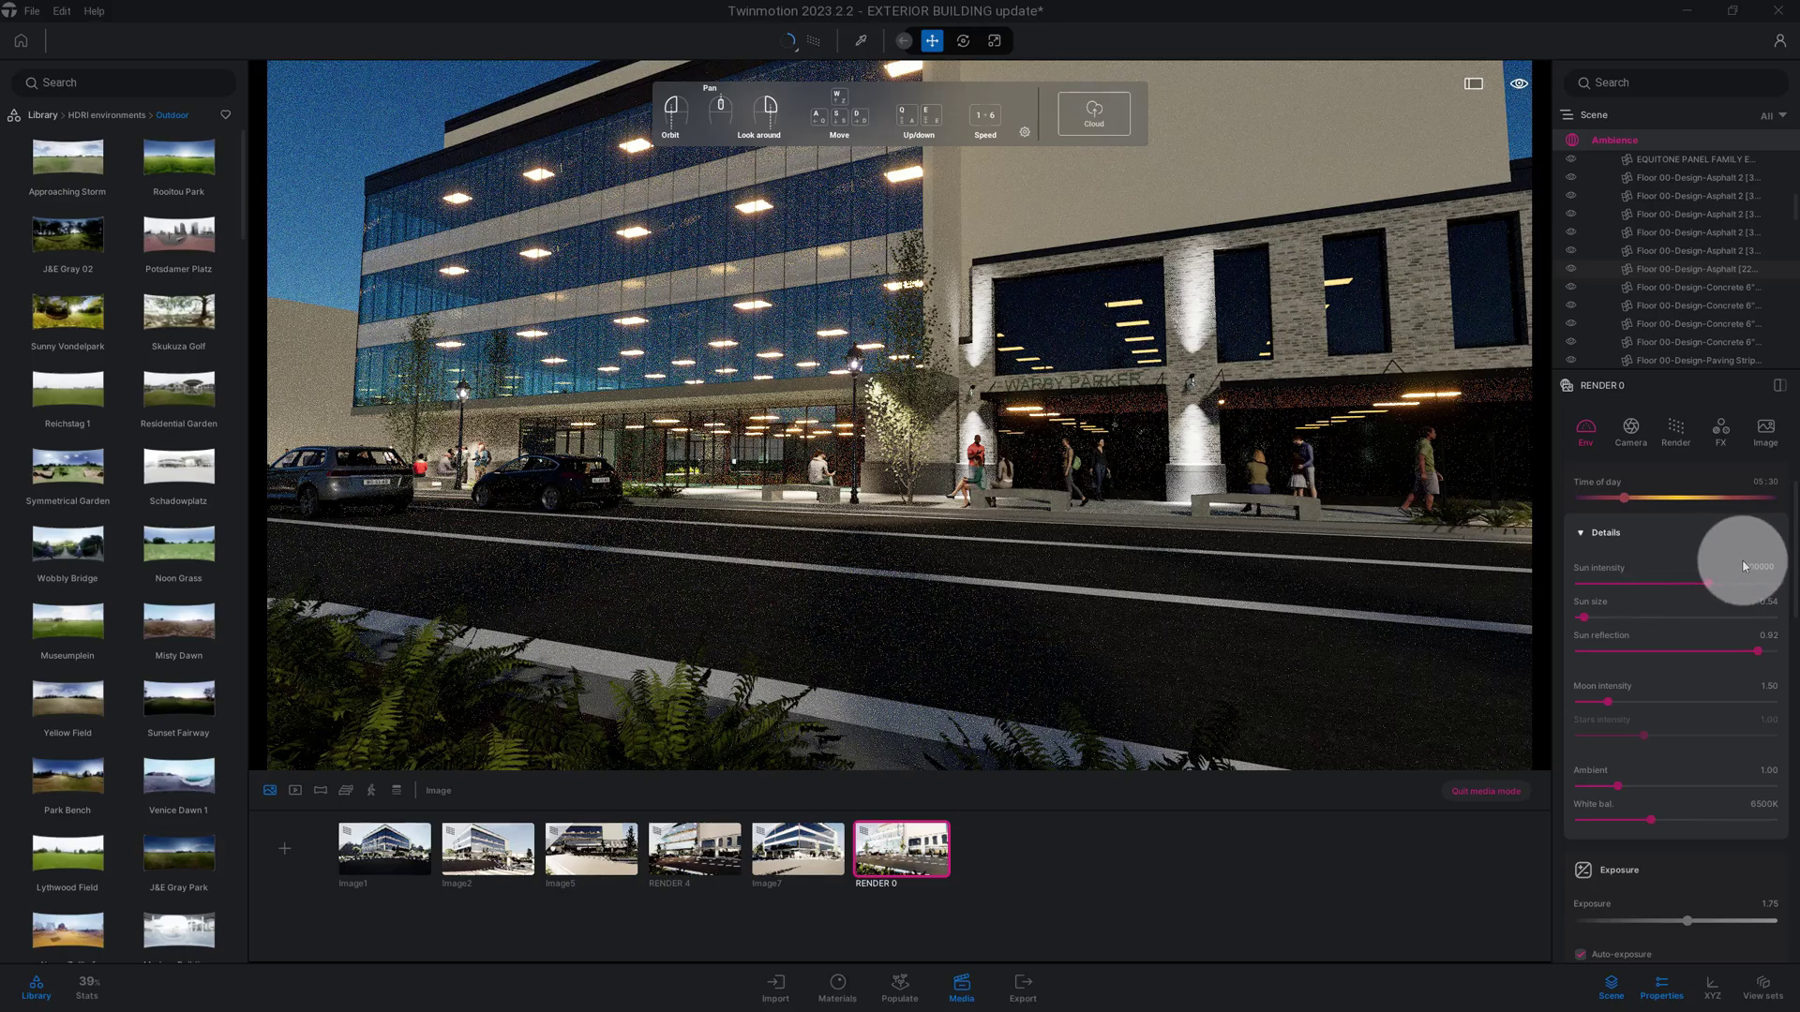
{"action": "left_click", "coordinate": [1770, 565]}
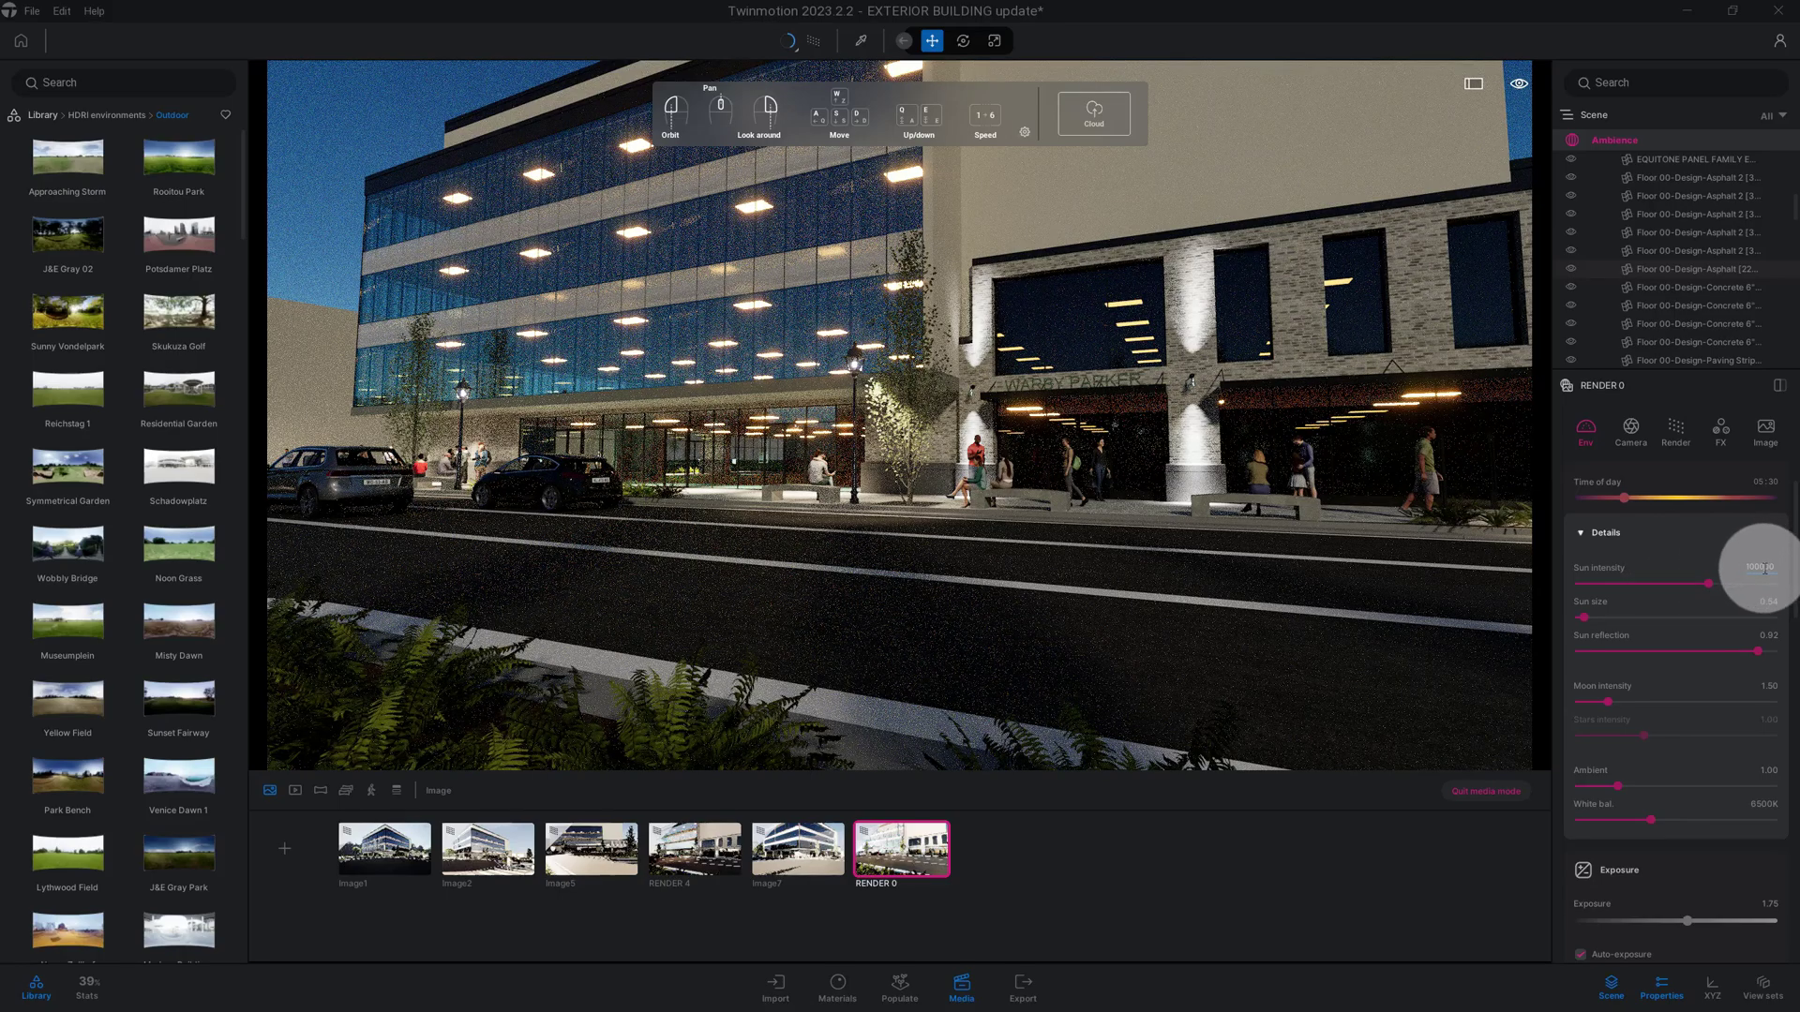
{"action": "double_click", "coordinate": [1764, 568]}
{"action": "type", "text": "0"}
{"action": "left_click", "coordinate": [1614, 584]}
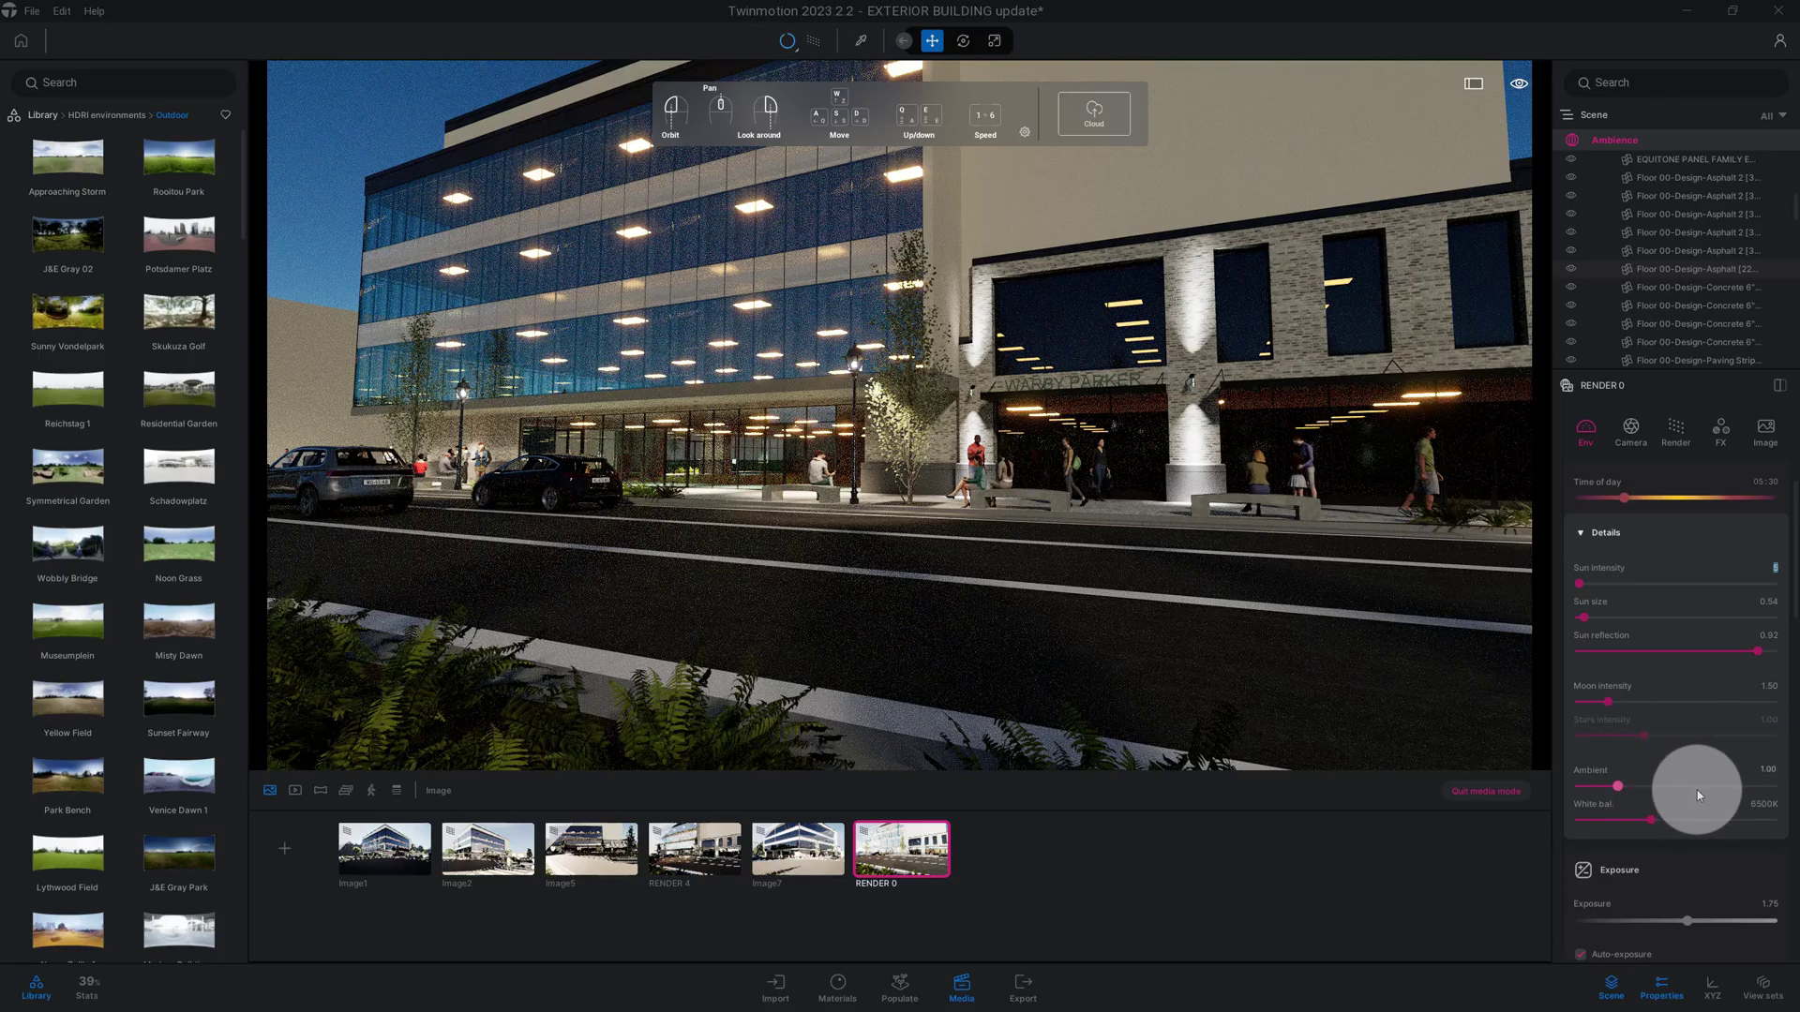
Step: Collapse the sun details and bring the Location details section into view
{"action": "left_click", "coordinate": [1600, 535]}
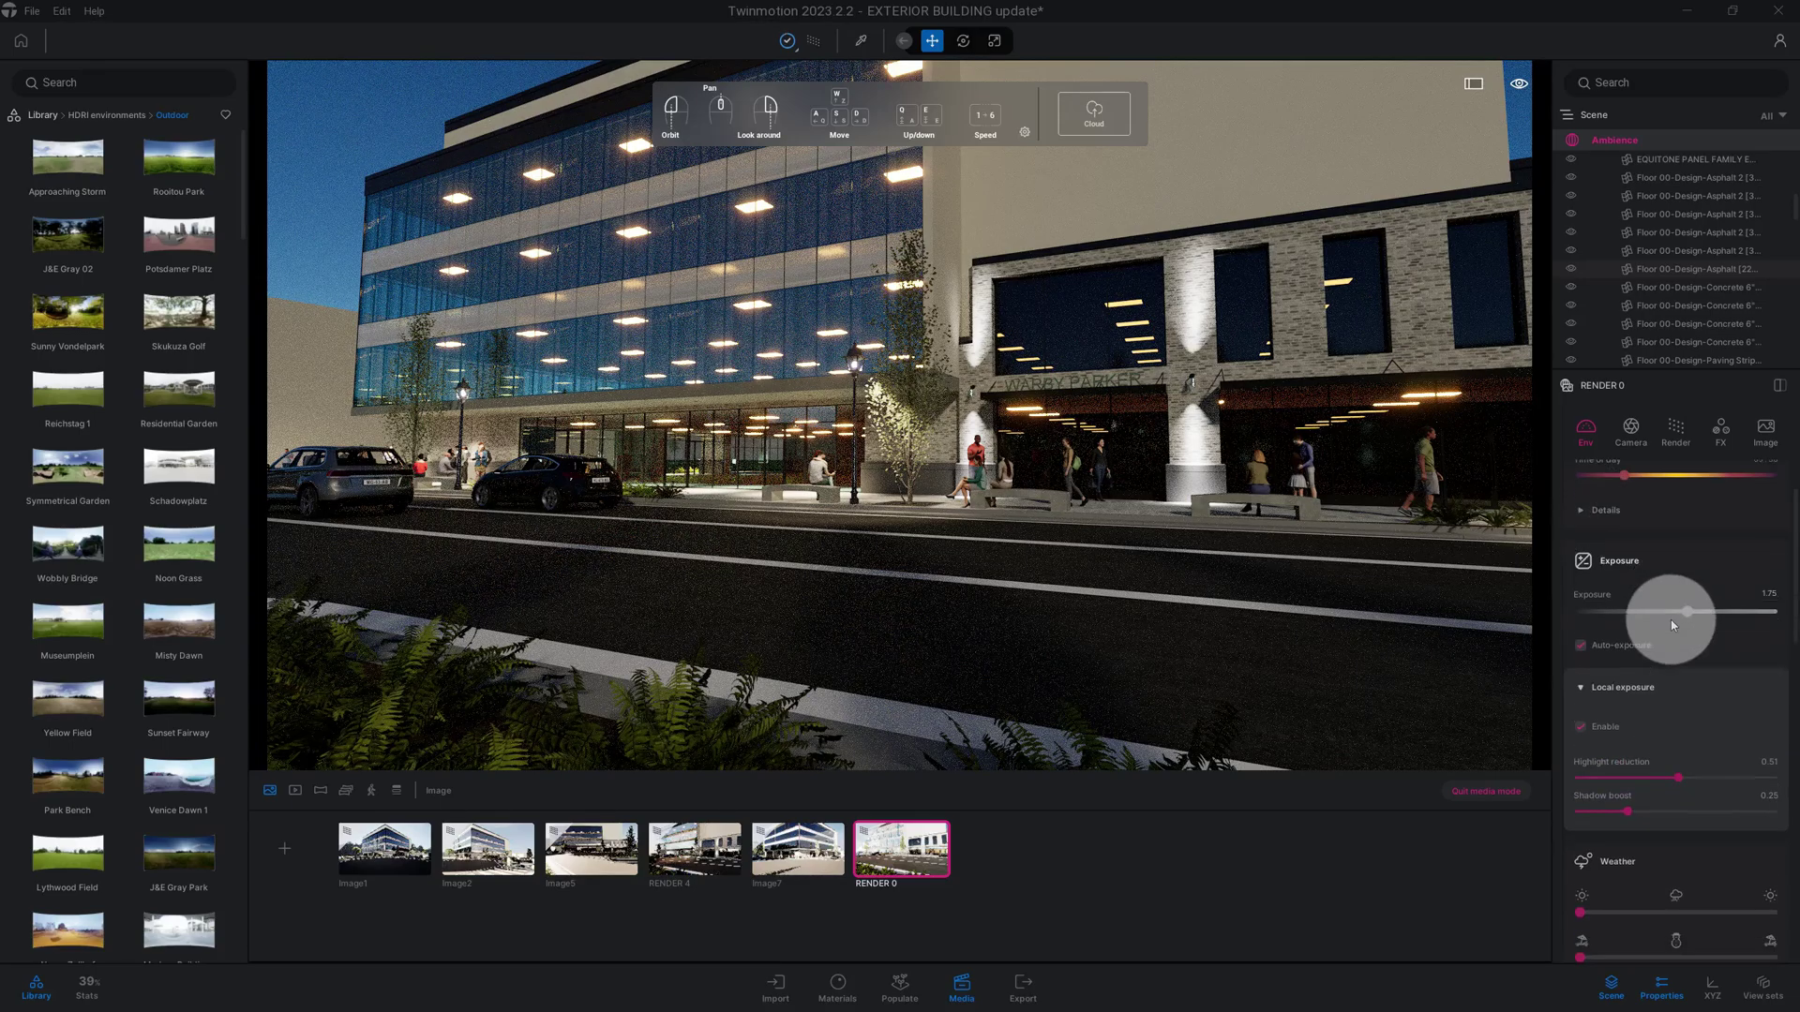
{"action": "scroll", "coordinate": [1670, 623], "scroll_direction": "down", "scroll_amount": 2}
{"action": "scroll", "coordinate": [1670, 625], "scroll_direction": "down", "scroll_amount": 2}
{"action": "scroll", "coordinate": [1671, 626], "scroll_direction": "down", "scroll_amount": 1}
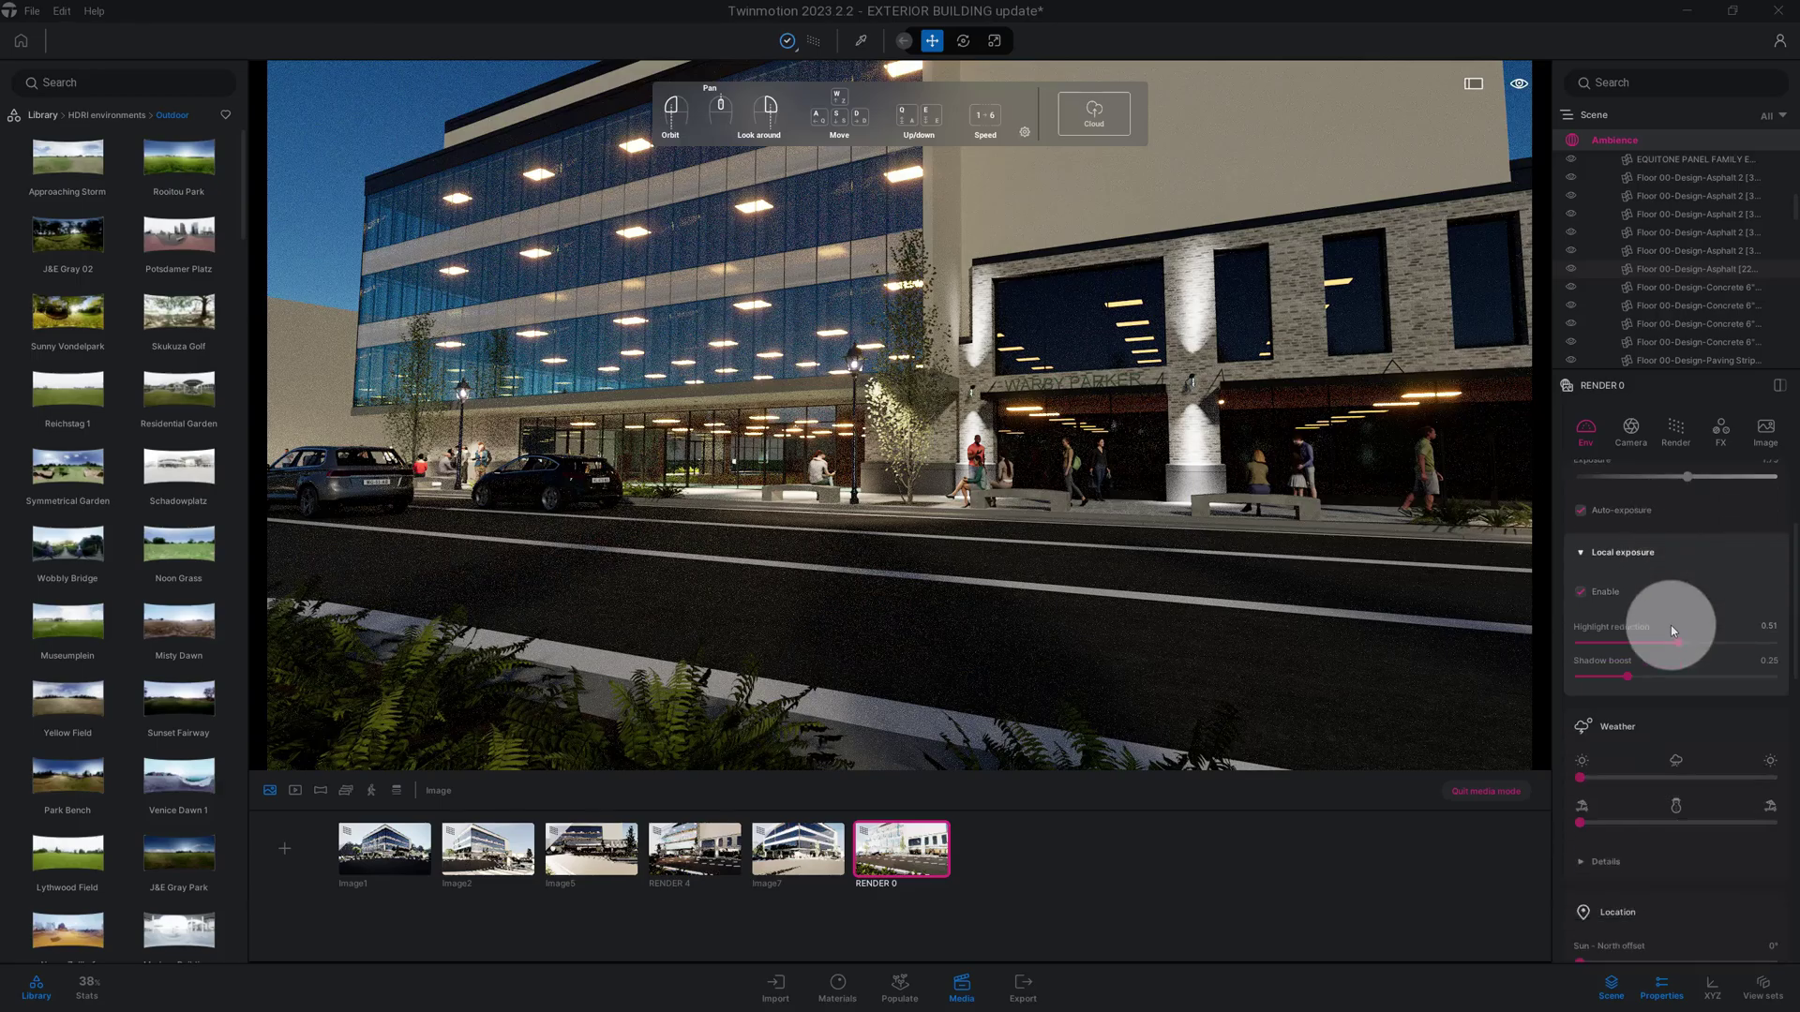
{"action": "scroll", "coordinate": [1673, 646], "scroll_direction": "down", "scroll_amount": 1}
{"action": "scroll", "coordinate": [1674, 654], "scroll_direction": "down", "scroll_amount": 1}
{"action": "scroll", "coordinate": [1674, 656], "scroll_direction": "down", "scroll_amount": 1}
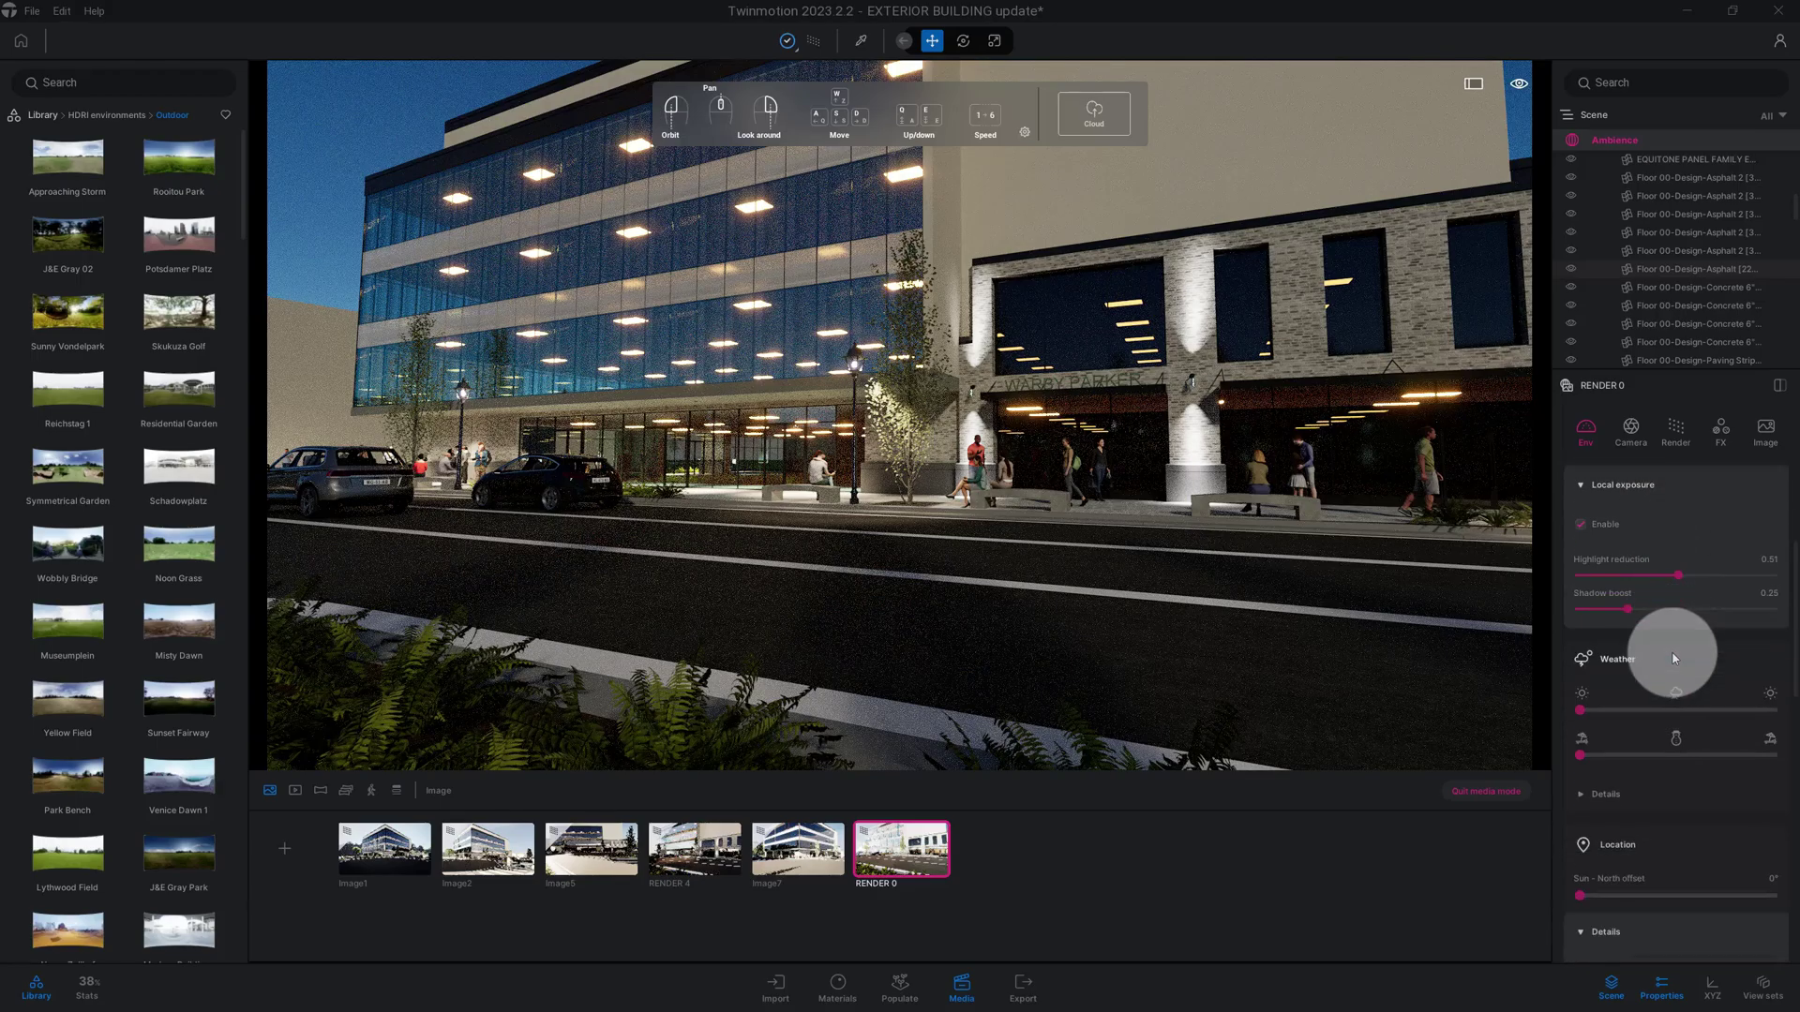
{"action": "scroll", "coordinate": [1674, 657], "scroll_direction": "down", "scroll_amount": 1}
{"action": "scroll", "coordinate": [1674, 659], "scroll_direction": "down", "scroll_amount": 2}
{"action": "scroll", "coordinate": [1674, 659], "scroll_direction": "down", "scroll_amount": 2}
{"action": "scroll", "coordinate": [1674, 660], "scroll_direction": "down", "scroll_amount": 1}
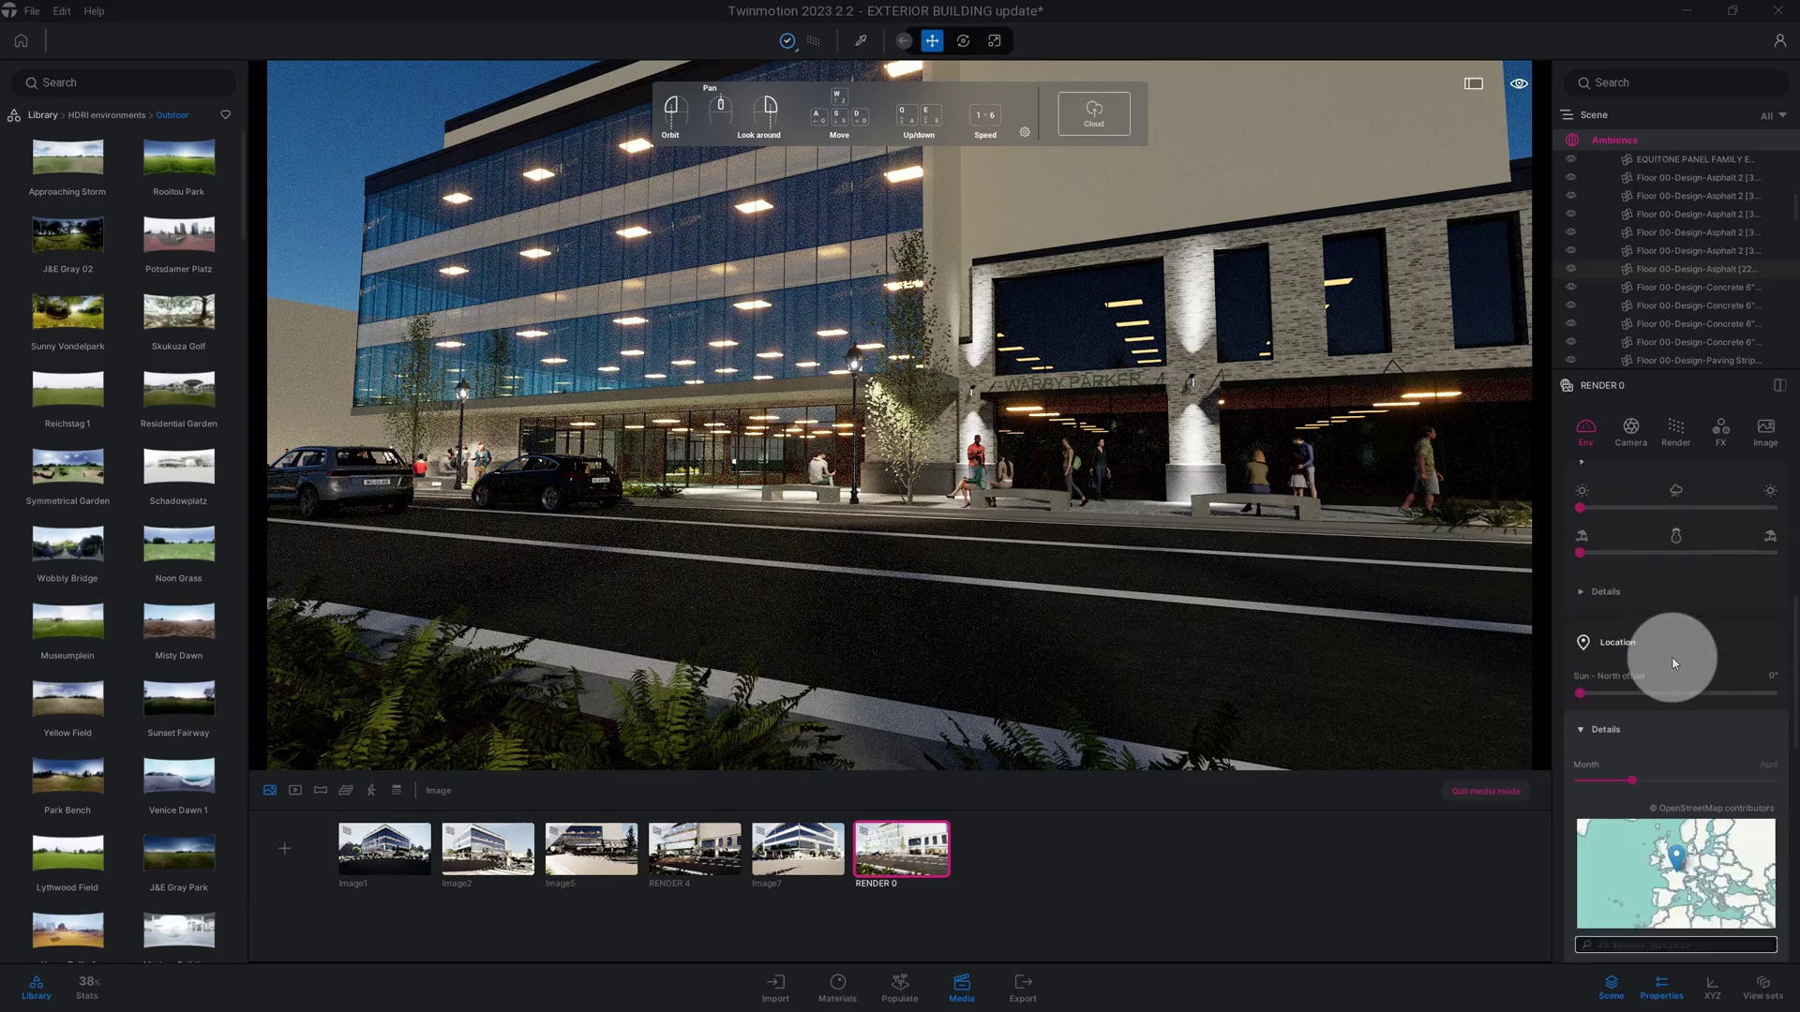
{"action": "scroll", "coordinate": [1674, 662], "scroll_direction": "down", "scroll_amount": 1}
{"action": "scroll", "coordinate": [1674, 664], "scroll_direction": "down", "scroll_amount": 1}
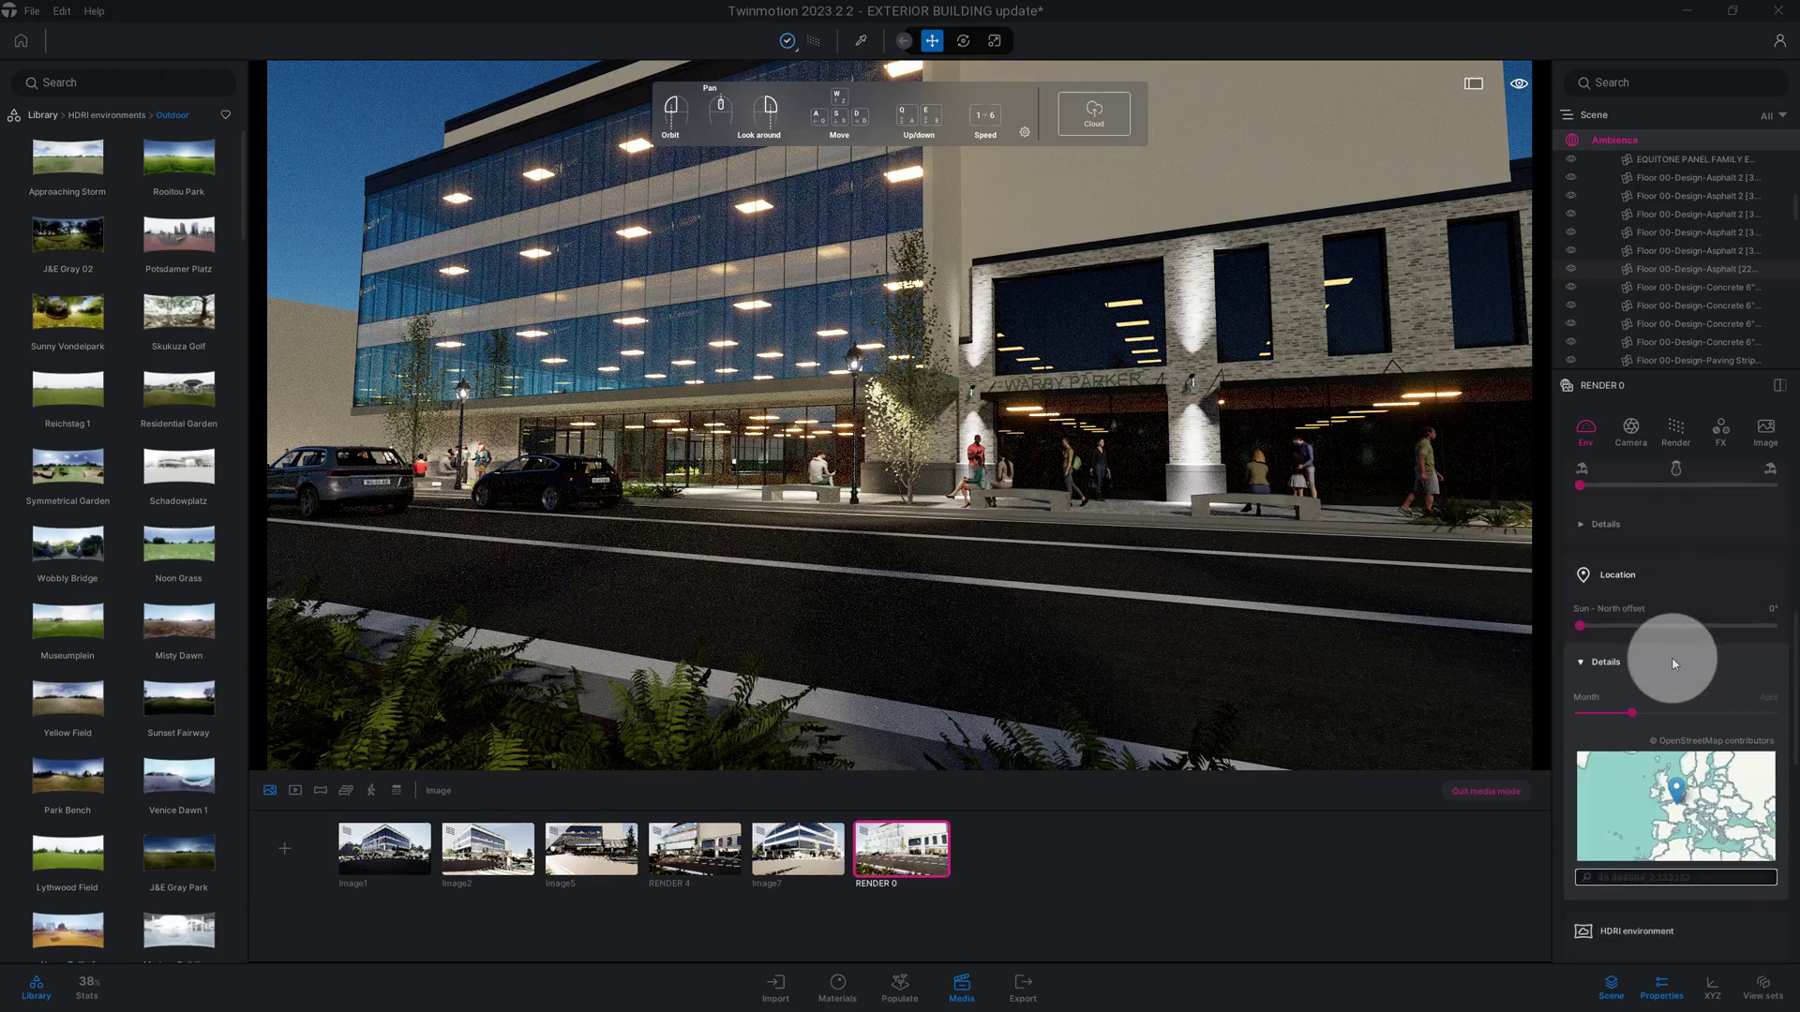
{"action": "left_click", "coordinate": [1586, 666]}
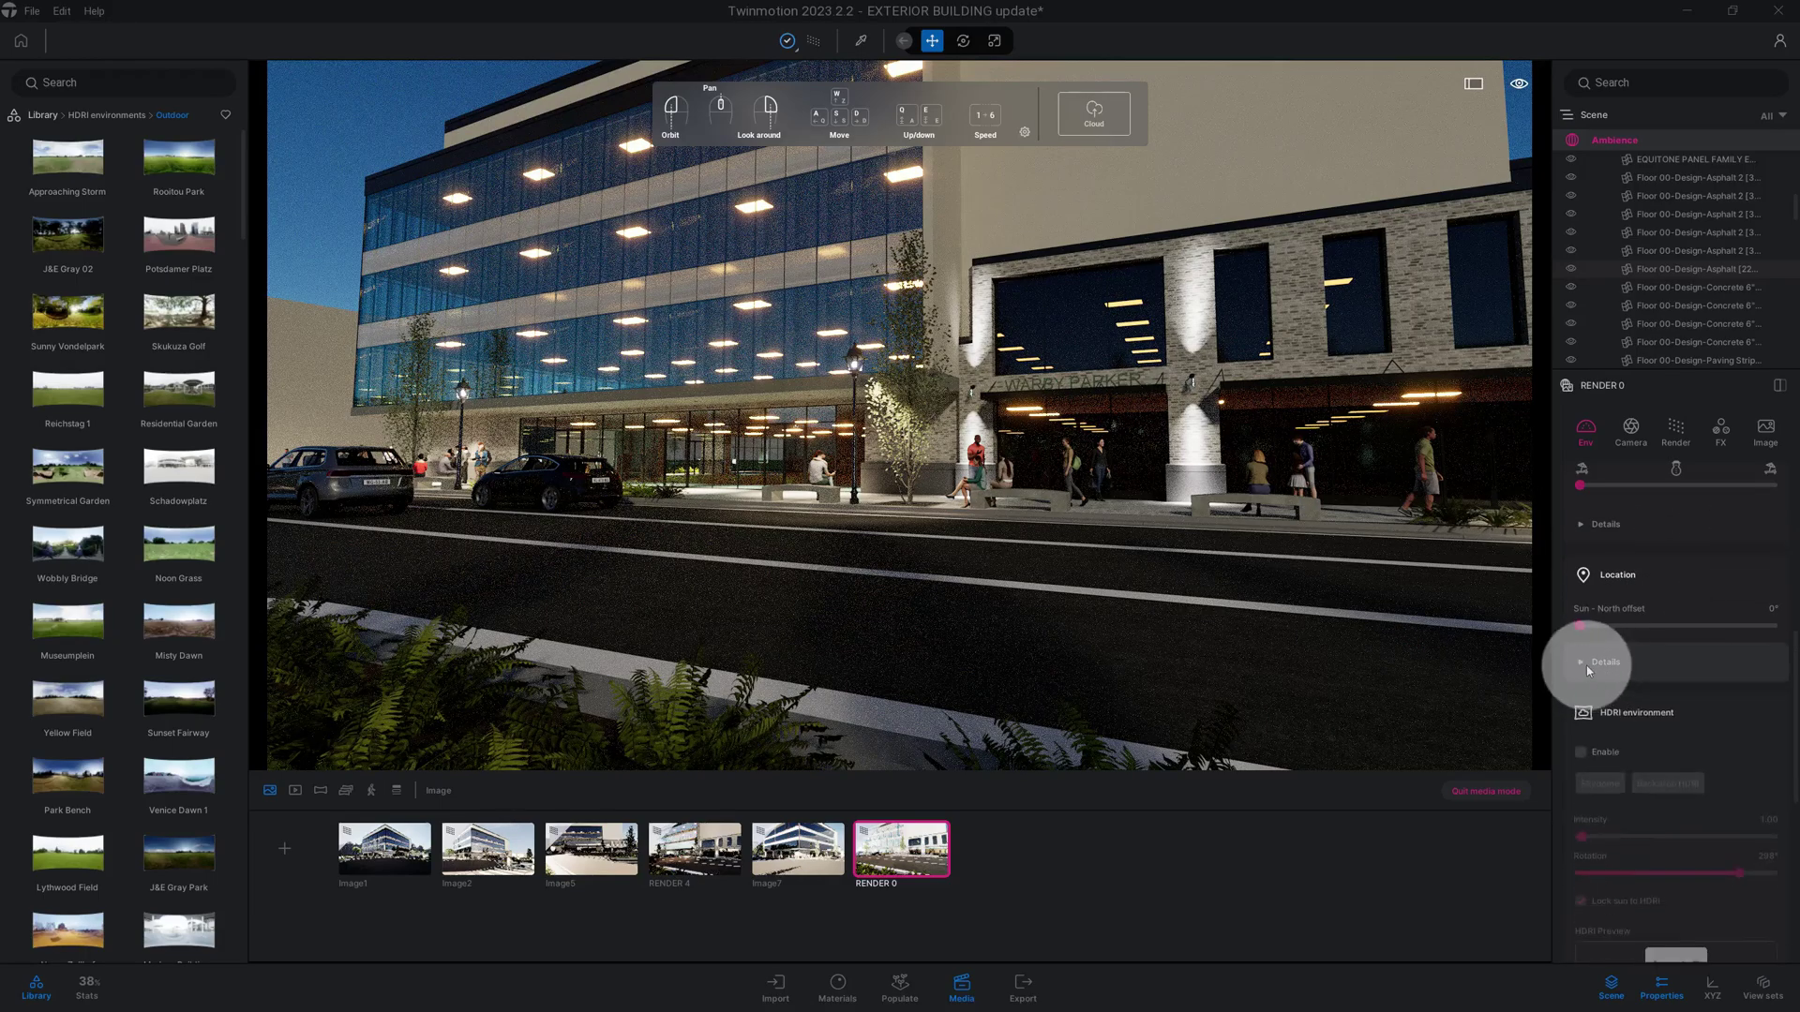
{"action": "left_click", "coordinate": [1584, 669]}
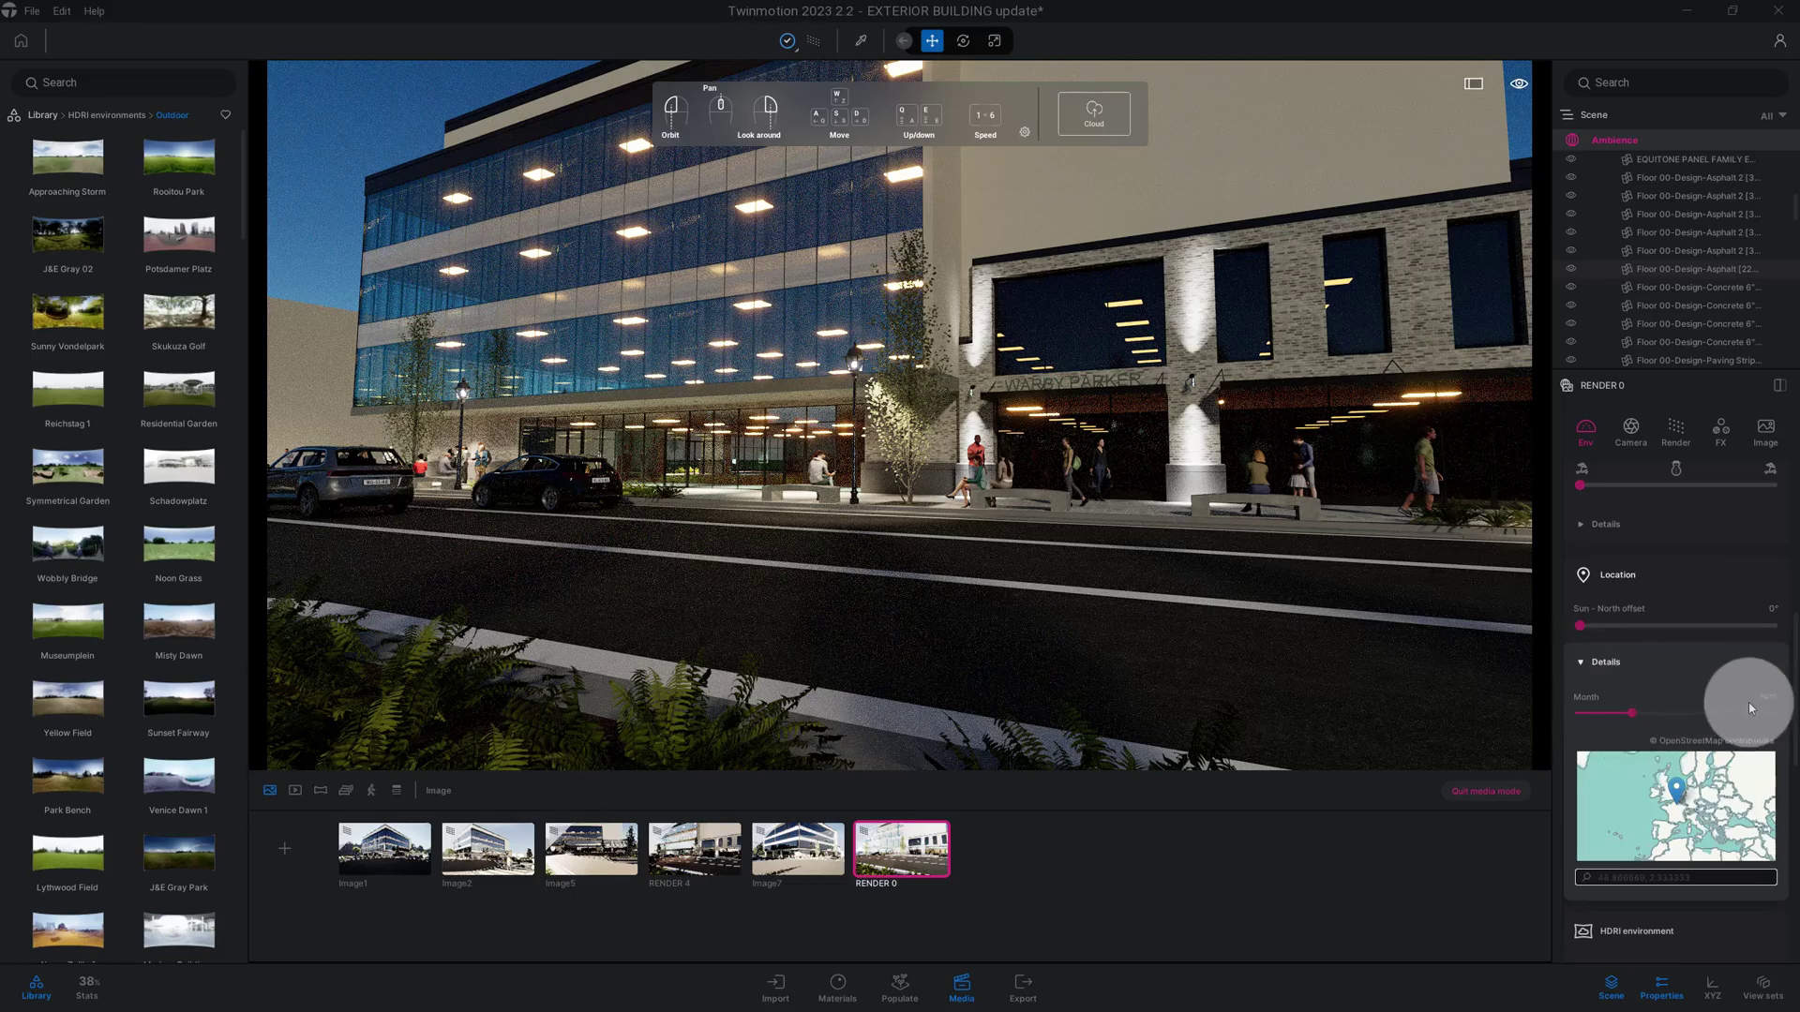
Step: Set the location month to April, then return to the HDRI environment settings
{"action": "left_click_drag", "start_coordinate": [1631, 712], "coordinate": [1662, 714]}
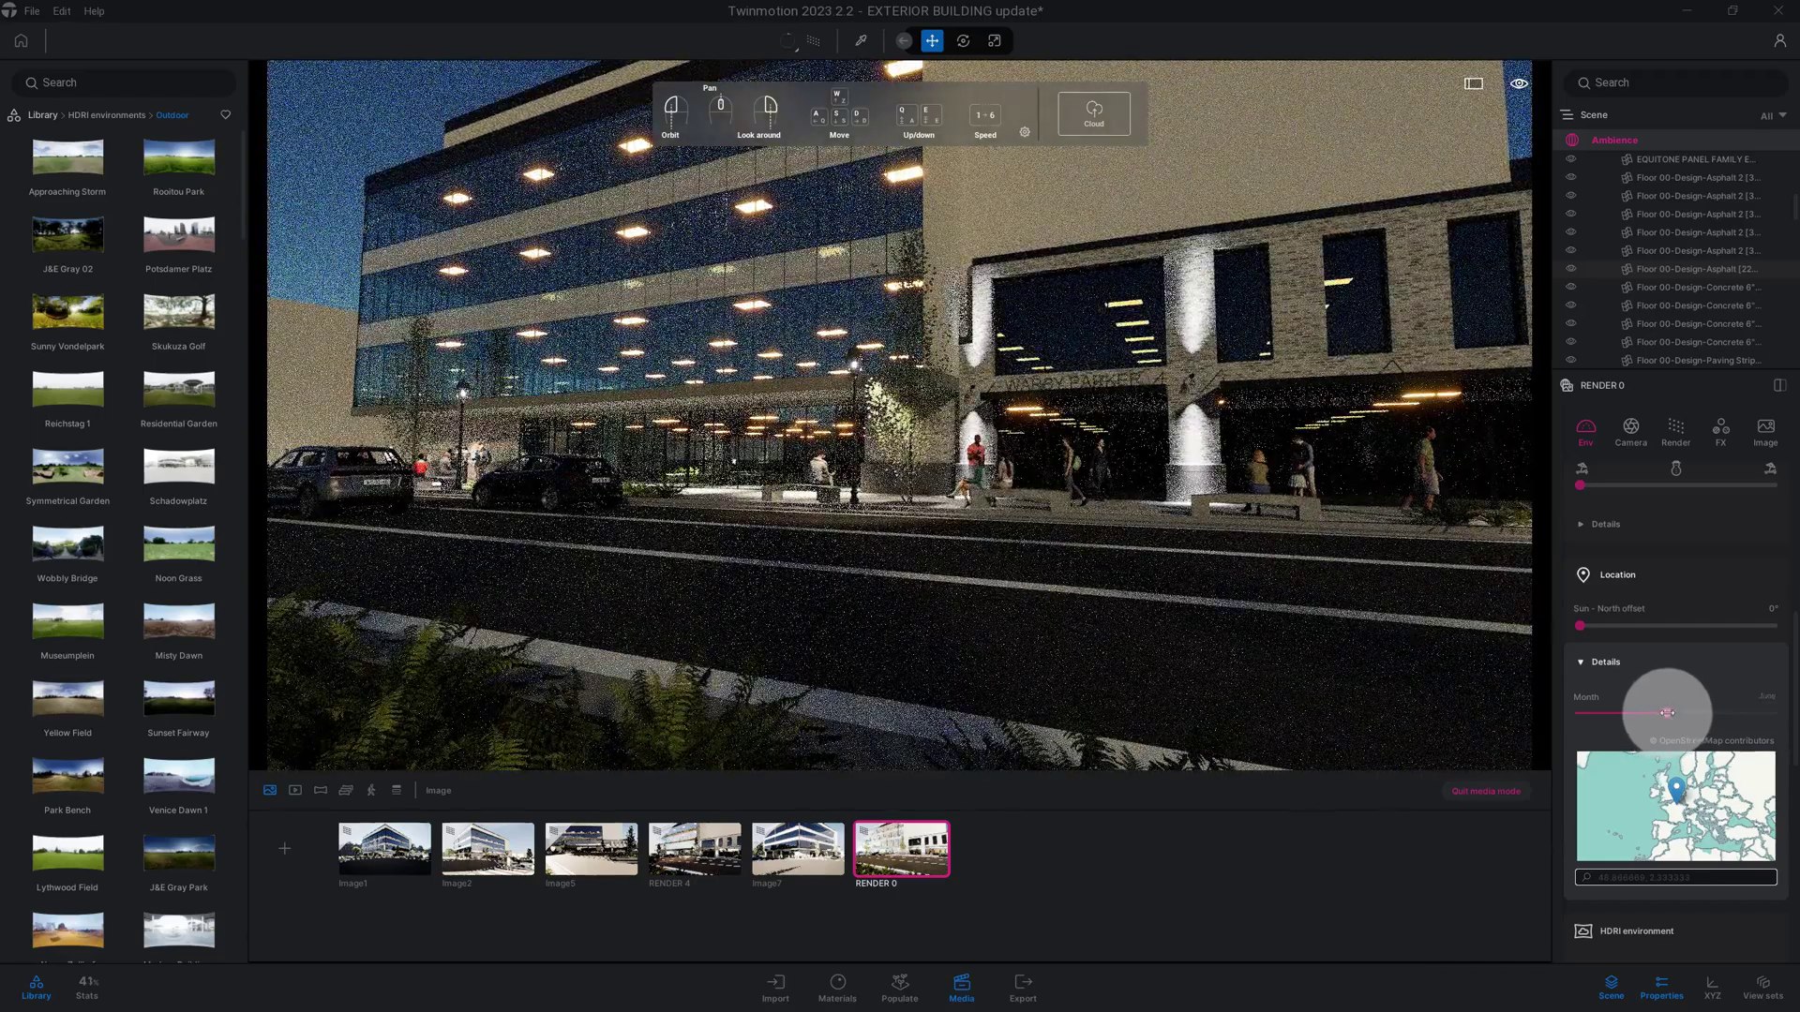
{"action": "left_click_drag", "start_coordinate": [1662, 712], "coordinate": [1606, 712]}
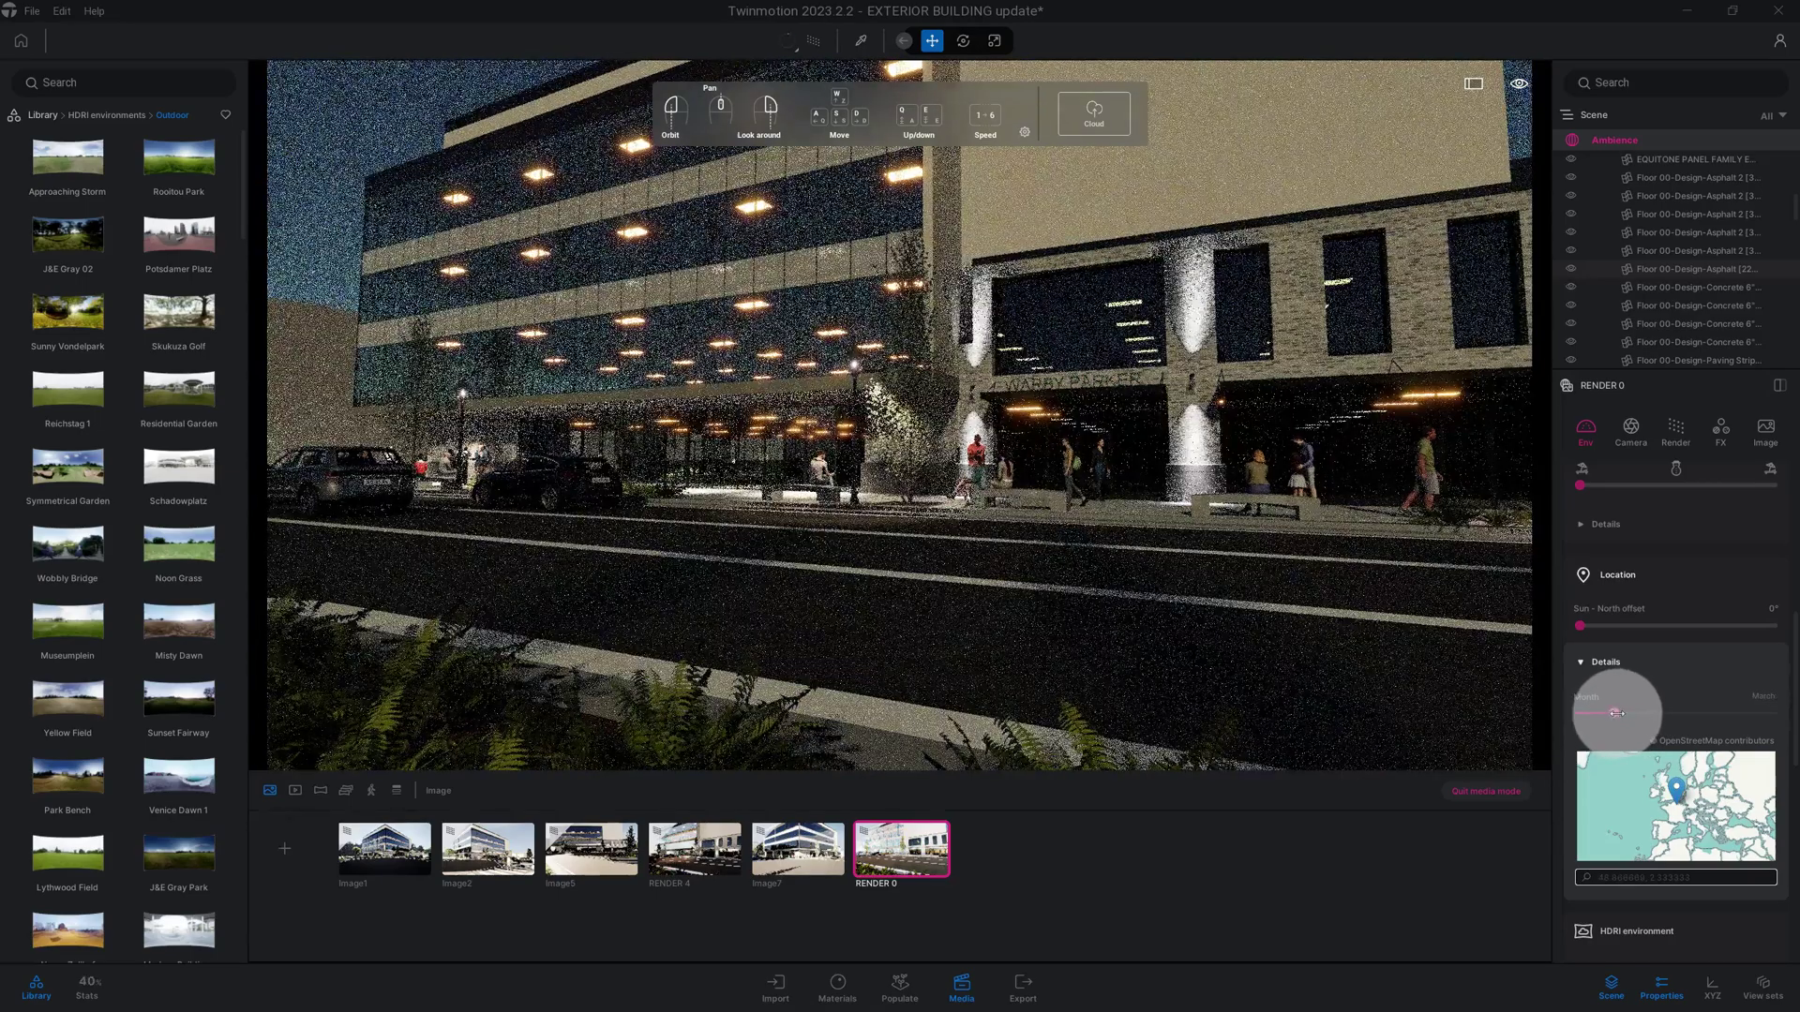
{"action": "scroll", "coordinate": [1647, 691], "scroll_direction": "down", "scroll_amount": 2}
{"action": "scroll", "coordinate": [1655, 698], "scroll_direction": "down", "scroll_amount": 2}
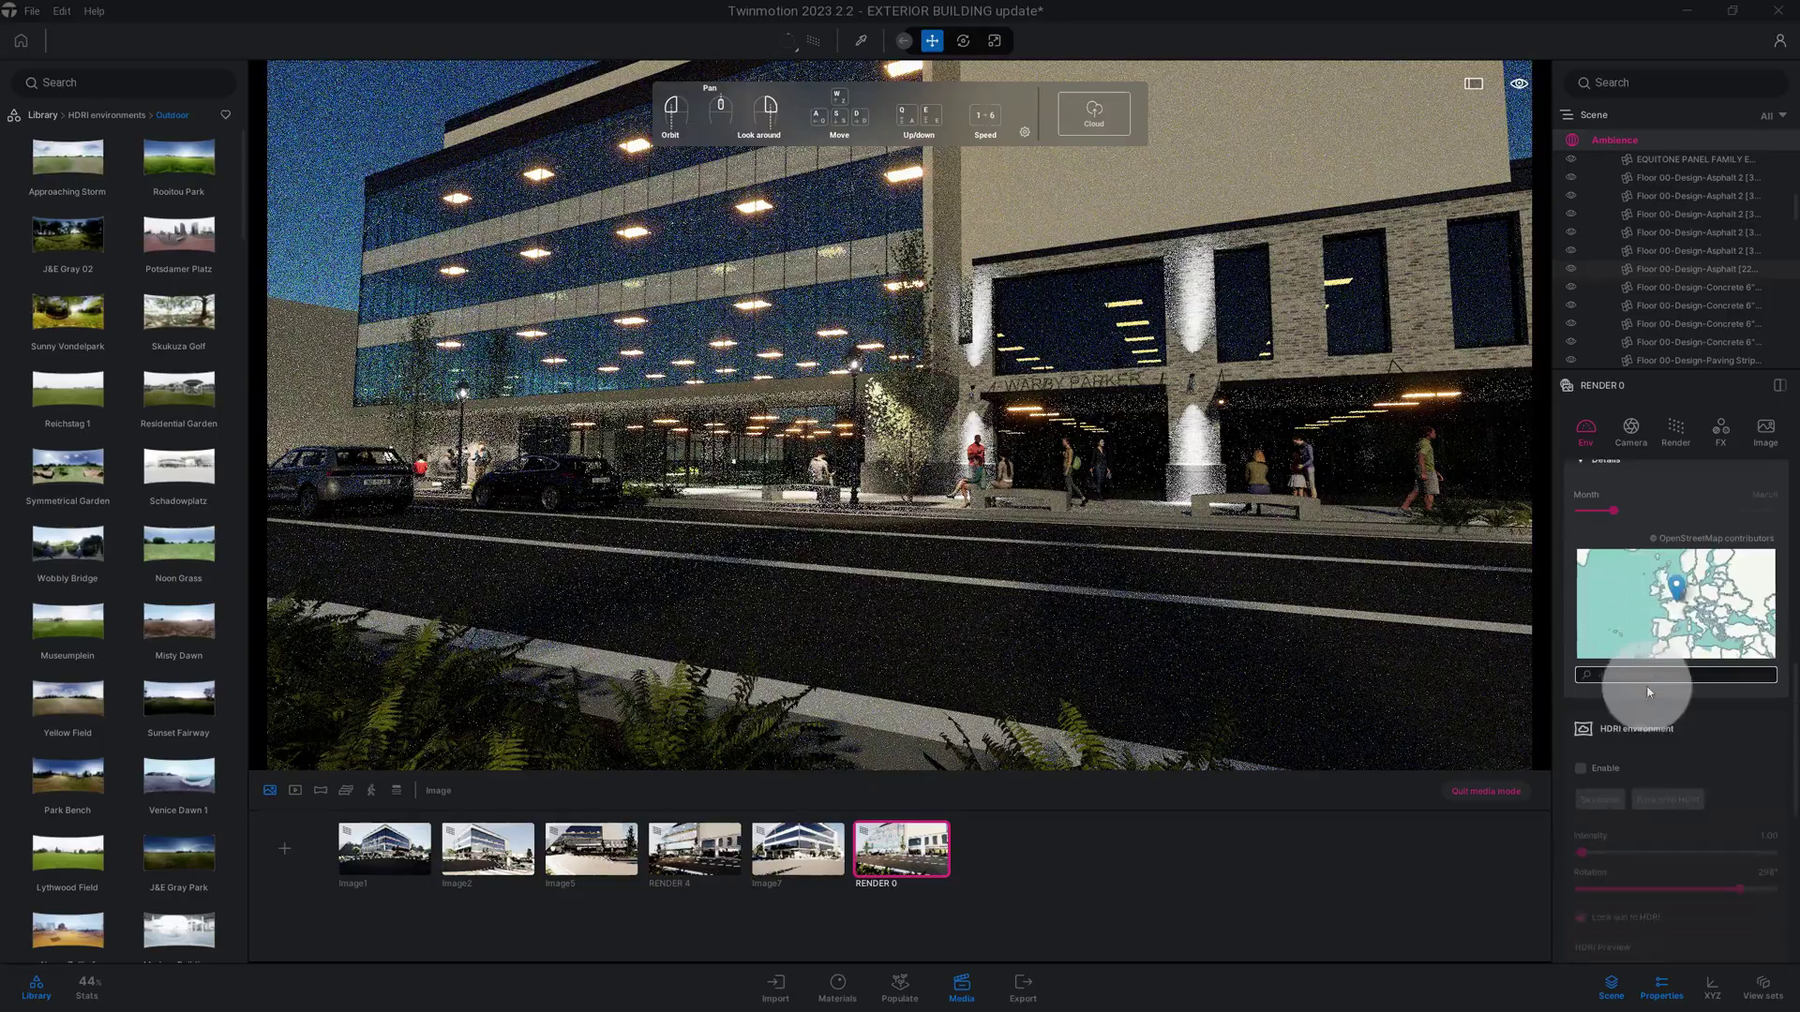
{"action": "scroll", "coordinate": [1674, 707], "scroll_direction": "down", "scroll_amount": 1}
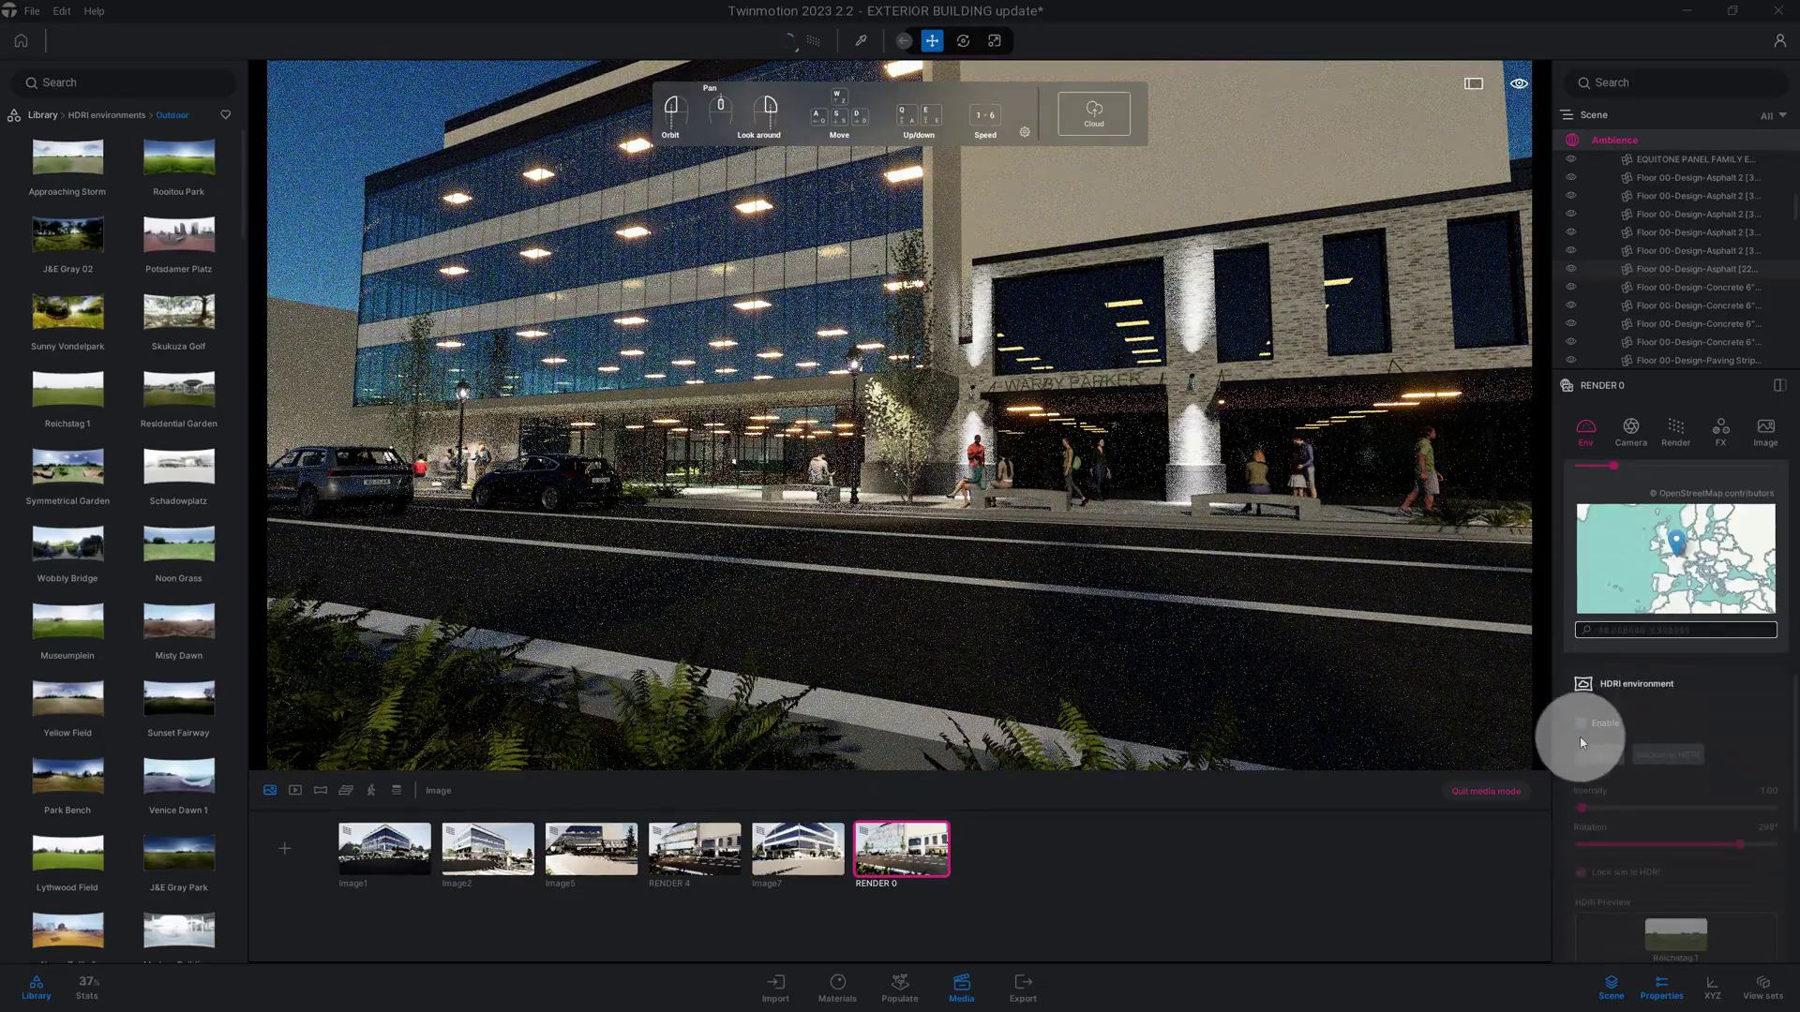
Step: Re-enable the Reichstag 1 backdrop HDRI, cancelling the file browser without loading anything
{"action": "left_click", "coordinate": [1580, 725]}
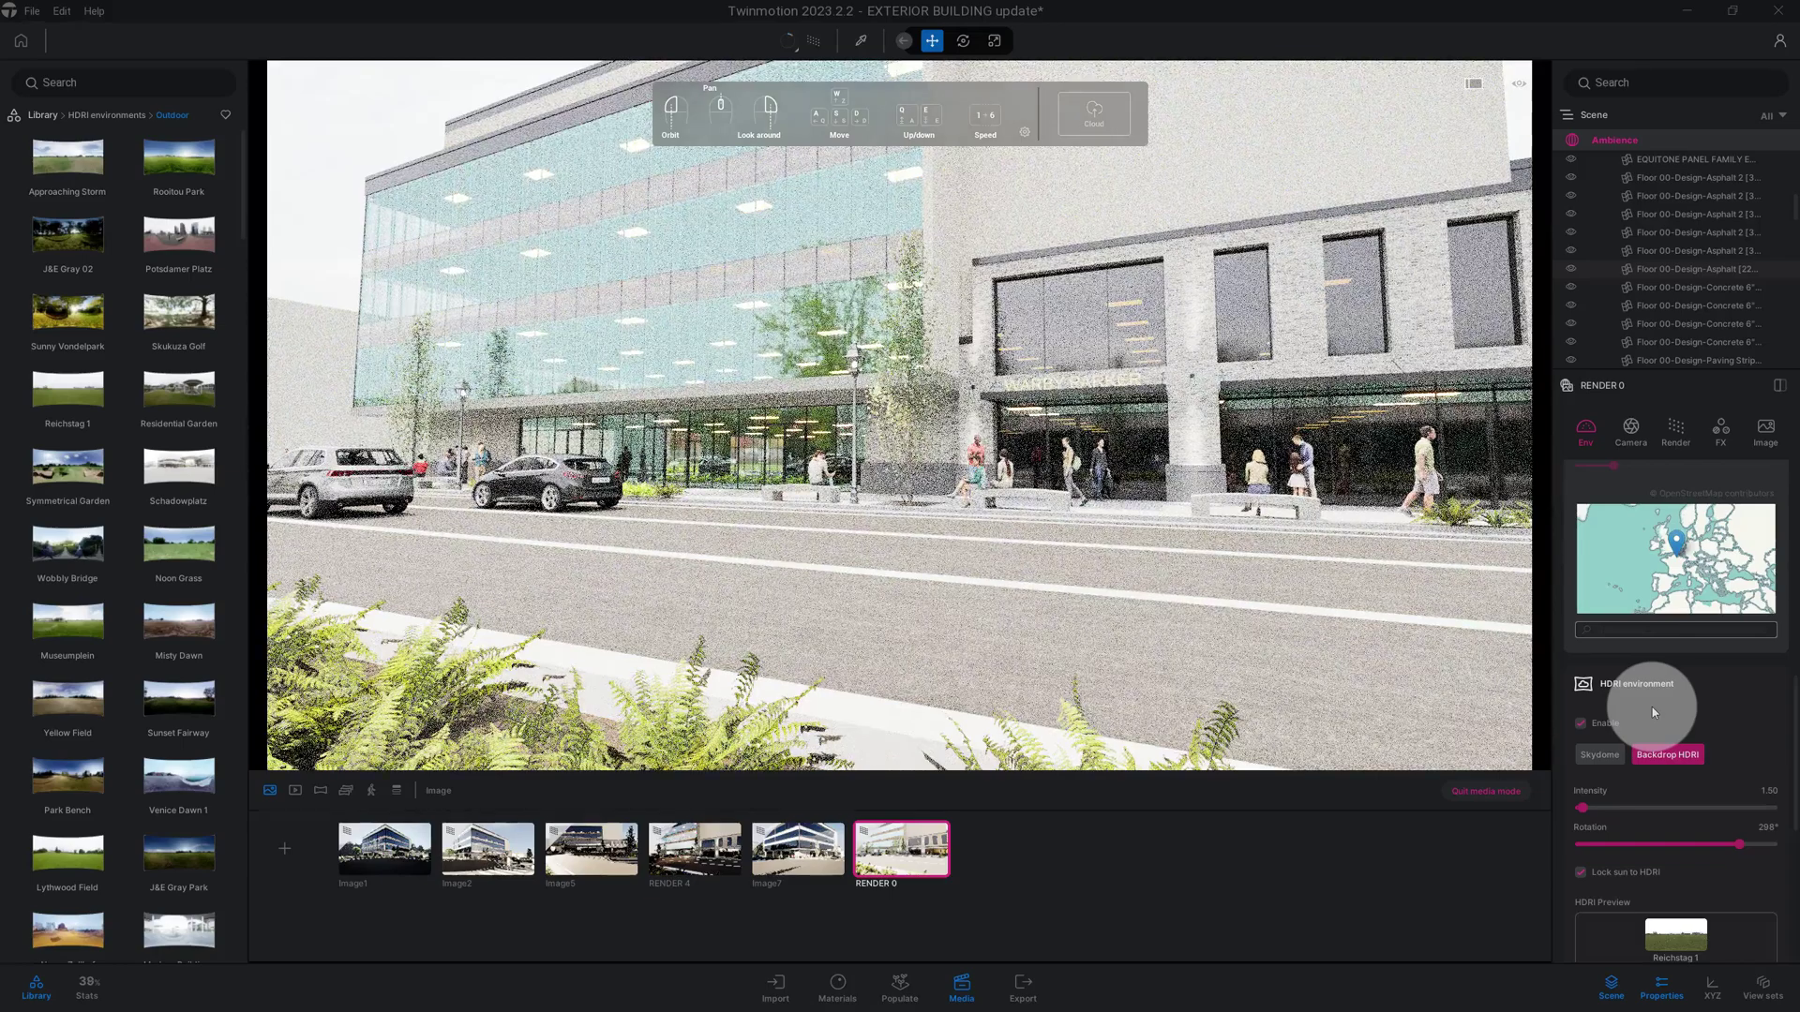
{"action": "scroll", "coordinate": [1723, 682], "scroll_direction": "down", "scroll_amount": 2}
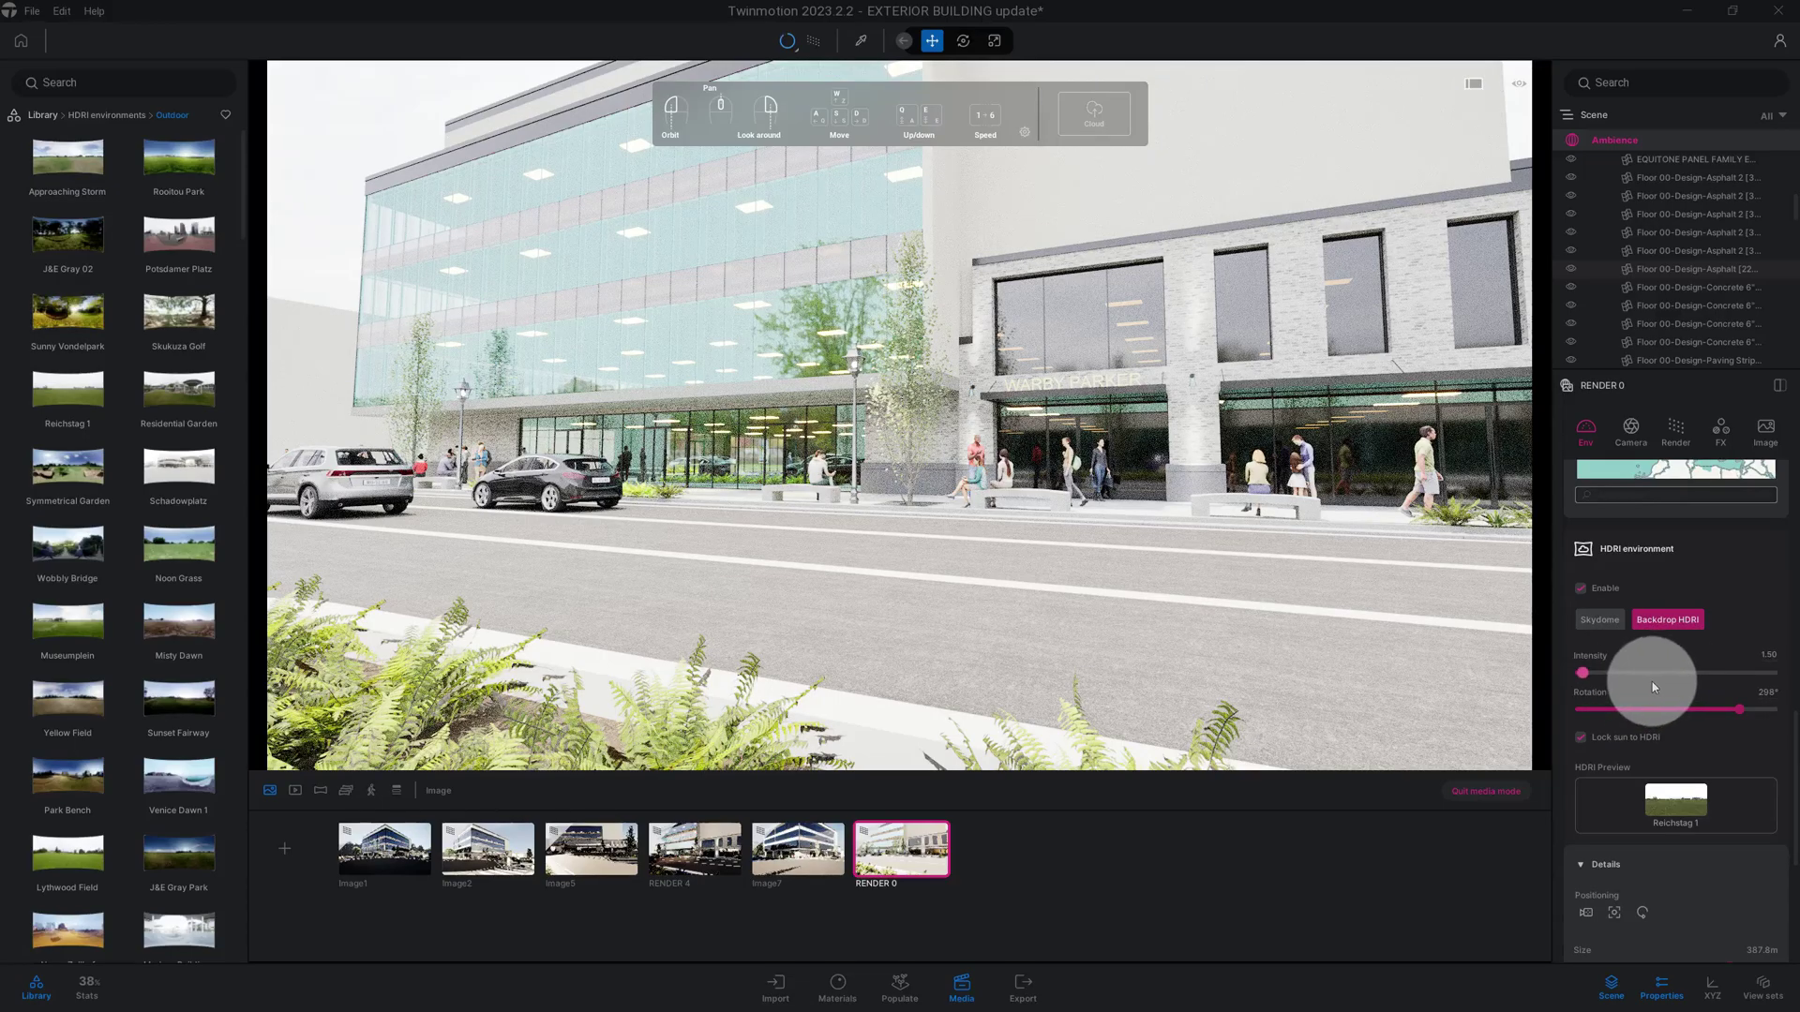
{"action": "left_click_drag", "start_coordinate": [1665, 788], "coordinate": [1676, 790]}
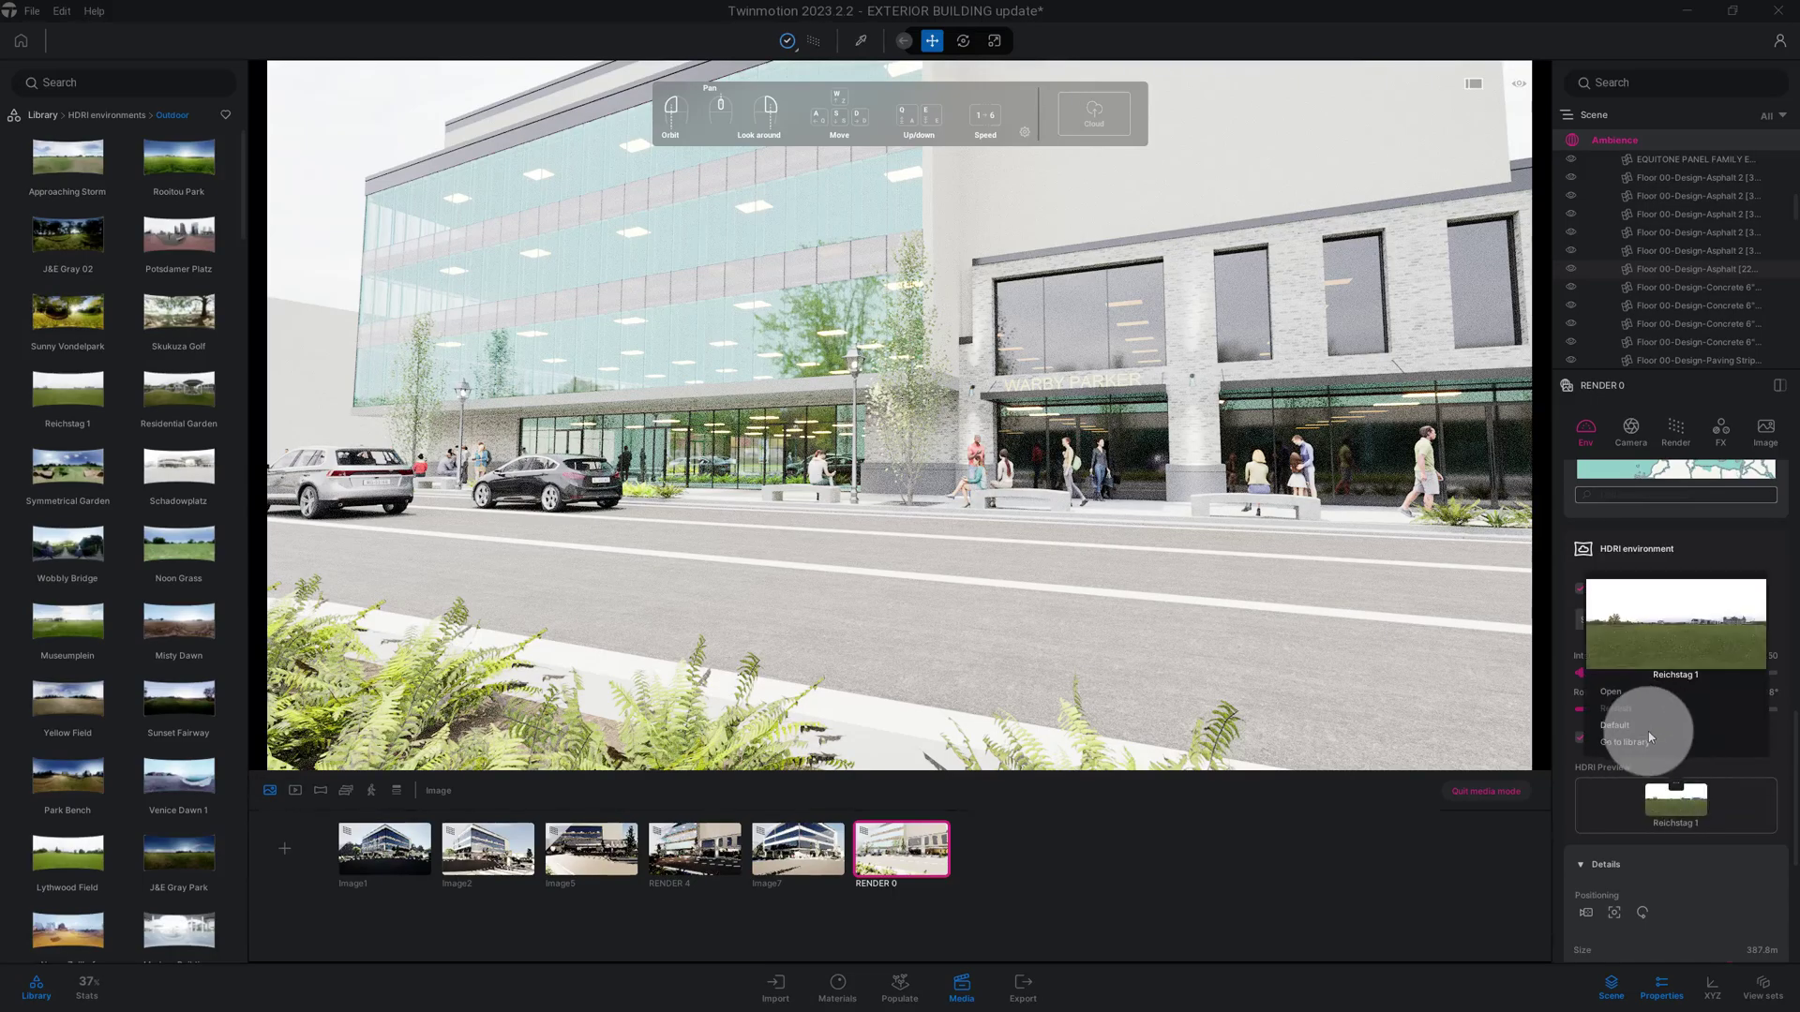
{"action": "left_click", "coordinate": [1611, 690]}
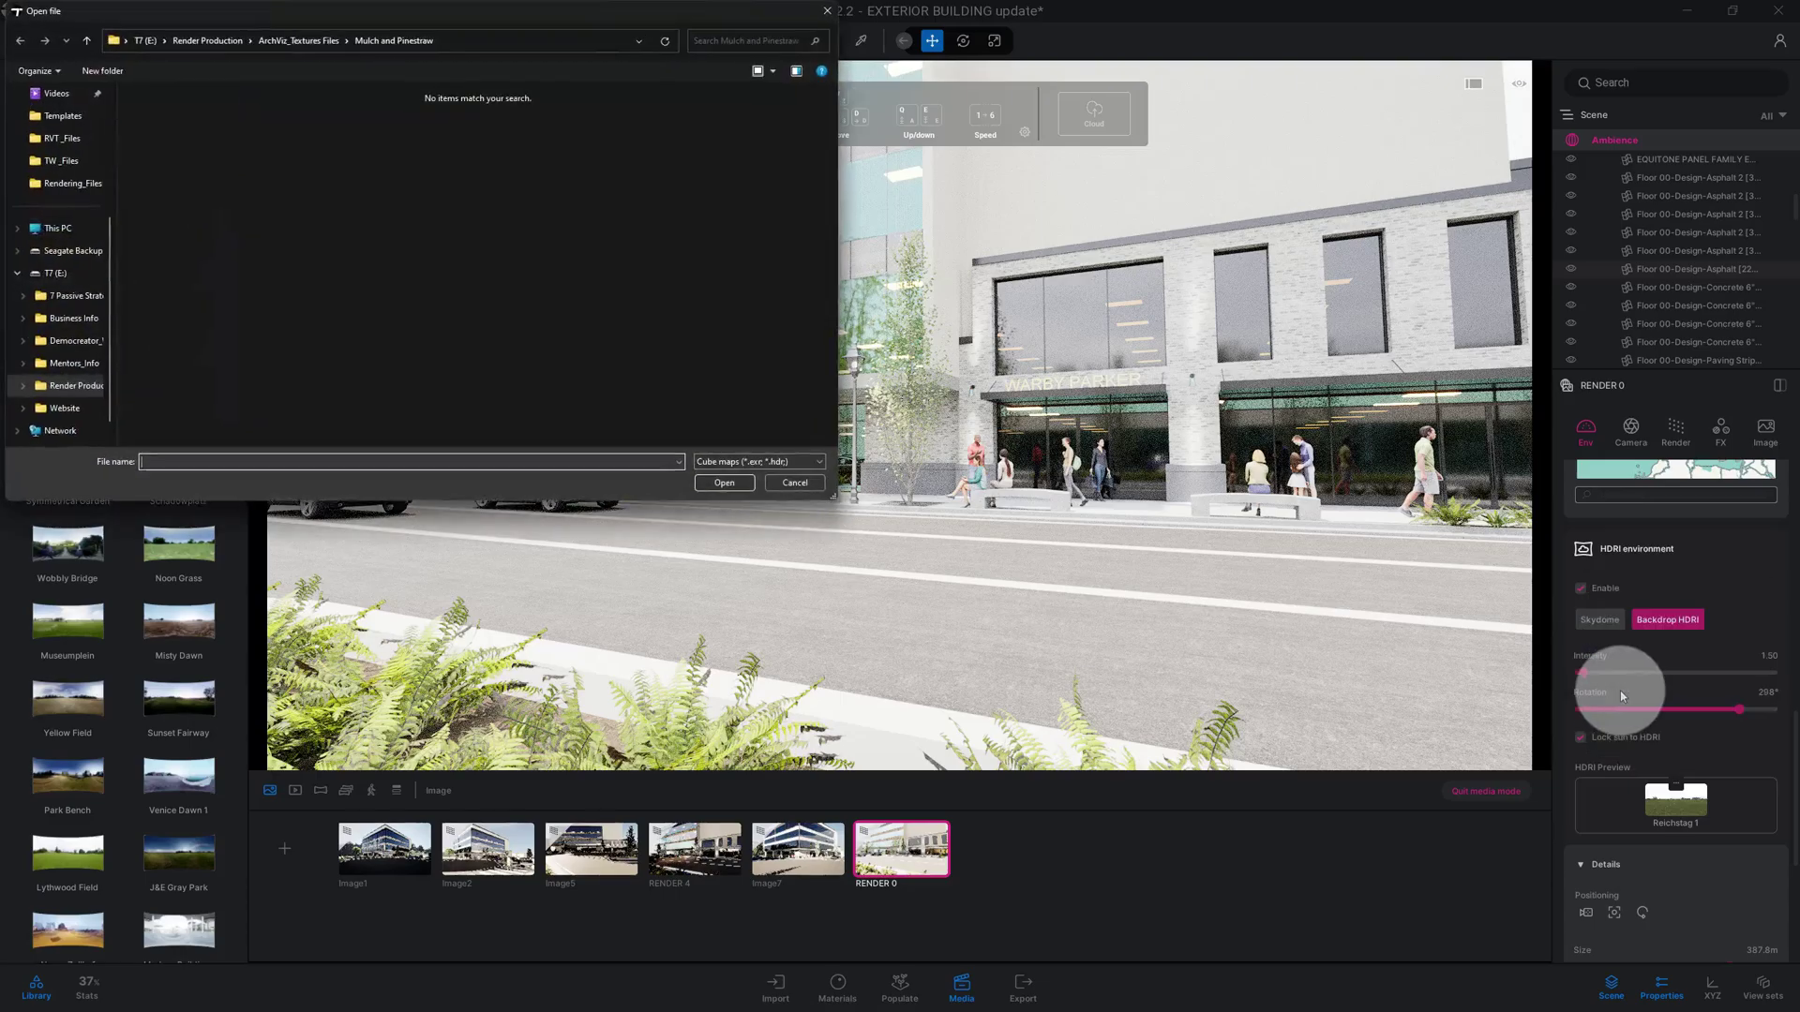
{"action": "left_click", "coordinate": [827, 11]}
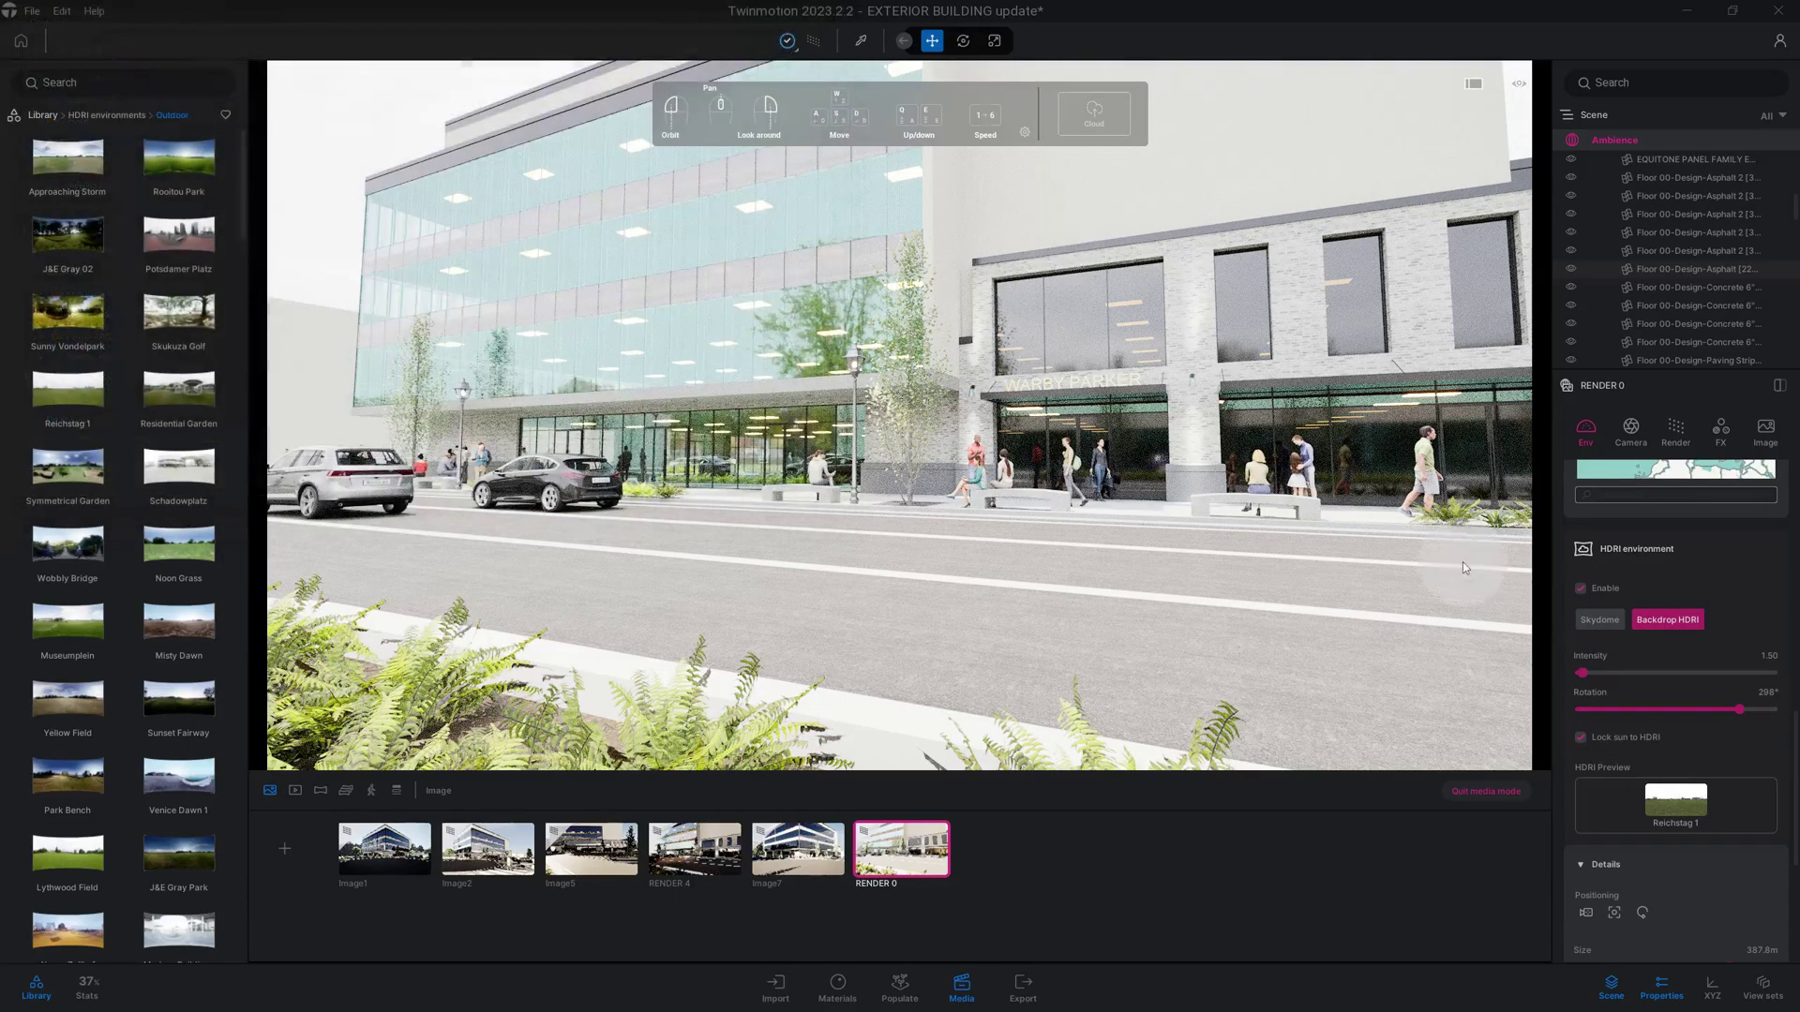
{"action": "left_click", "coordinate": [1676, 778]}
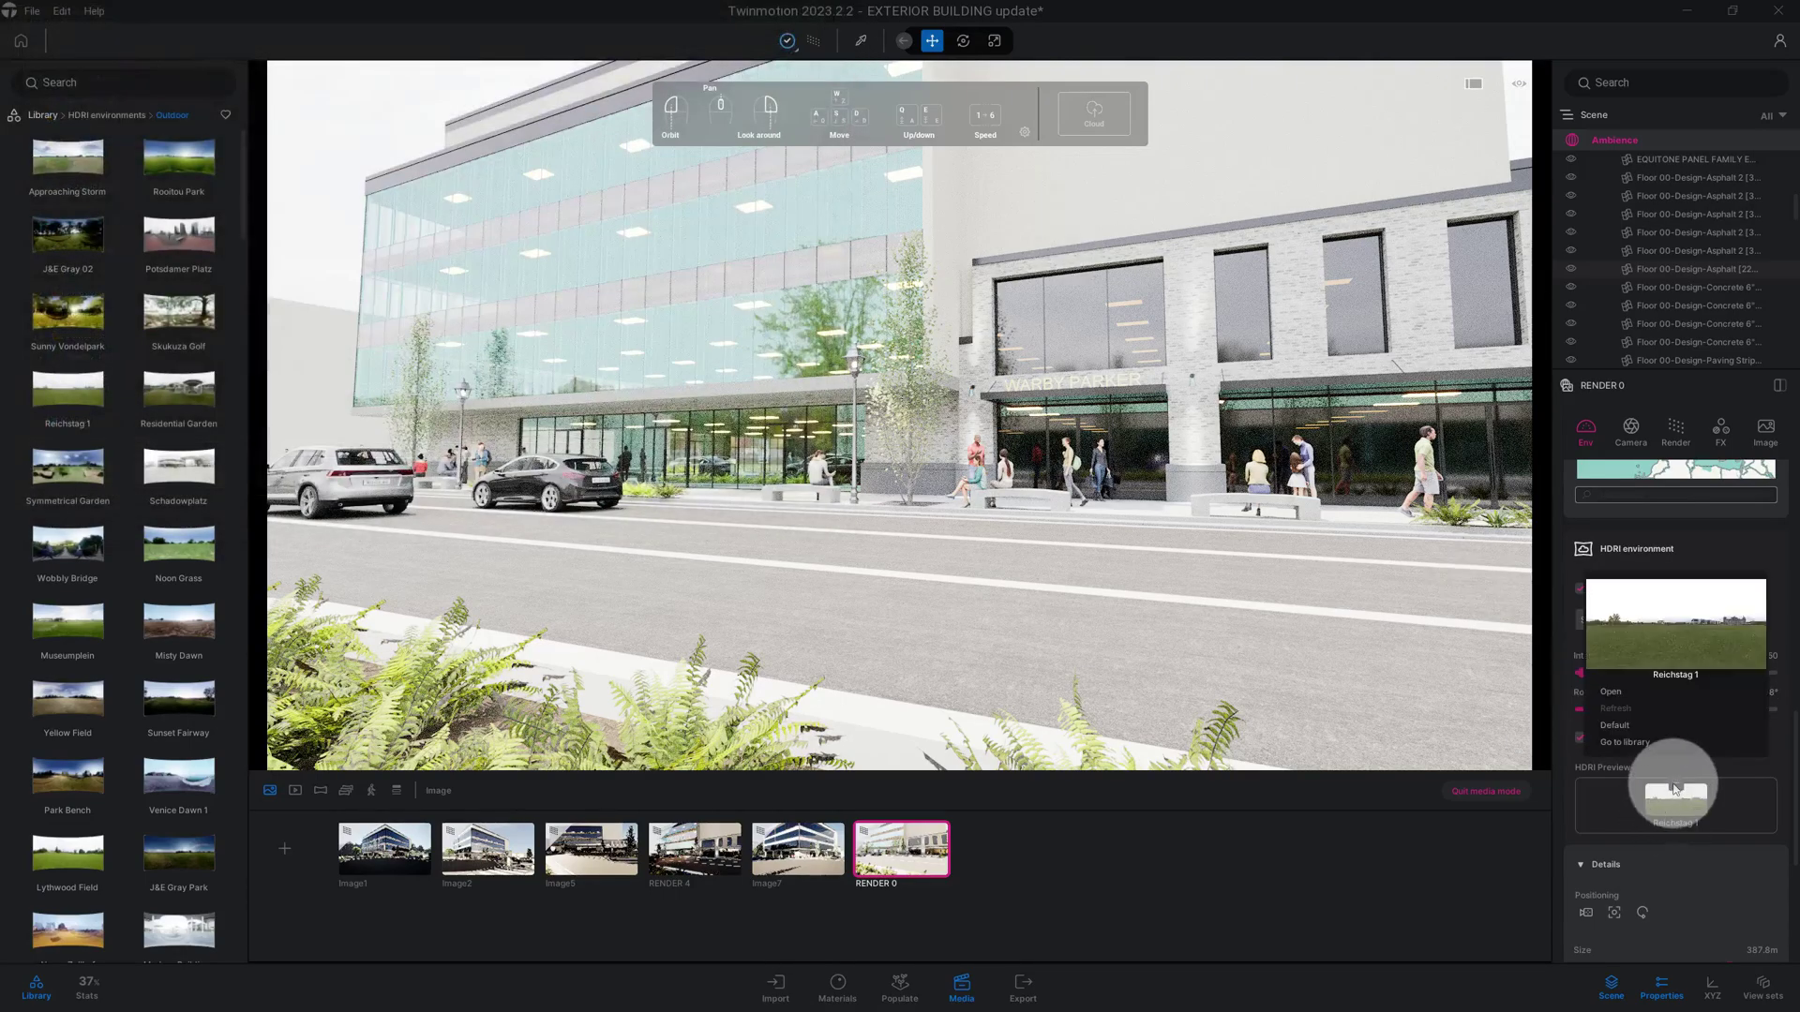
{"action": "left_click", "coordinate": [1636, 750]}
{"action": "mouse_move", "coordinate": [178, 464]}
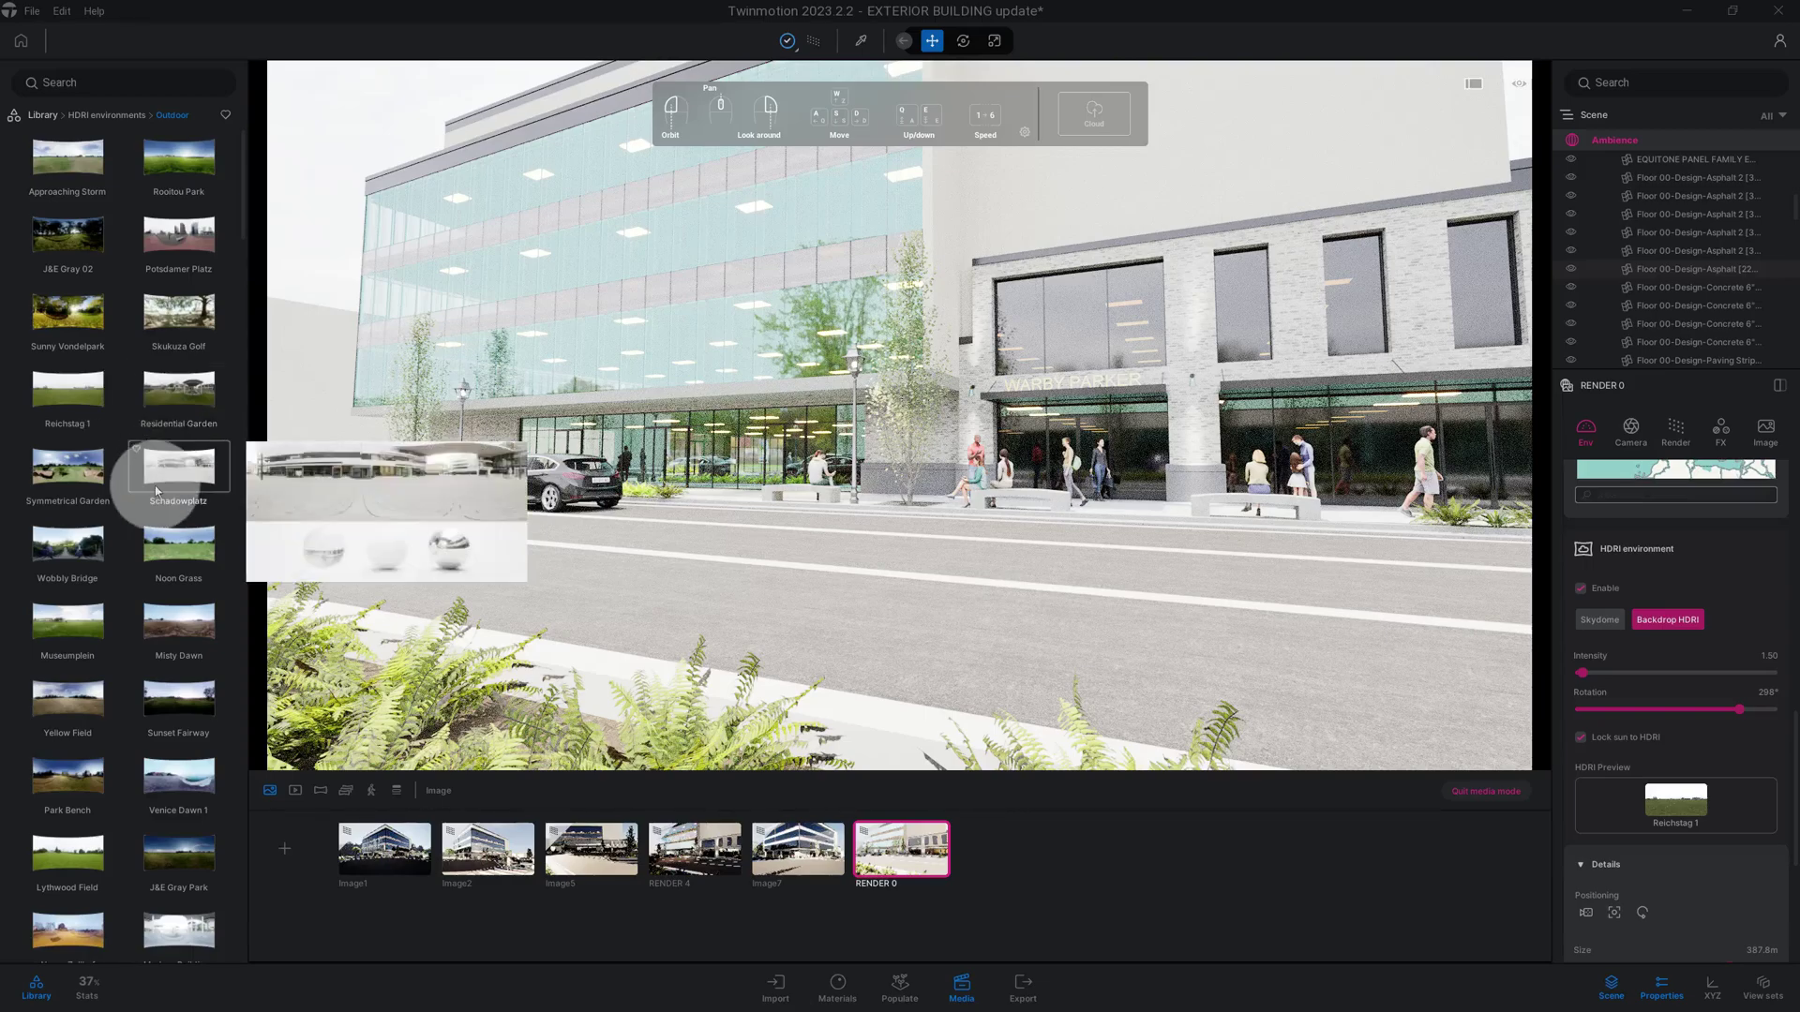
Step: Apply the J&E Gray Park HDRI from the Outdoor library to the scene
{"action": "scroll", "coordinate": [159, 515], "scroll_direction": "down", "scroll_amount": 2}
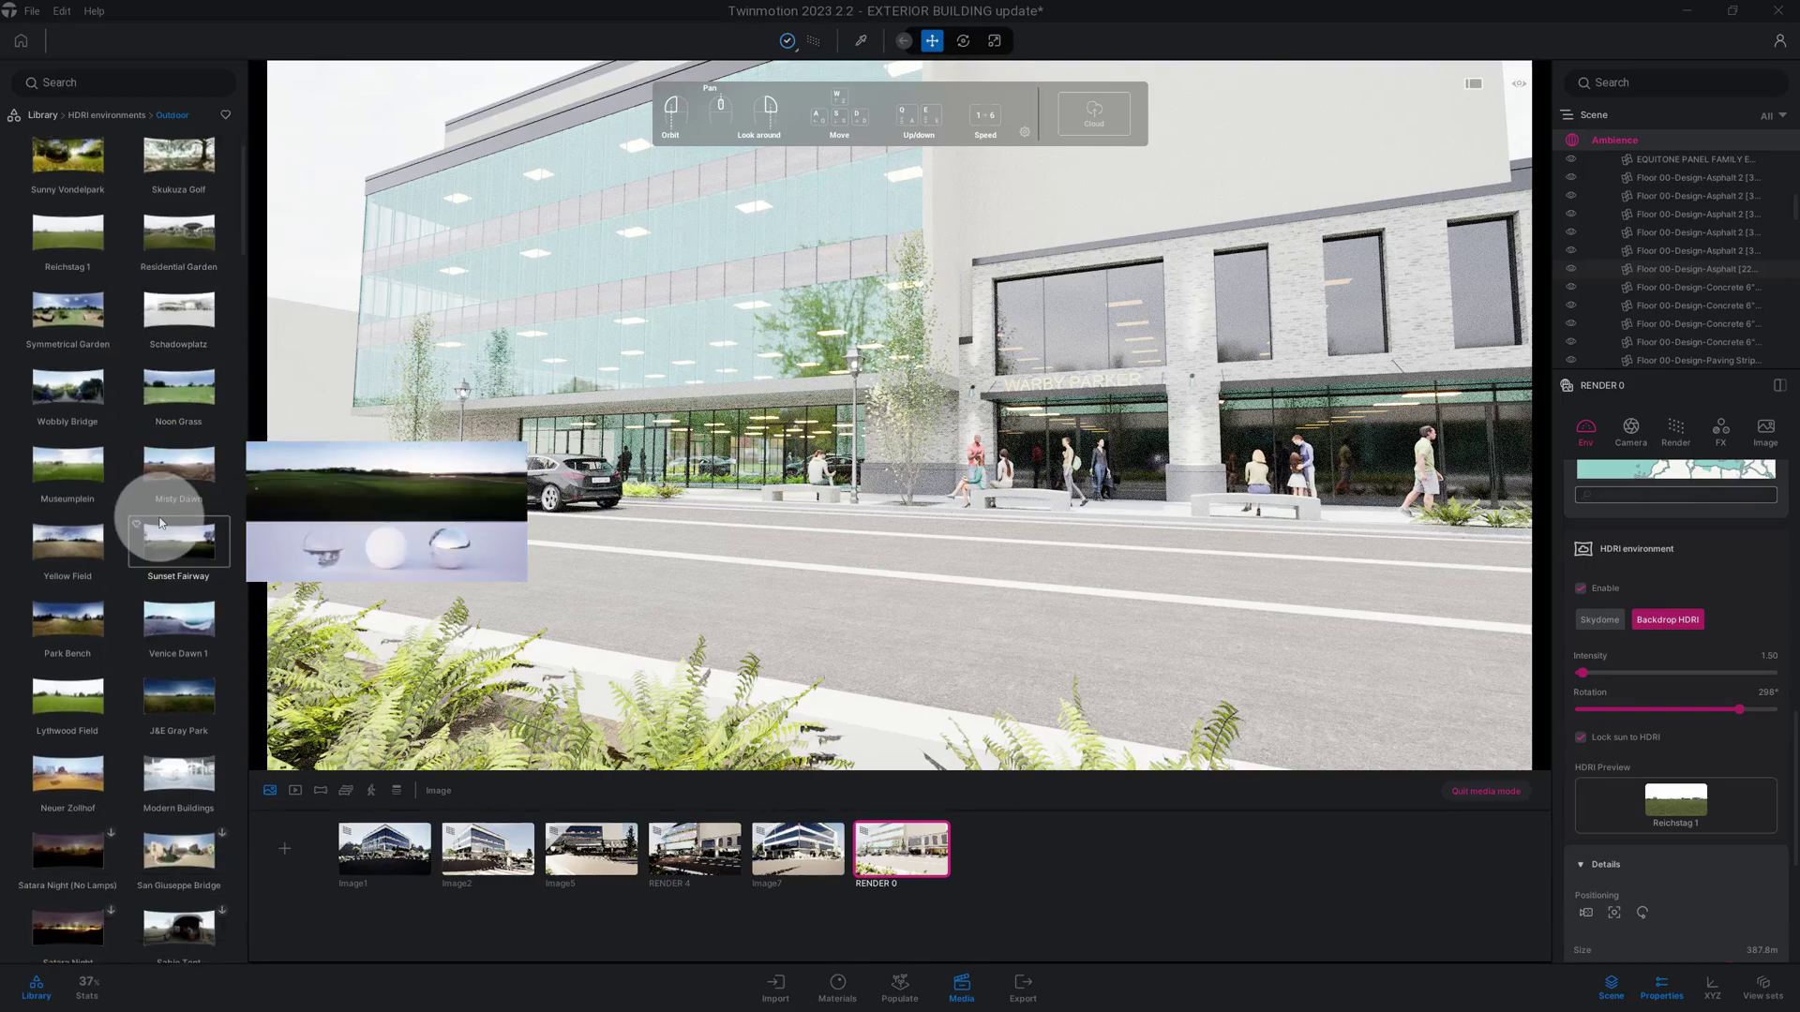
{"action": "scroll", "coordinate": [161, 529], "scroll_direction": "down", "scroll_amount": 2}
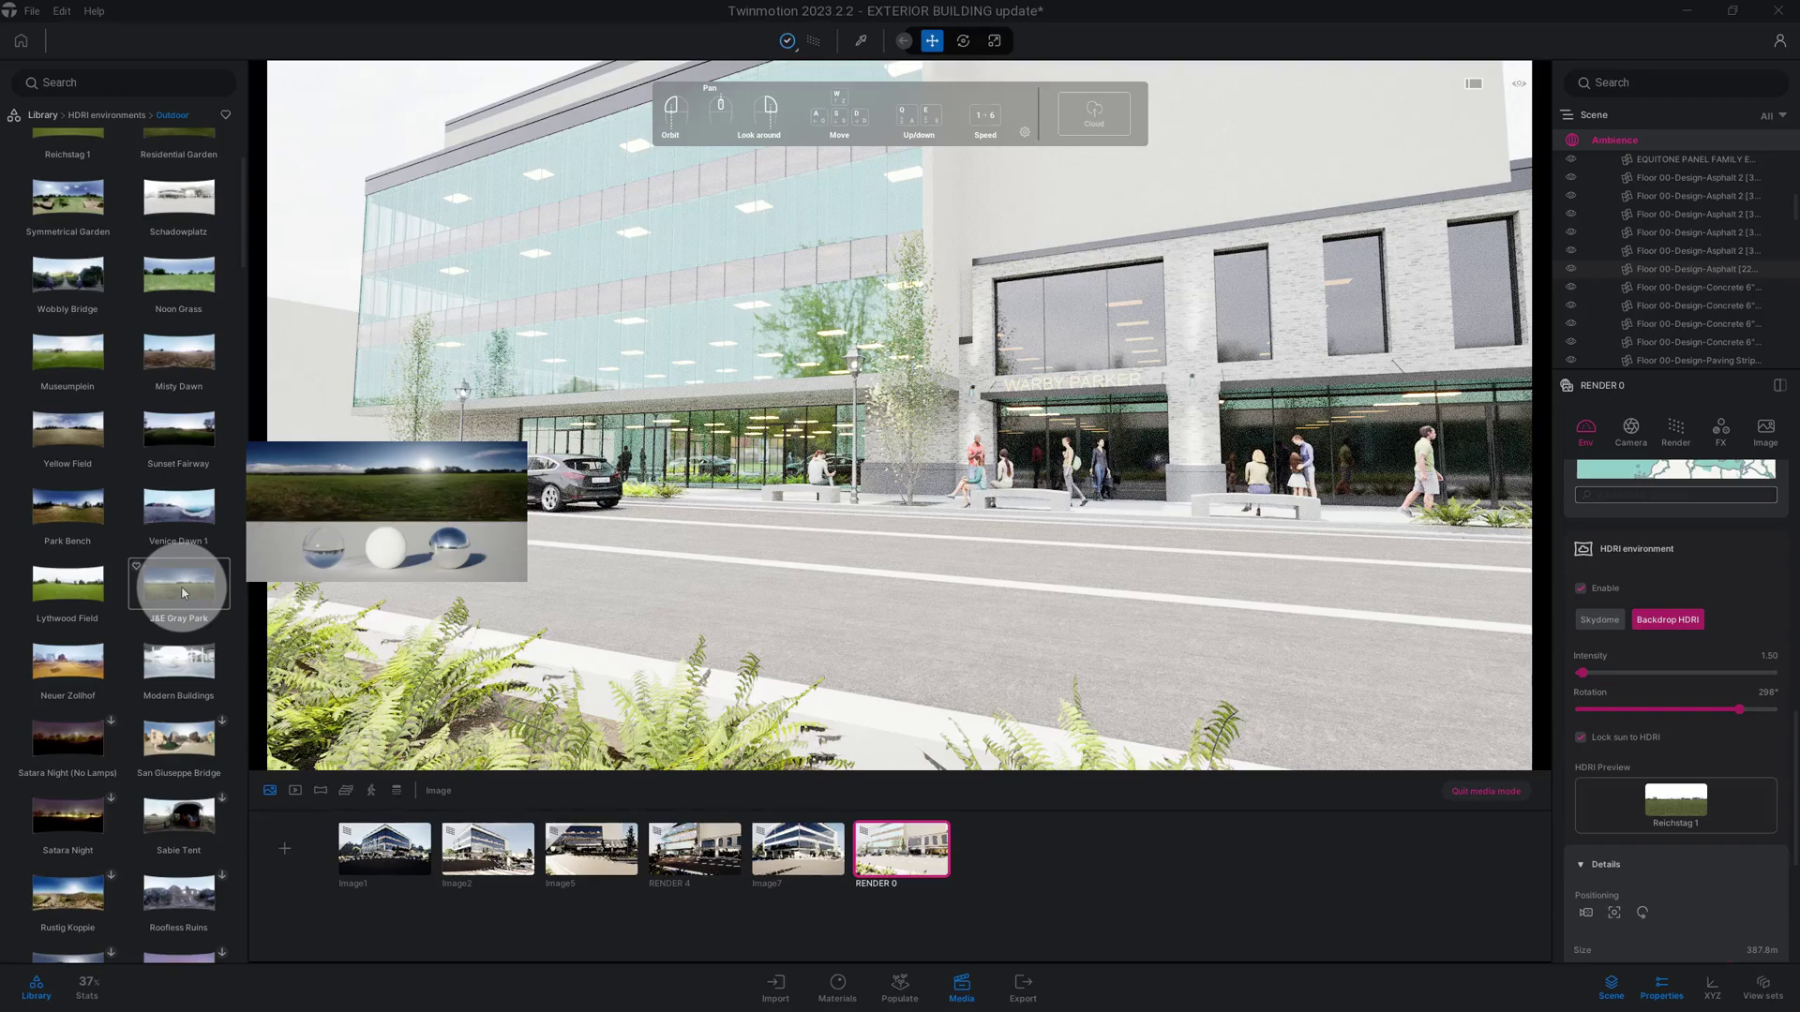
{"action": "left_click", "coordinate": [184, 592]}
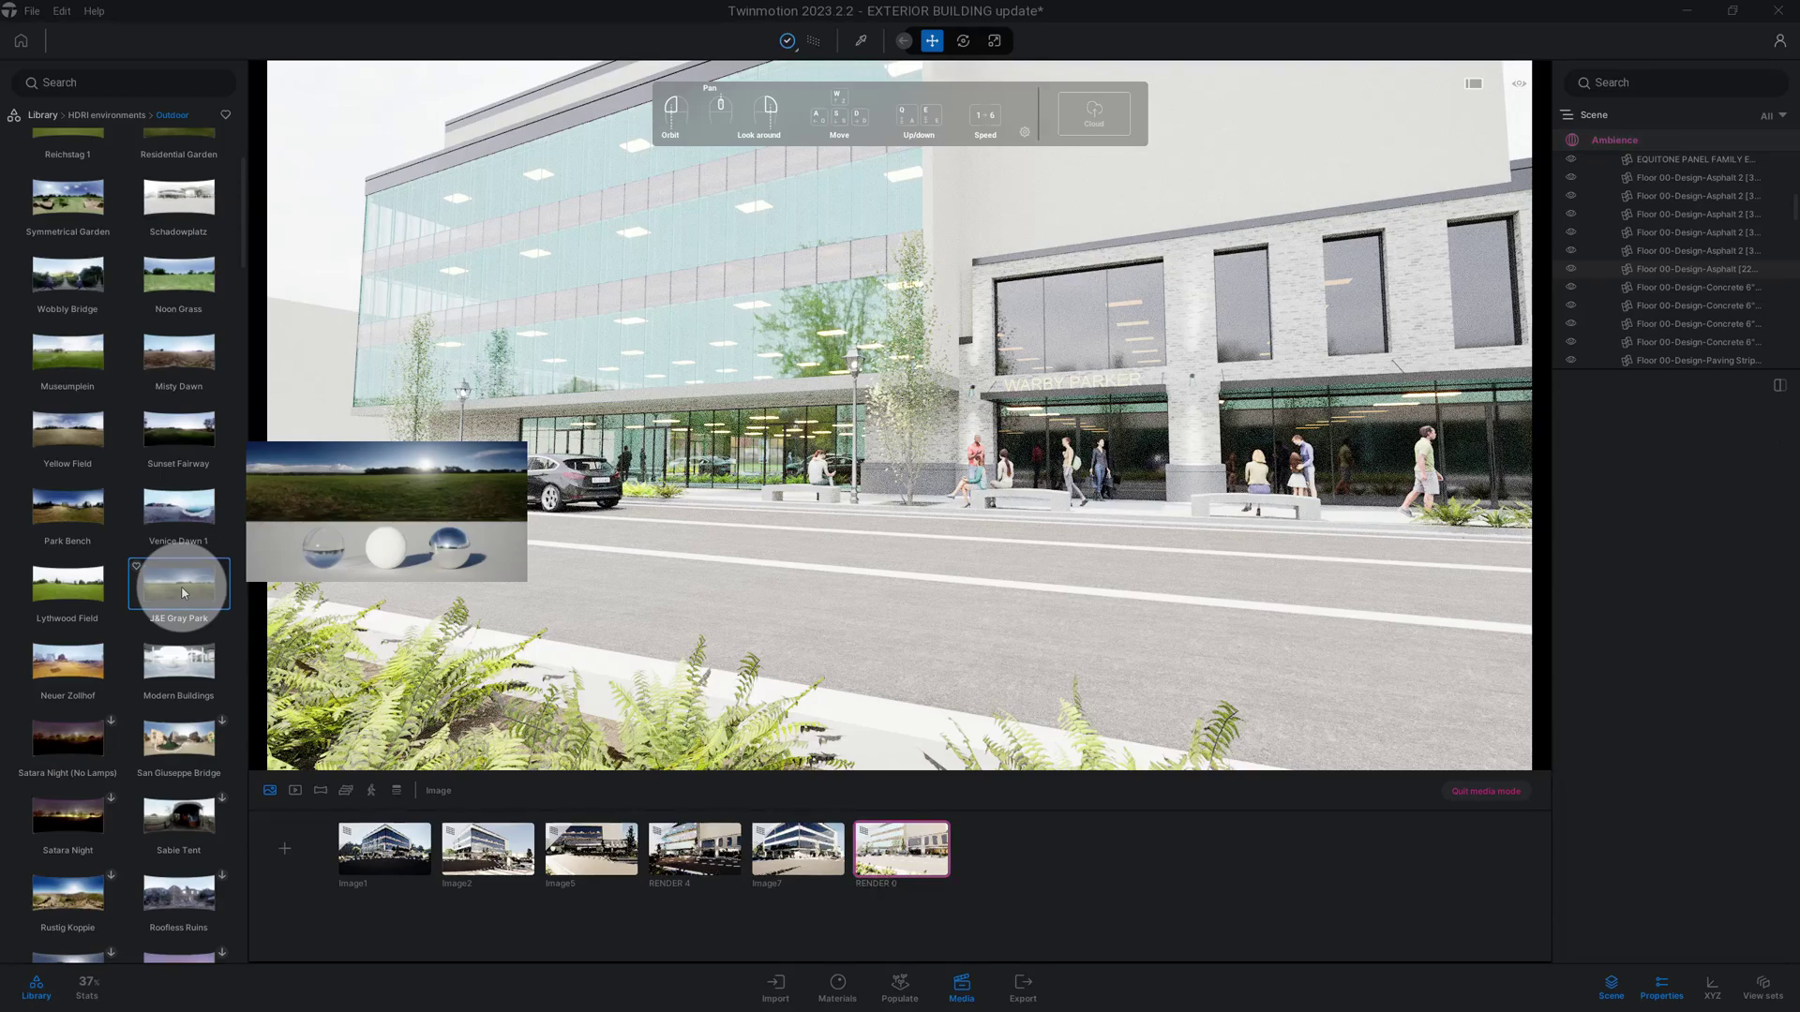
{"action": "left_click_drag", "start_coordinate": [183, 593], "coordinate": [489, 571]}
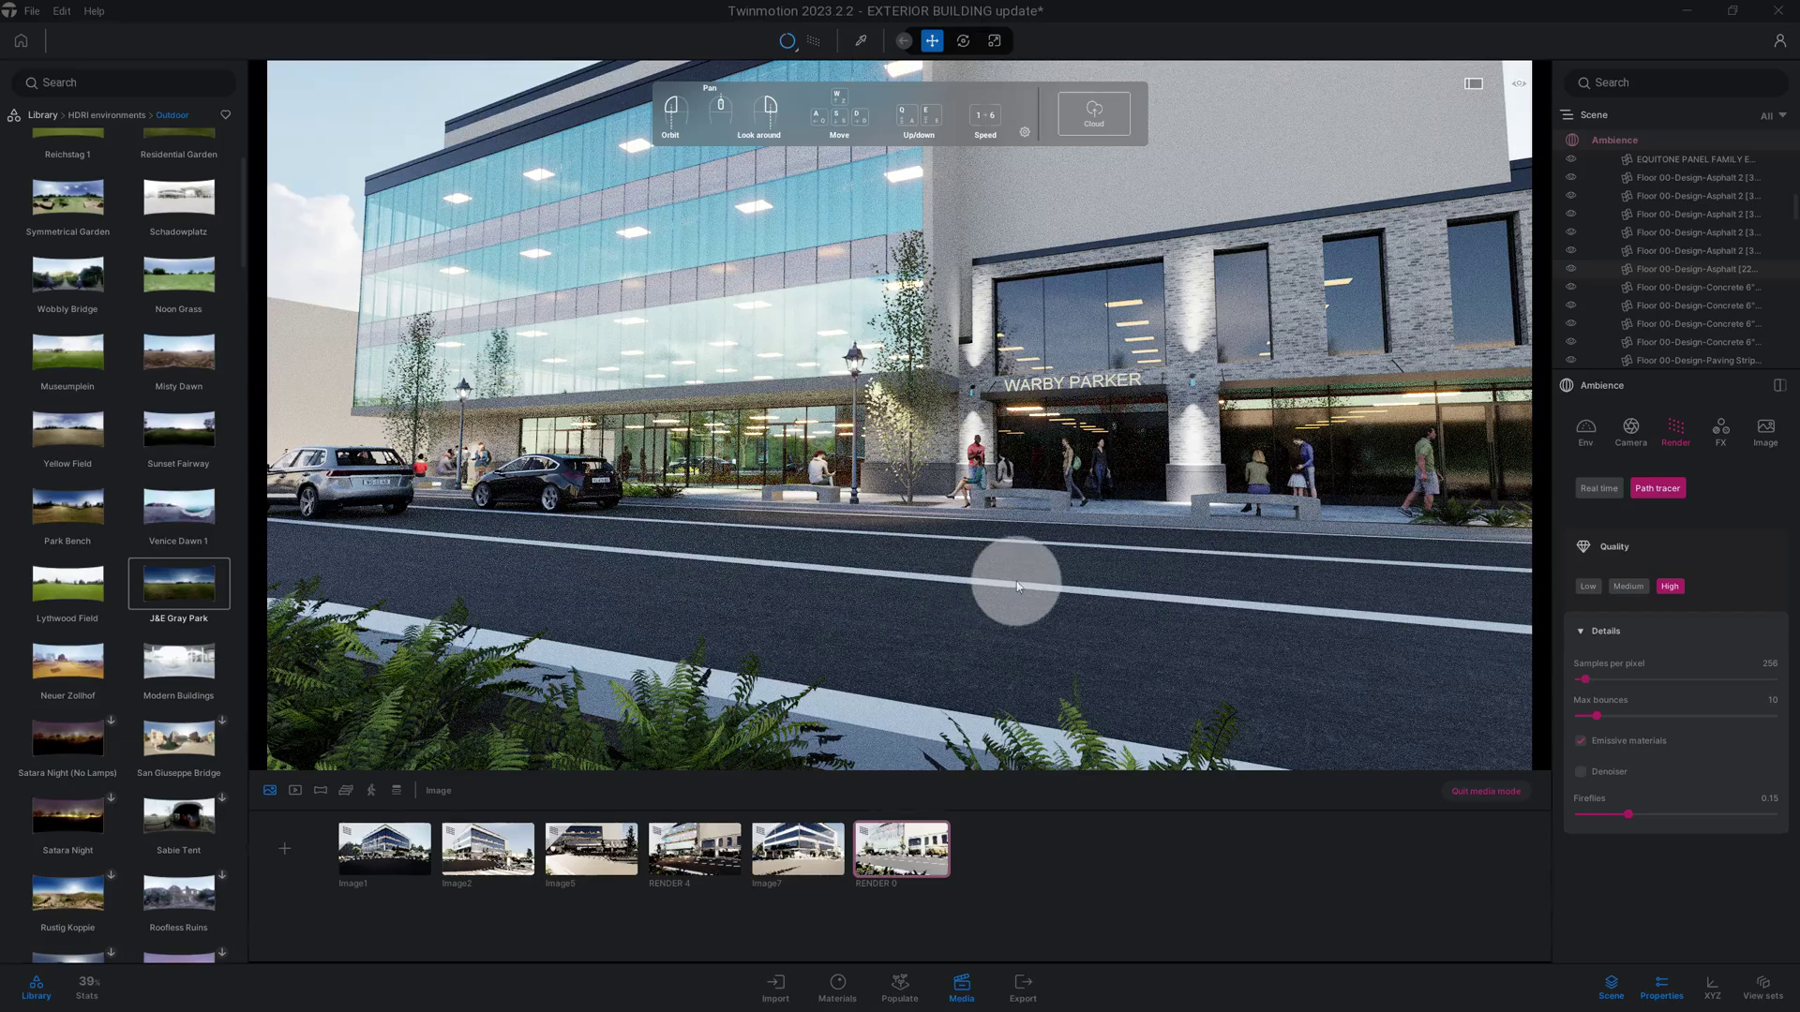
Step: Set camera Vignetting and Sharpness to 25% and Chromatic aberration to 1%
{"action": "left_click", "coordinate": [1631, 429]}
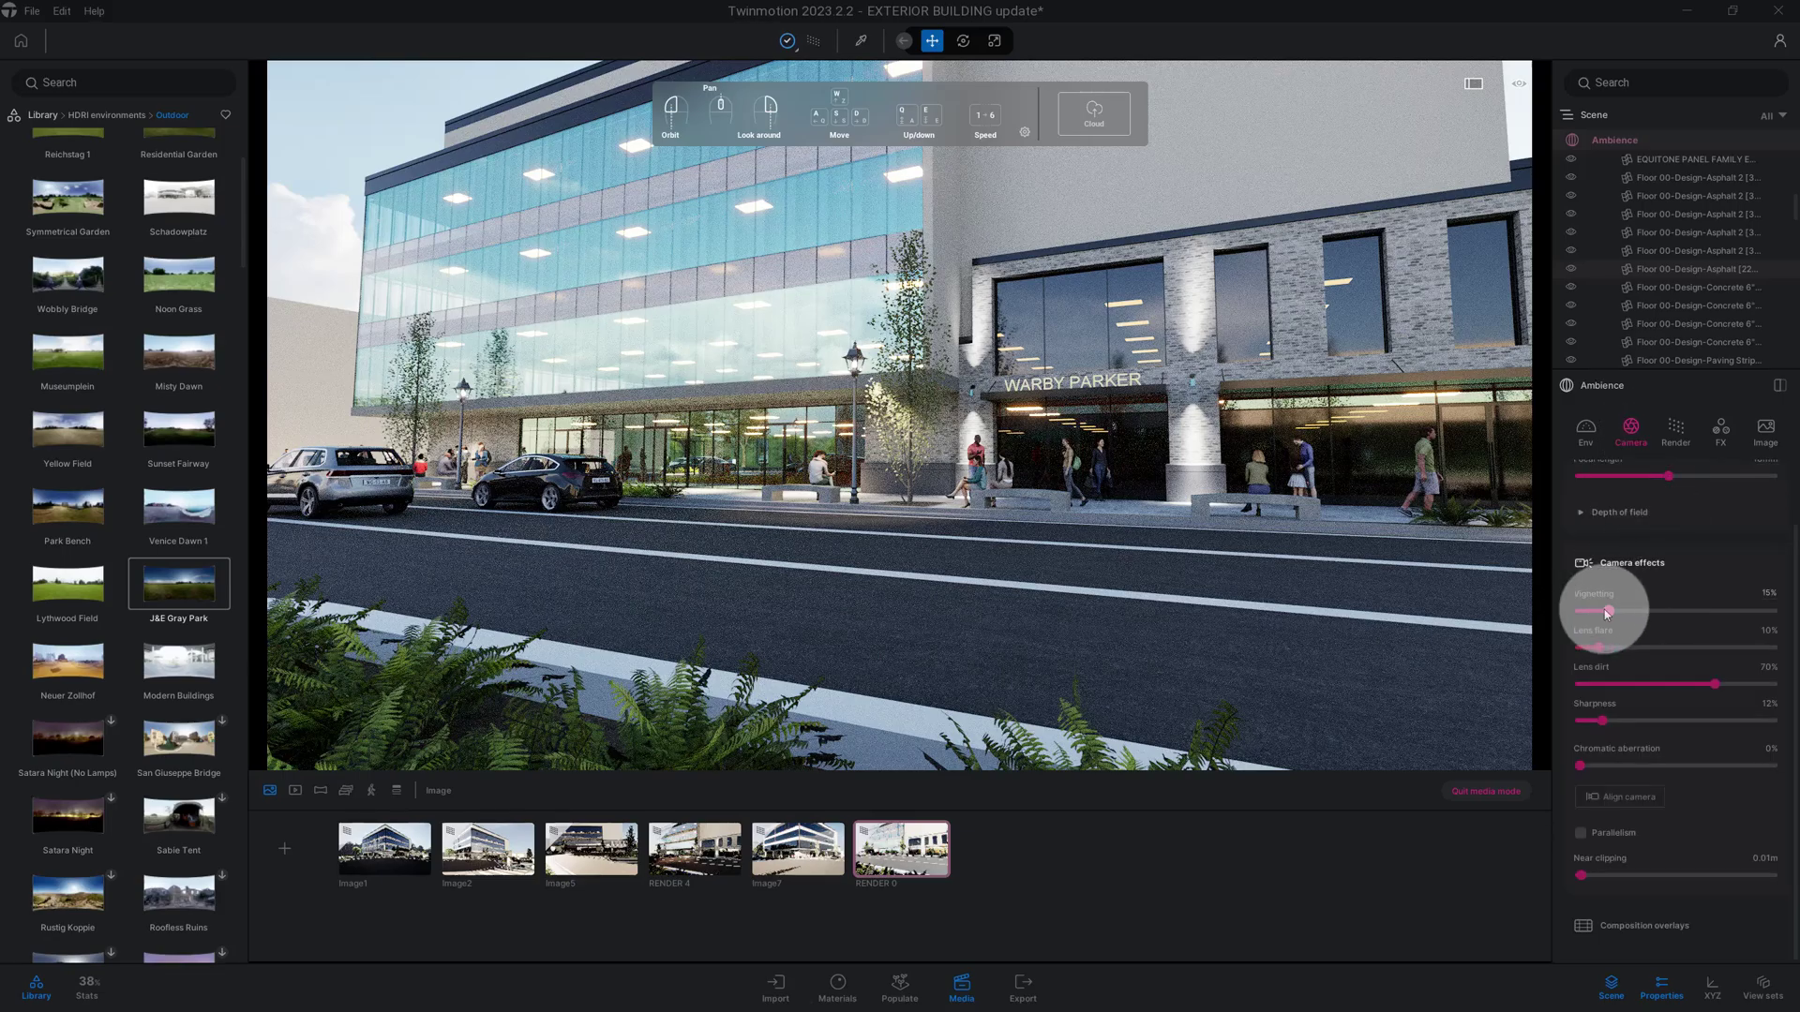
{"action": "left_click", "coordinate": [1768, 596]}
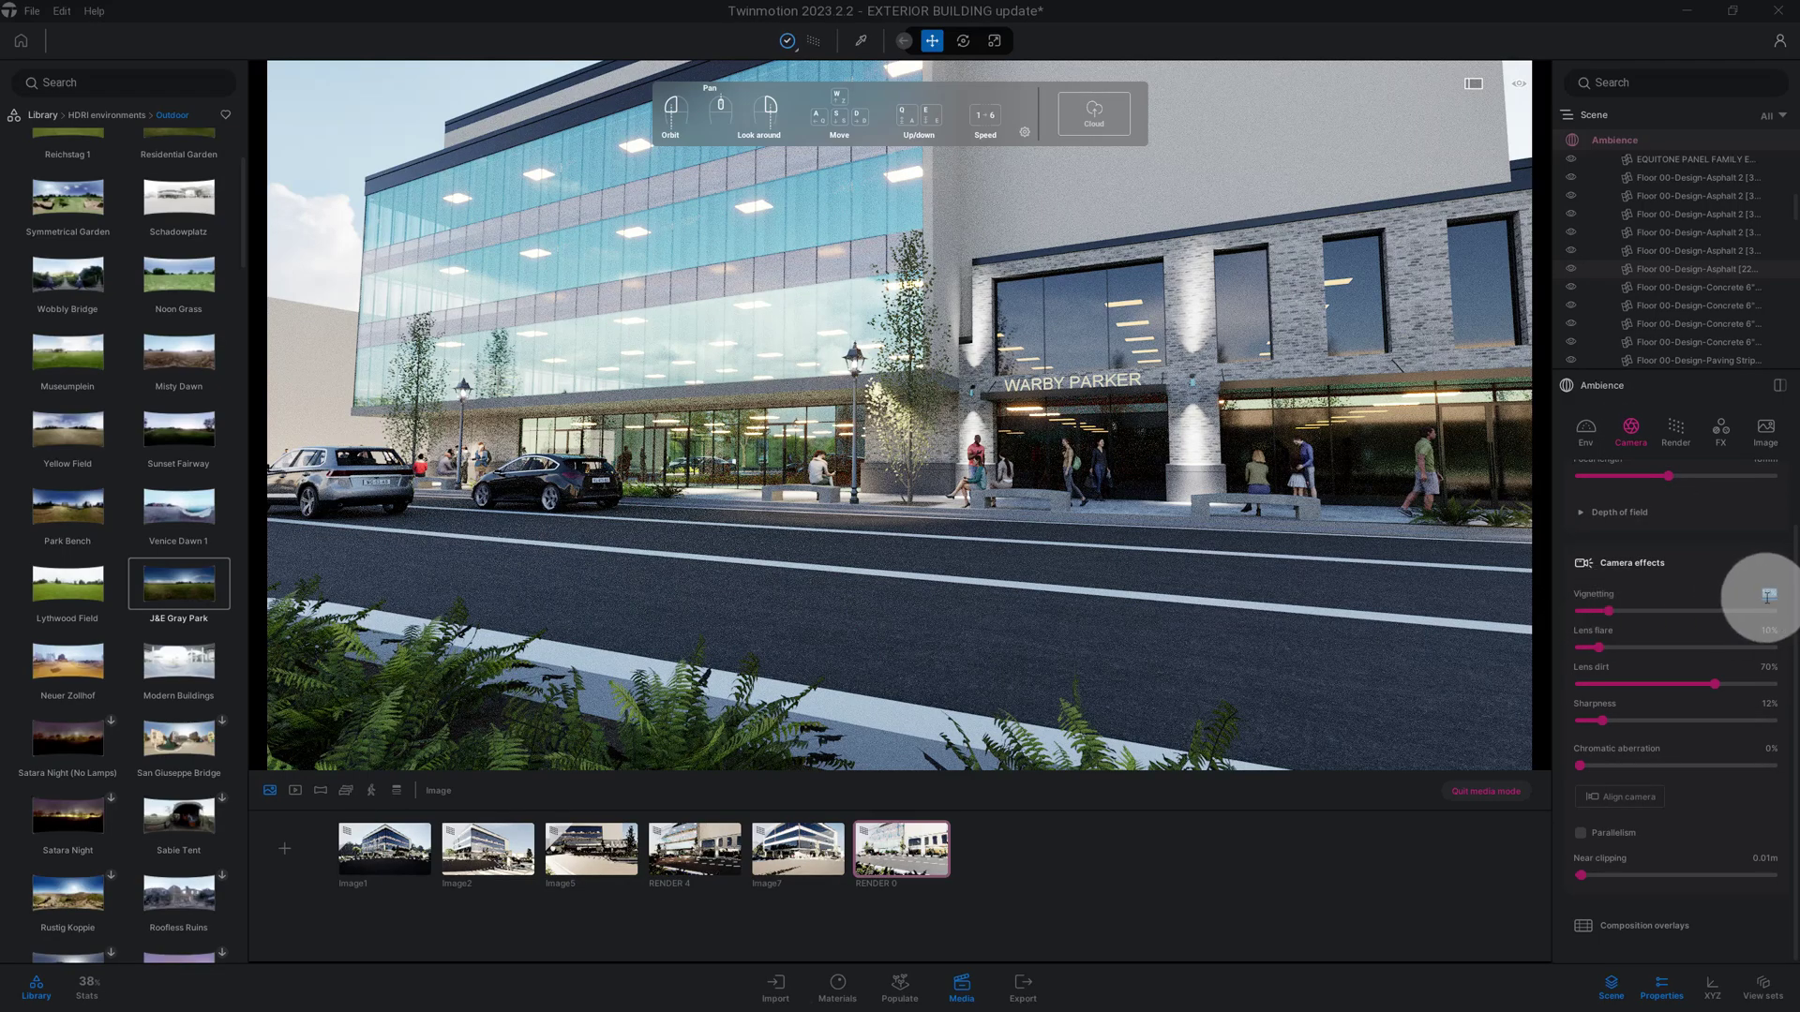
{"action": "type", "text": "25"}
{"action": "key", "text": "Return"}
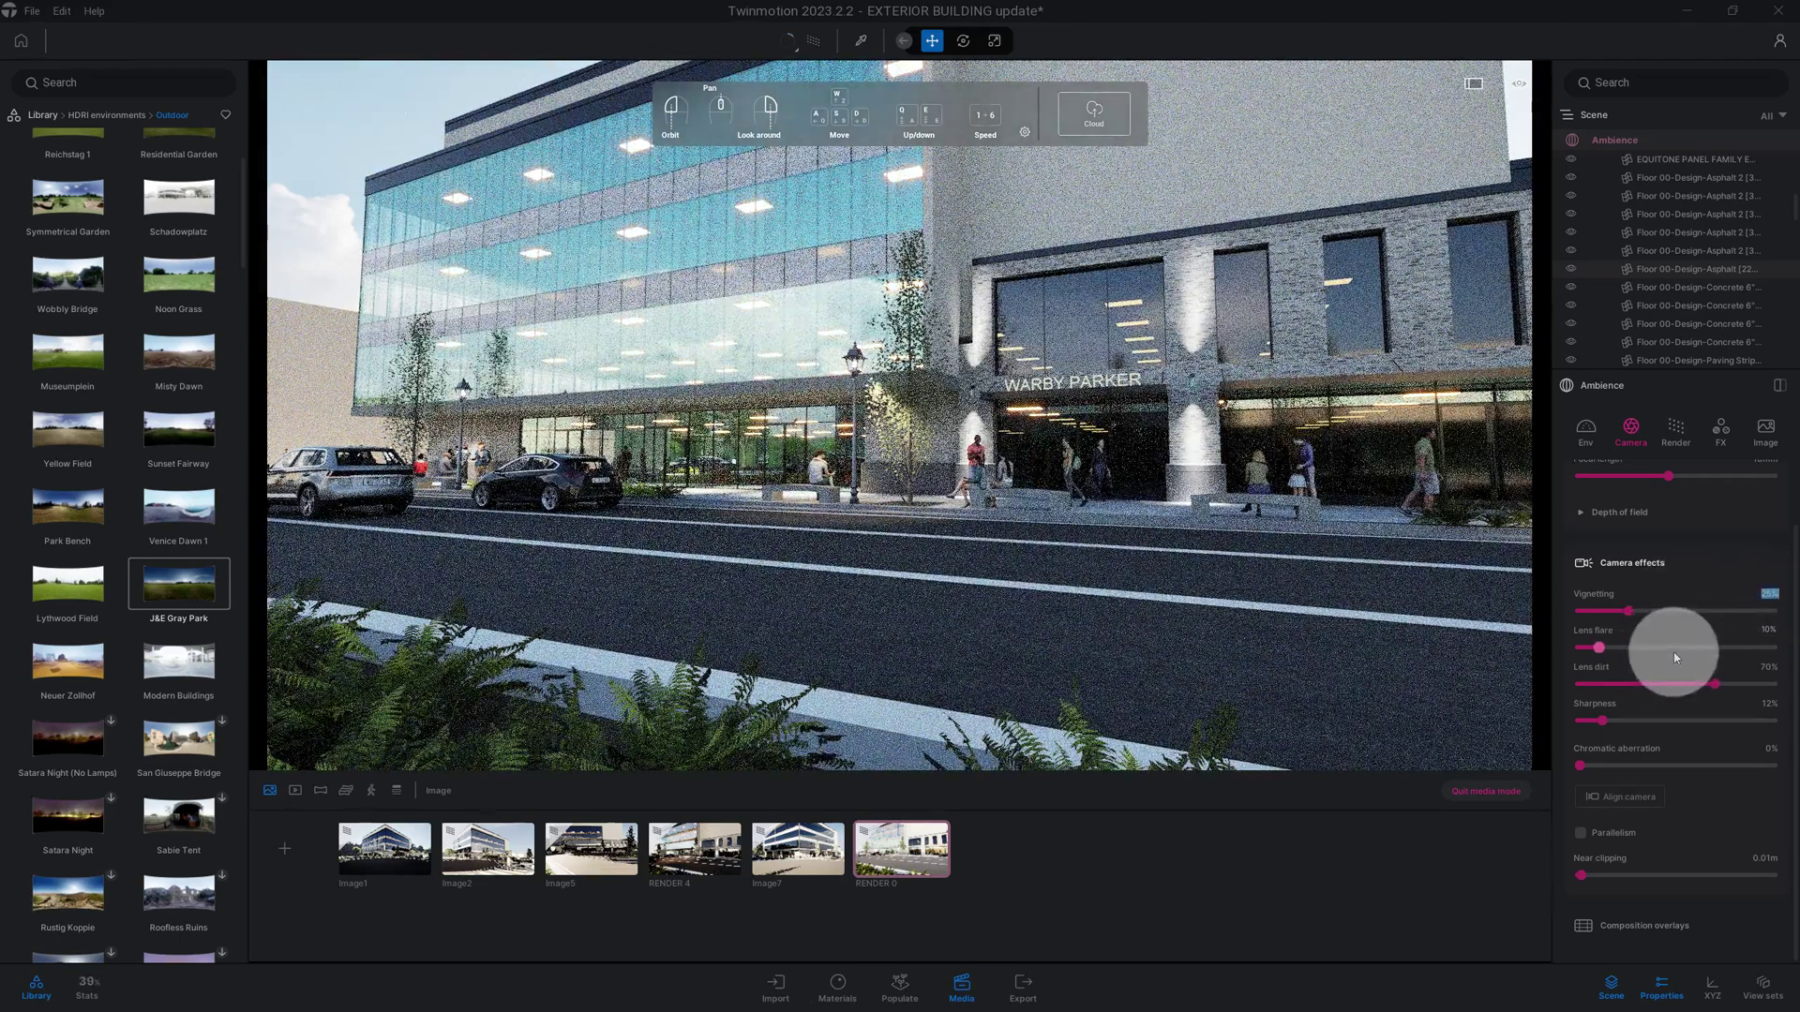
{"action": "left_click", "coordinate": [1769, 705]}
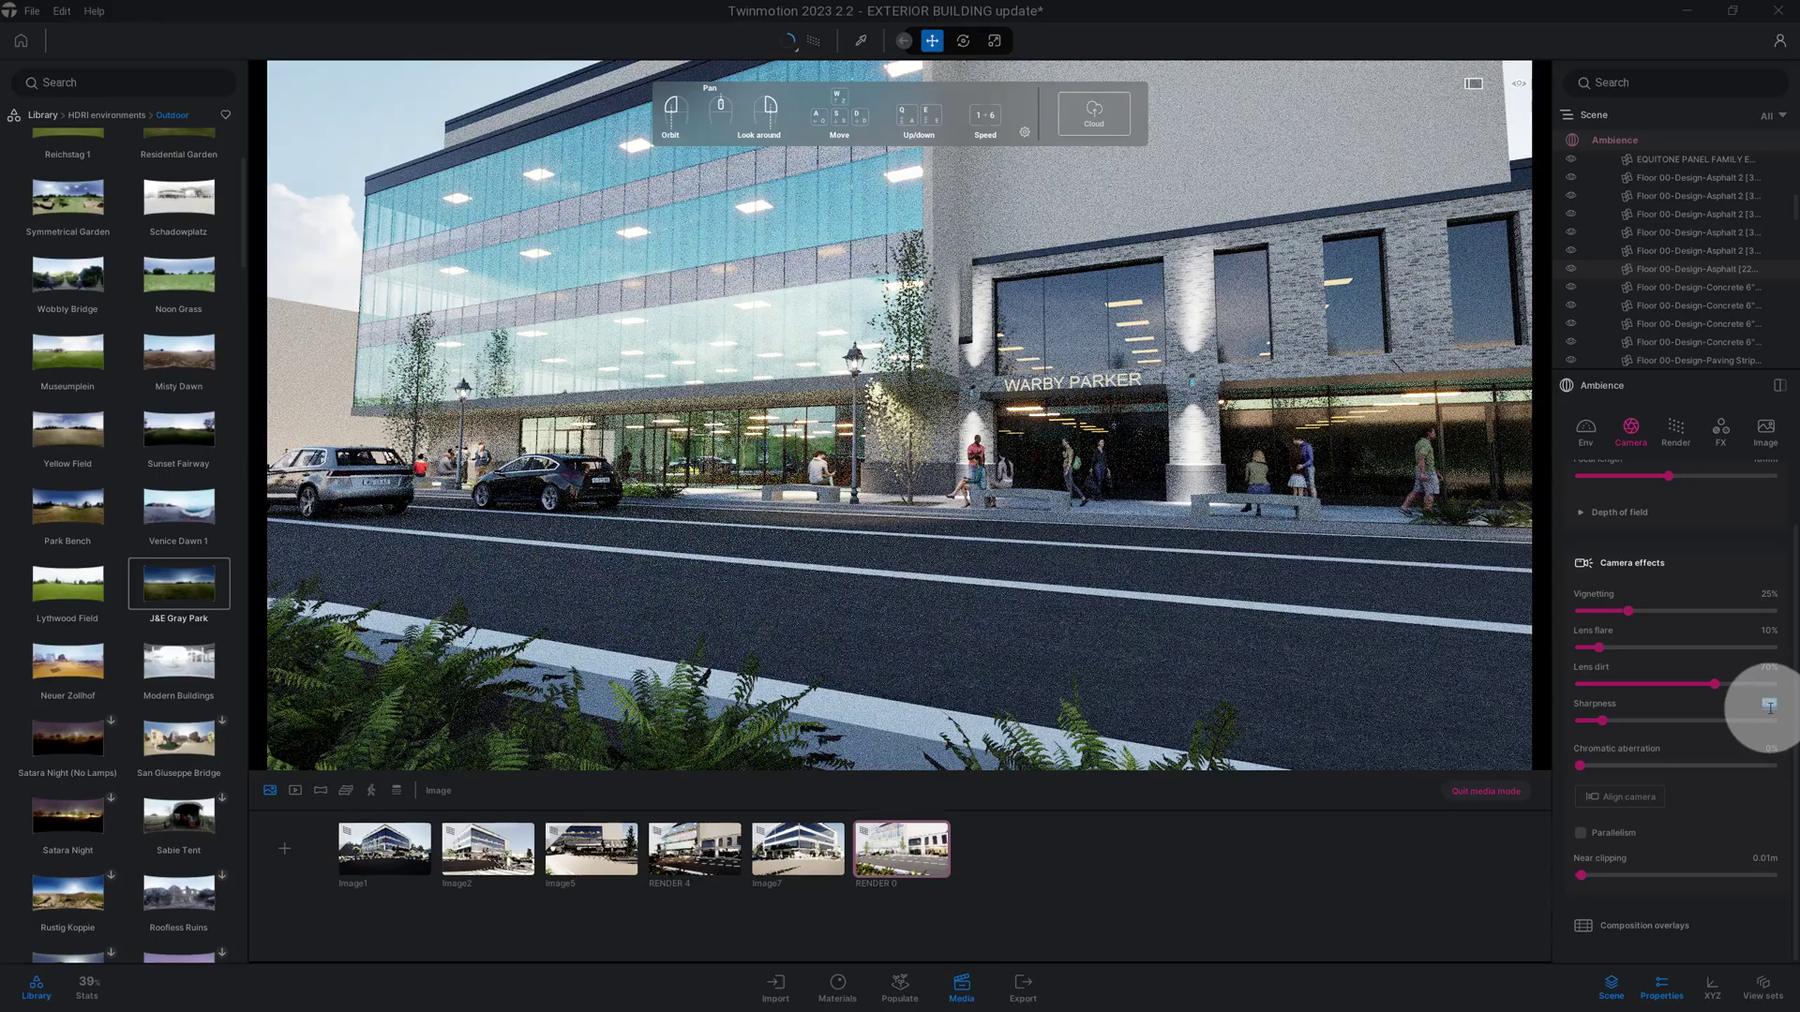
{"action": "type", "text": "25"}
{"action": "key", "text": "Return"}
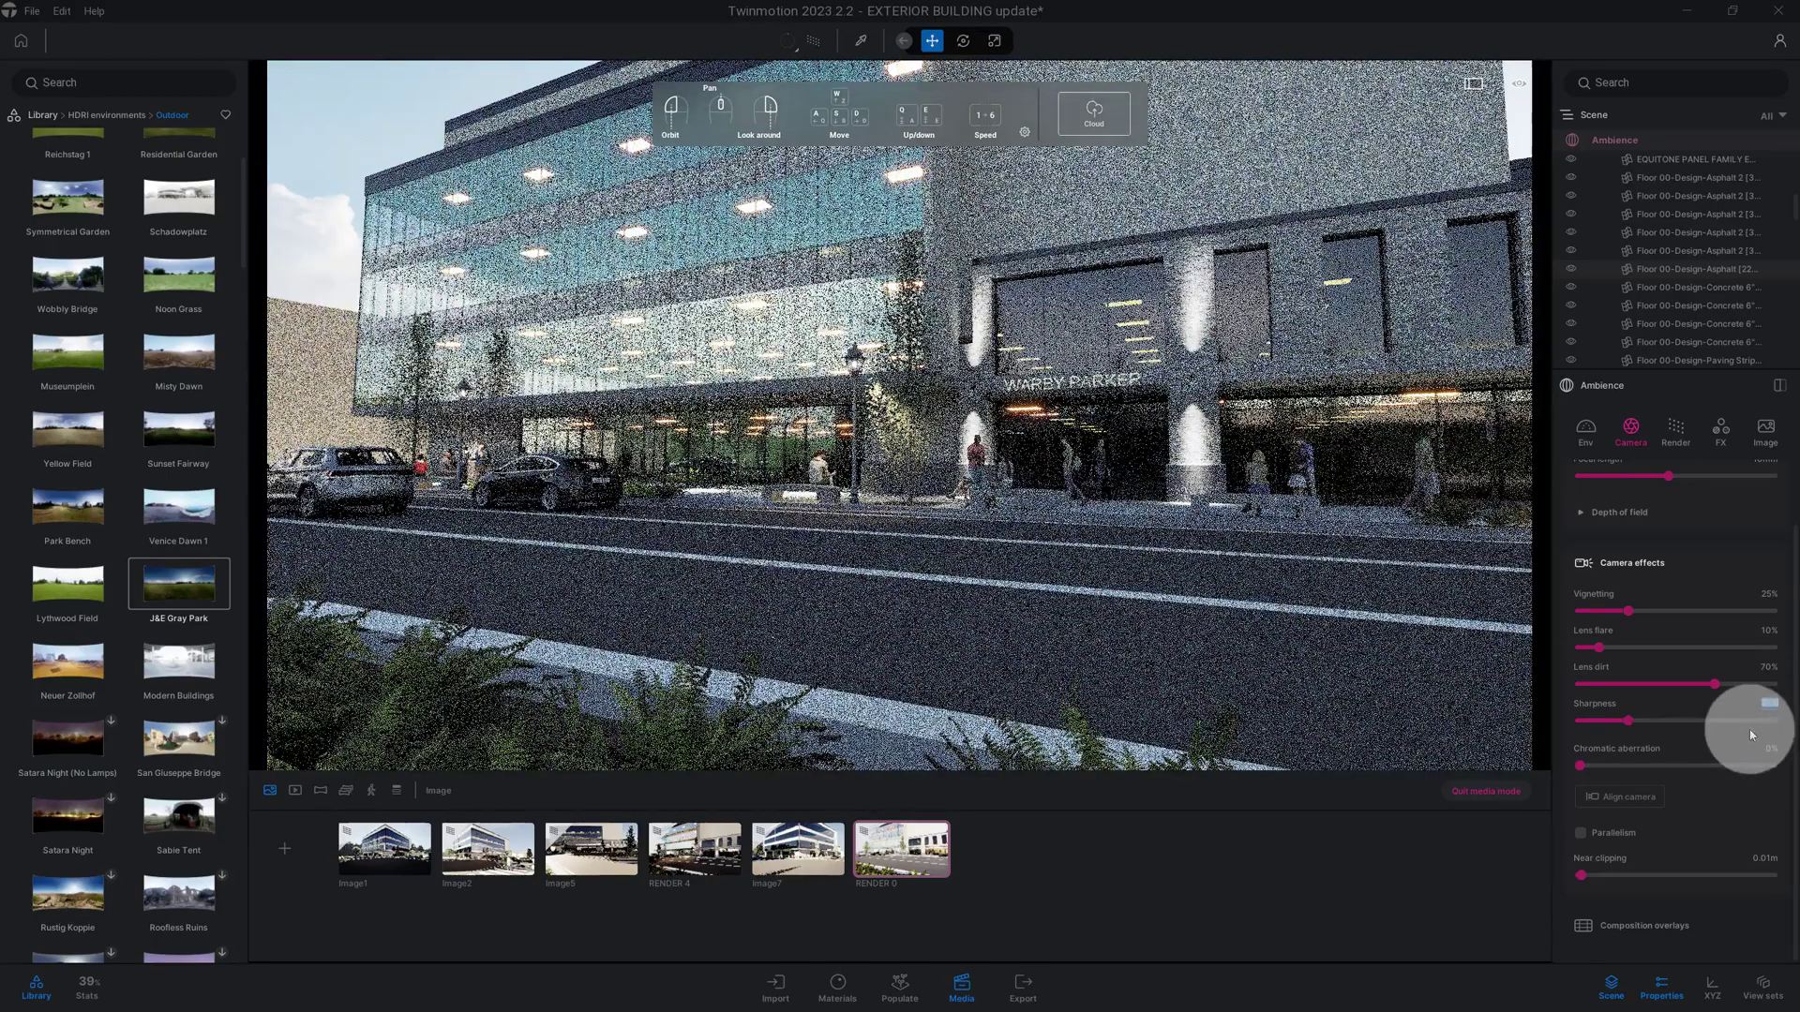
{"action": "left_click", "coordinate": [1769, 750]}
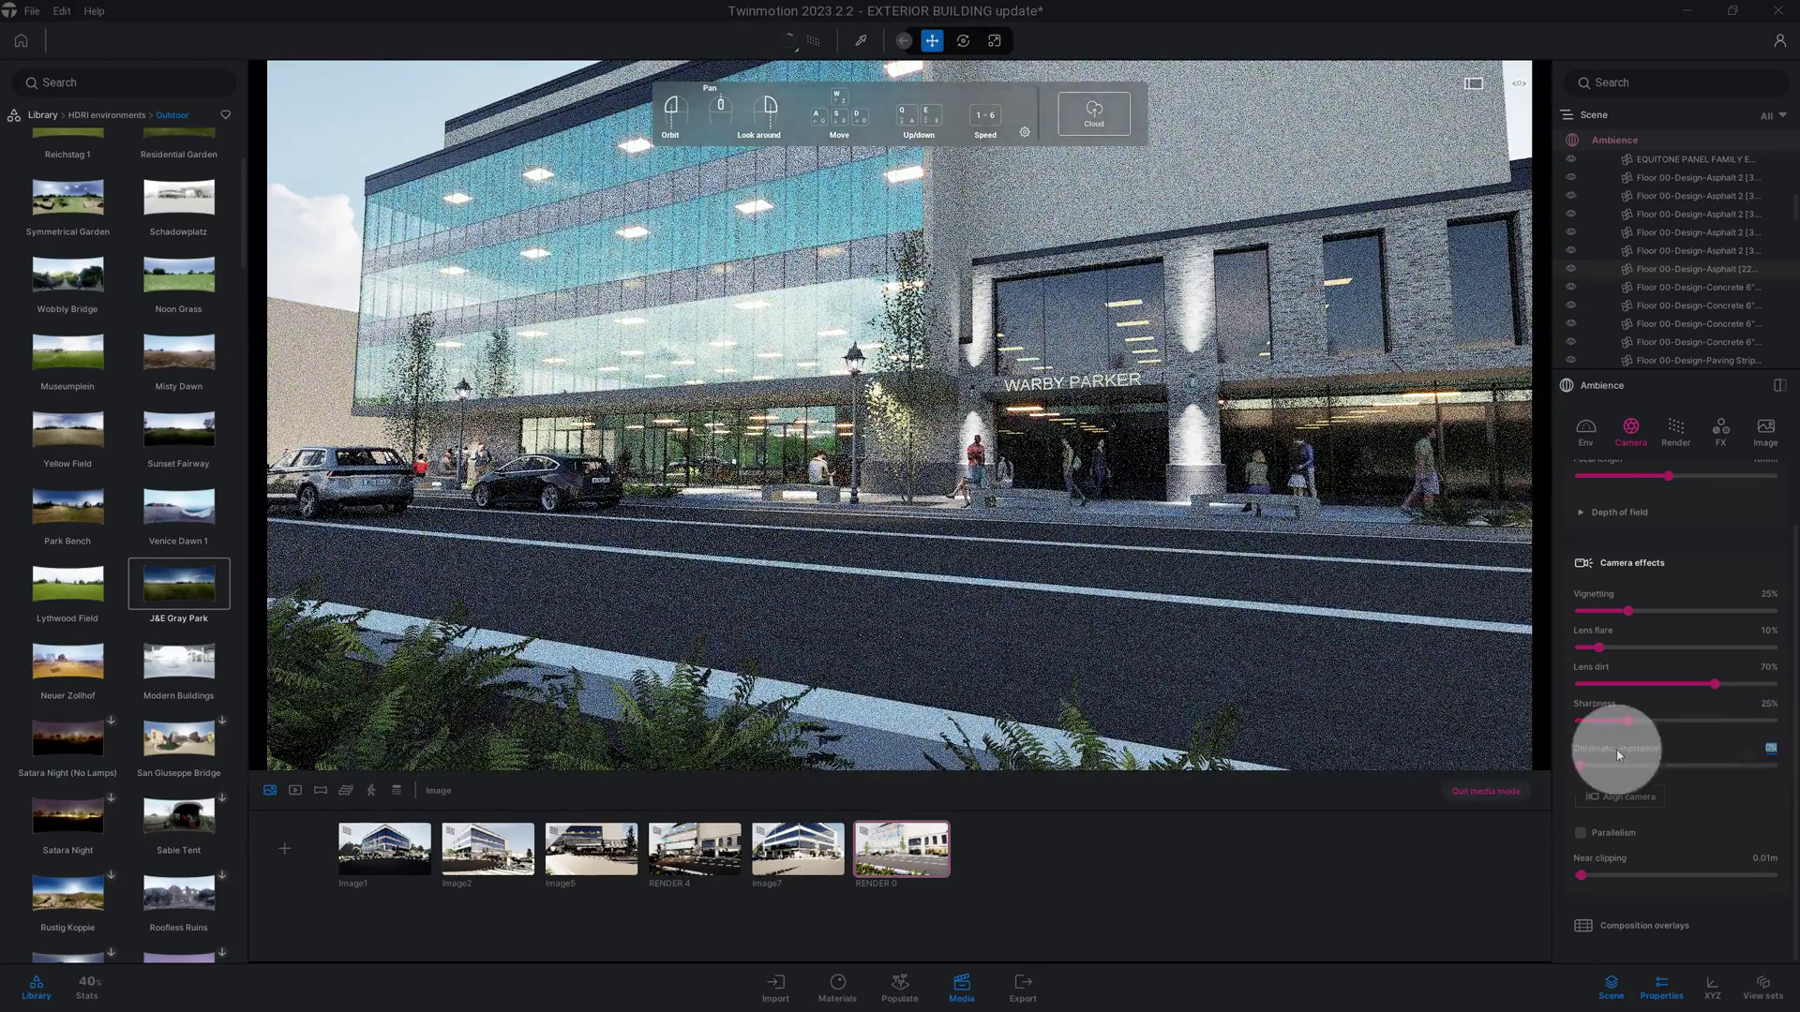
{"action": "type", "text": "1"}
{"action": "key", "text": "Return"}
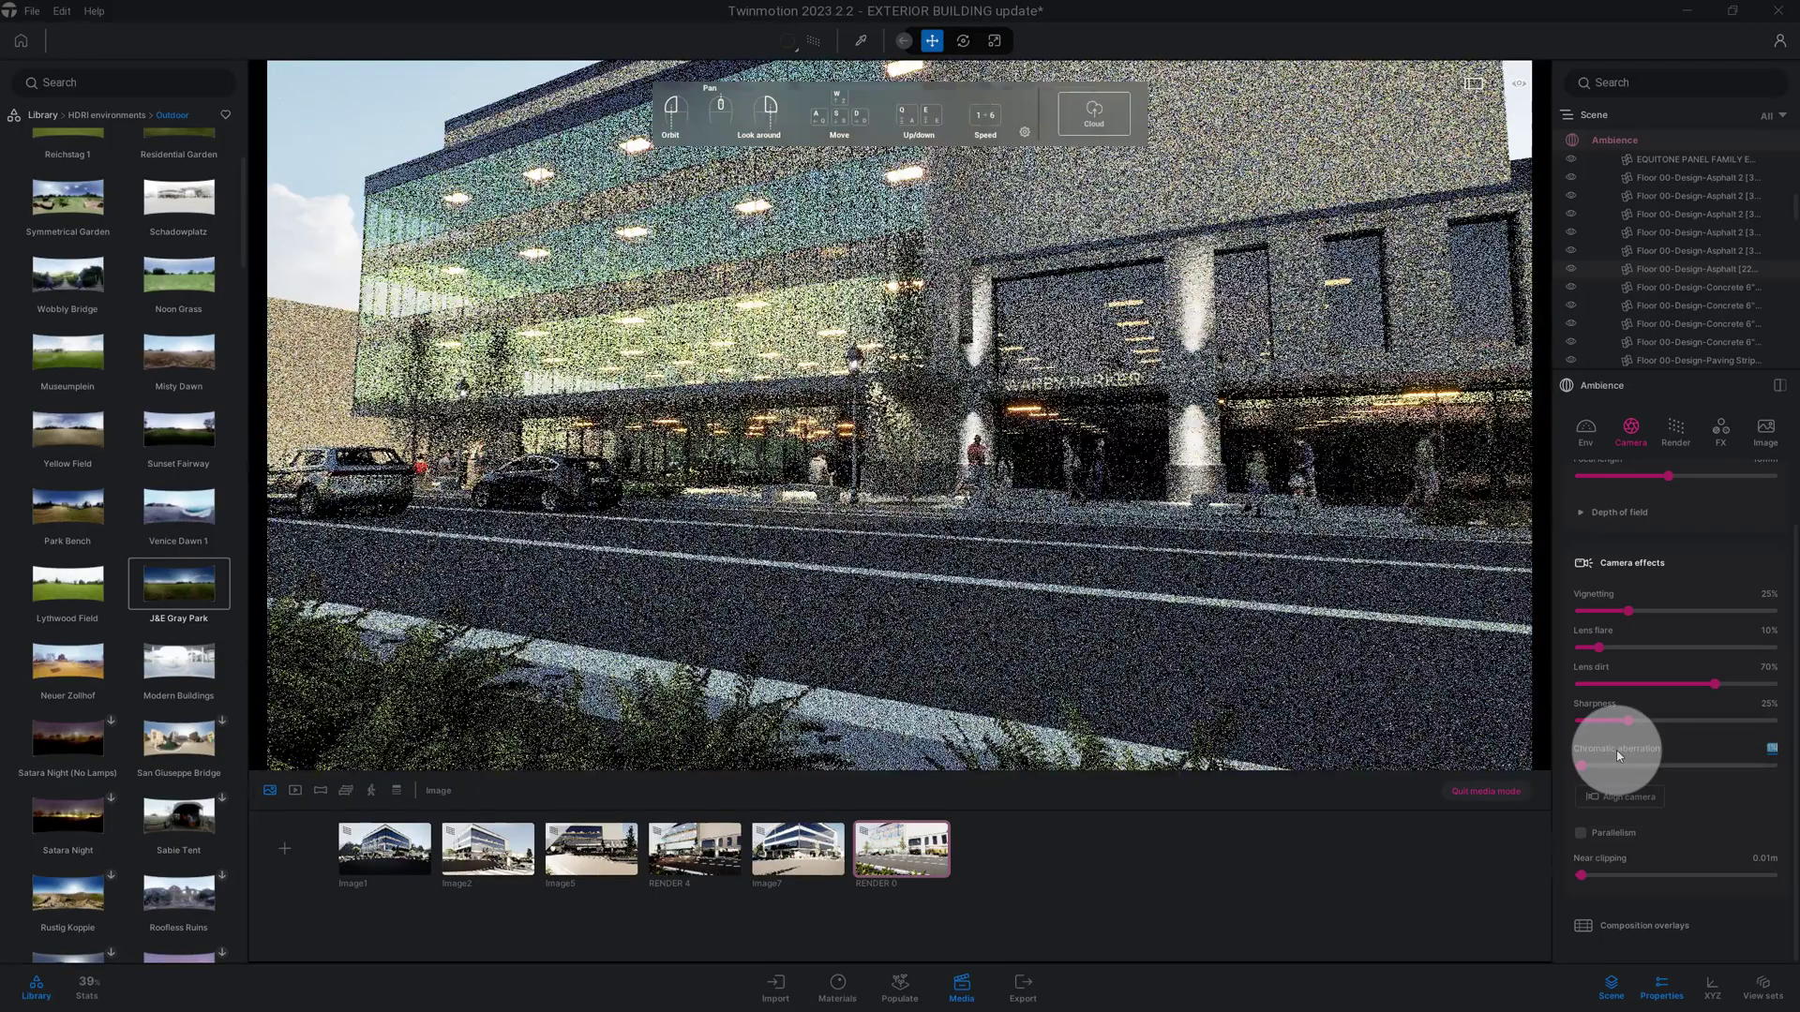
Step: Enable Parallelism to straighten the building's vertical lines
{"action": "left_click", "coordinate": [1581, 832]}
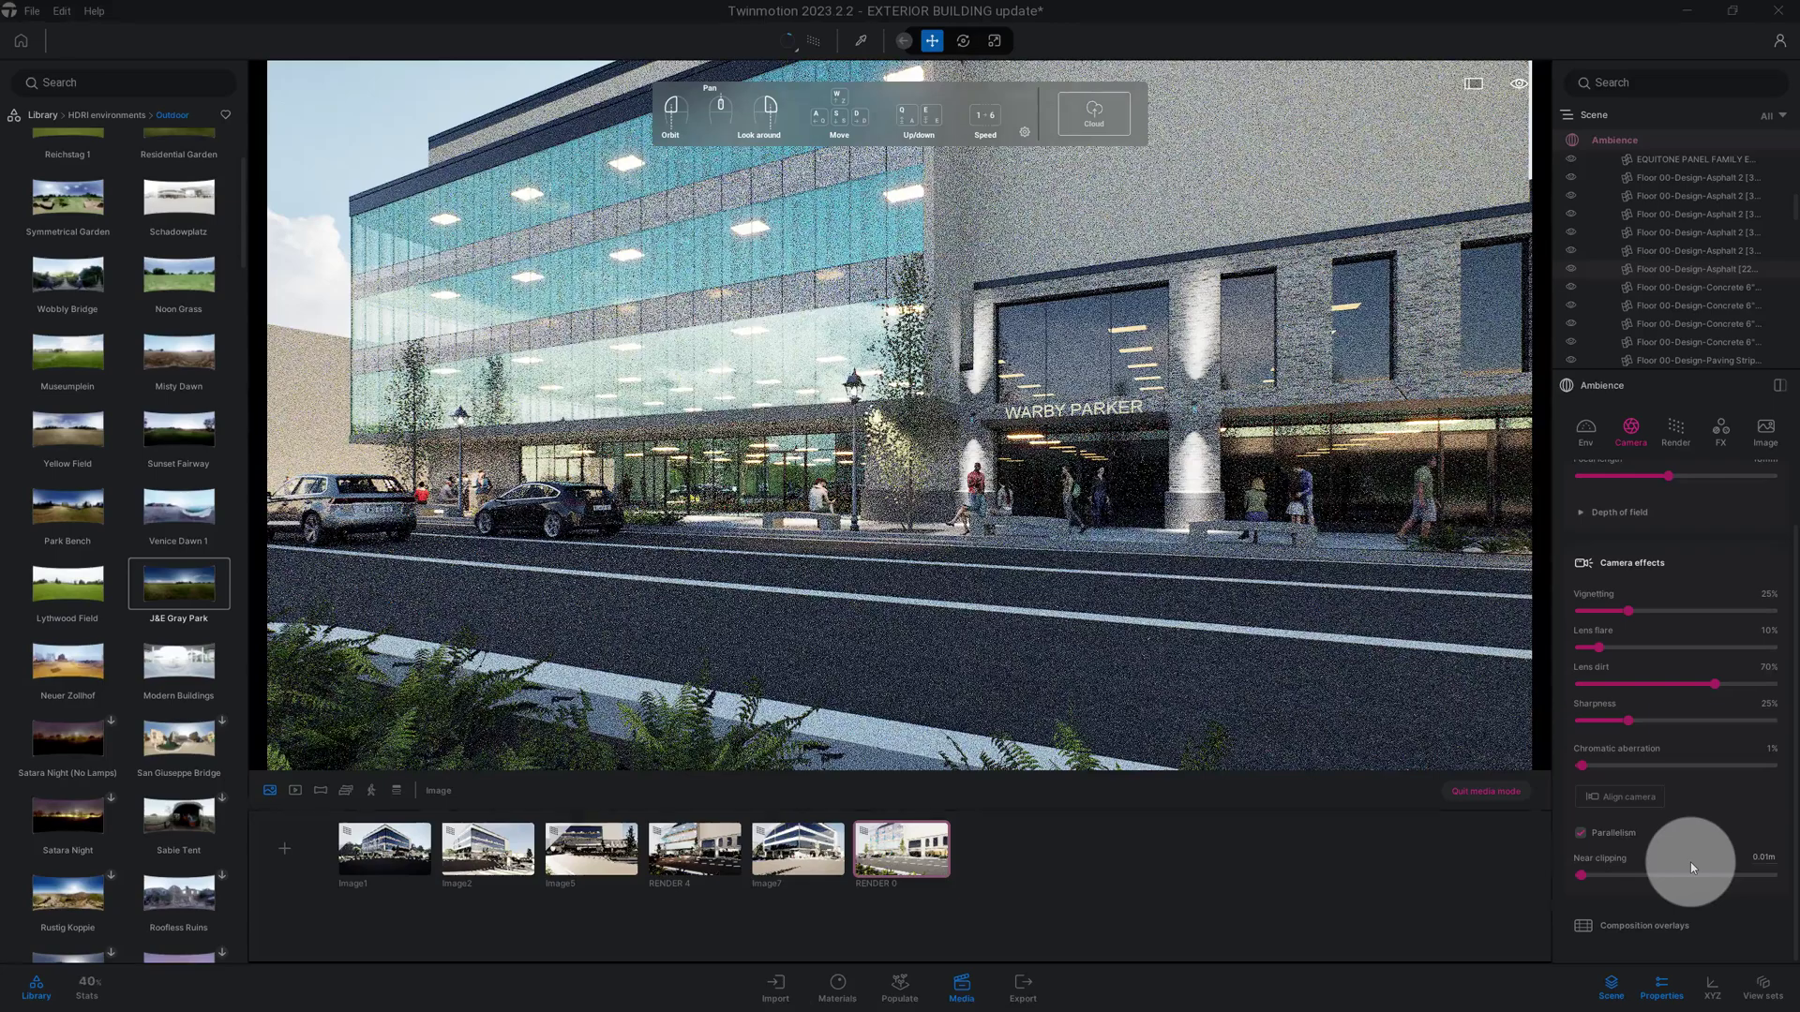
{"action": "scroll", "coordinate": [1690, 863], "scroll_direction": "up", "scroll_amount": 1}
{"action": "scroll", "coordinate": [1692, 847], "scroll_direction": "up", "scroll_amount": 1}
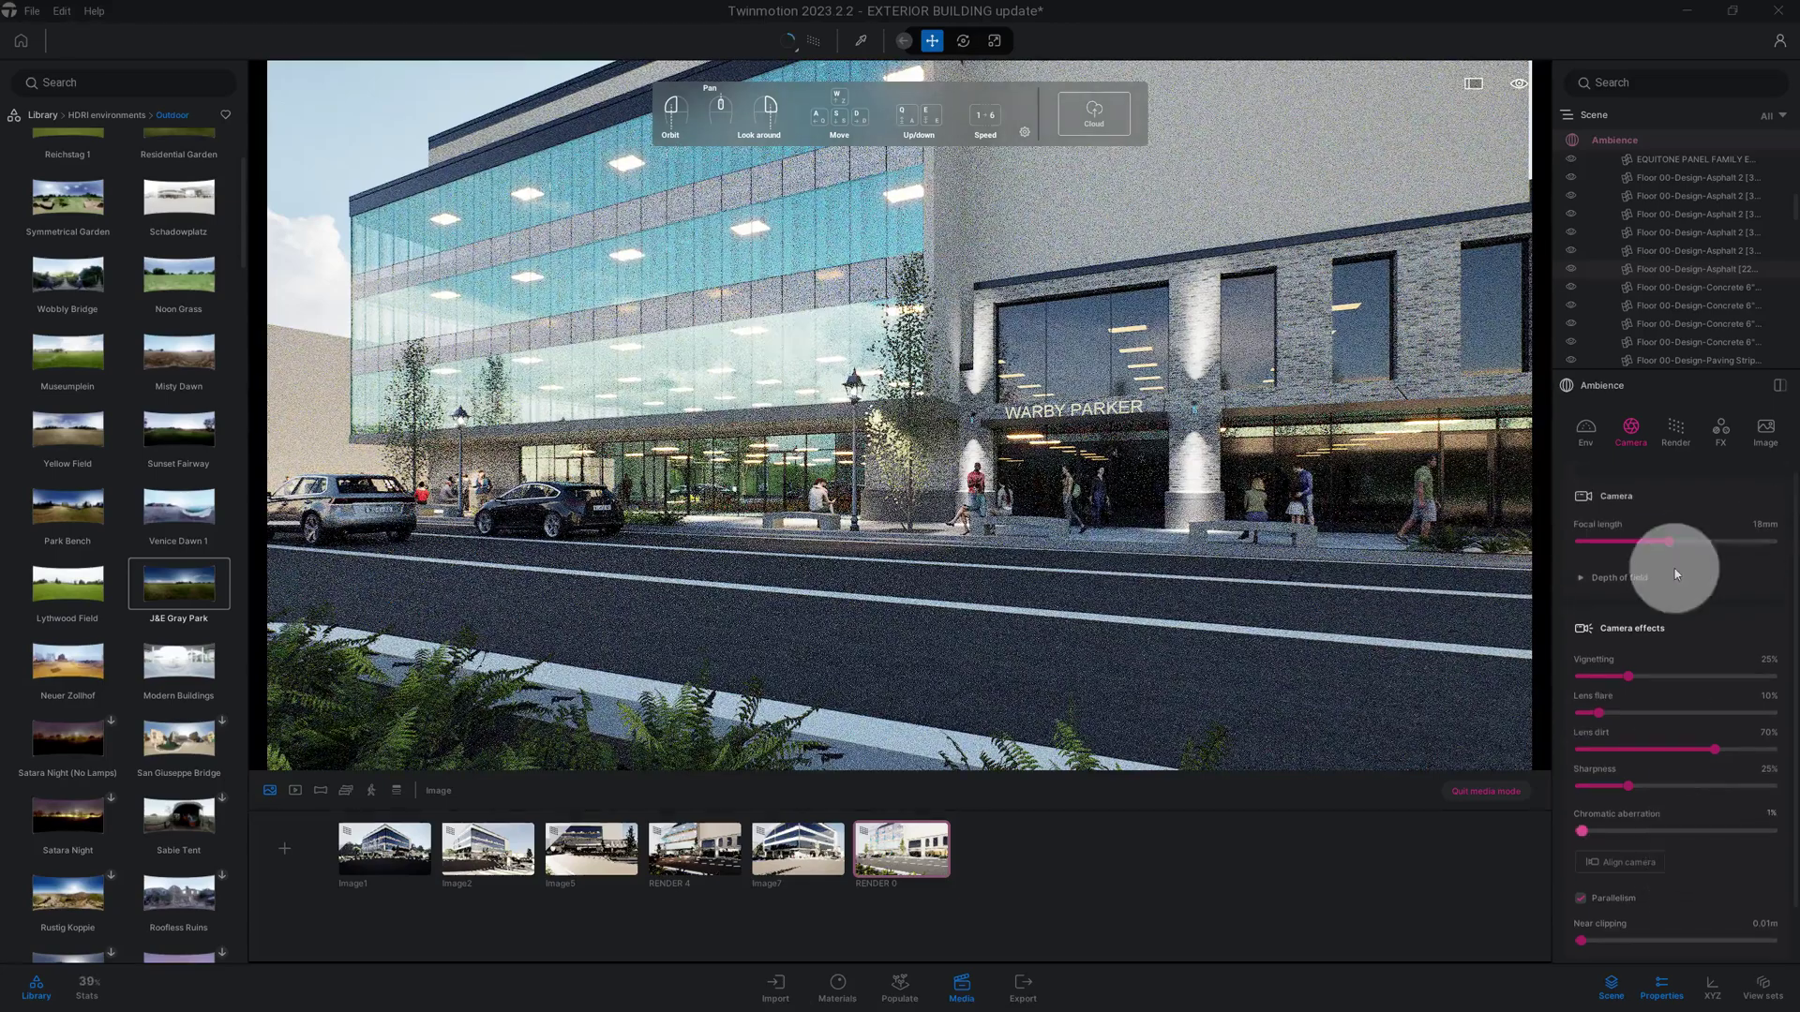
{"action": "left_click", "coordinate": [1689, 443]}
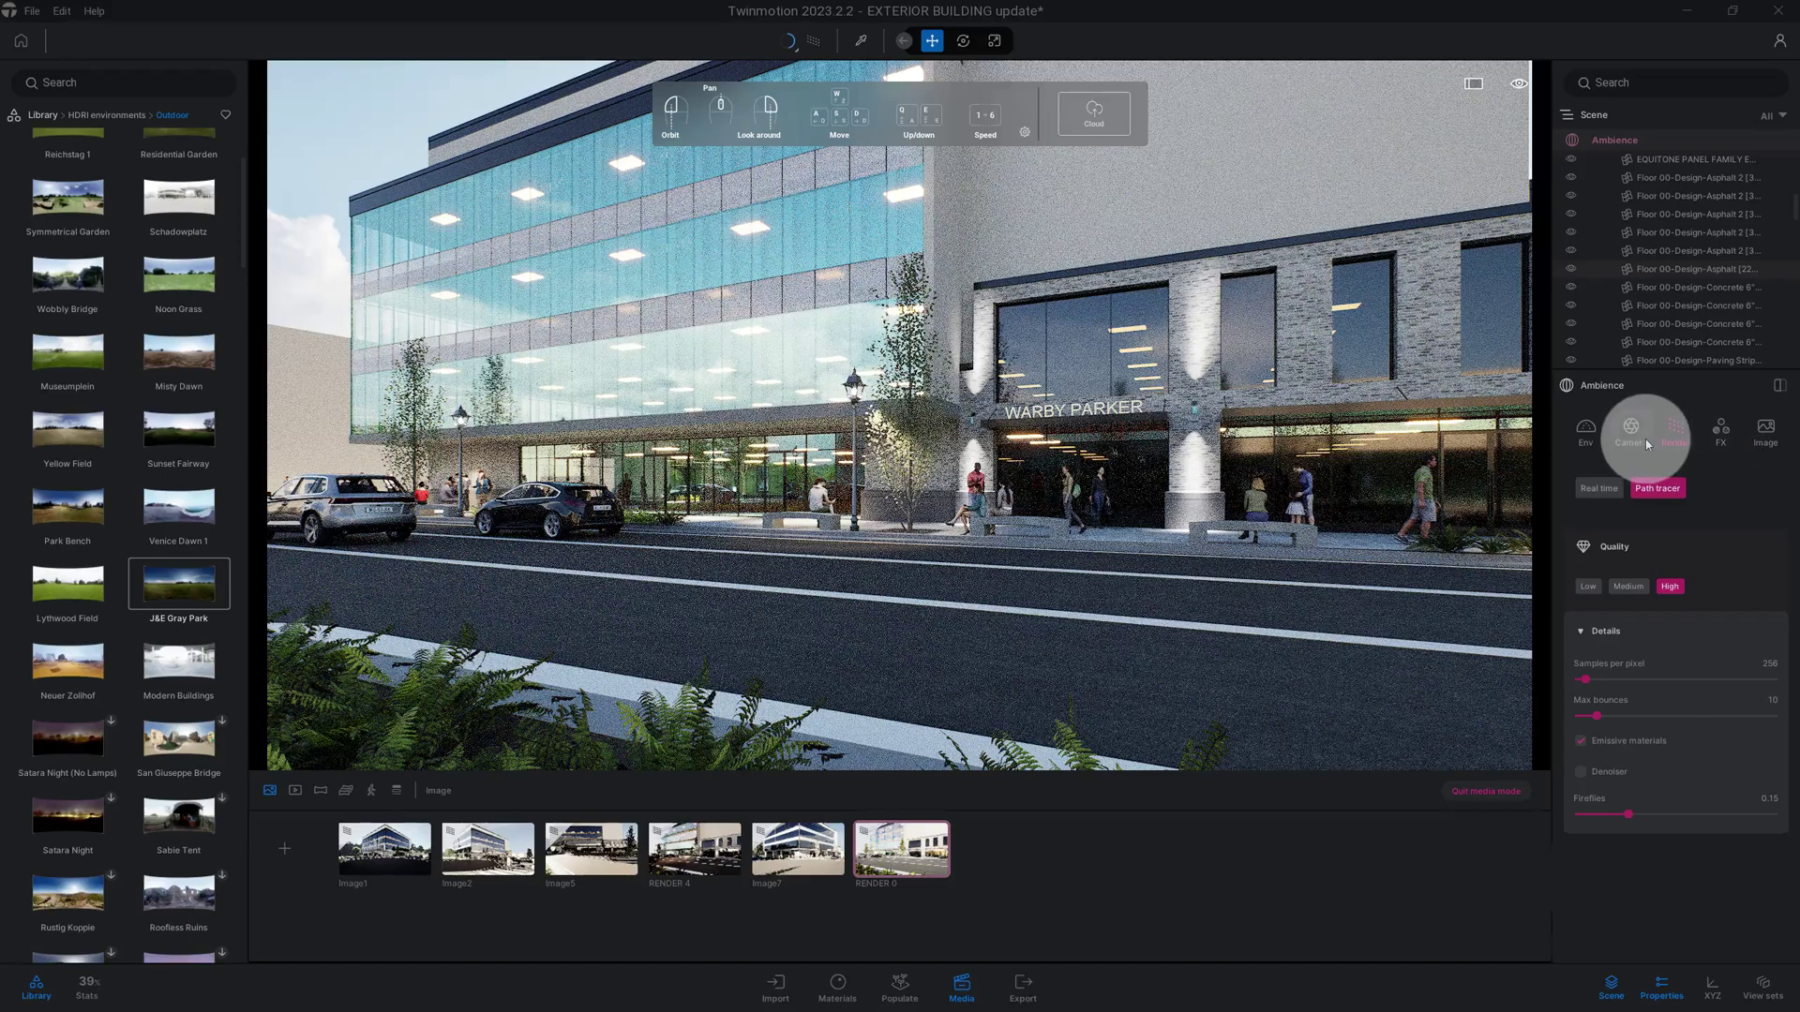
Step: Lower the camera's Lens dirt to 50%, keeping lens flare at 10%
{"action": "left_click", "coordinate": [1647, 443]}
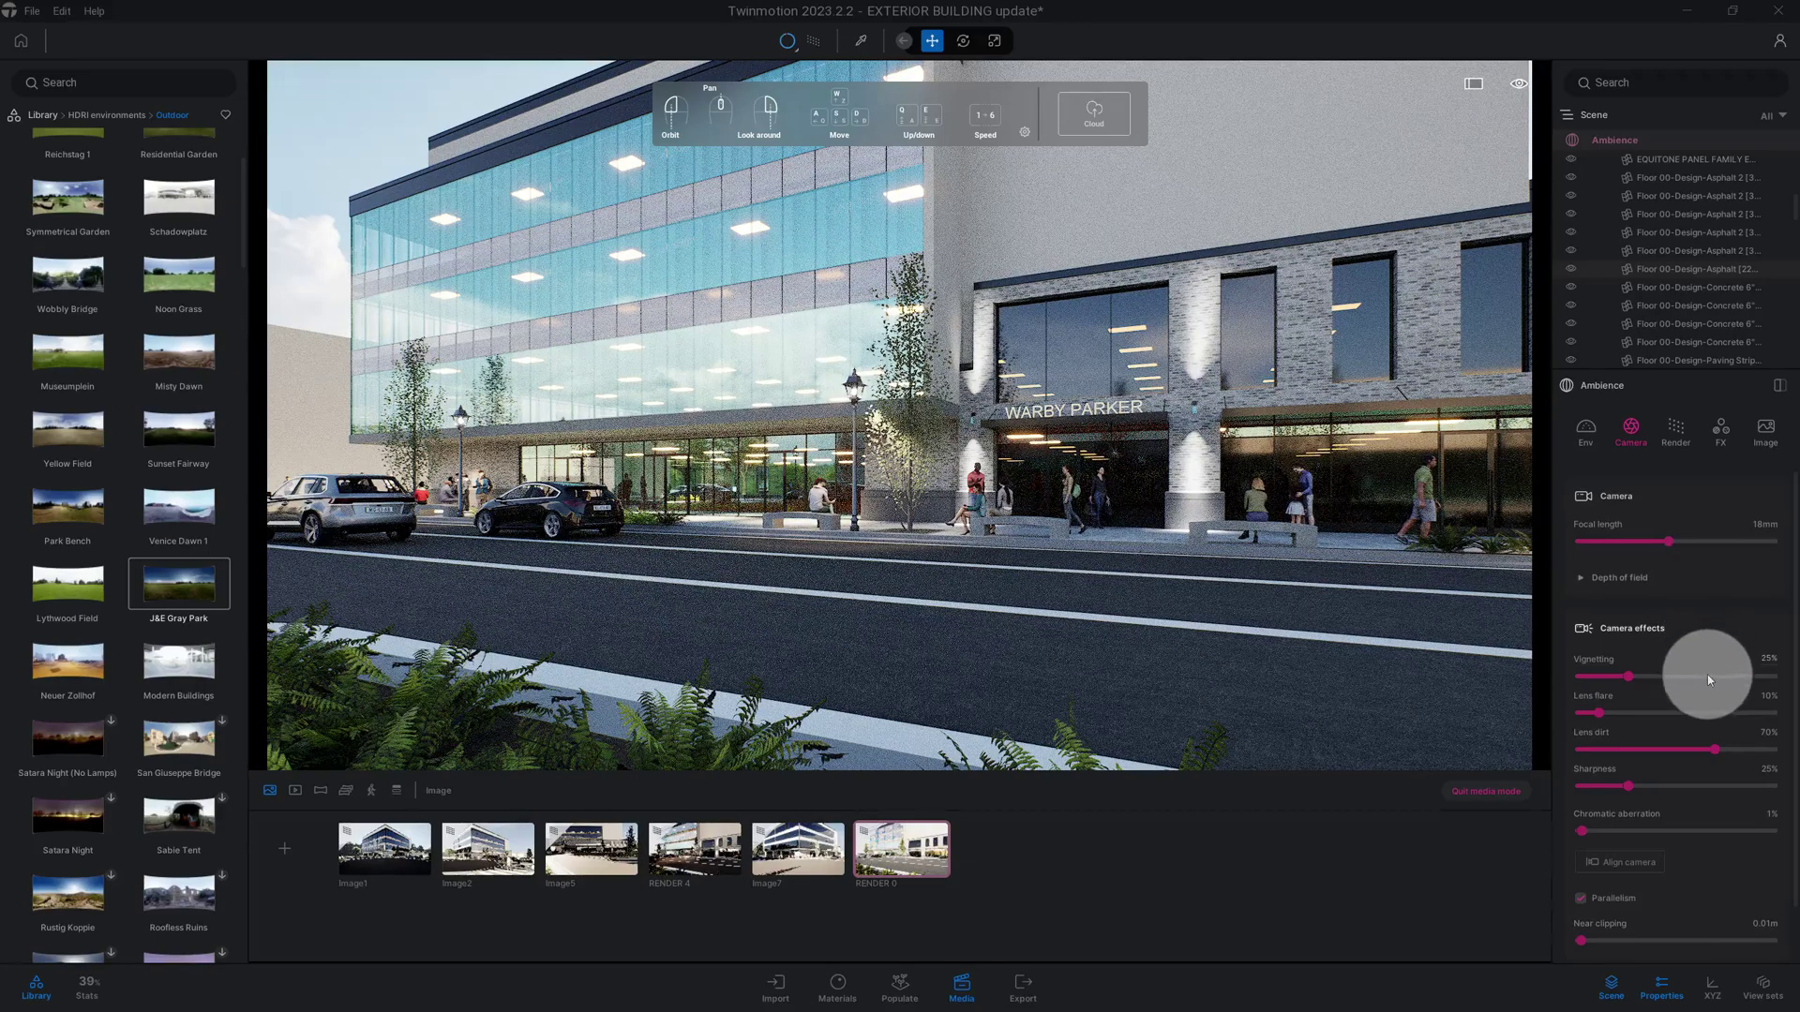
{"action": "left_click_drag", "start_coordinate": [1720, 750], "coordinate": [1673, 751]}
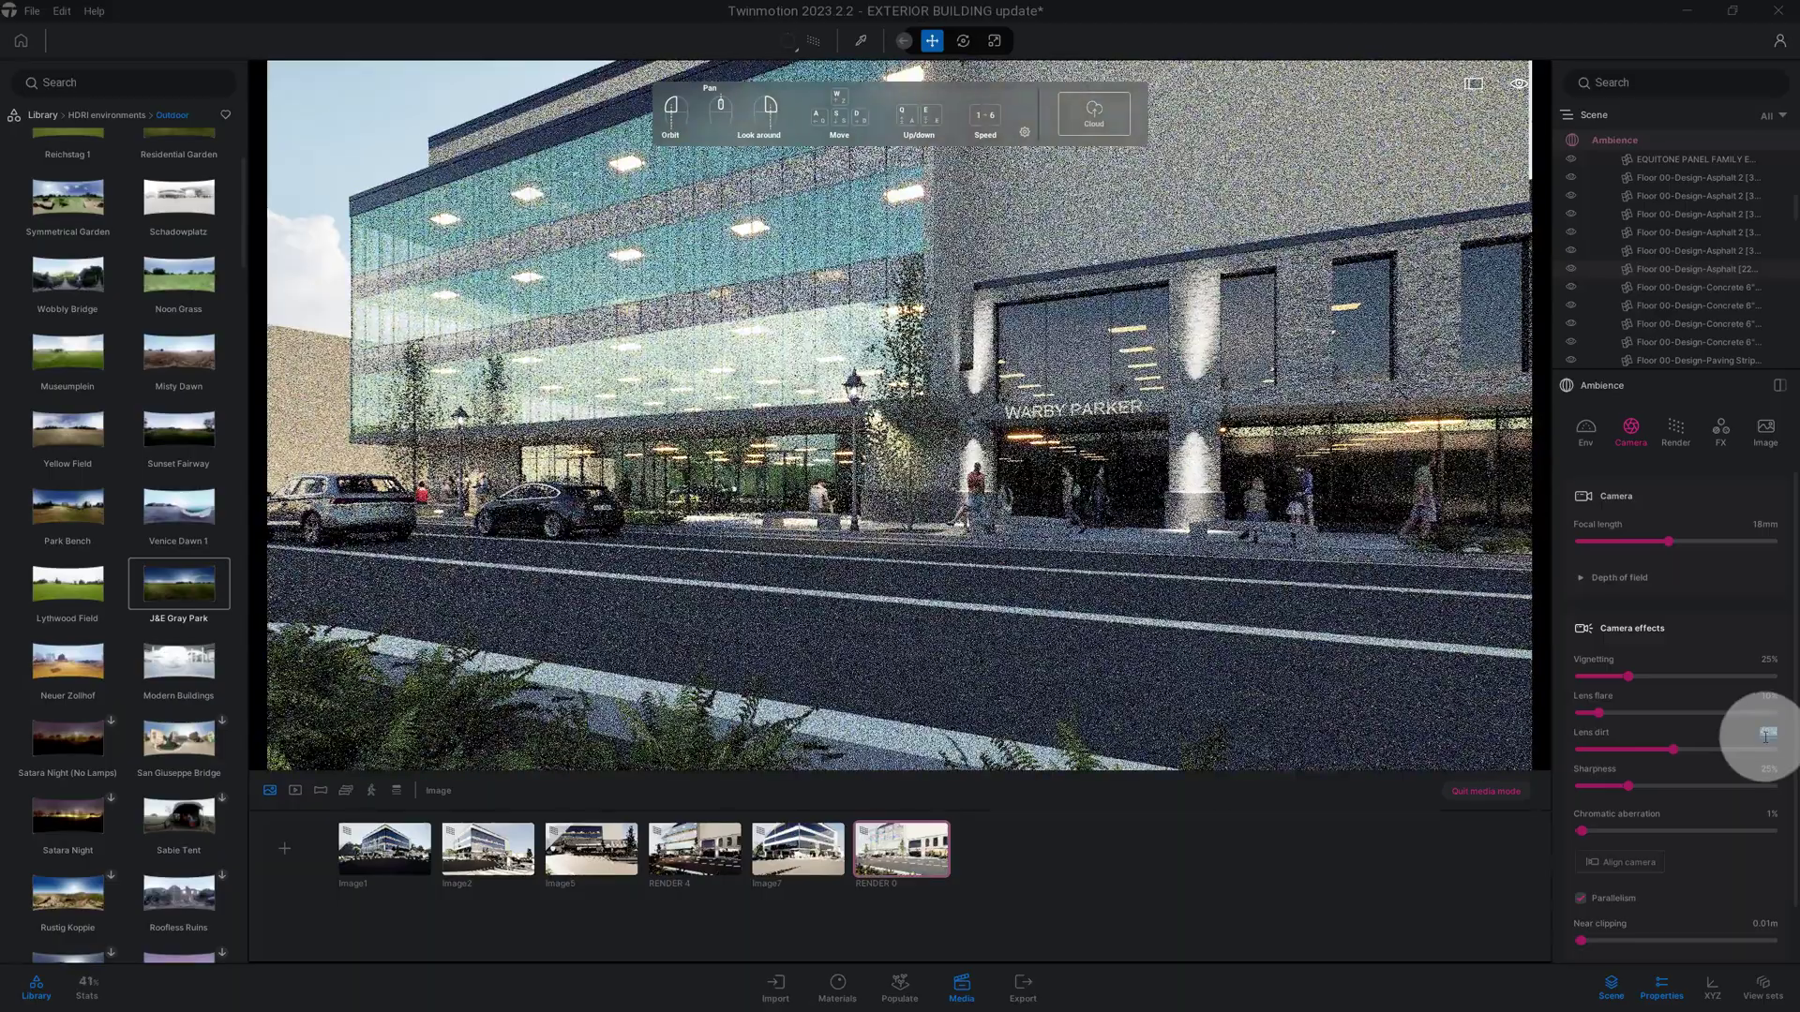
{"action": "left_click", "coordinate": [1766, 736]}
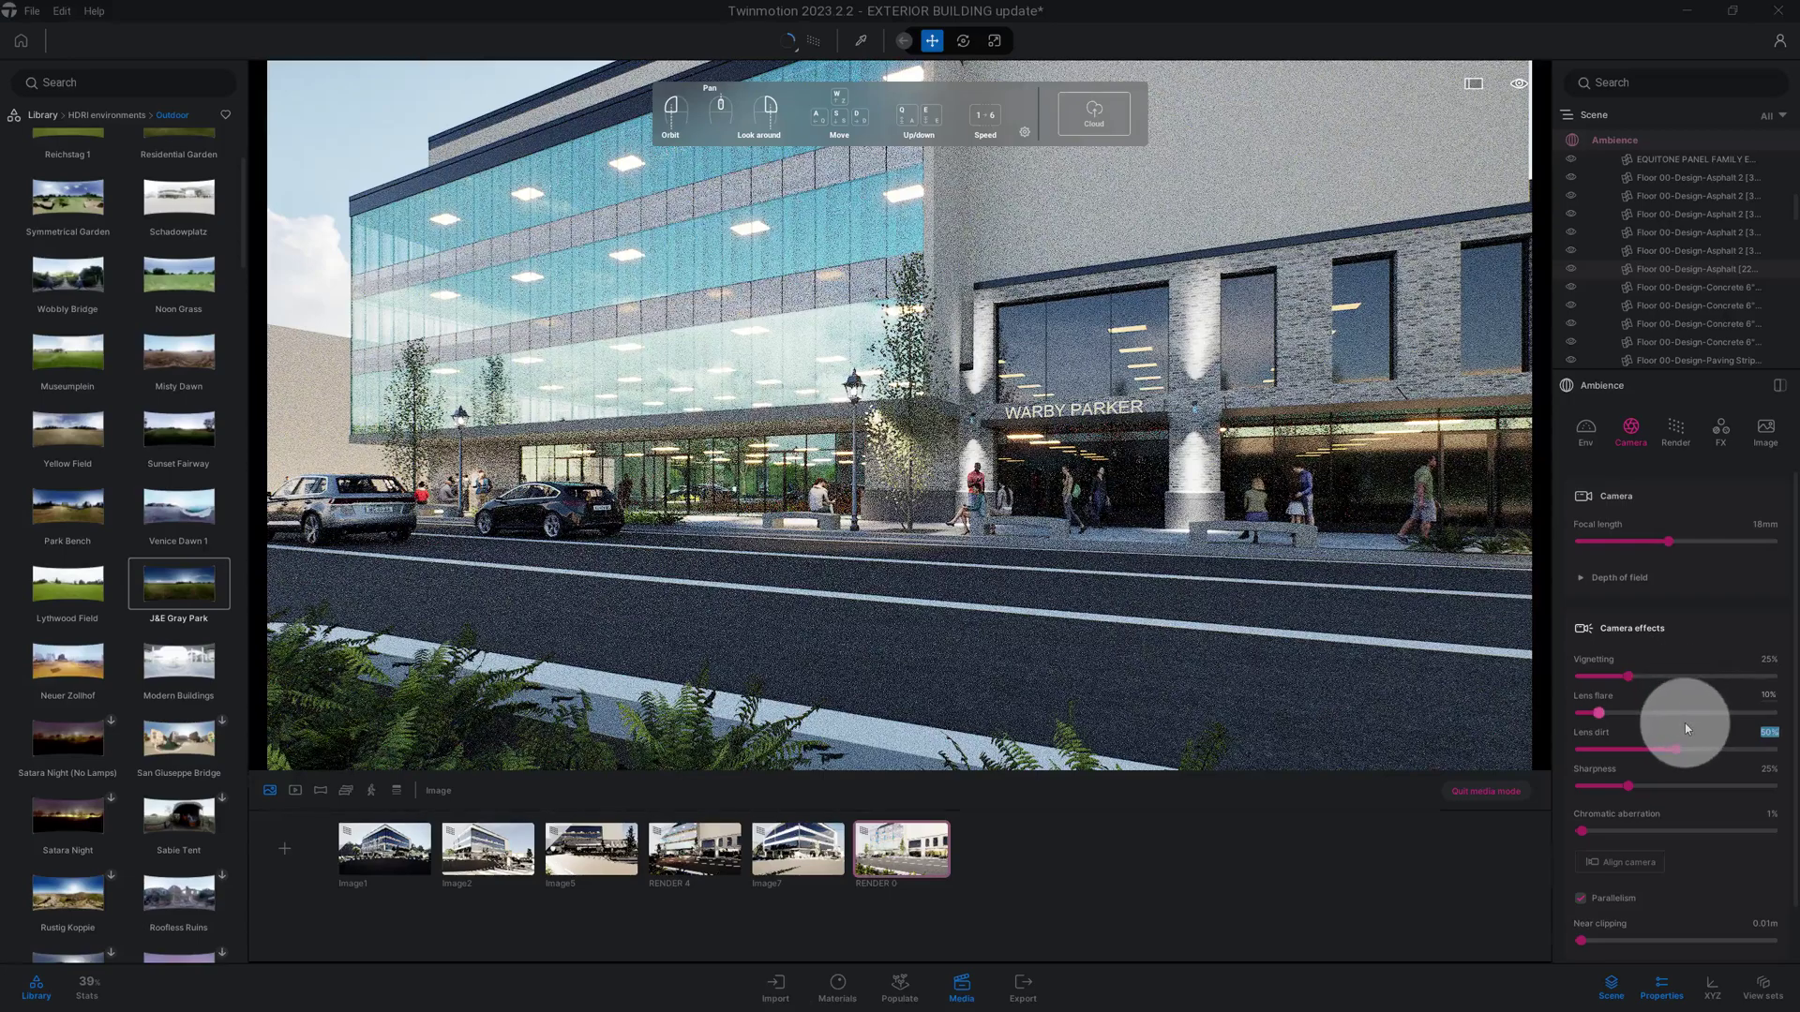
{"action": "scroll", "coordinate": [1684, 723], "scroll_direction": "down", "scroll_amount": 2}
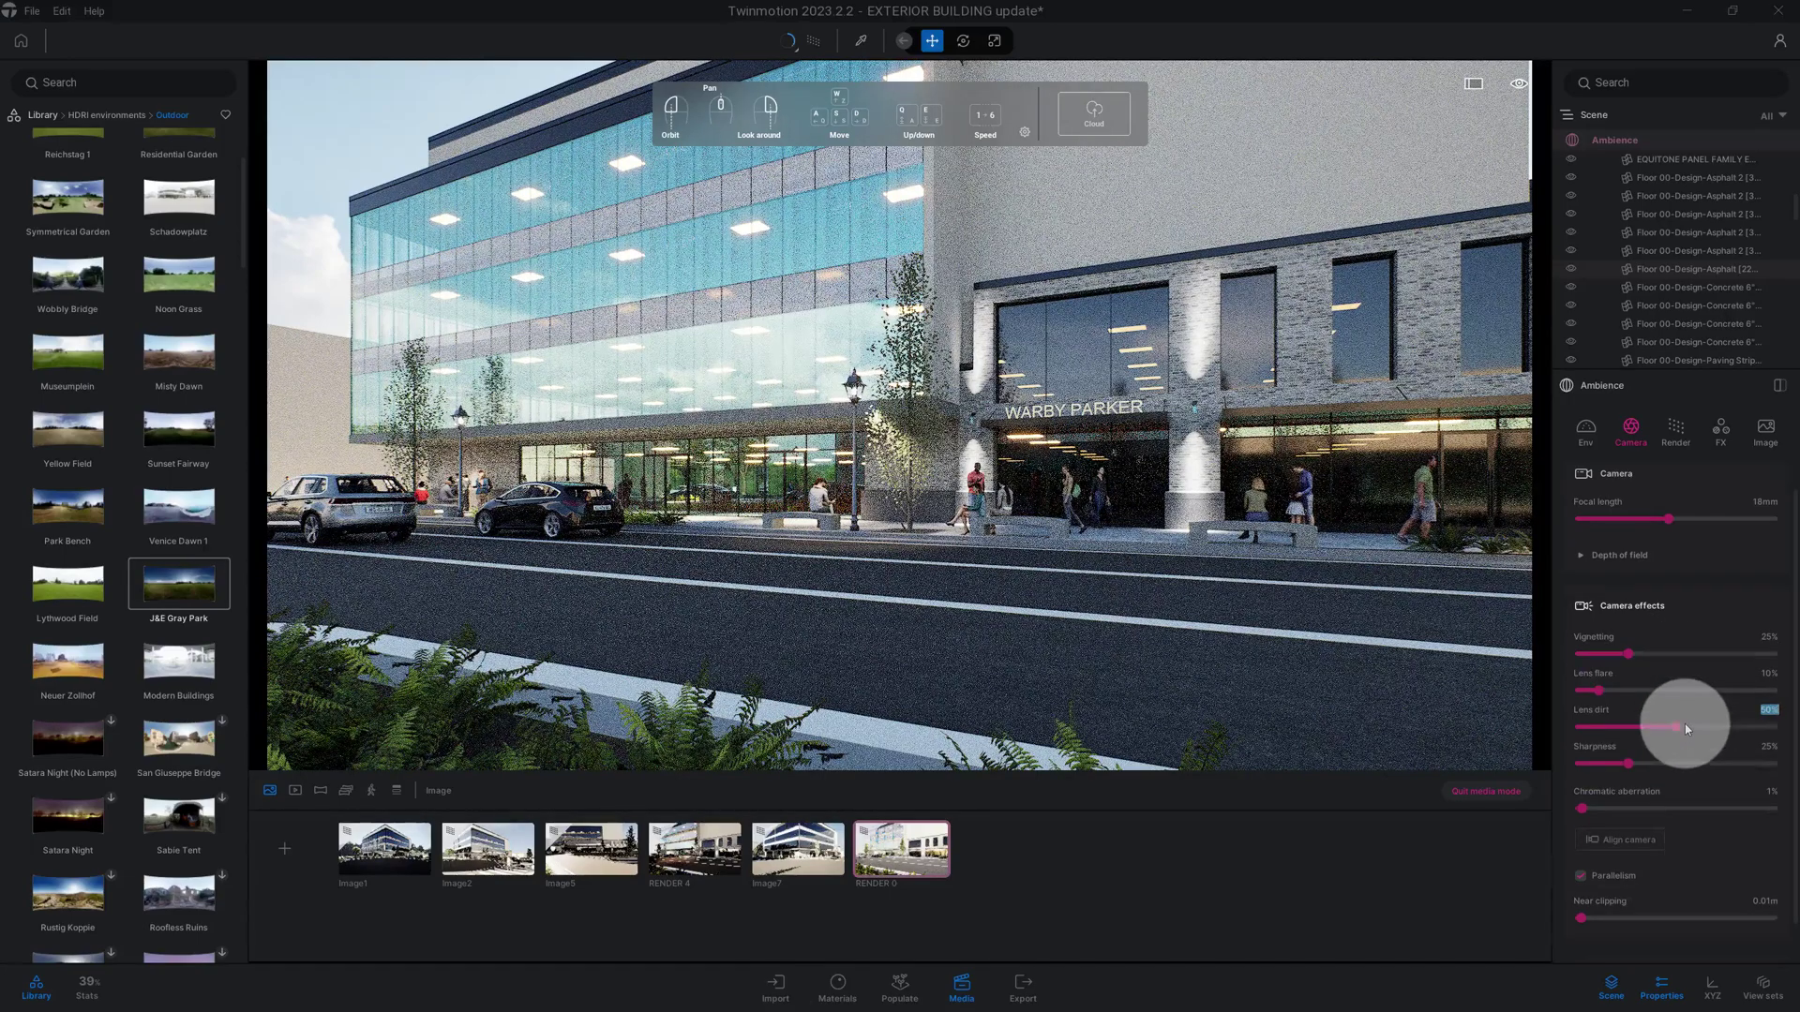
{"action": "scroll", "coordinate": [1684, 724], "scroll_direction": "up", "scroll_amount": 2}
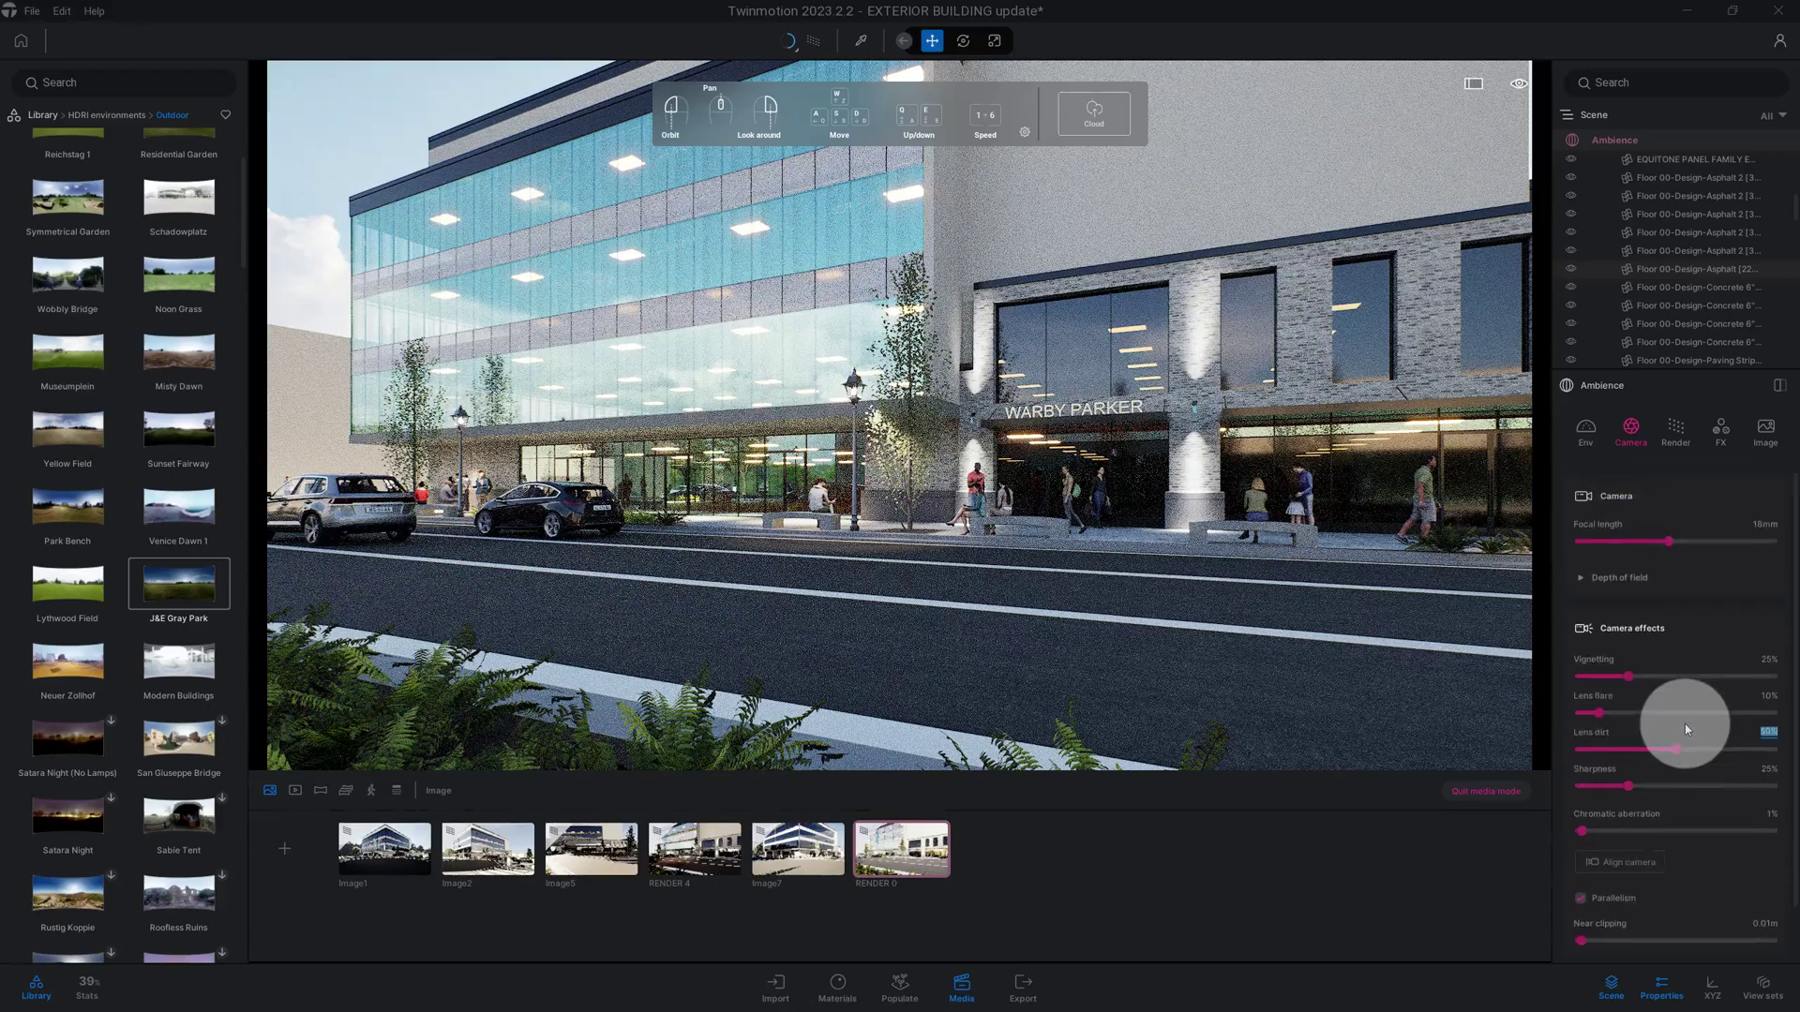
Step: Check the Depth of field options and leave depth of field disabled
{"action": "left_click", "coordinate": [1627, 580]}
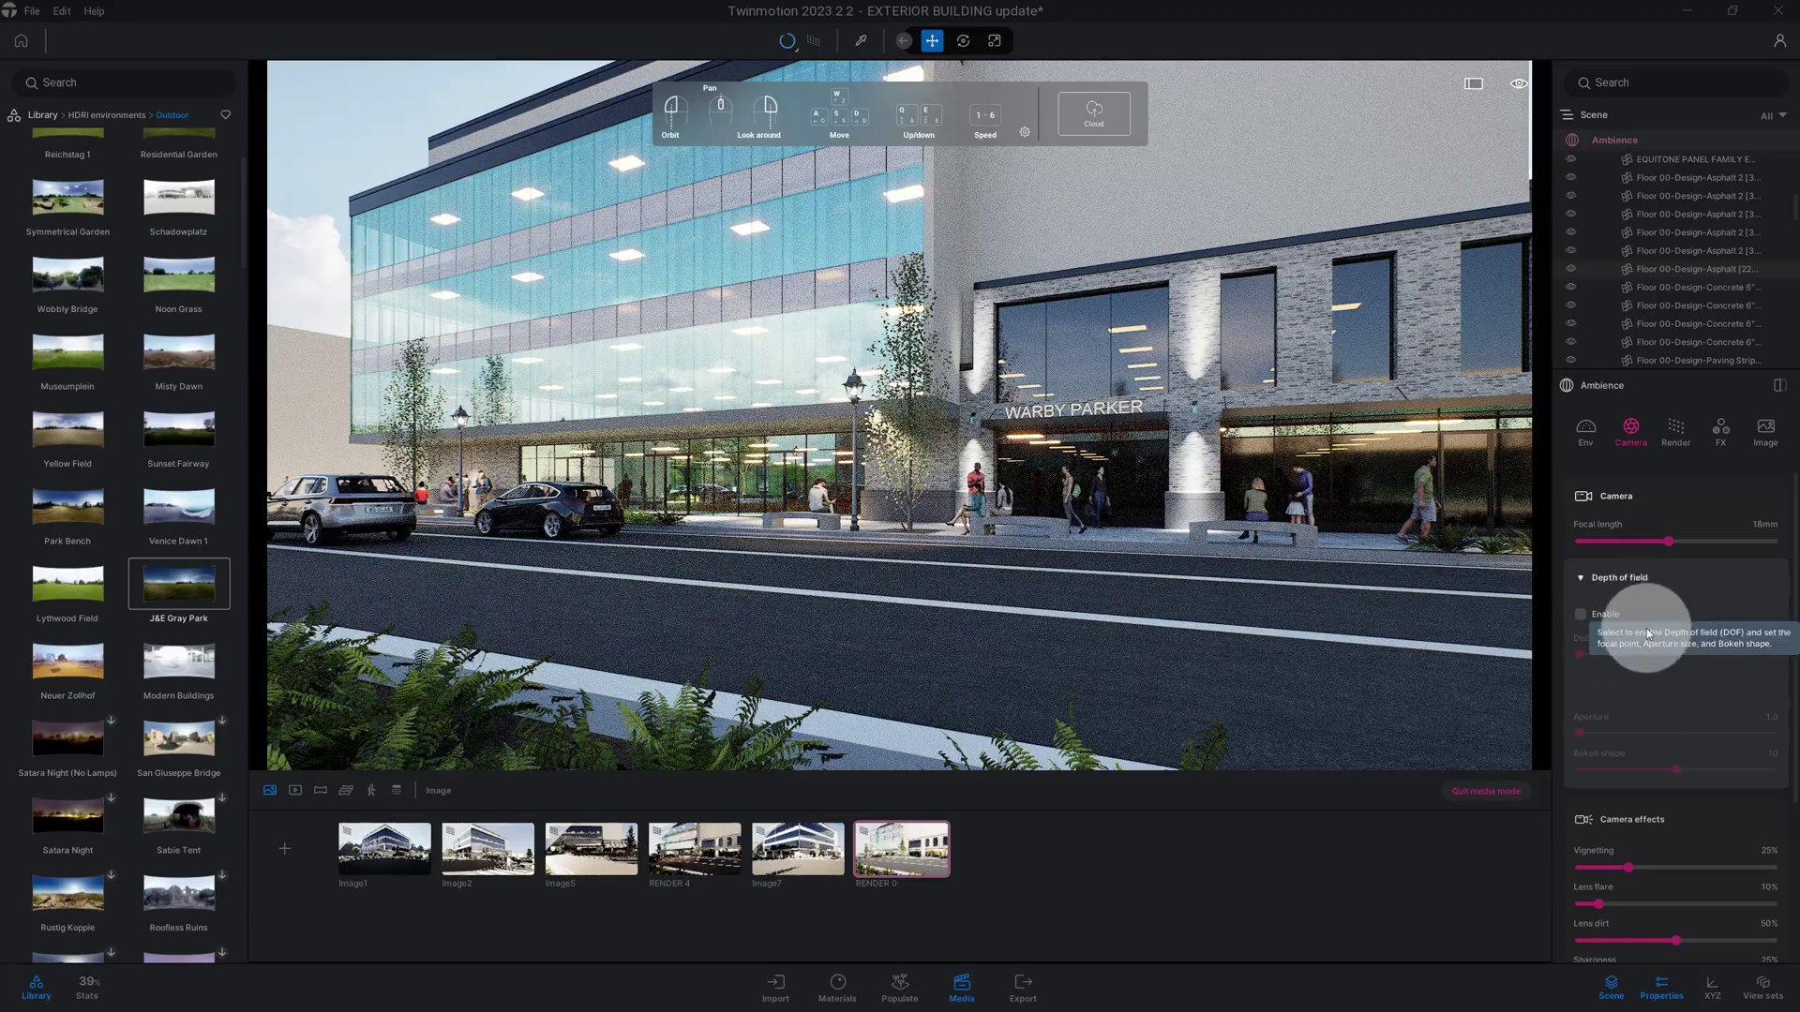
{"action": "left_click", "coordinate": [1586, 579]}
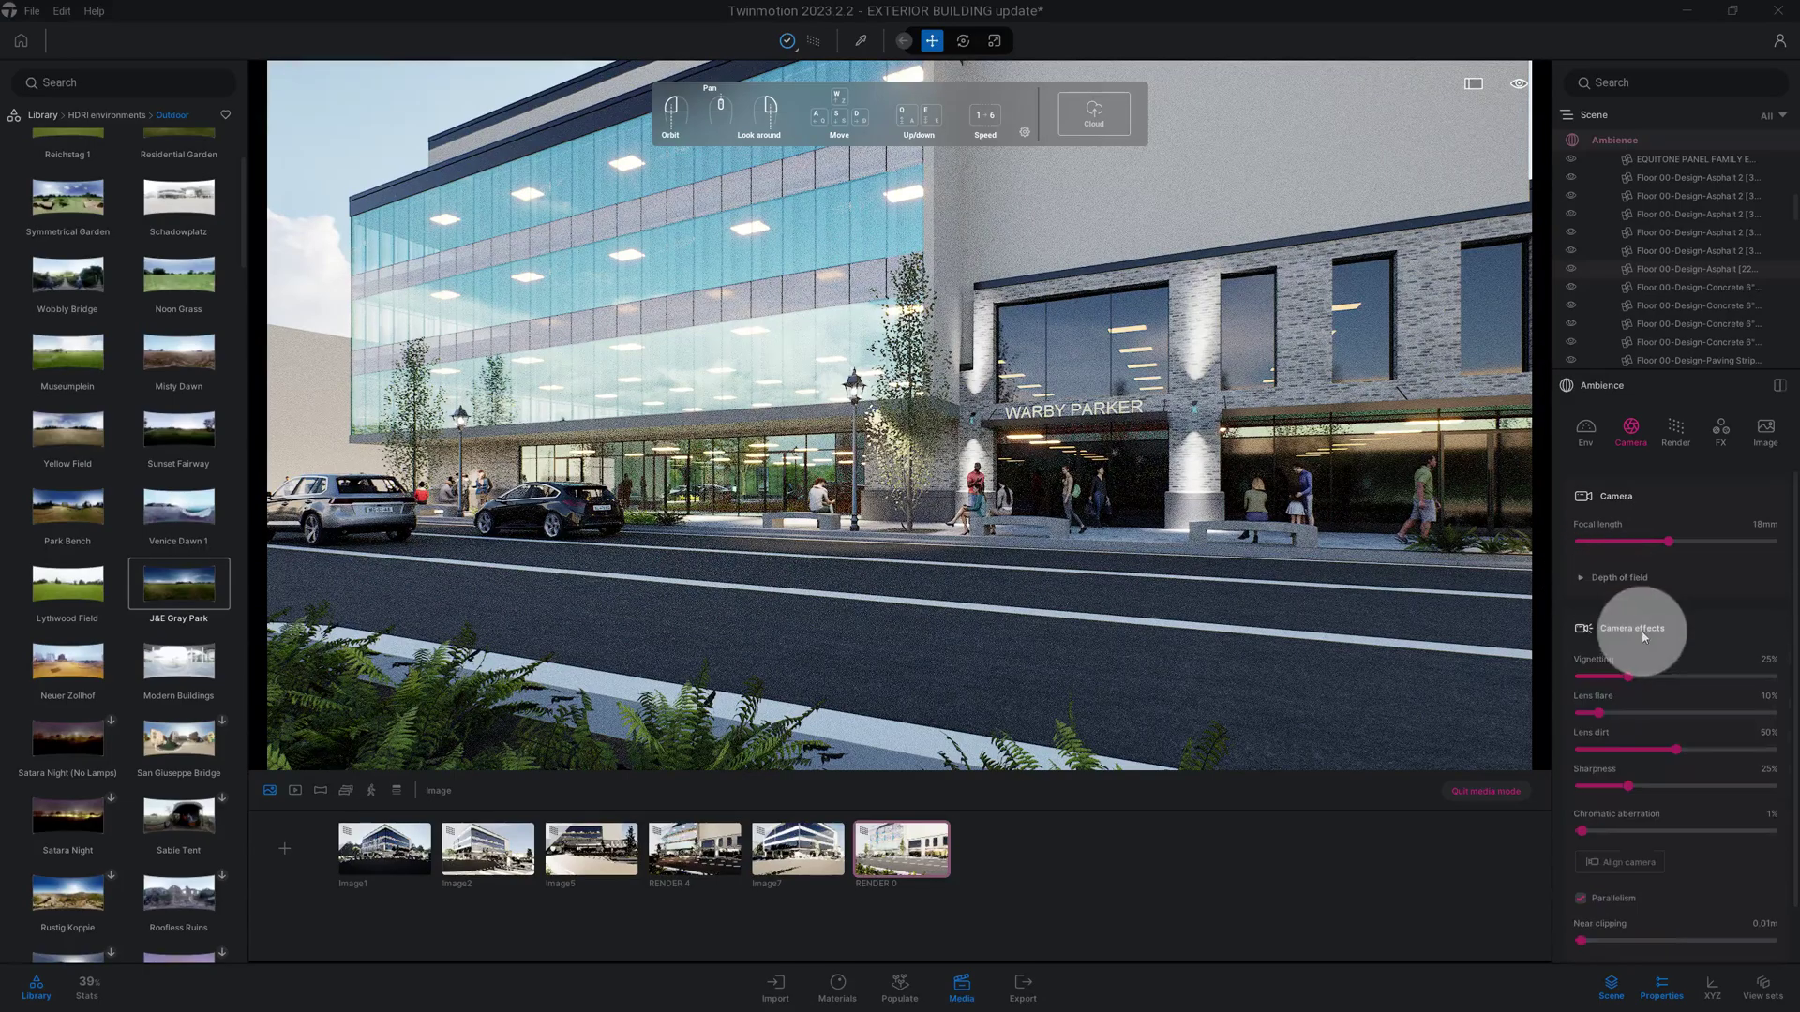
{"action": "scroll", "coordinate": [1659, 651], "scroll_direction": "down", "scroll_amount": 1}
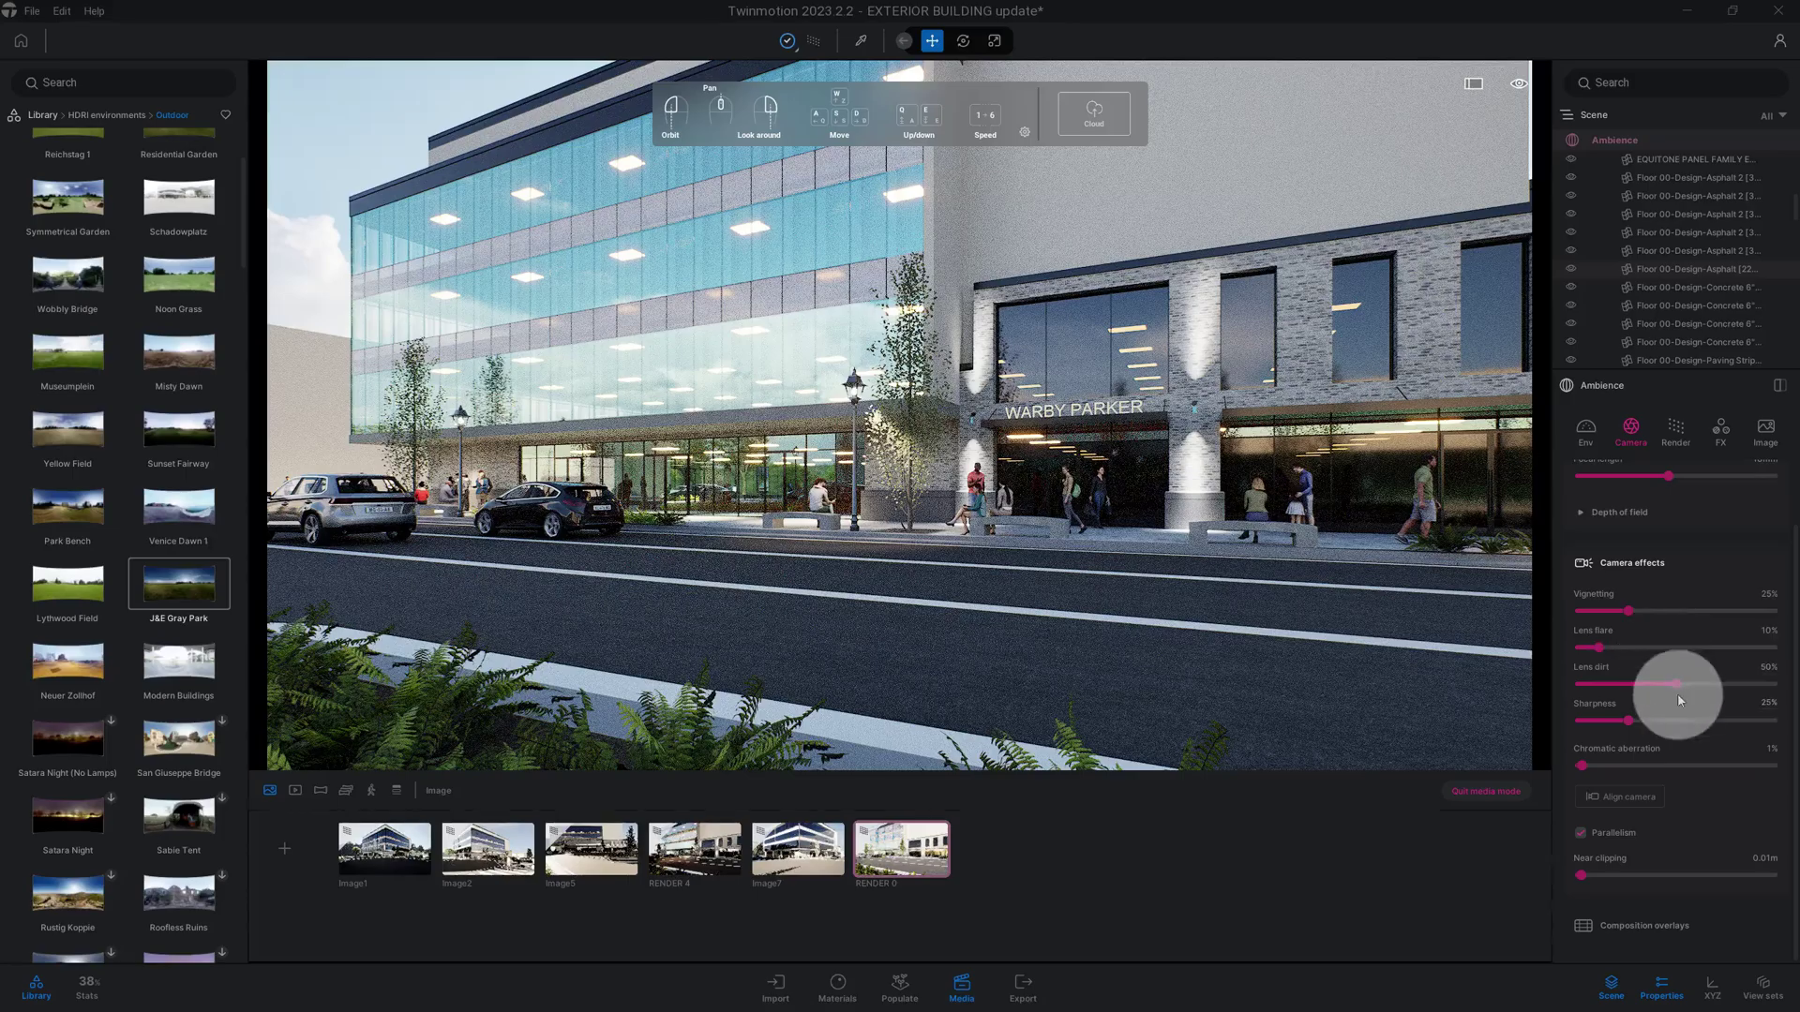
{"action": "scroll", "coordinate": [1682, 703], "scroll_direction": "up", "scroll_amount": 1}
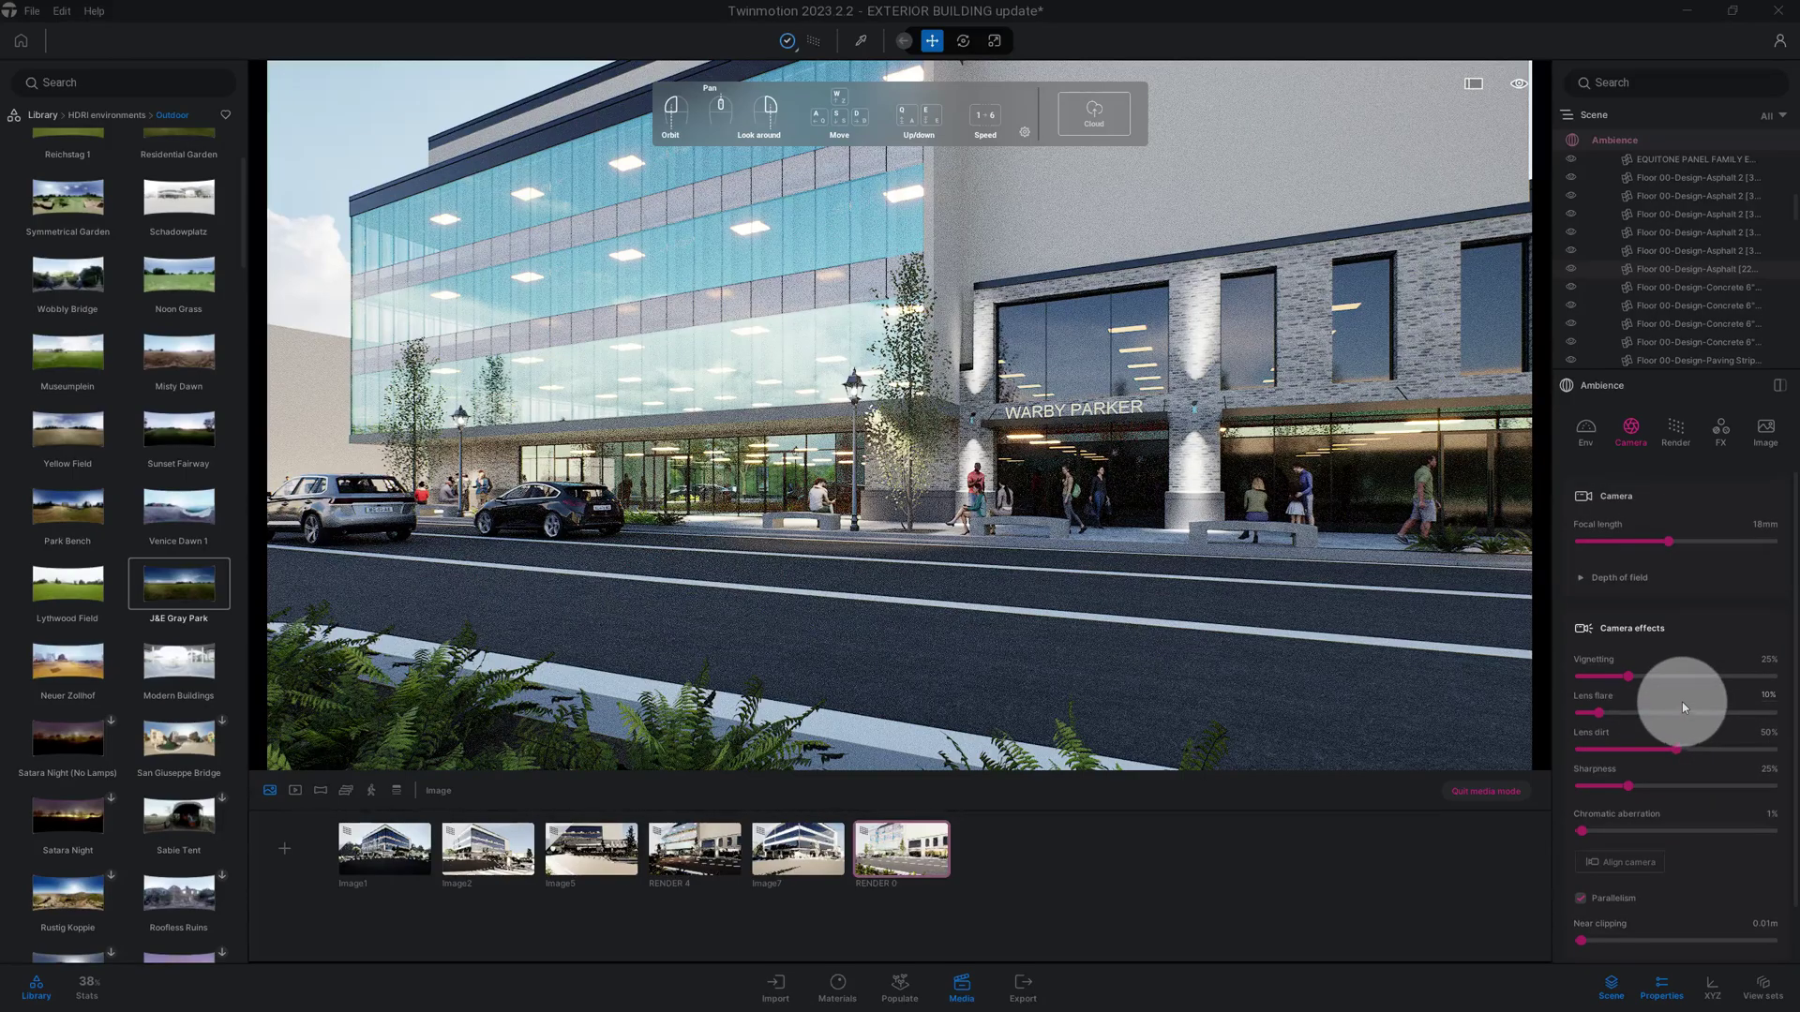
Step: Show the environment settings with Local exposure's highlight reduction and shadow boost expanded
{"action": "left_click", "coordinate": [1594, 440]}
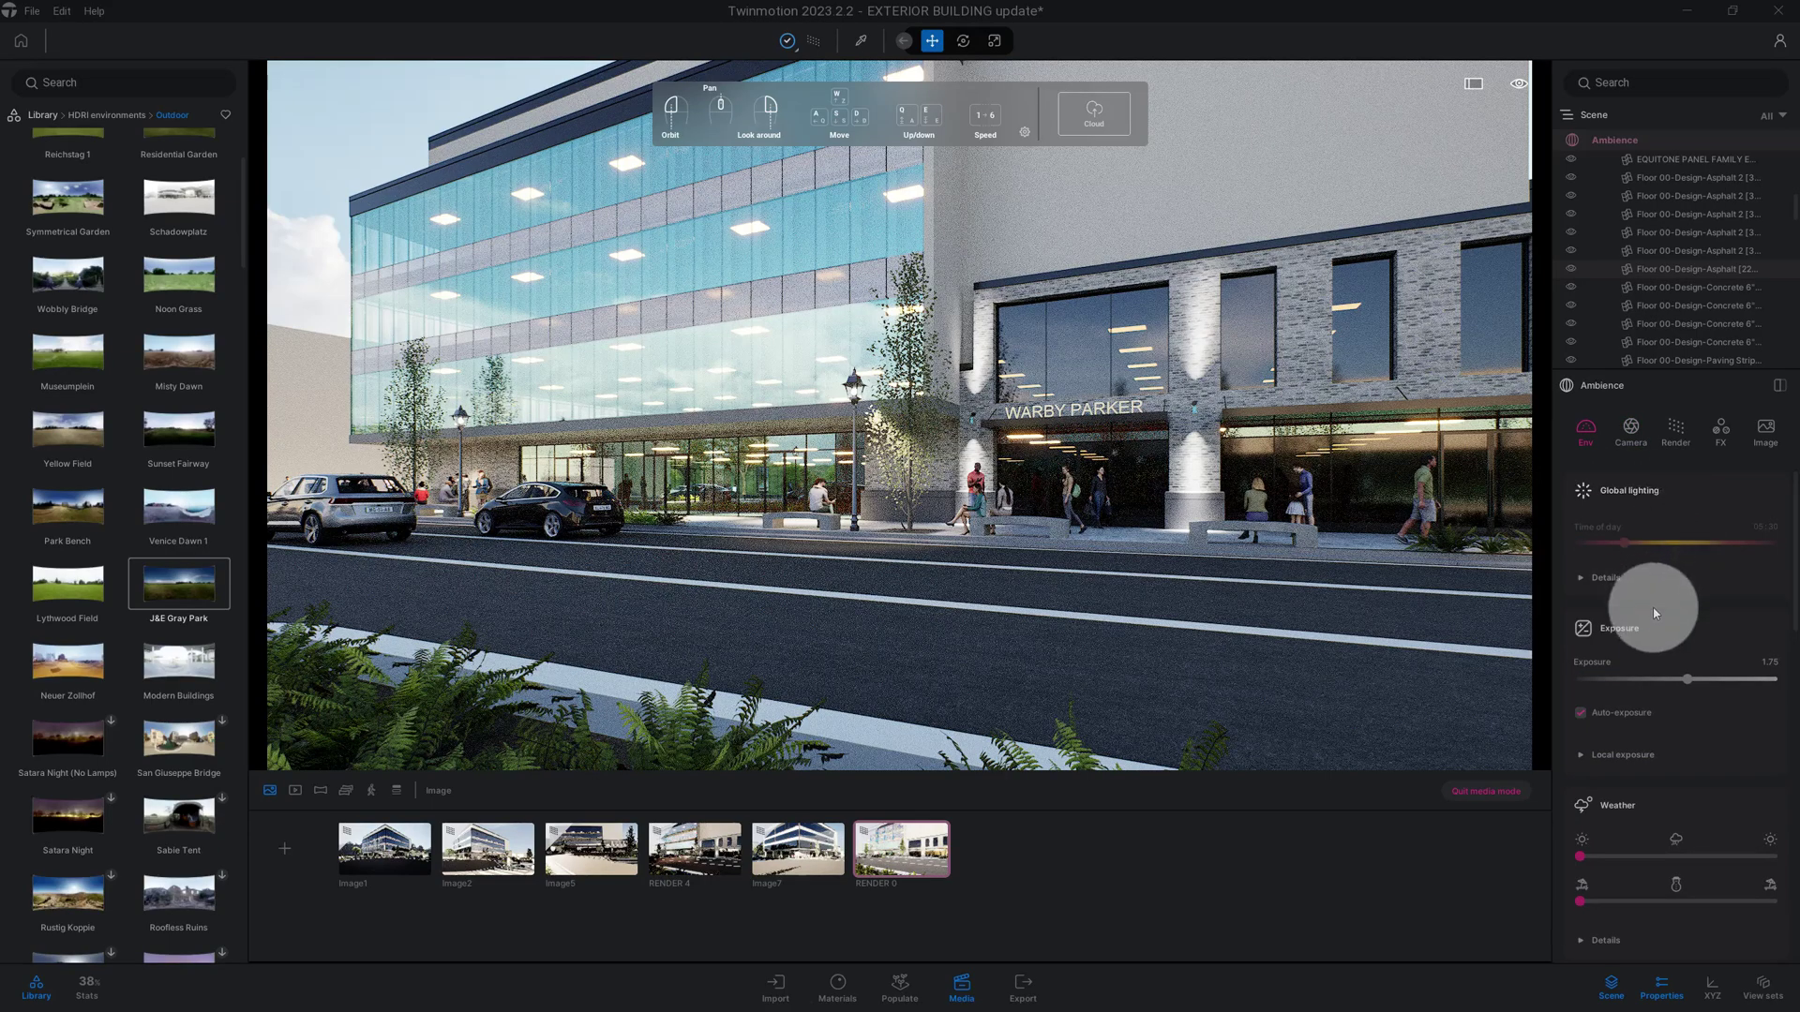
{"action": "scroll", "coordinate": [1654, 613], "scroll_direction": "down", "scroll_amount": 1}
{"action": "scroll", "coordinate": [1654, 614], "scroll_direction": "down", "scroll_amount": 1}
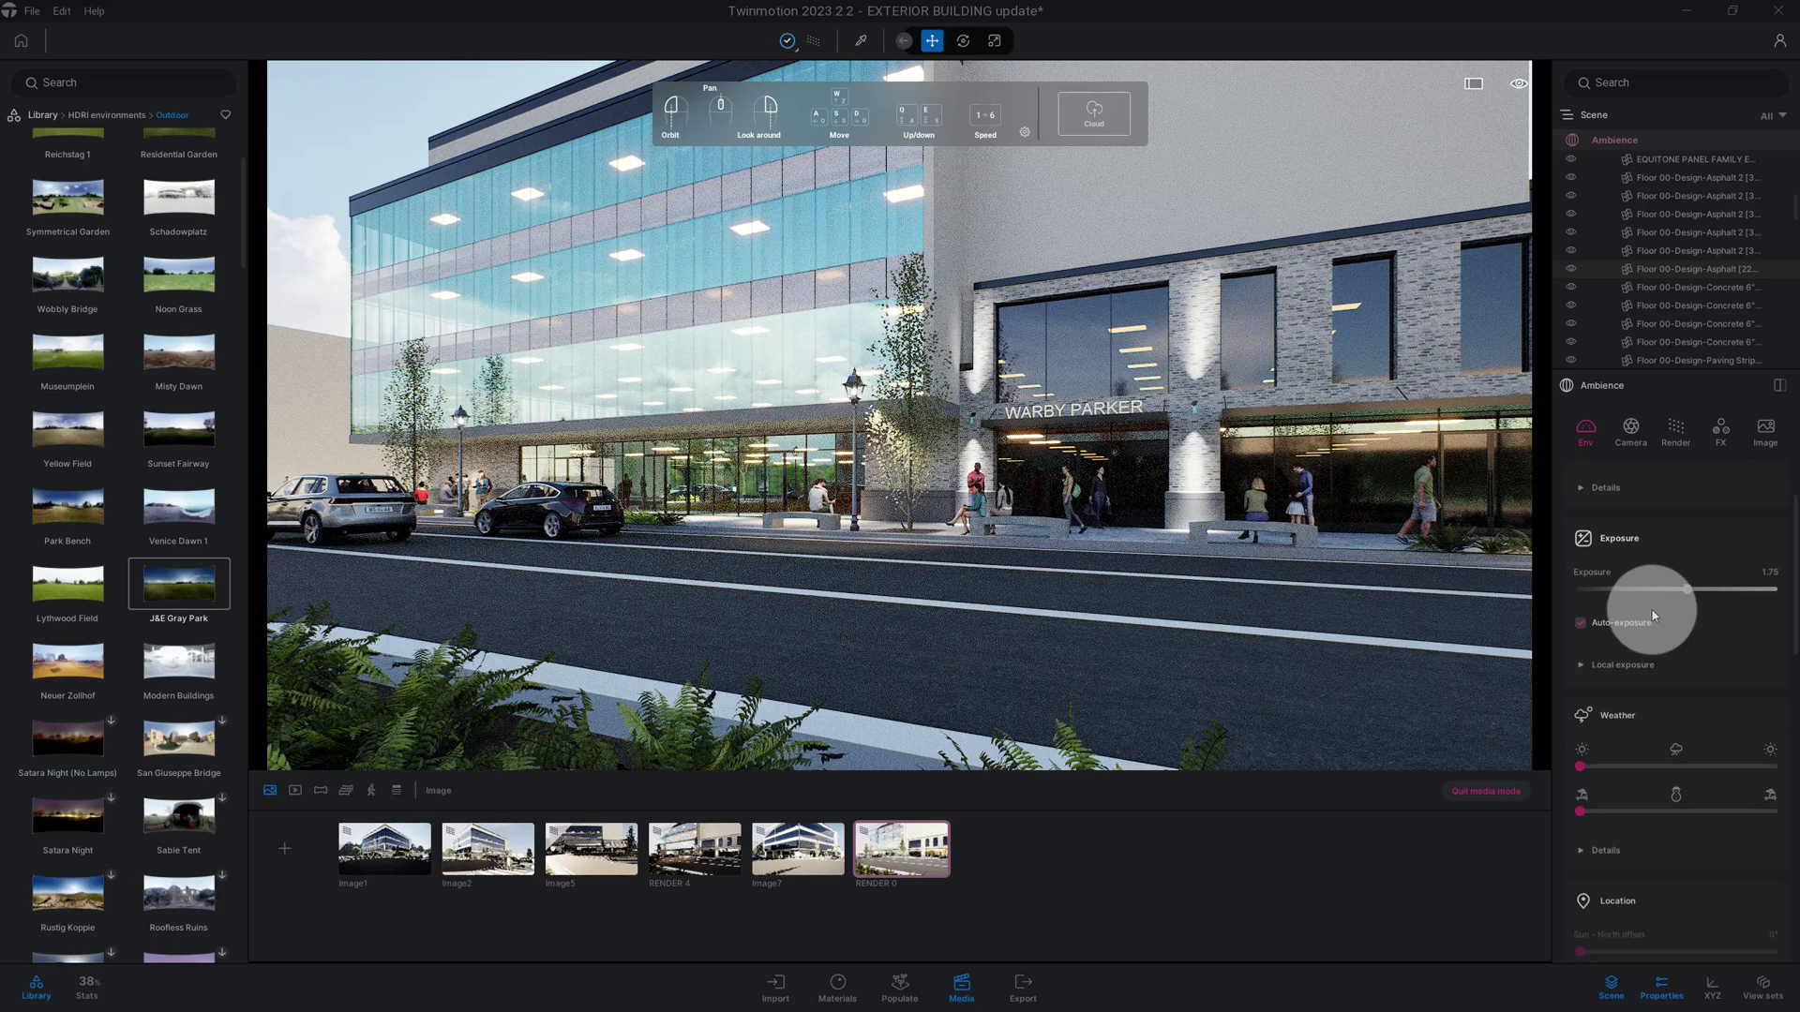
{"action": "left_click", "coordinate": [1622, 665]}
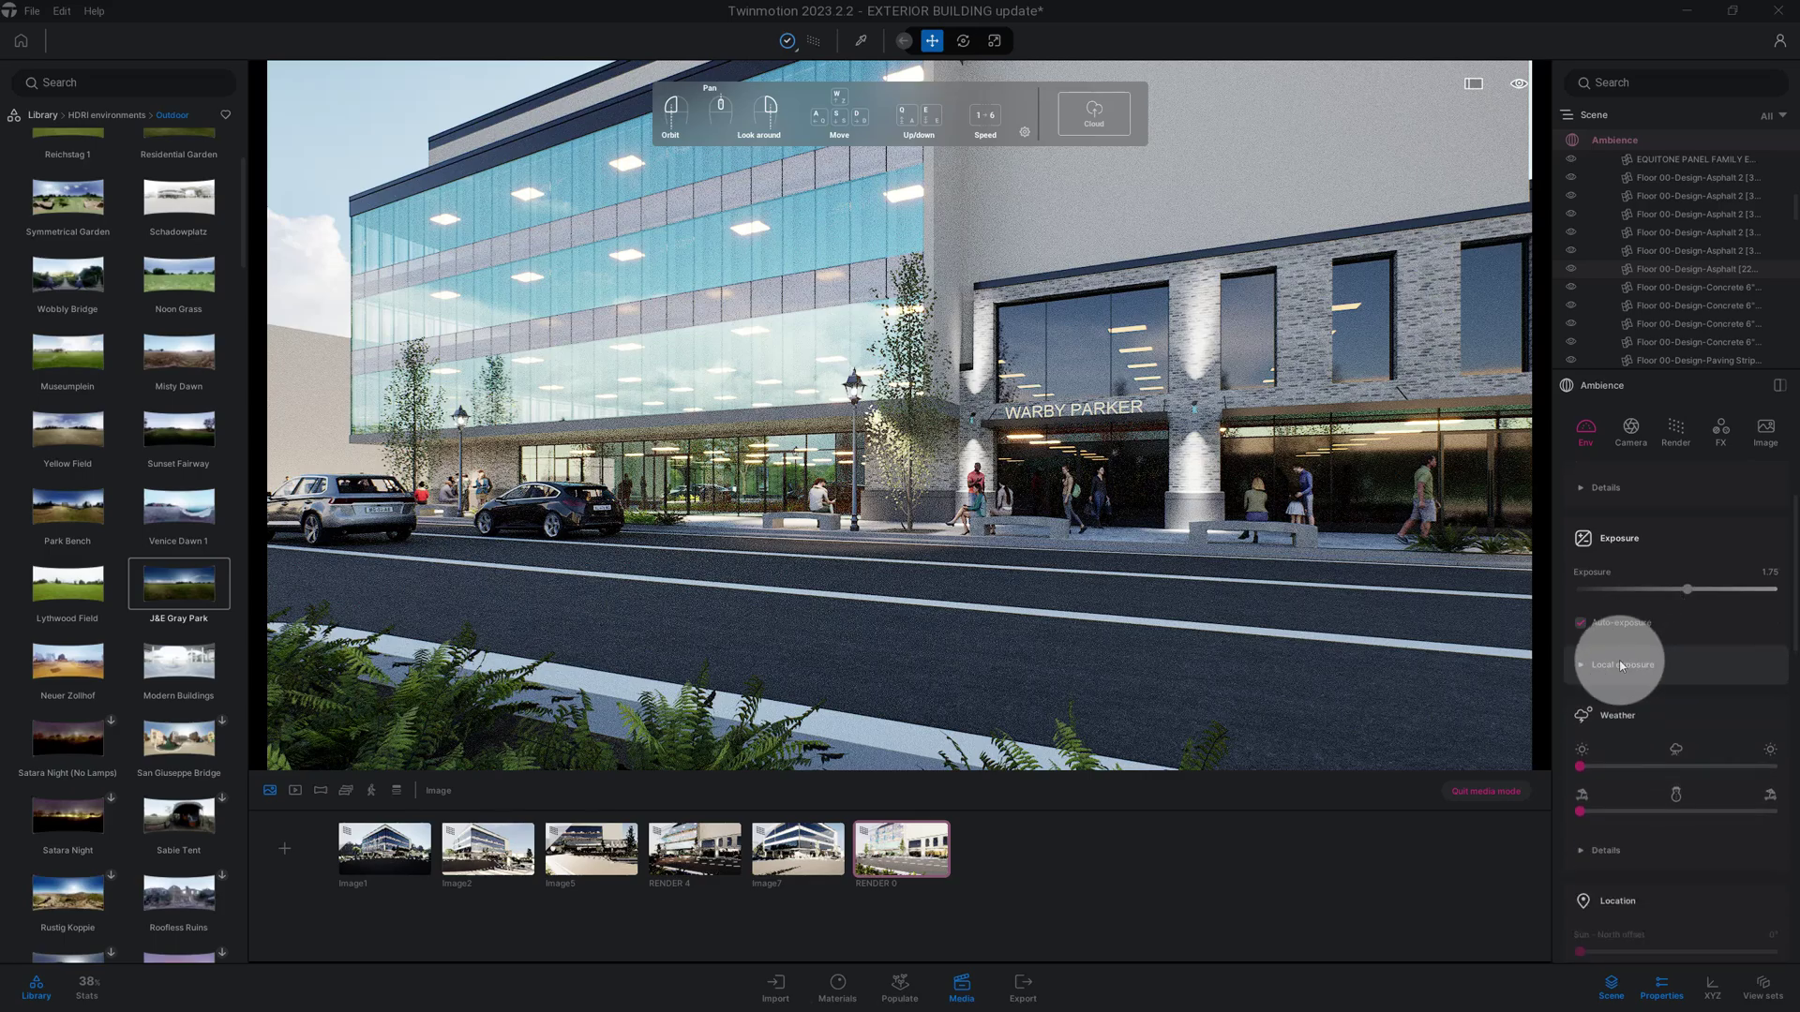
{"action": "left_click", "coordinate": [1622, 666]}
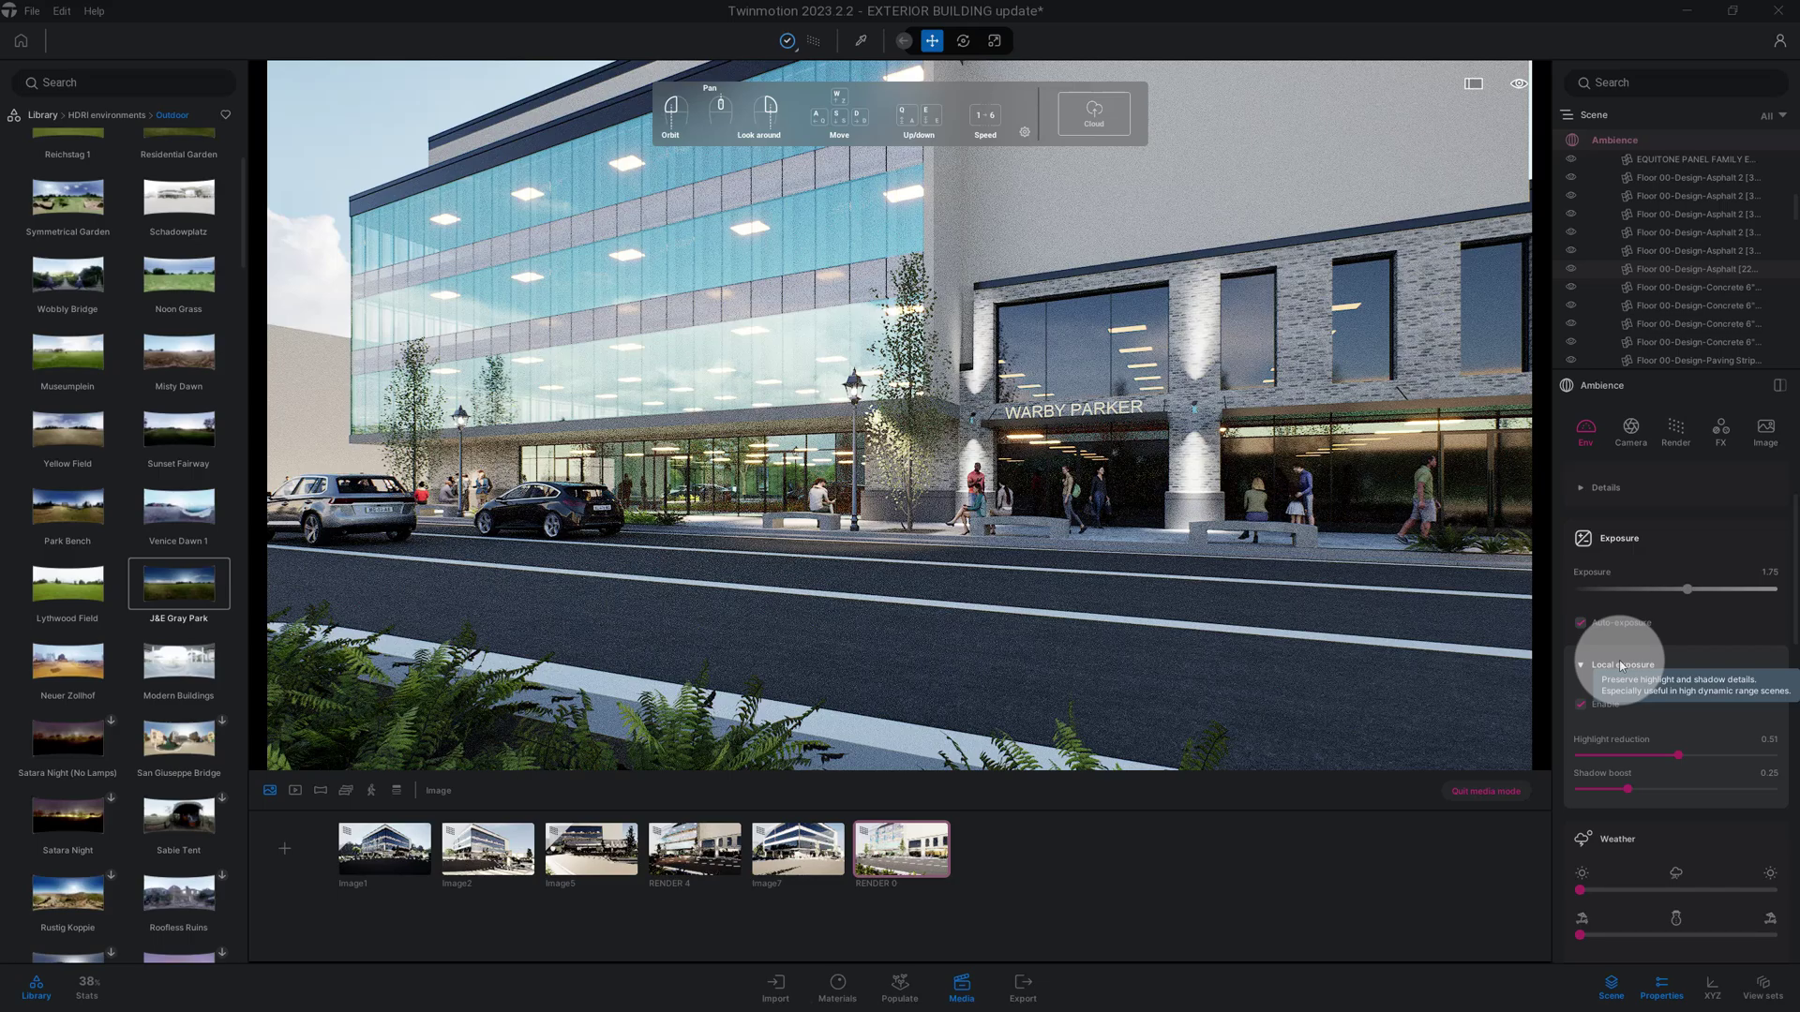
Step: Scroll down to the J&E Gray Park HDRI environment section
{"action": "scroll", "coordinate": [1620, 663], "scroll_direction": "down", "scroll_amount": 2}
{"action": "scroll", "coordinate": [1619, 664], "scroll_direction": "down", "scroll_amount": 2}
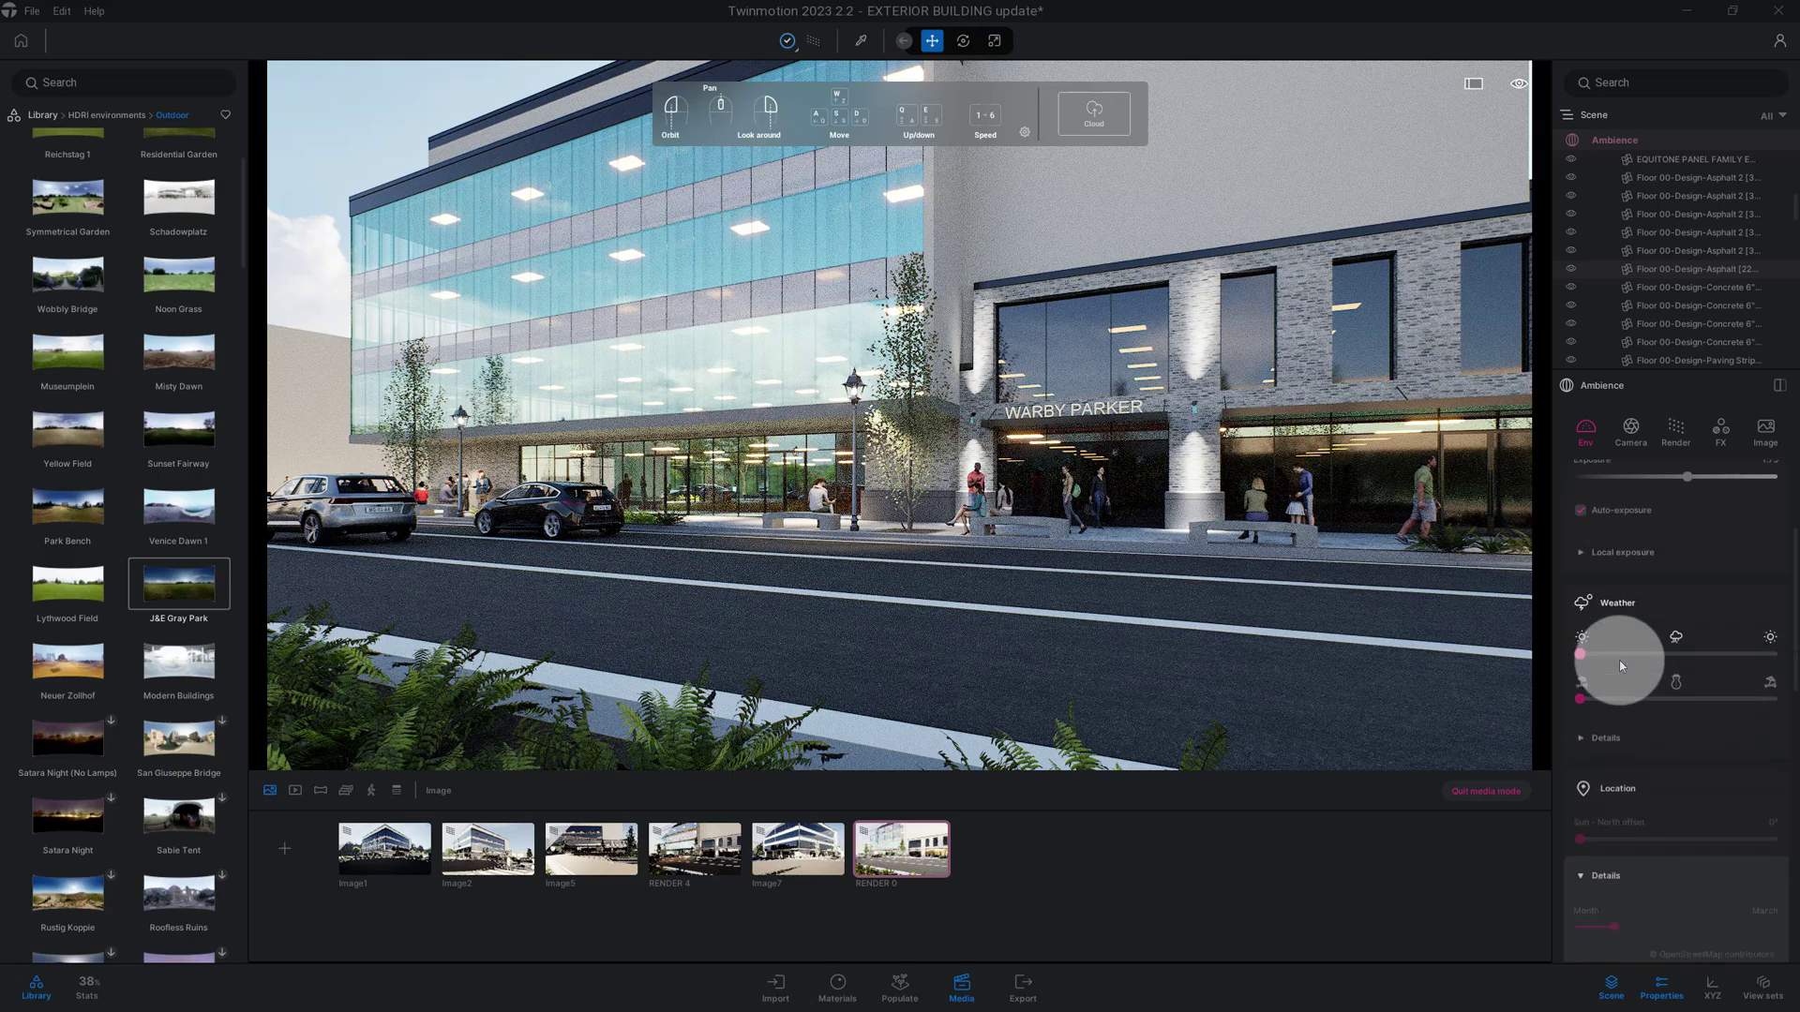
{"action": "scroll", "coordinate": [1619, 664], "scroll_direction": "down", "scroll_amount": 2}
{"action": "scroll", "coordinate": [1620, 664], "scroll_direction": "down", "scroll_amount": 2}
{"action": "scroll", "coordinate": [1621, 664], "scroll_direction": "down", "scroll_amount": 2}
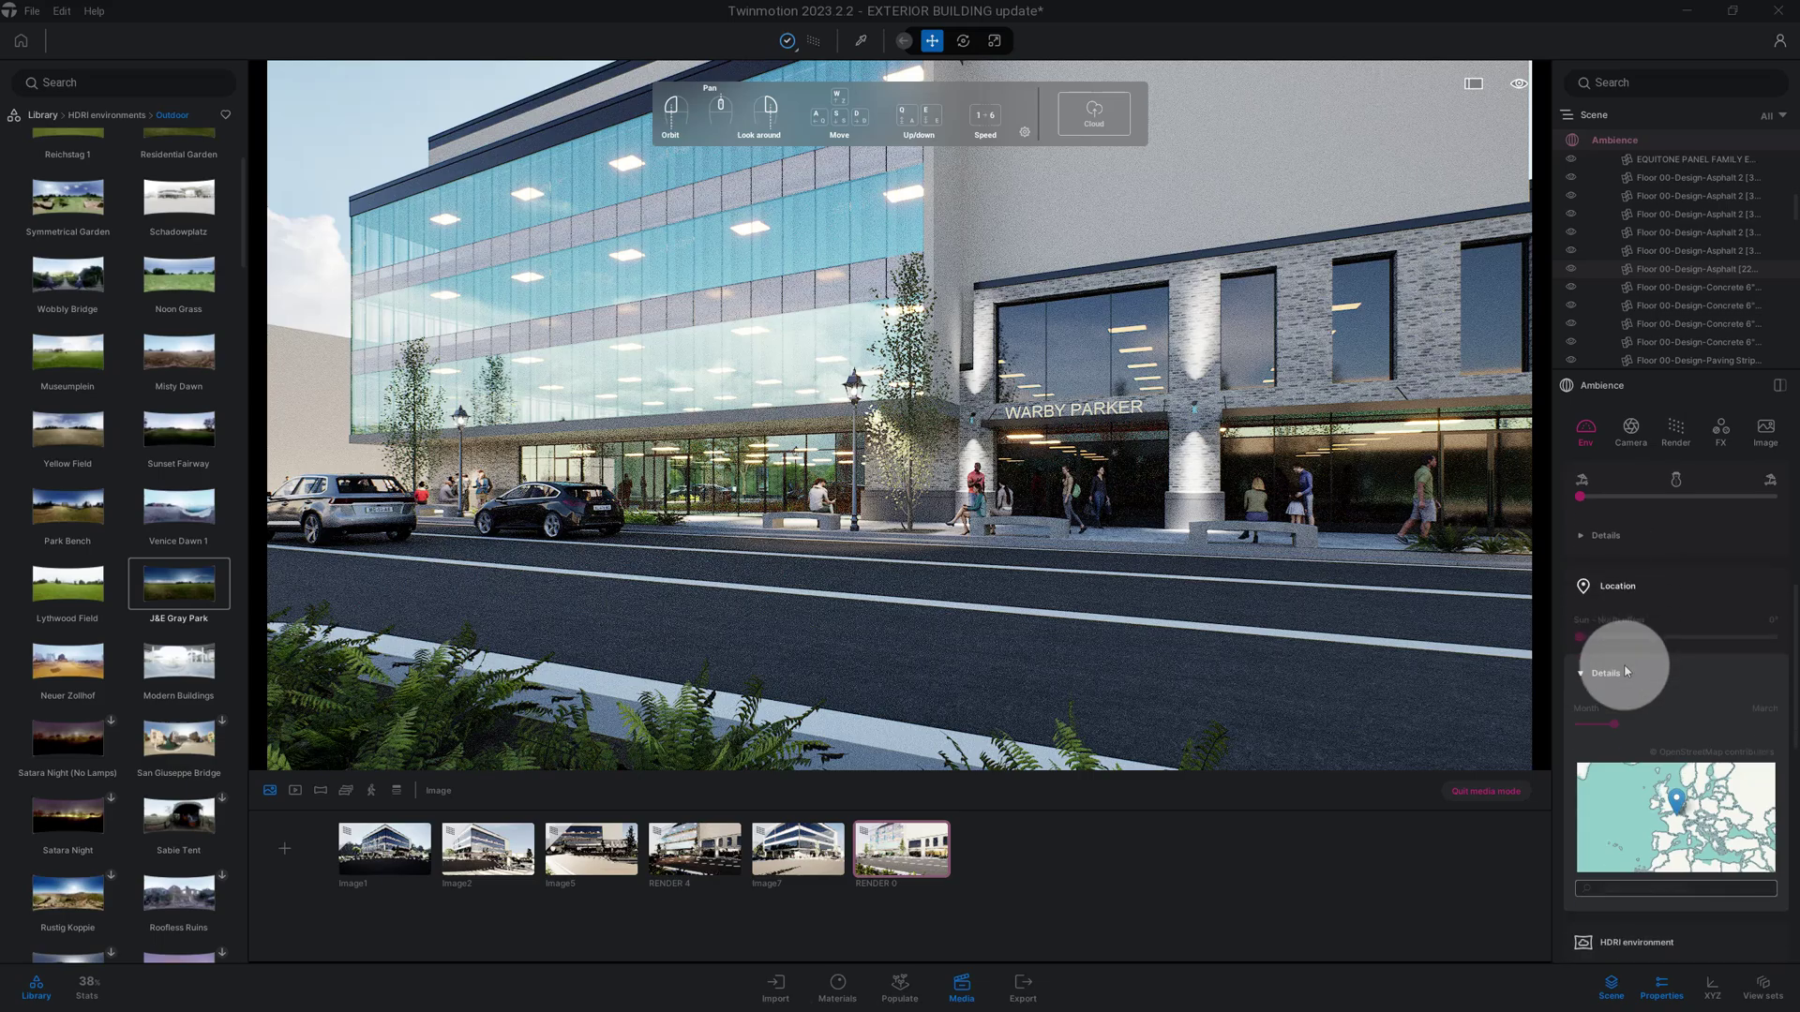
{"action": "scroll", "coordinate": [1622, 668], "scroll_direction": "down", "scroll_amount": 2}
{"action": "scroll", "coordinate": [1624, 671], "scroll_direction": "down", "scroll_amount": 1}
{"action": "scroll", "coordinate": [1623, 671], "scroll_direction": "down", "scroll_amount": 2}
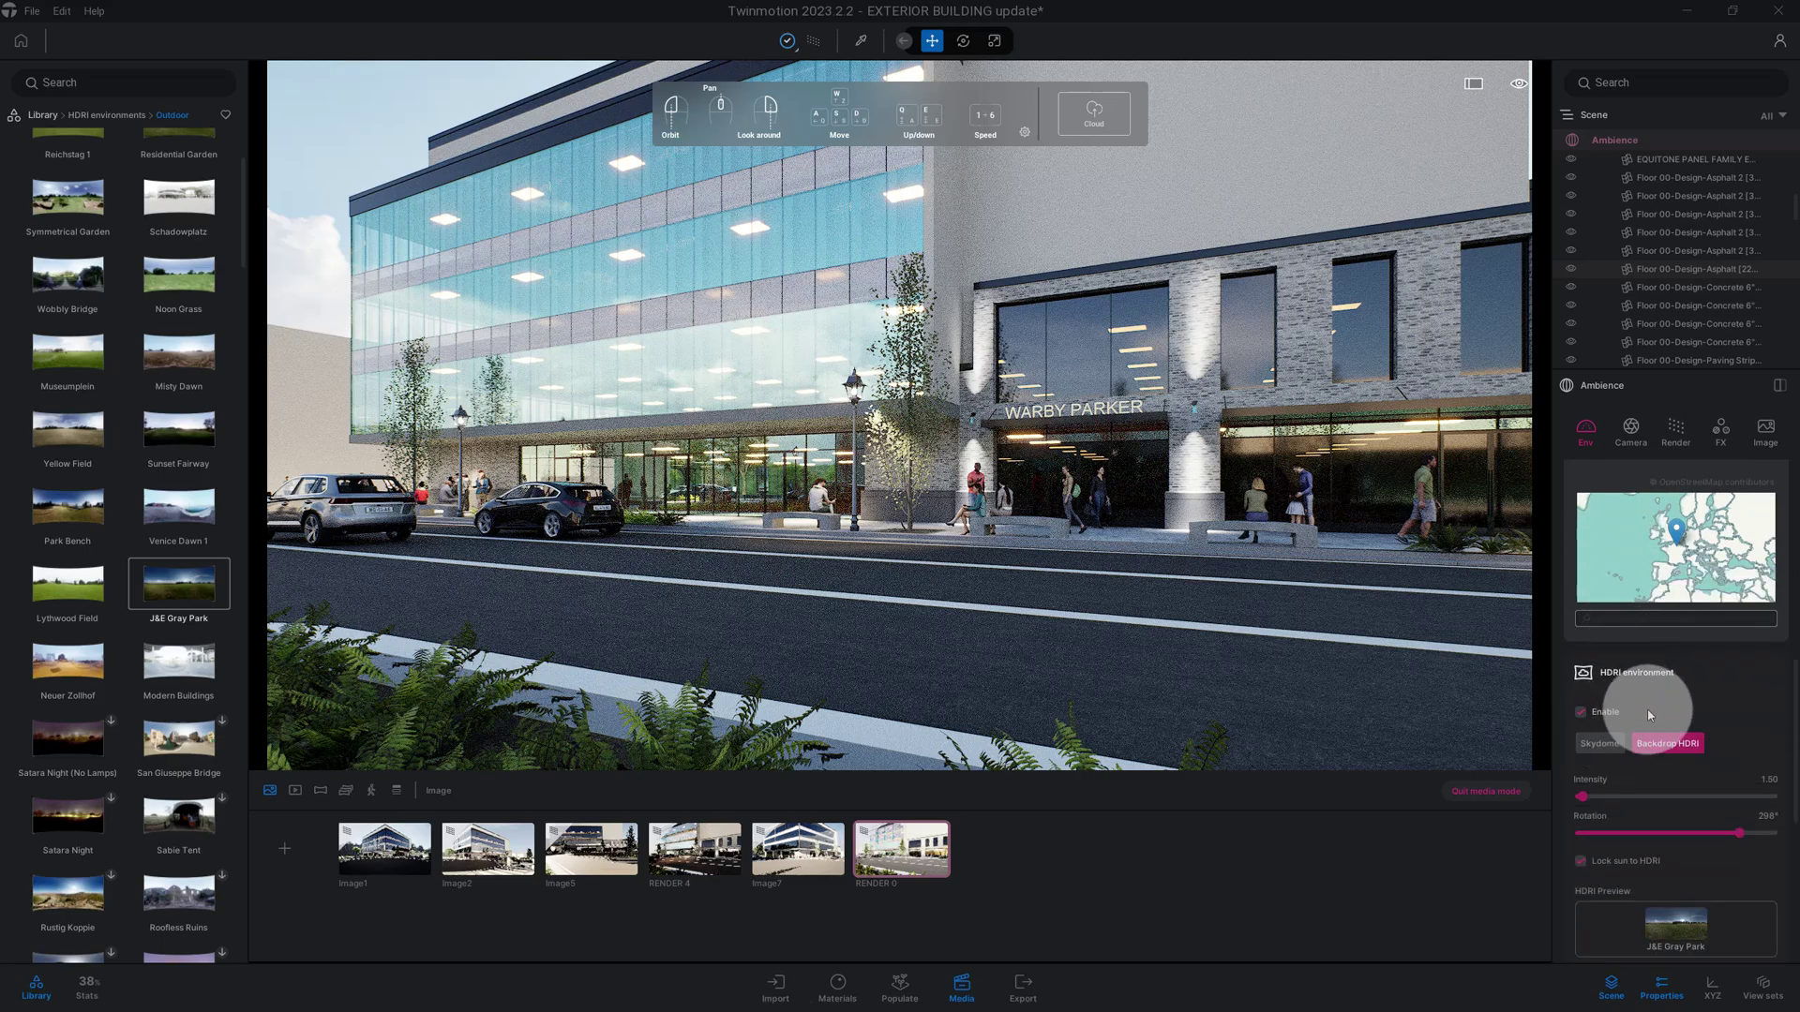
Step: Rotate the J&E Gray Park HDRI around the building to about 298°
{"action": "scroll", "coordinate": [1650, 744], "scroll_direction": "down", "scroll_amount": 1}
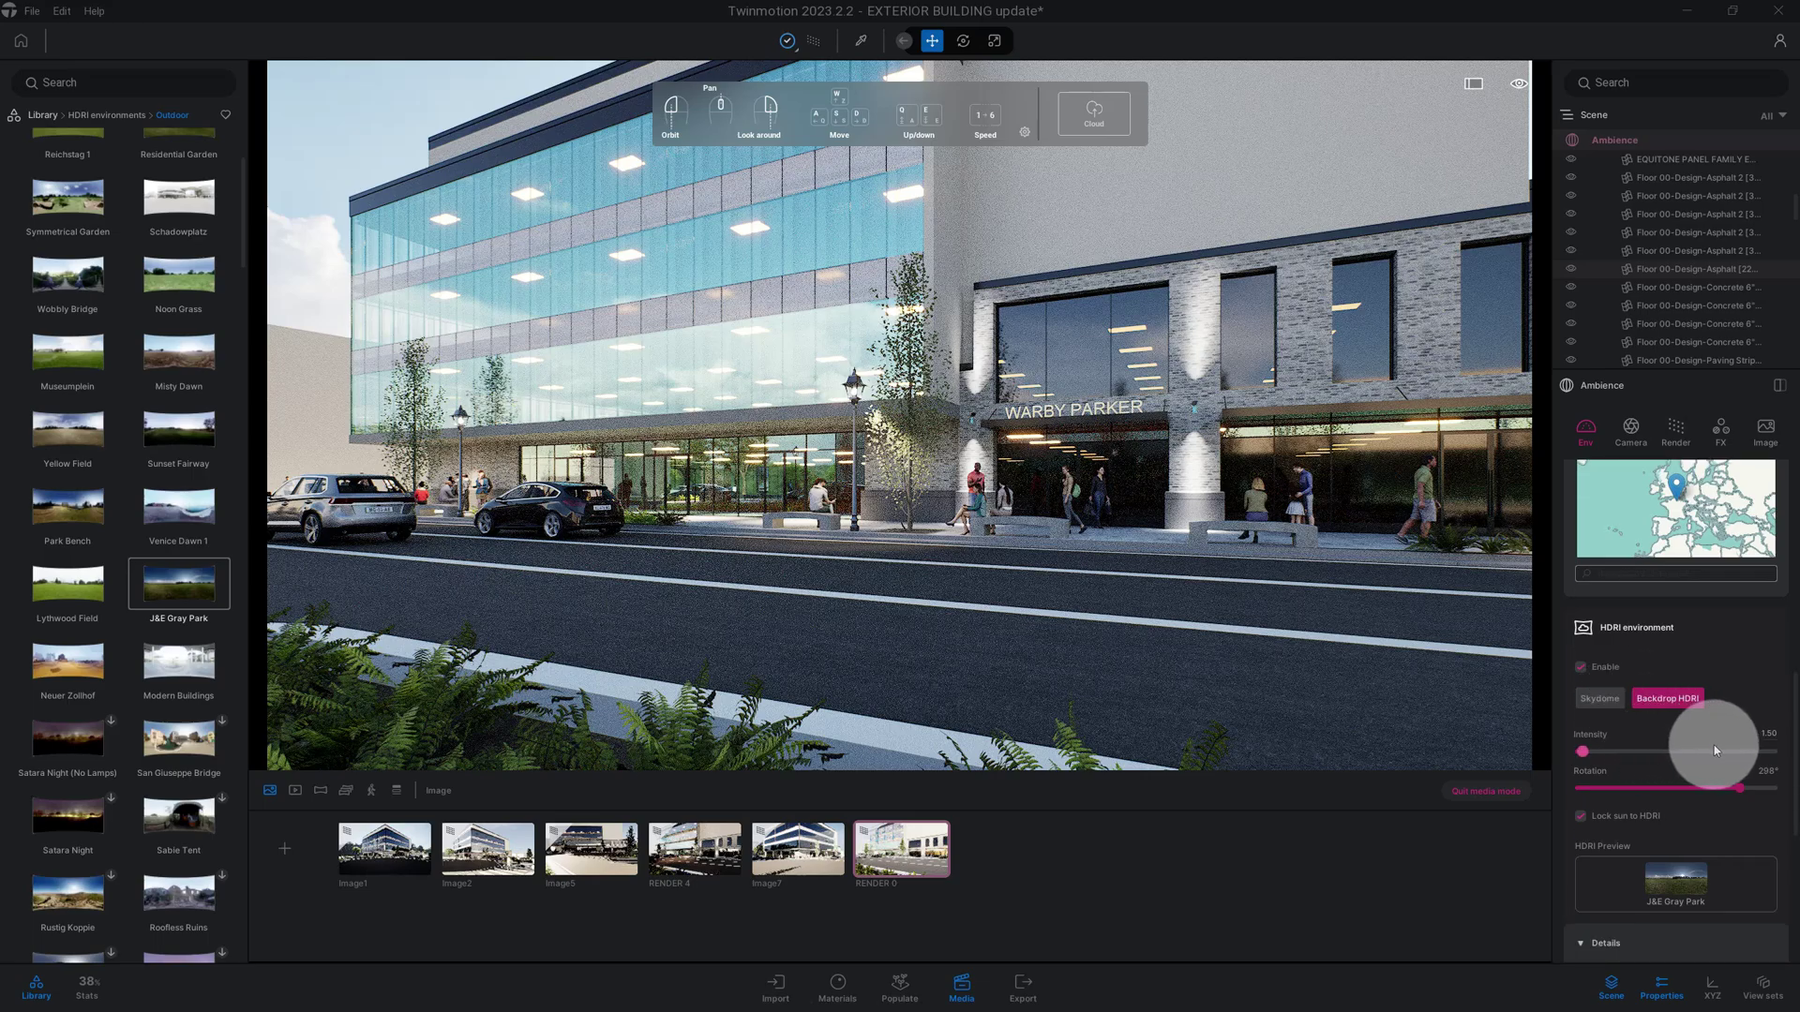
{"action": "scroll", "coordinate": [1723, 750], "scroll_direction": "down", "scroll_amount": 1}
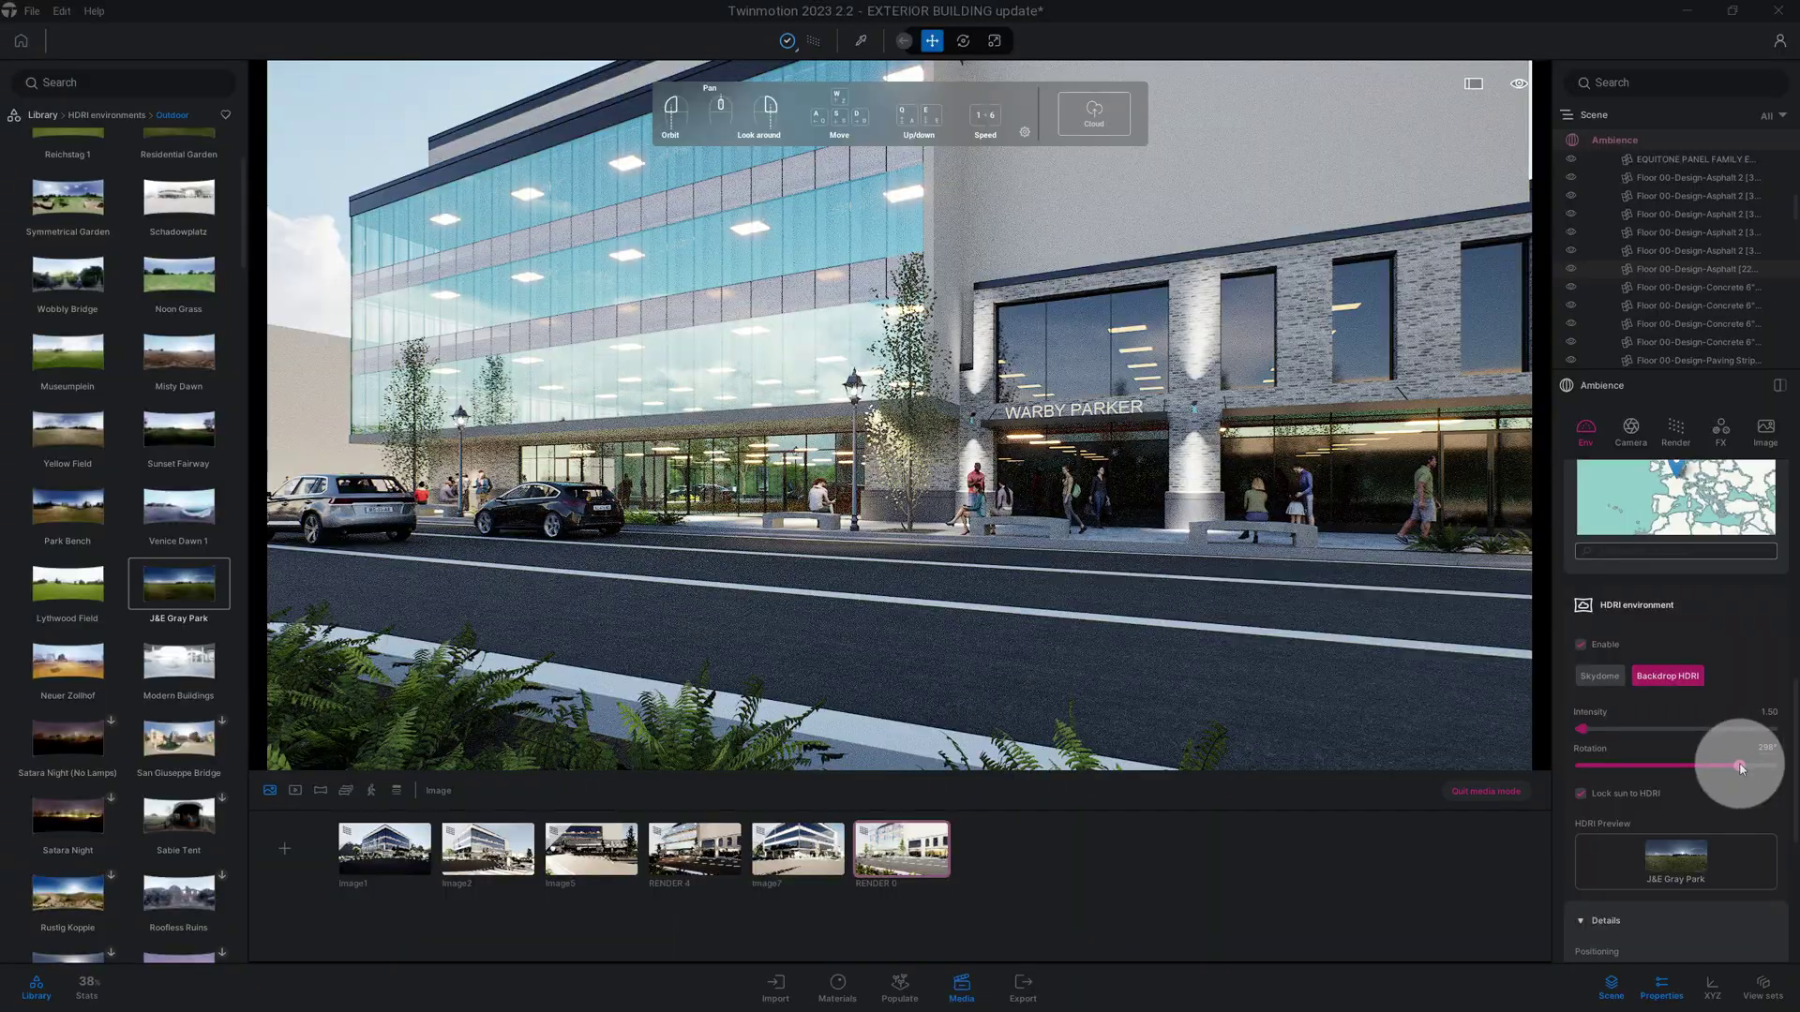
{"action": "mouse_move", "coordinate": [1741, 763]}
{"action": "left_mouse_down"}
{"action": "mouse_move", "coordinate": [1681, 769]}
{"action": "mouse_move", "coordinate": [1707, 766]}
{"action": "left_mouse_up"}
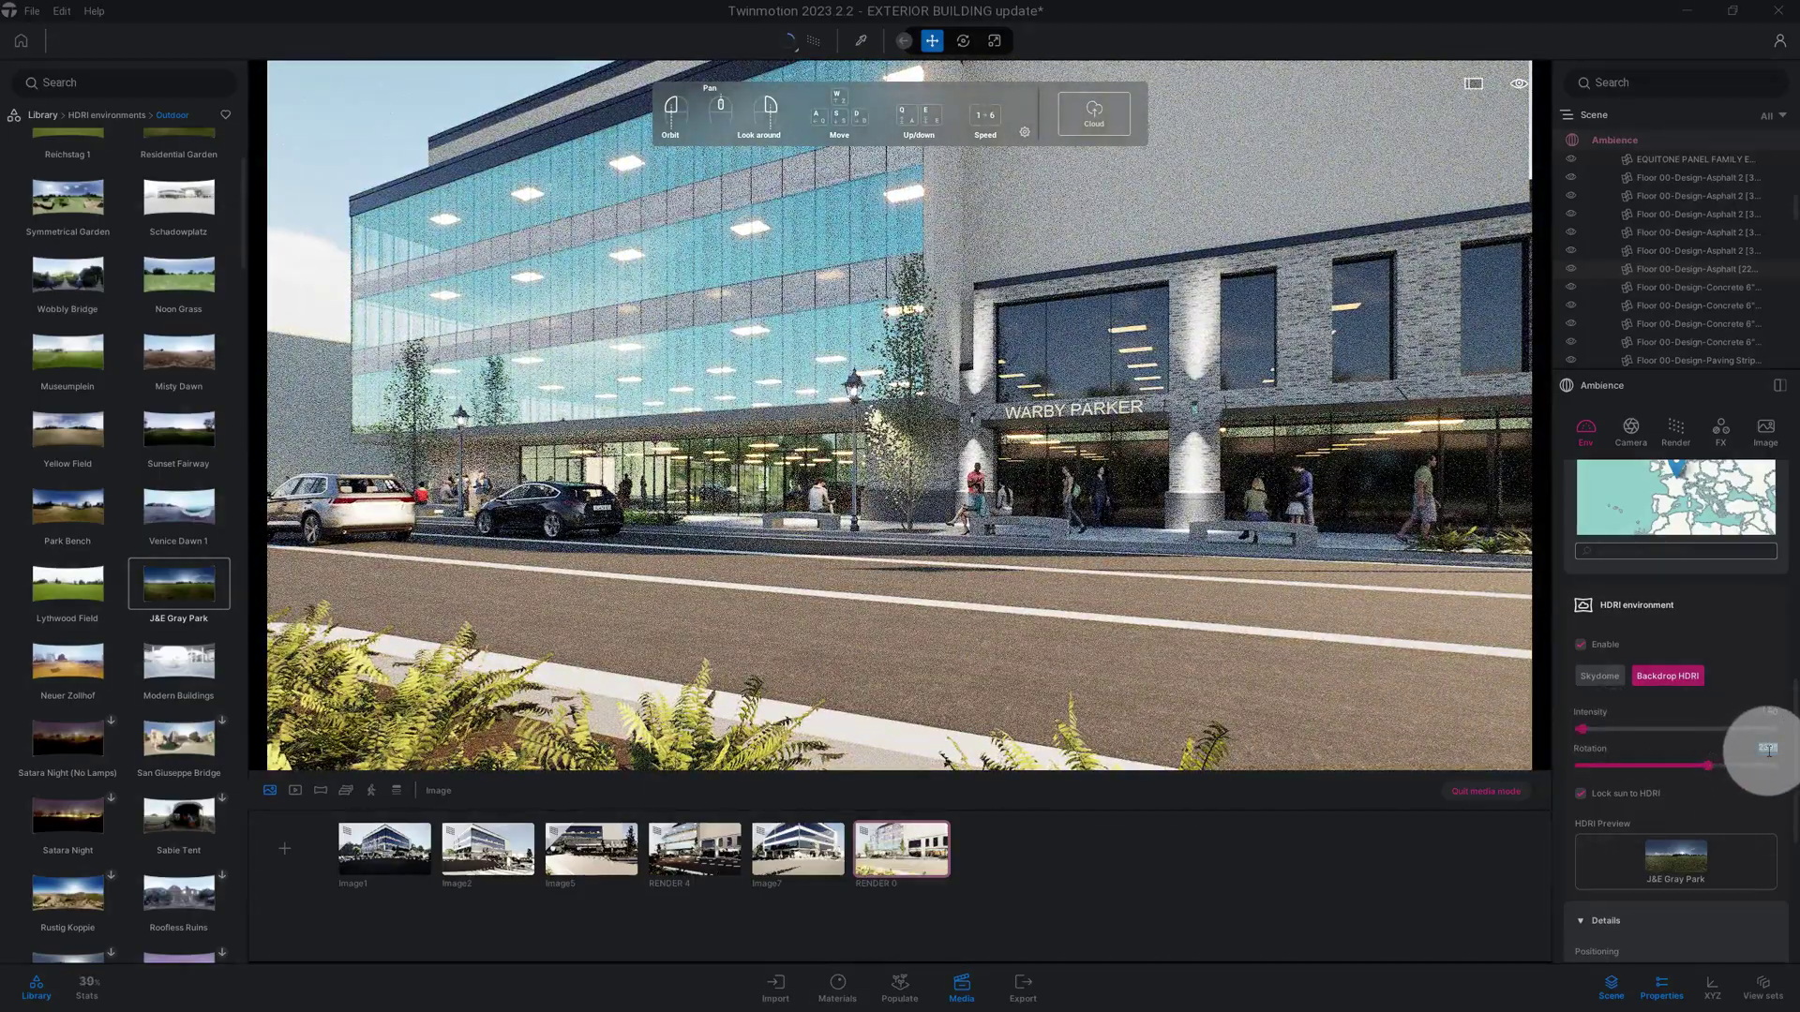
{"action": "type", "text": "290"}
{"action": "key", "text": "Return"}
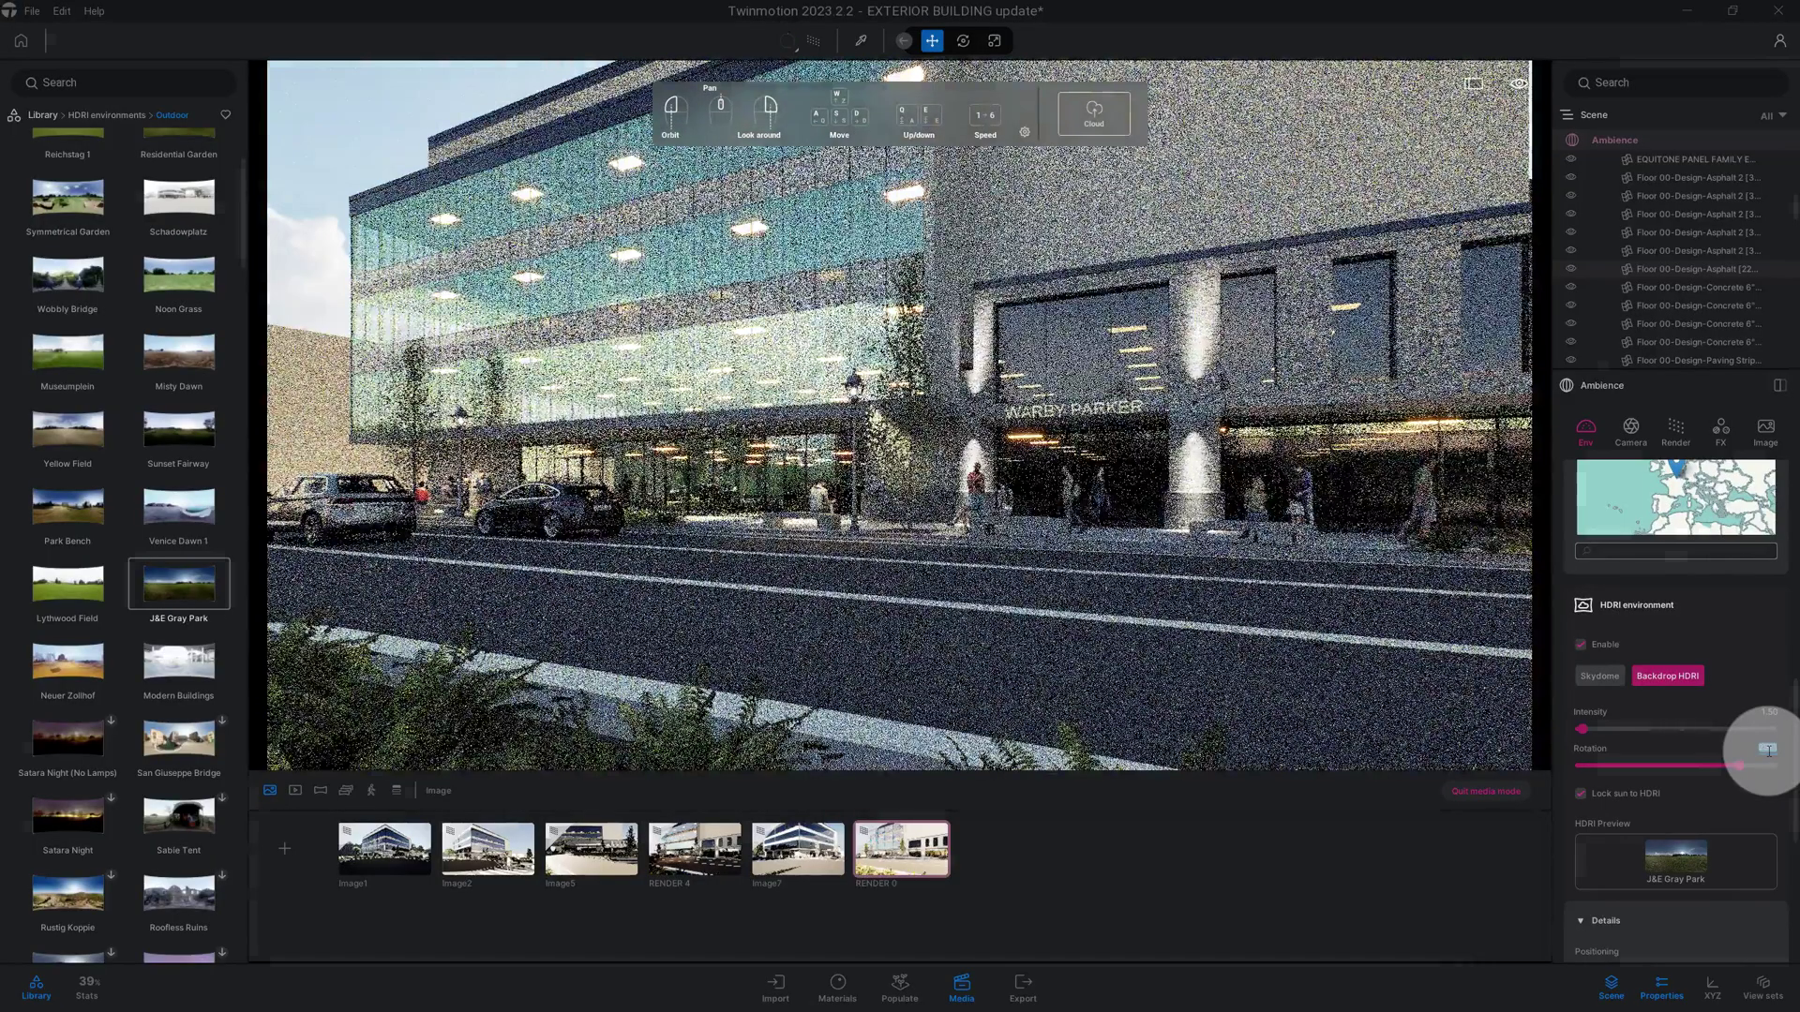
Step: Enlarge the HDRI backdrop Size under Details to 500 m
{"action": "scroll", "coordinate": [1736, 784], "scroll_direction": "down", "scroll_amount": 1}
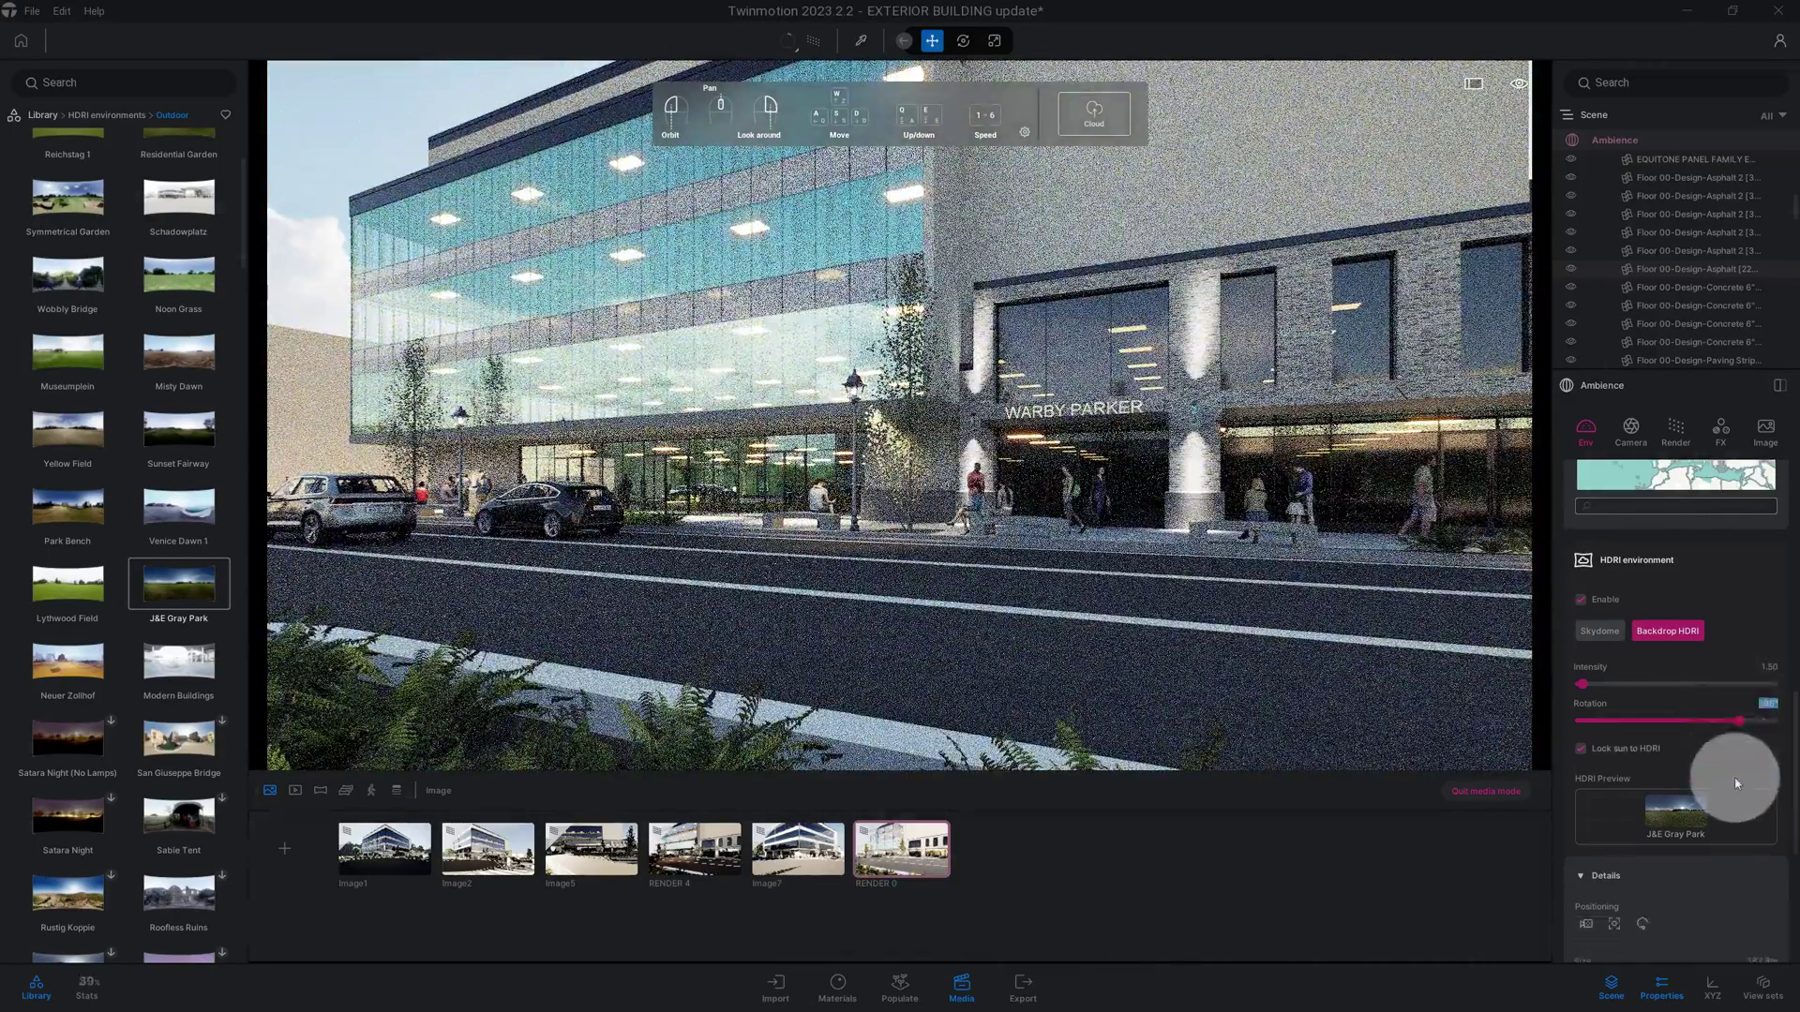
{"action": "scroll", "coordinate": [1735, 784], "scroll_direction": "down", "scroll_amount": 3}
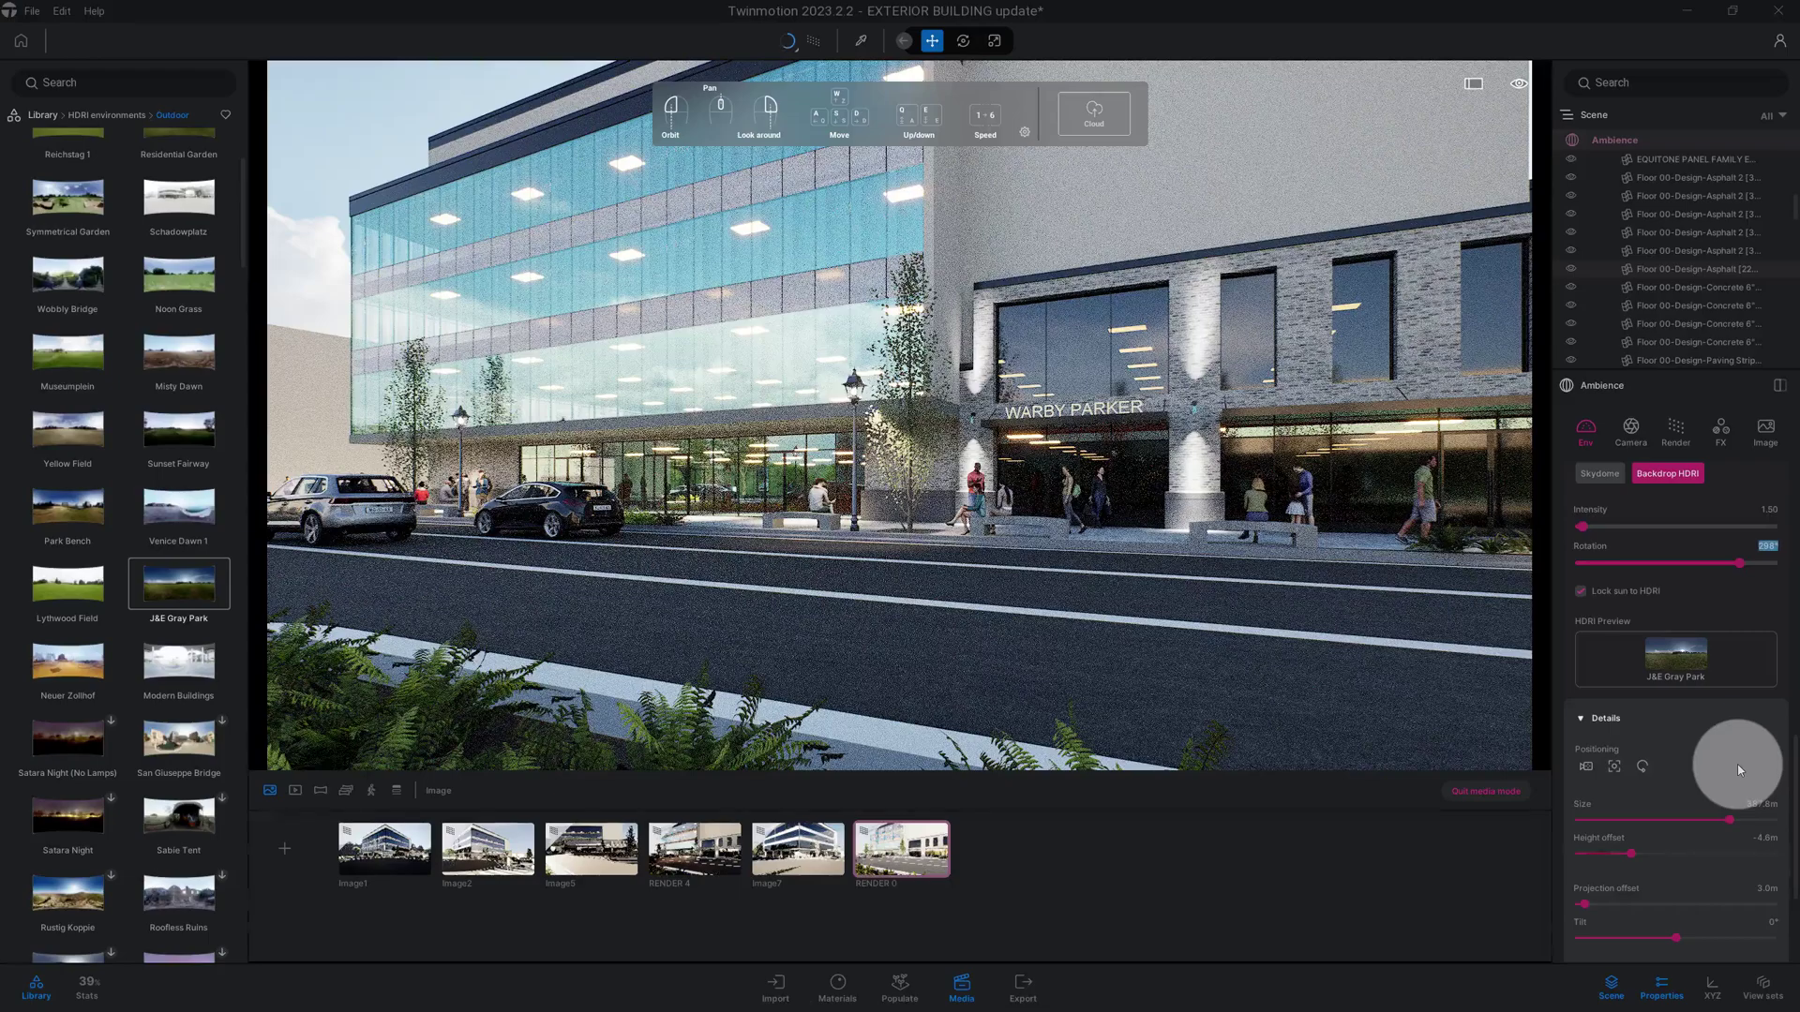
{"action": "scroll", "coordinate": [1735, 763], "scroll_direction": "down", "scroll_amount": 1}
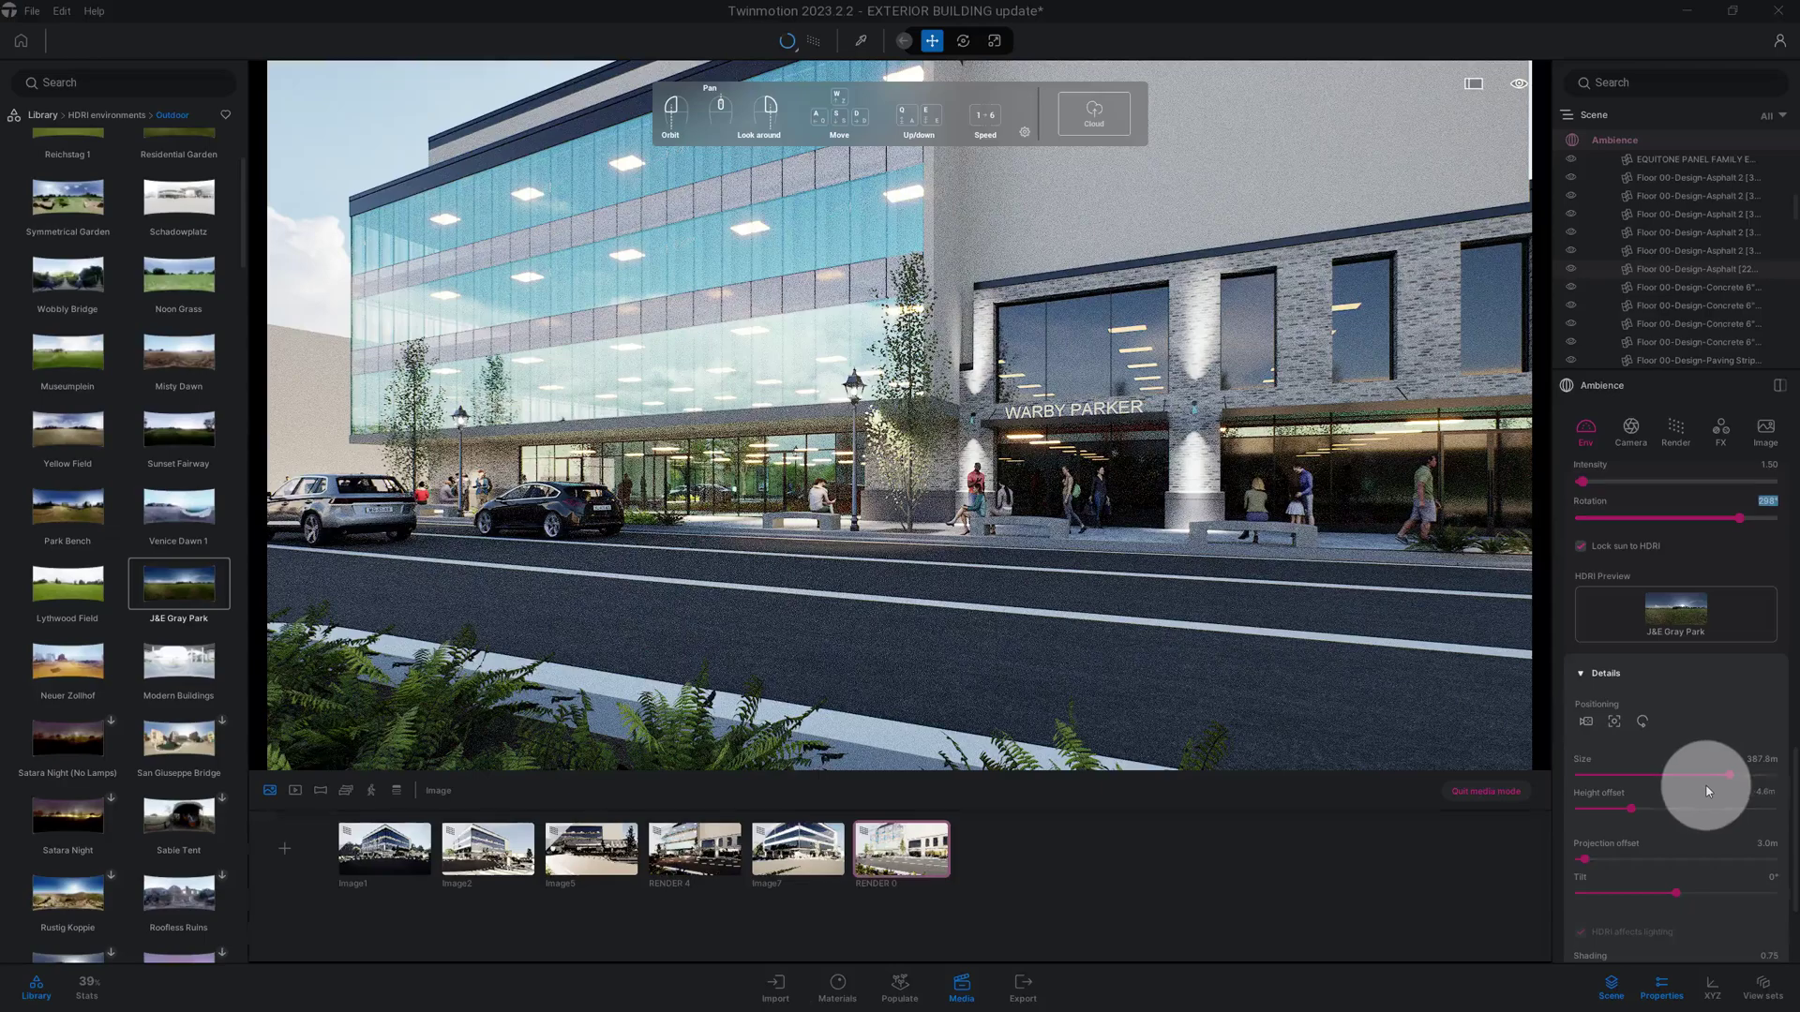
{"action": "scroll", "coordinate": [1706, 790], "scroll_direction": "down", "scroll_amount": 1}
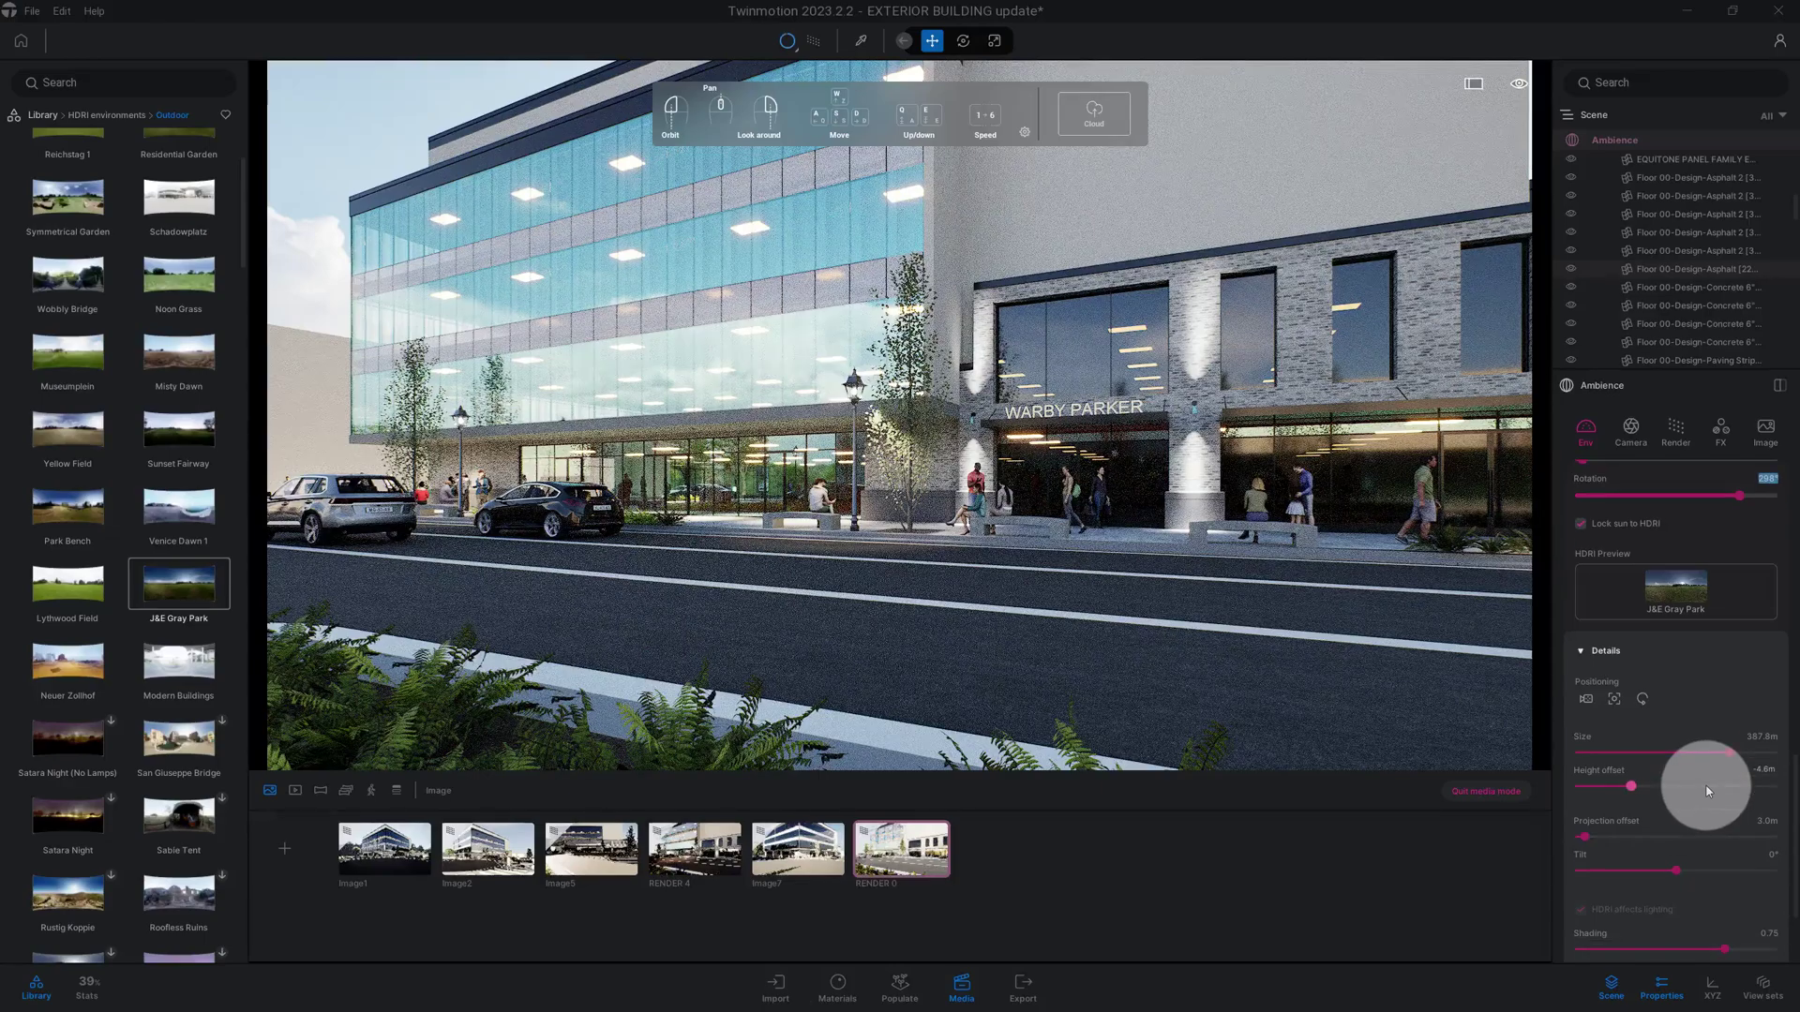
{"action": "left_click", "coordinate": [1761, 739]}
{"action": "type", "text": "1000"}
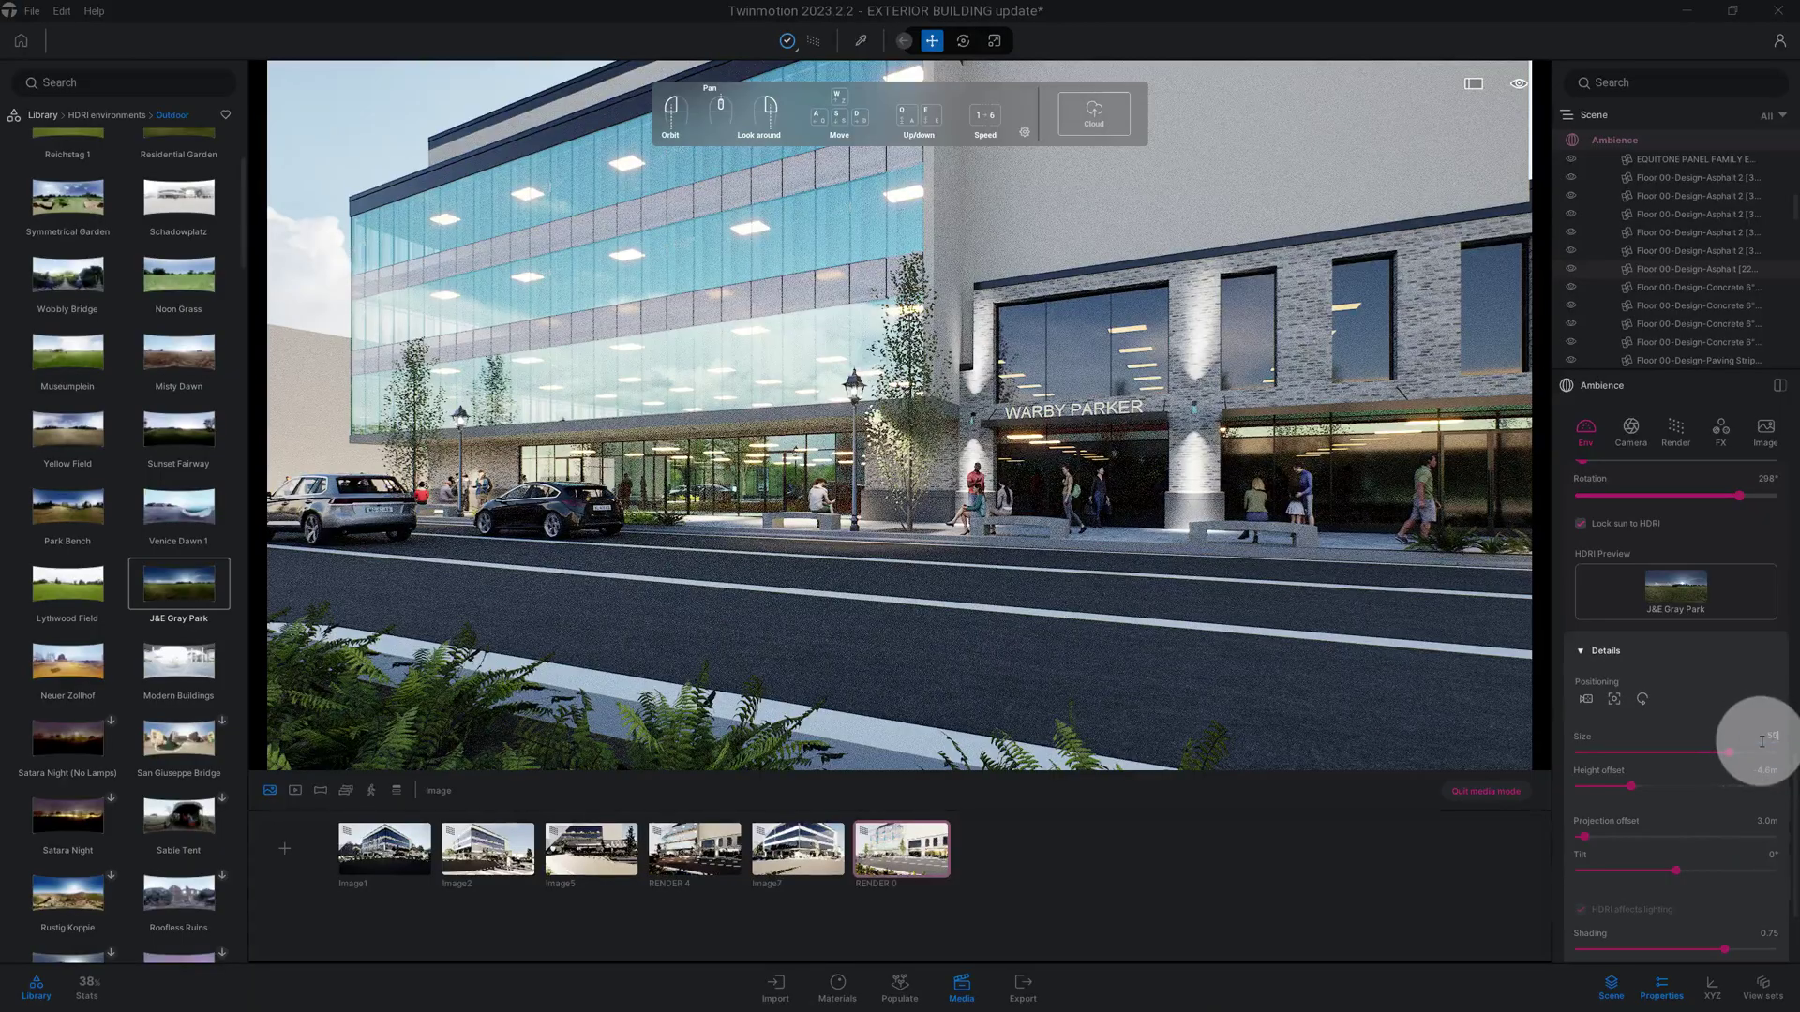
{"action": "key", "text": "Return"}
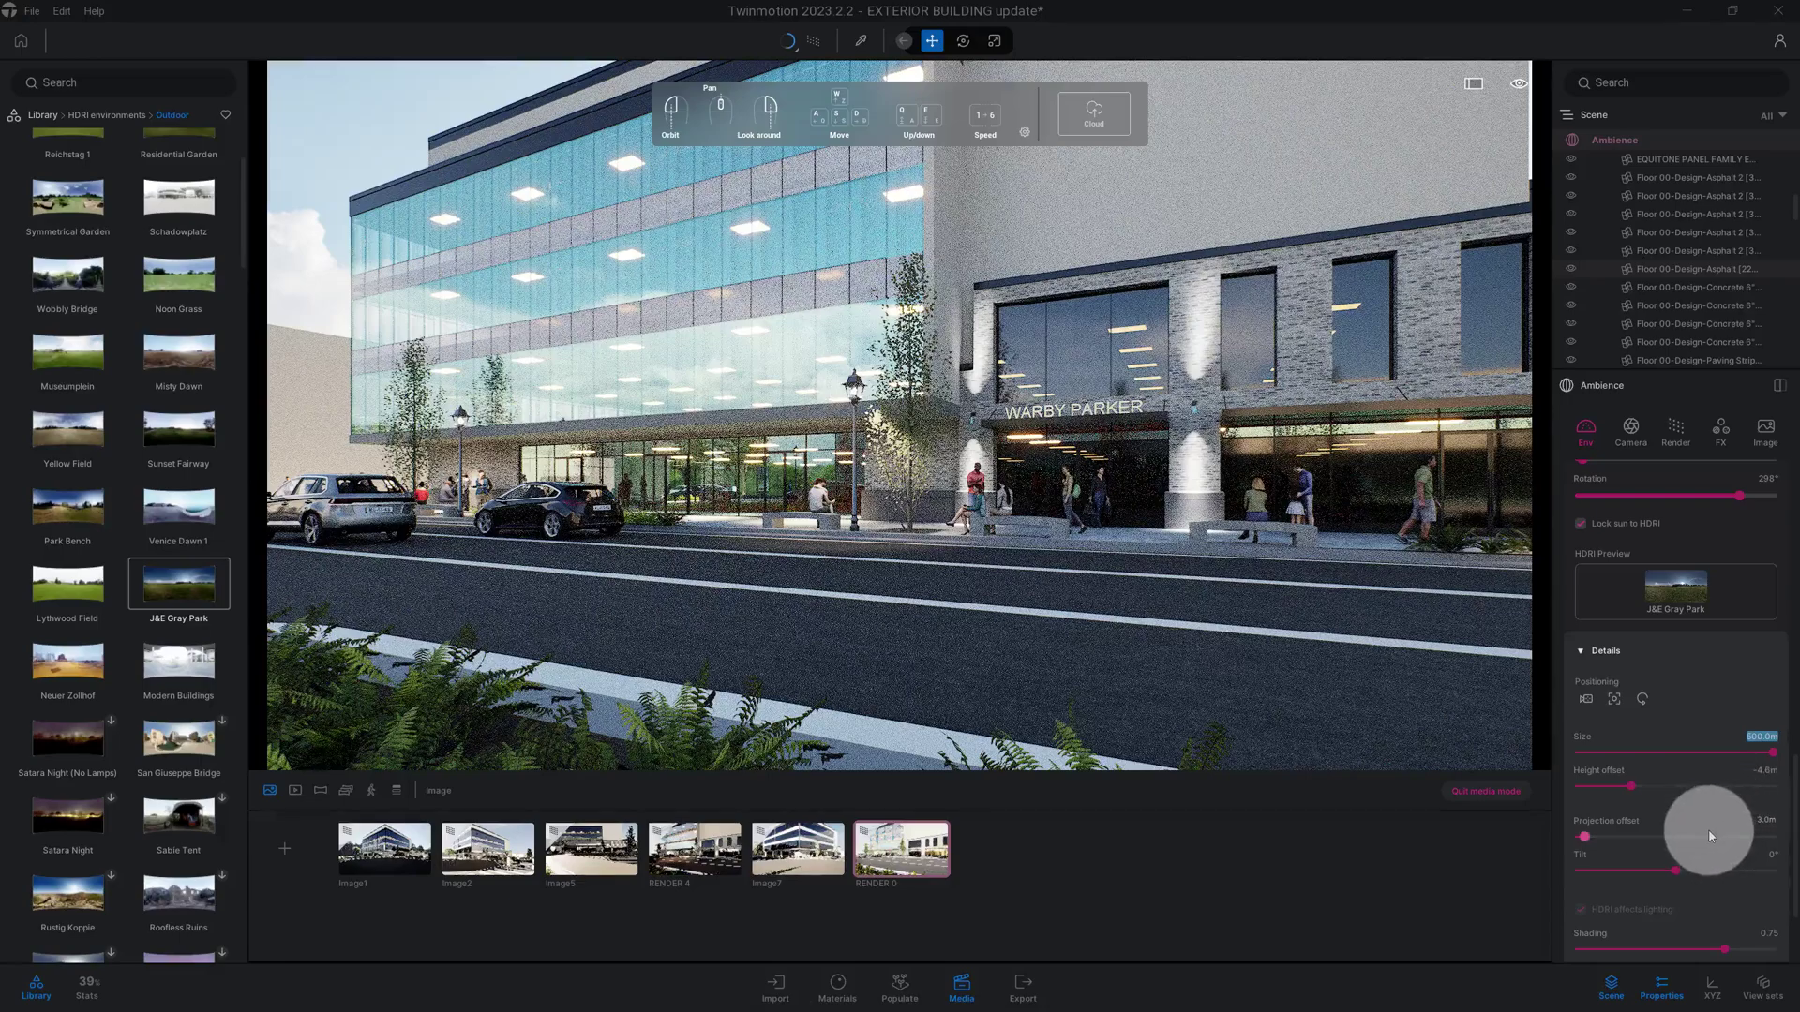
{"action": "scroll", "coordinate": [1709, 837], "scroll_direction": "down", "scroll_amount": 1}
{"action": "scroll", "coordinate": [1710, 836], "scroll_direction": "up", "scroll_amount": 2}
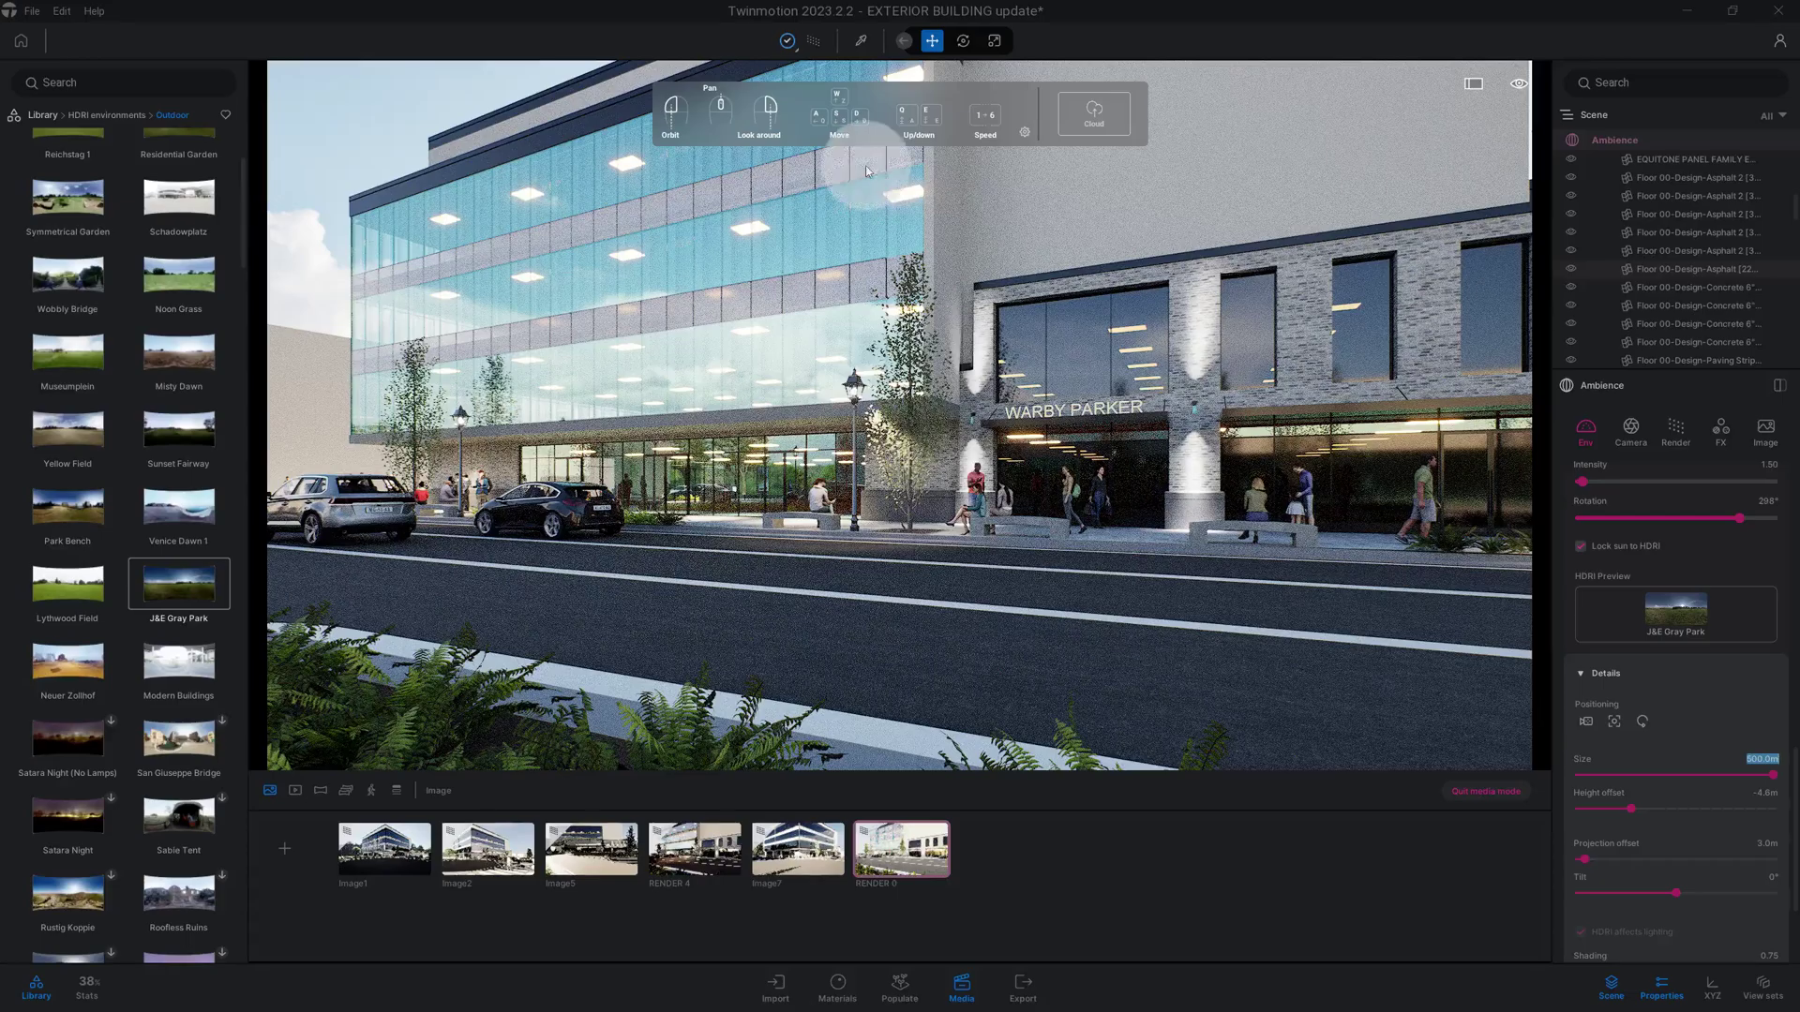
Step: Turn off the path-traced preview and switch the render to path tracing
{"action": "left_click", "coordinate": [814, 43]}
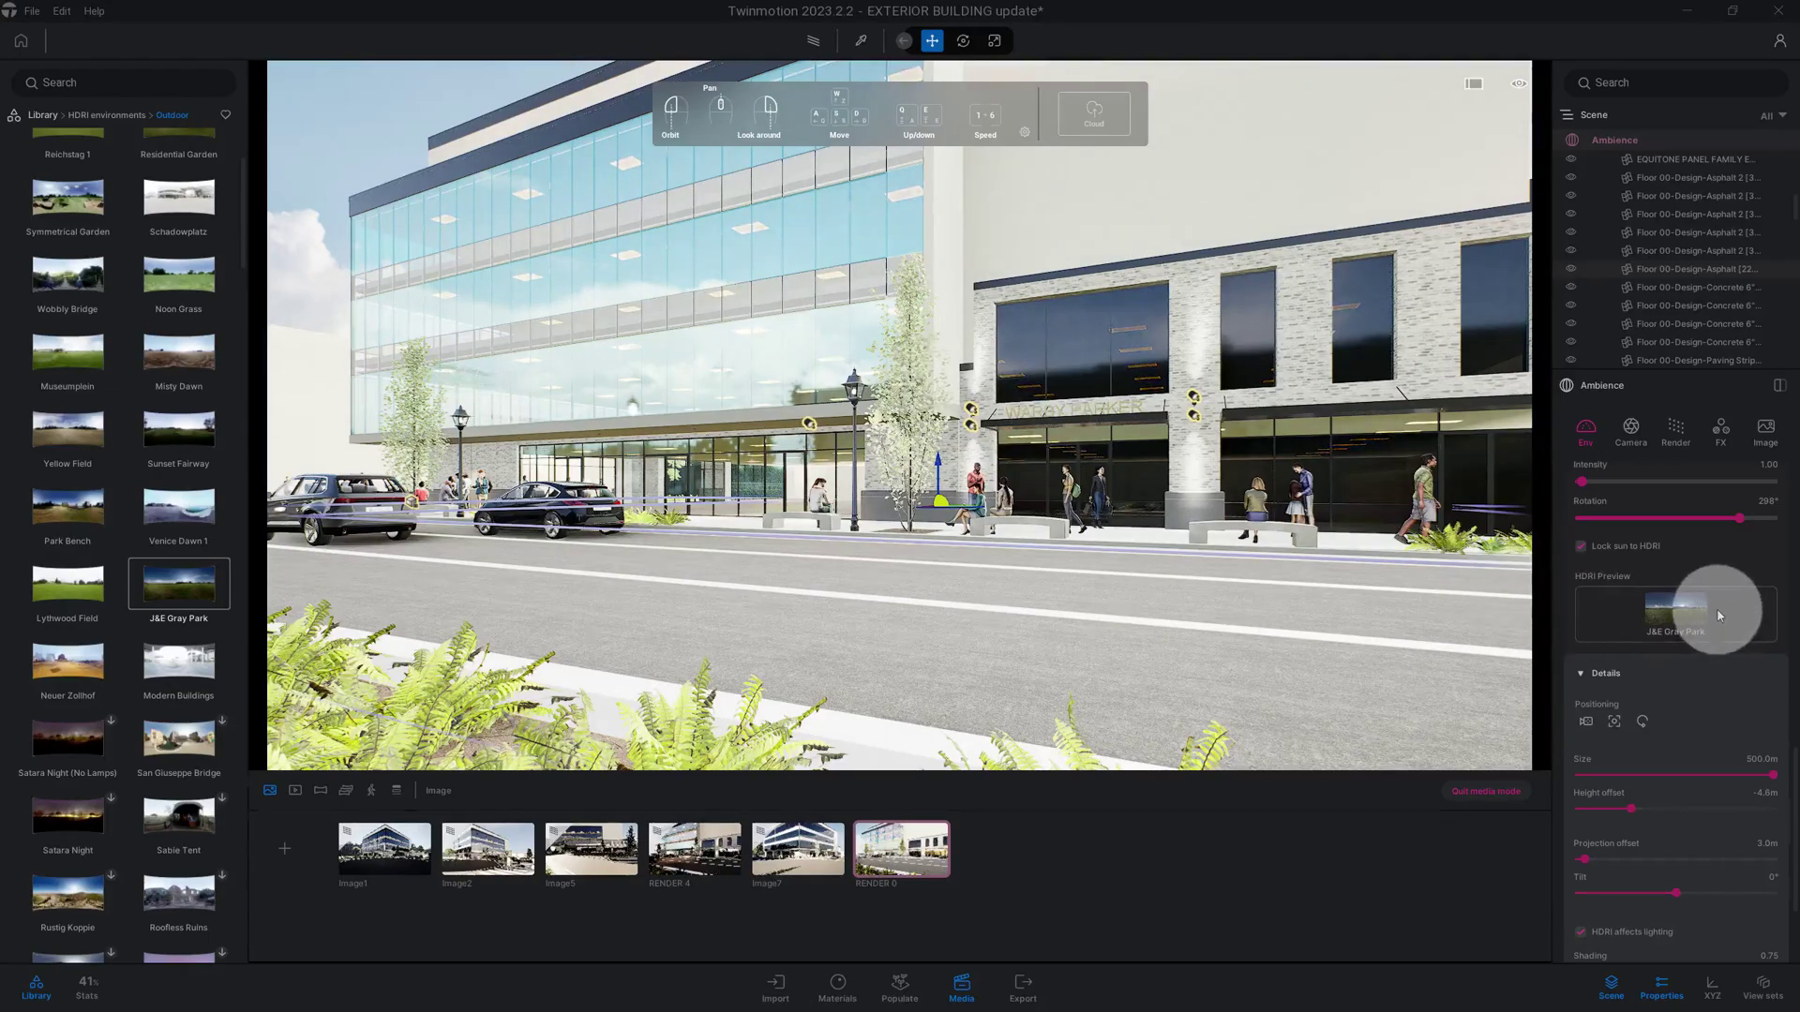
{"action": "left_click", "coordinate": [1684, 441]}
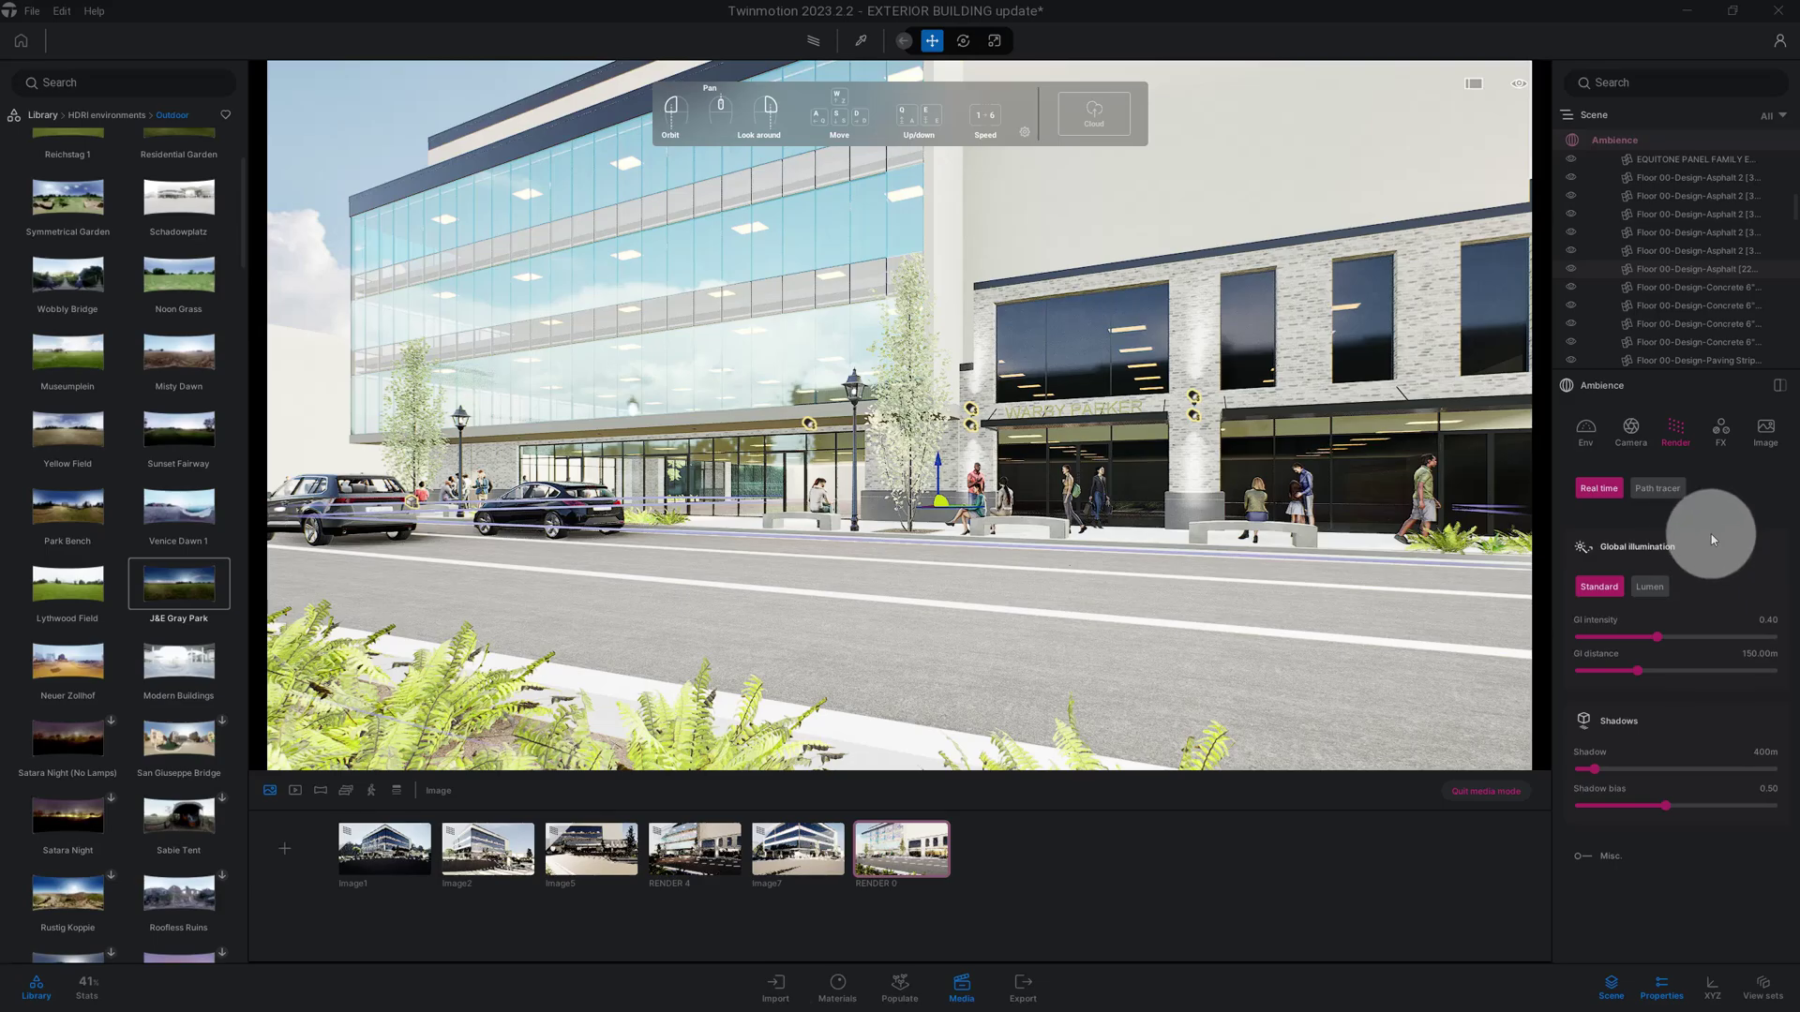
{"action": "left_click", "coordinate": [1657, 488]}
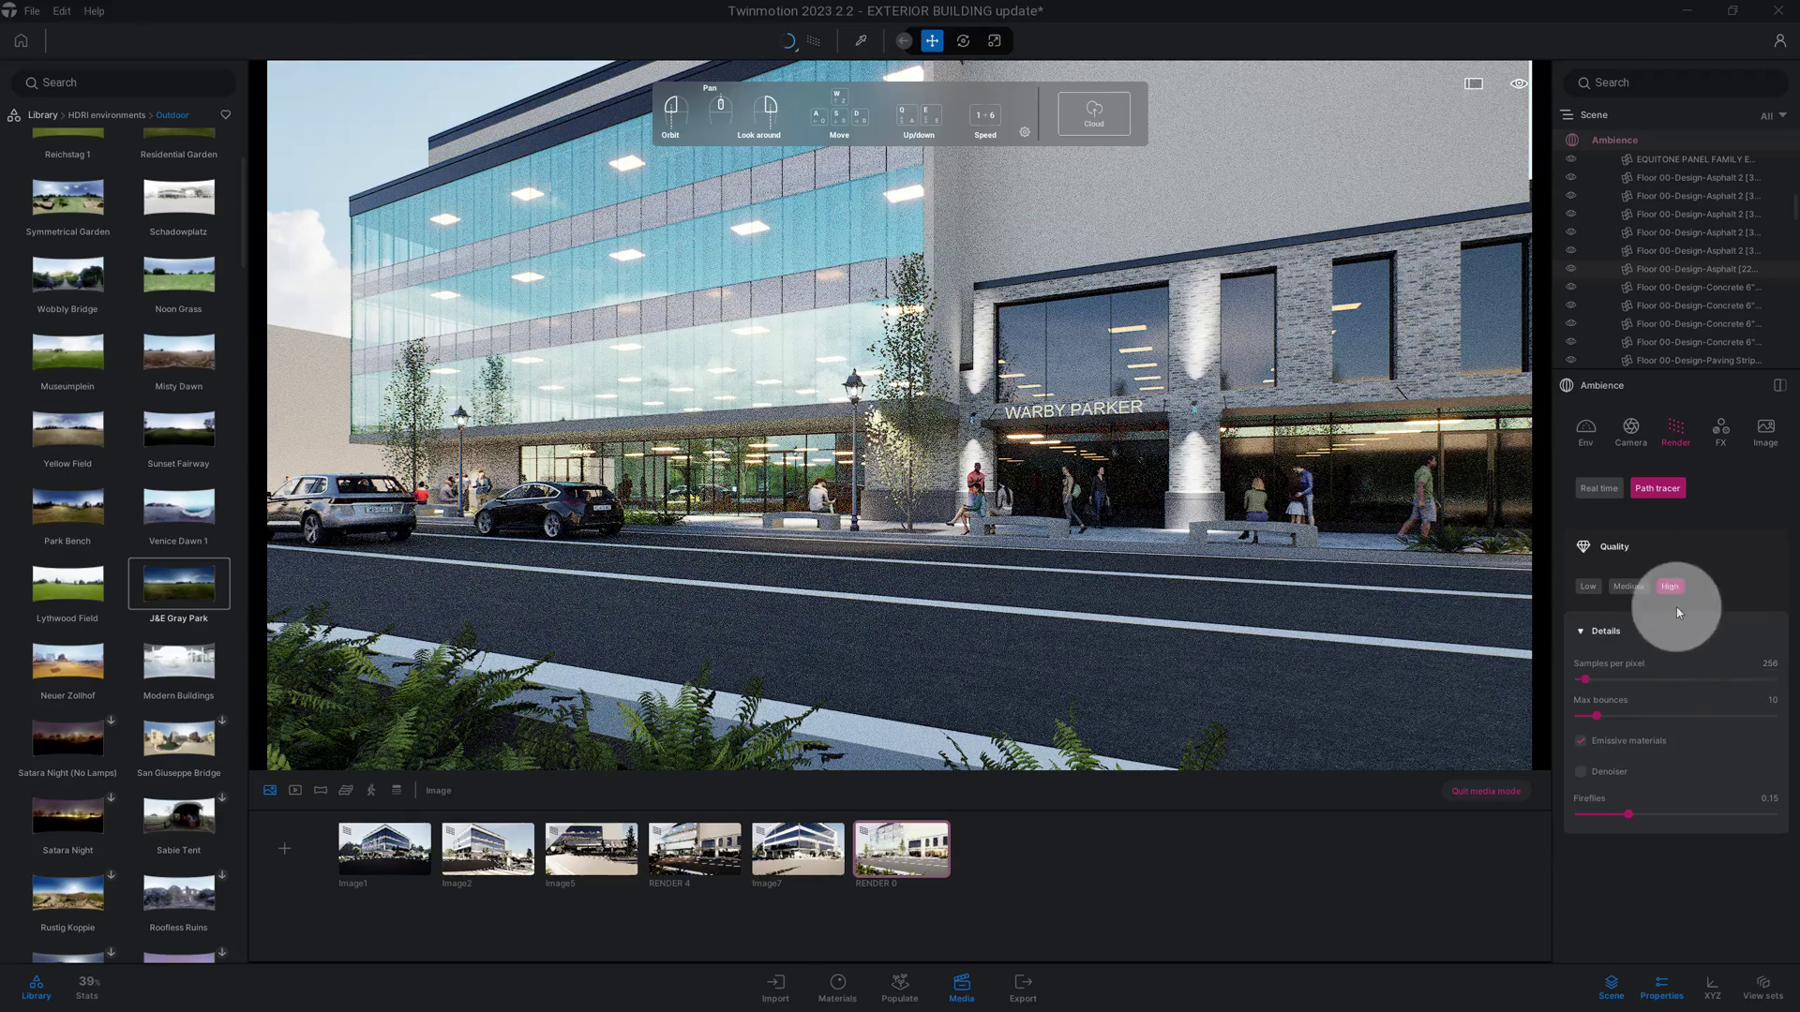
Step: Set the path tracer to 2000 samples per pixel and 15 max bounces
{"action": "left_click", "coordinate": [1780, 672]}
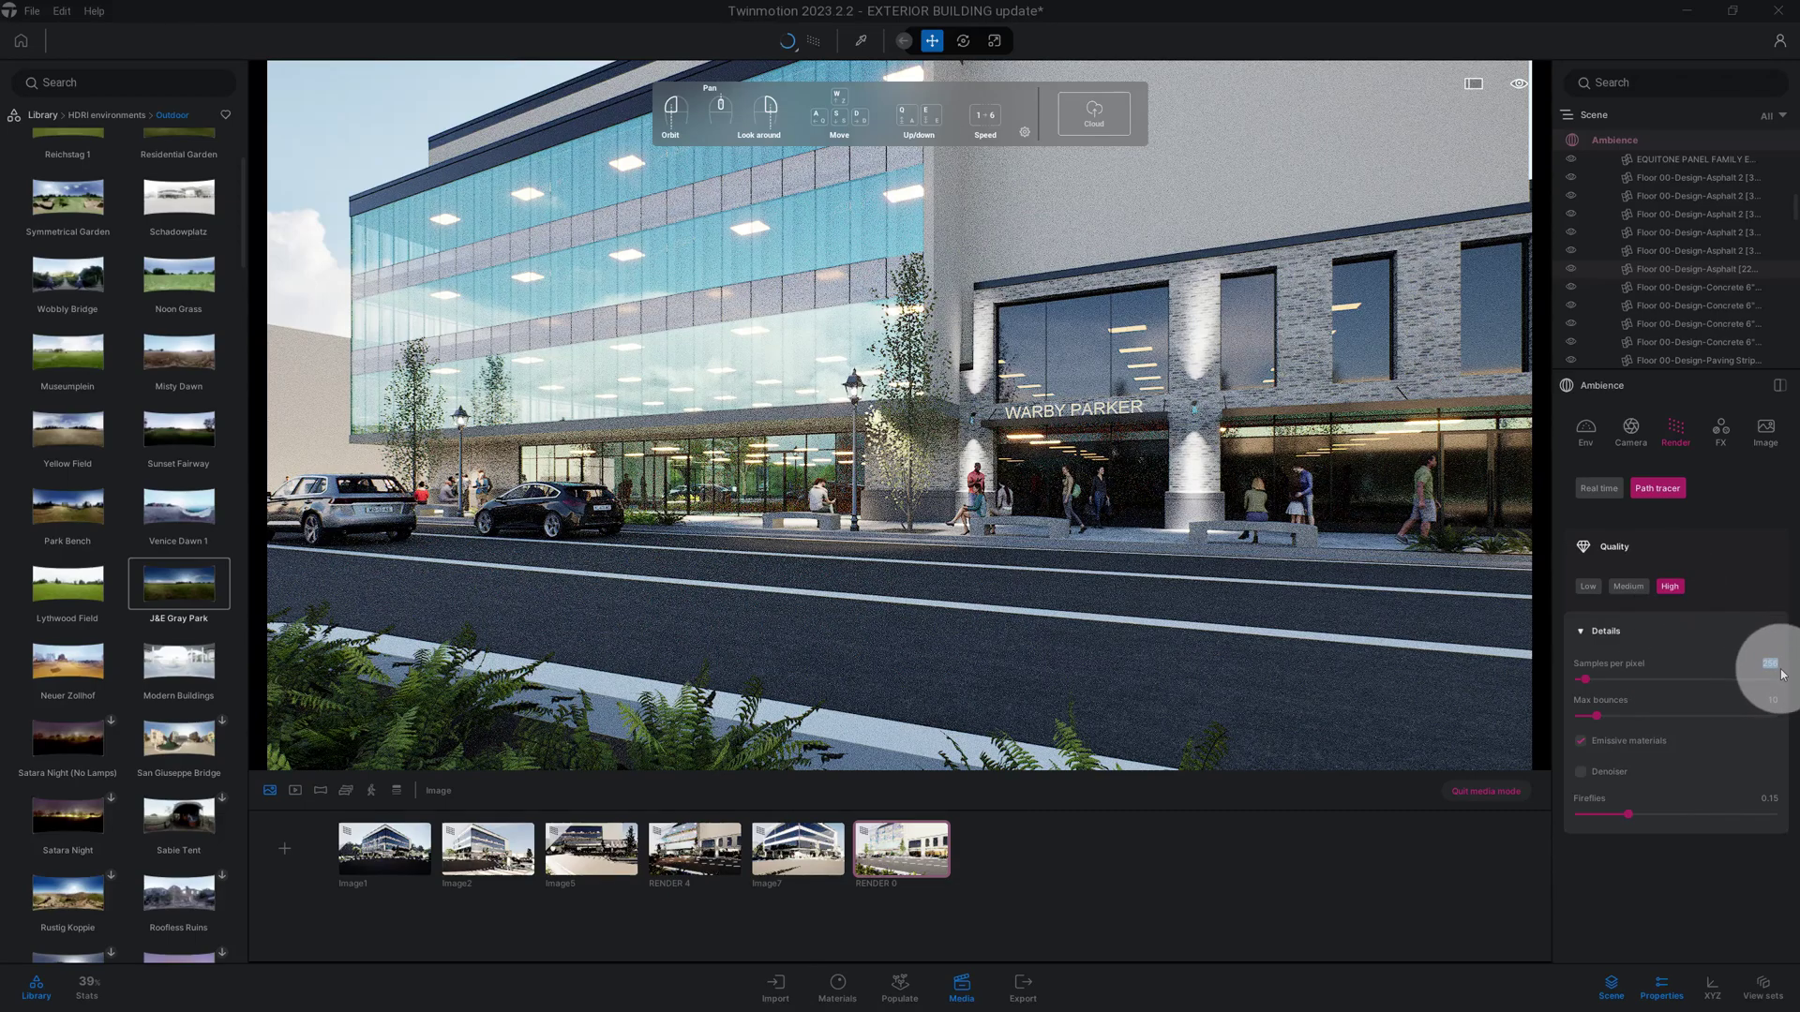
{"action": "type", "text": "200"}
{"action": "key", "text": "Return"}
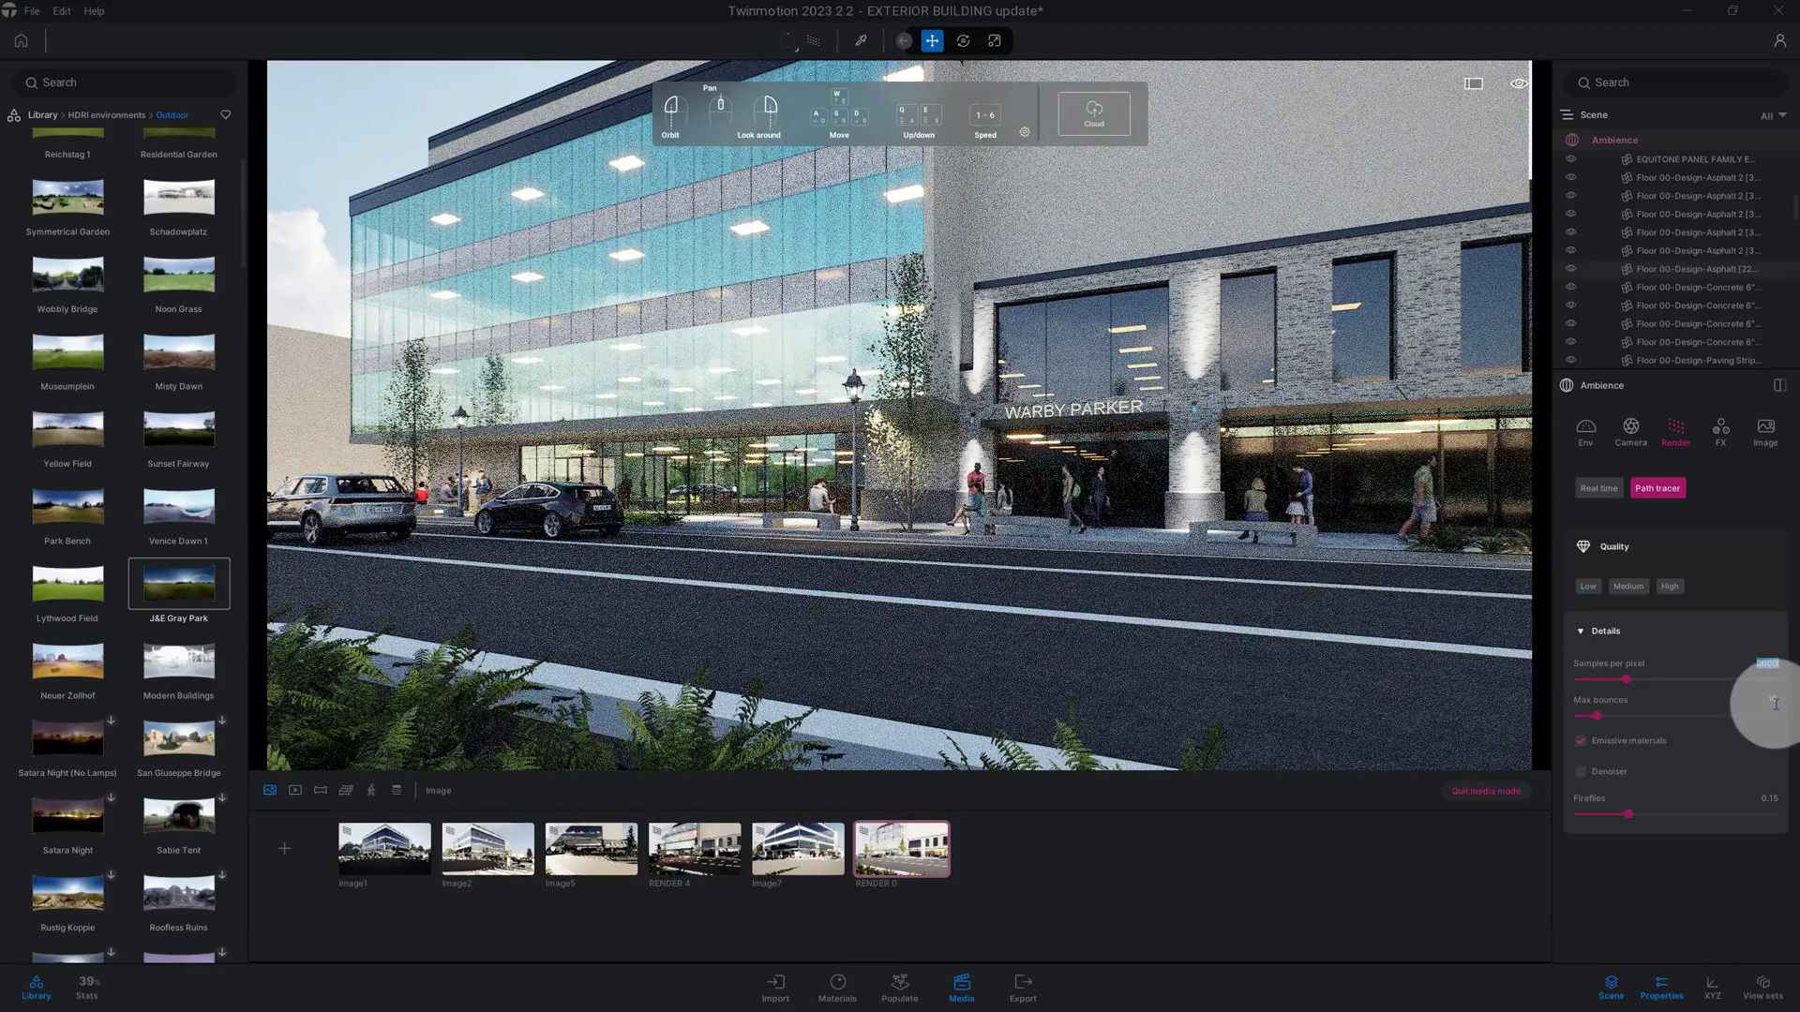
{"action": "left_click", "coordinate": [1772, 701]}
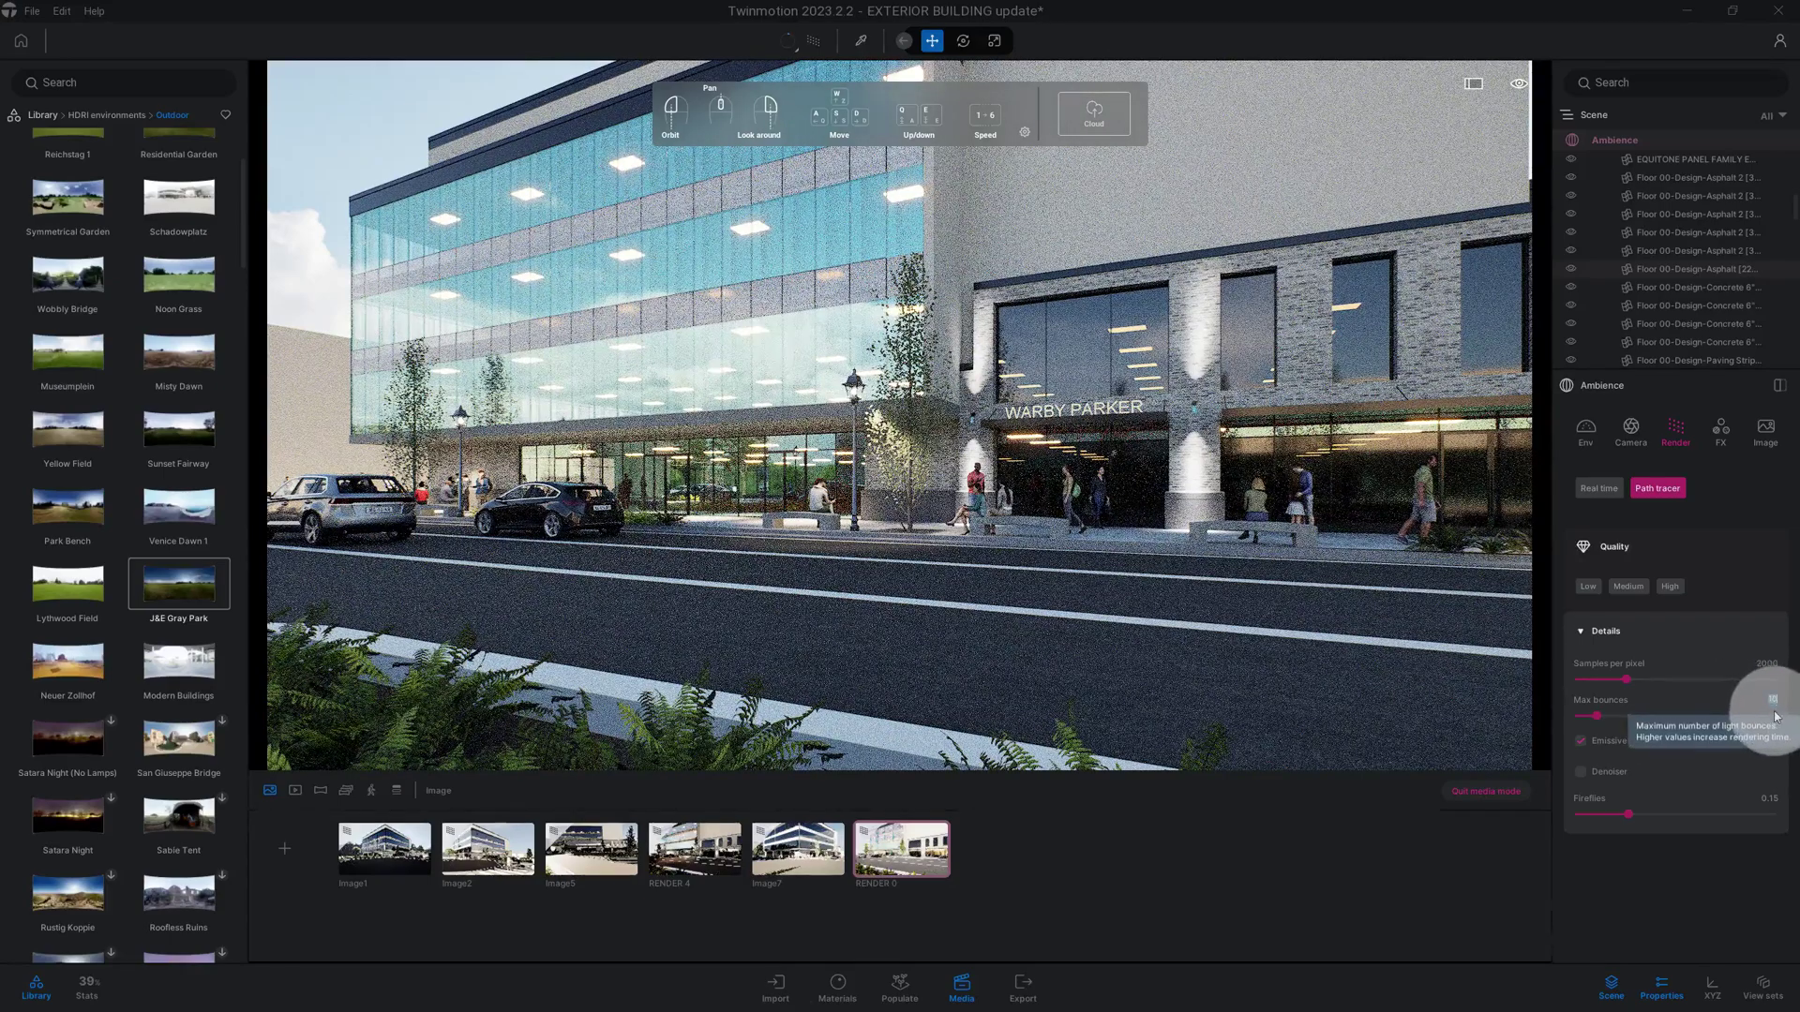
{"action": "key", "text": "Return"}
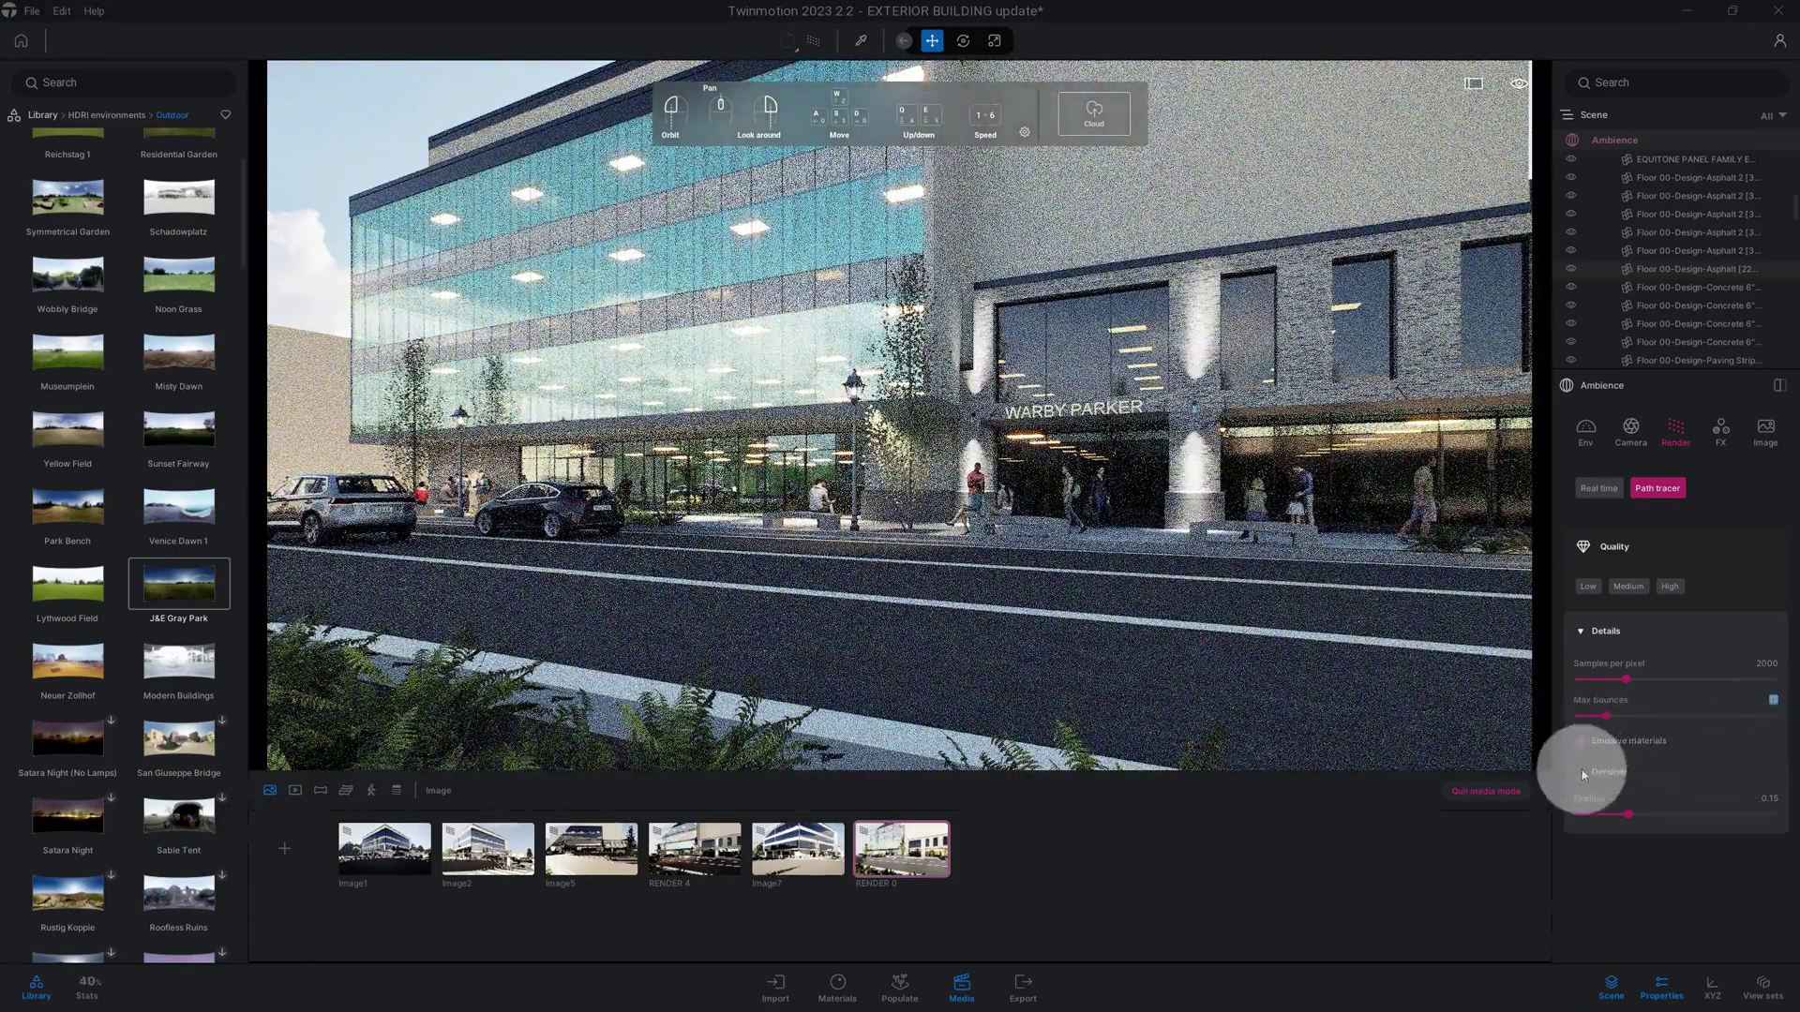
{"action": "left_click", "coordinate": [1745, 812]}
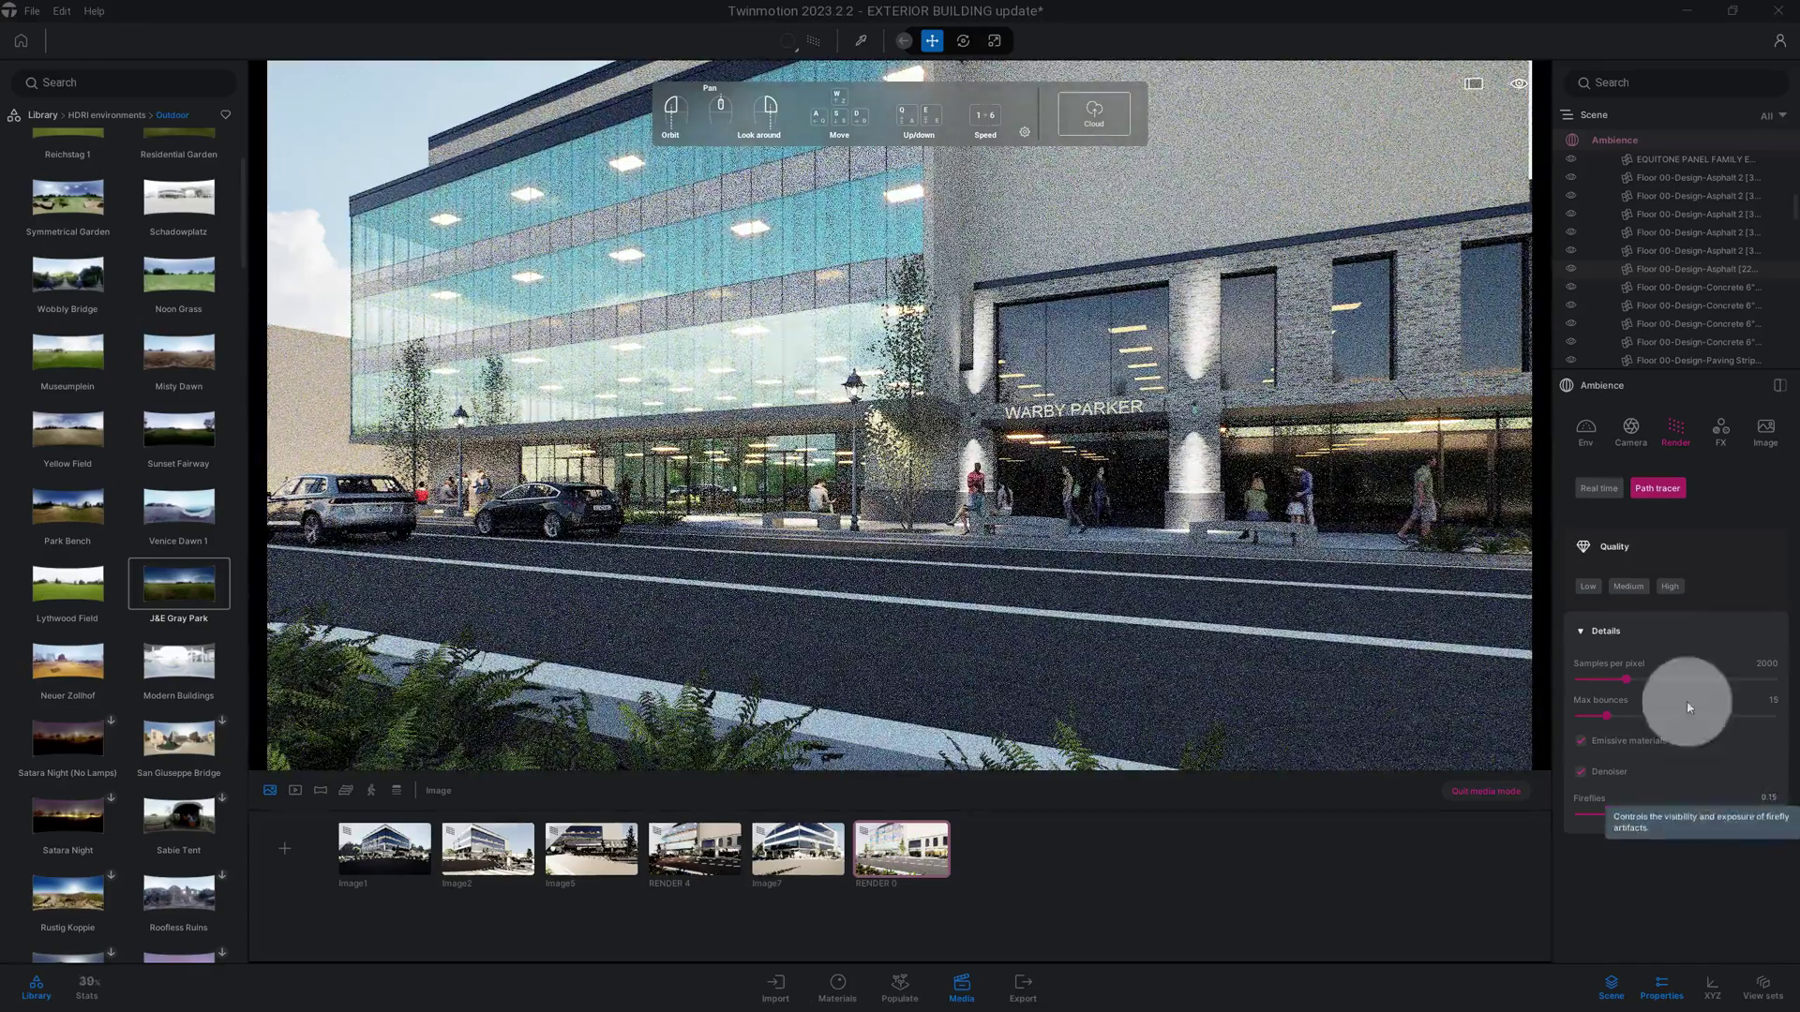
{"action": "left_click", "coordinate": [1724, 433]}
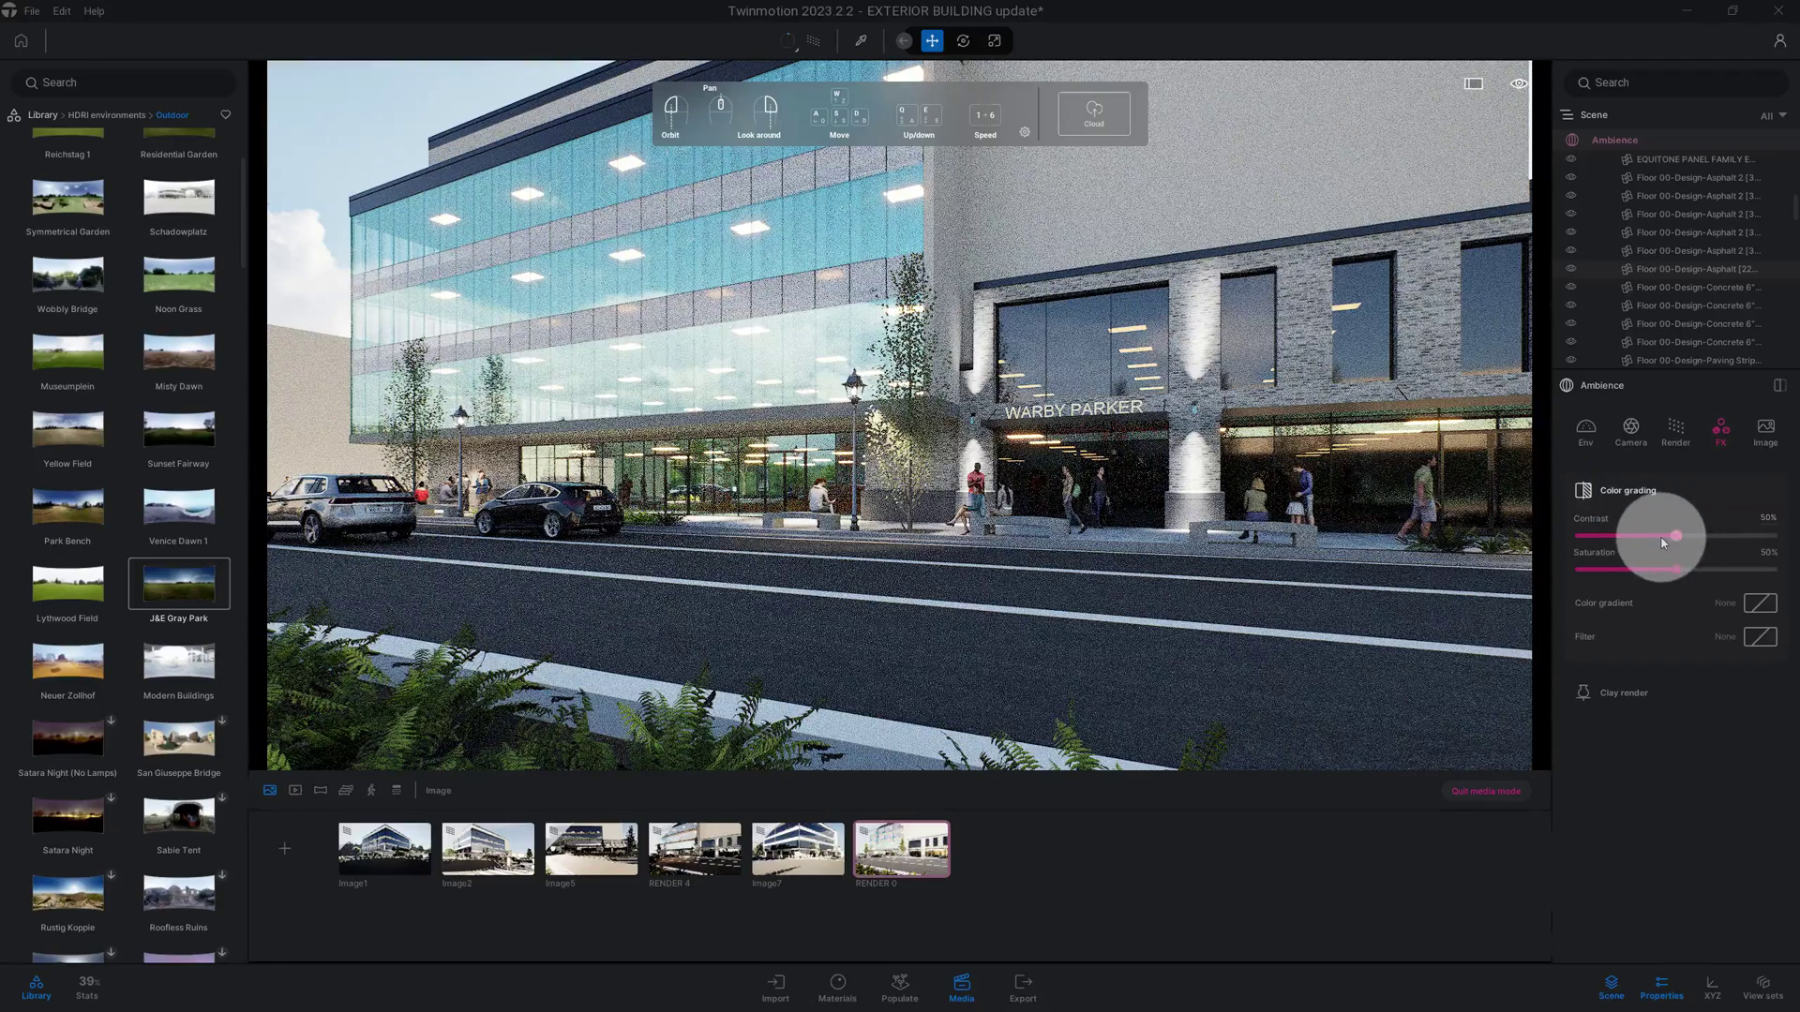
Step: Set colour grading Contrast to 55% and Saturation to 35%
{"action": "left_click", "coordinate": [1766, 521]}
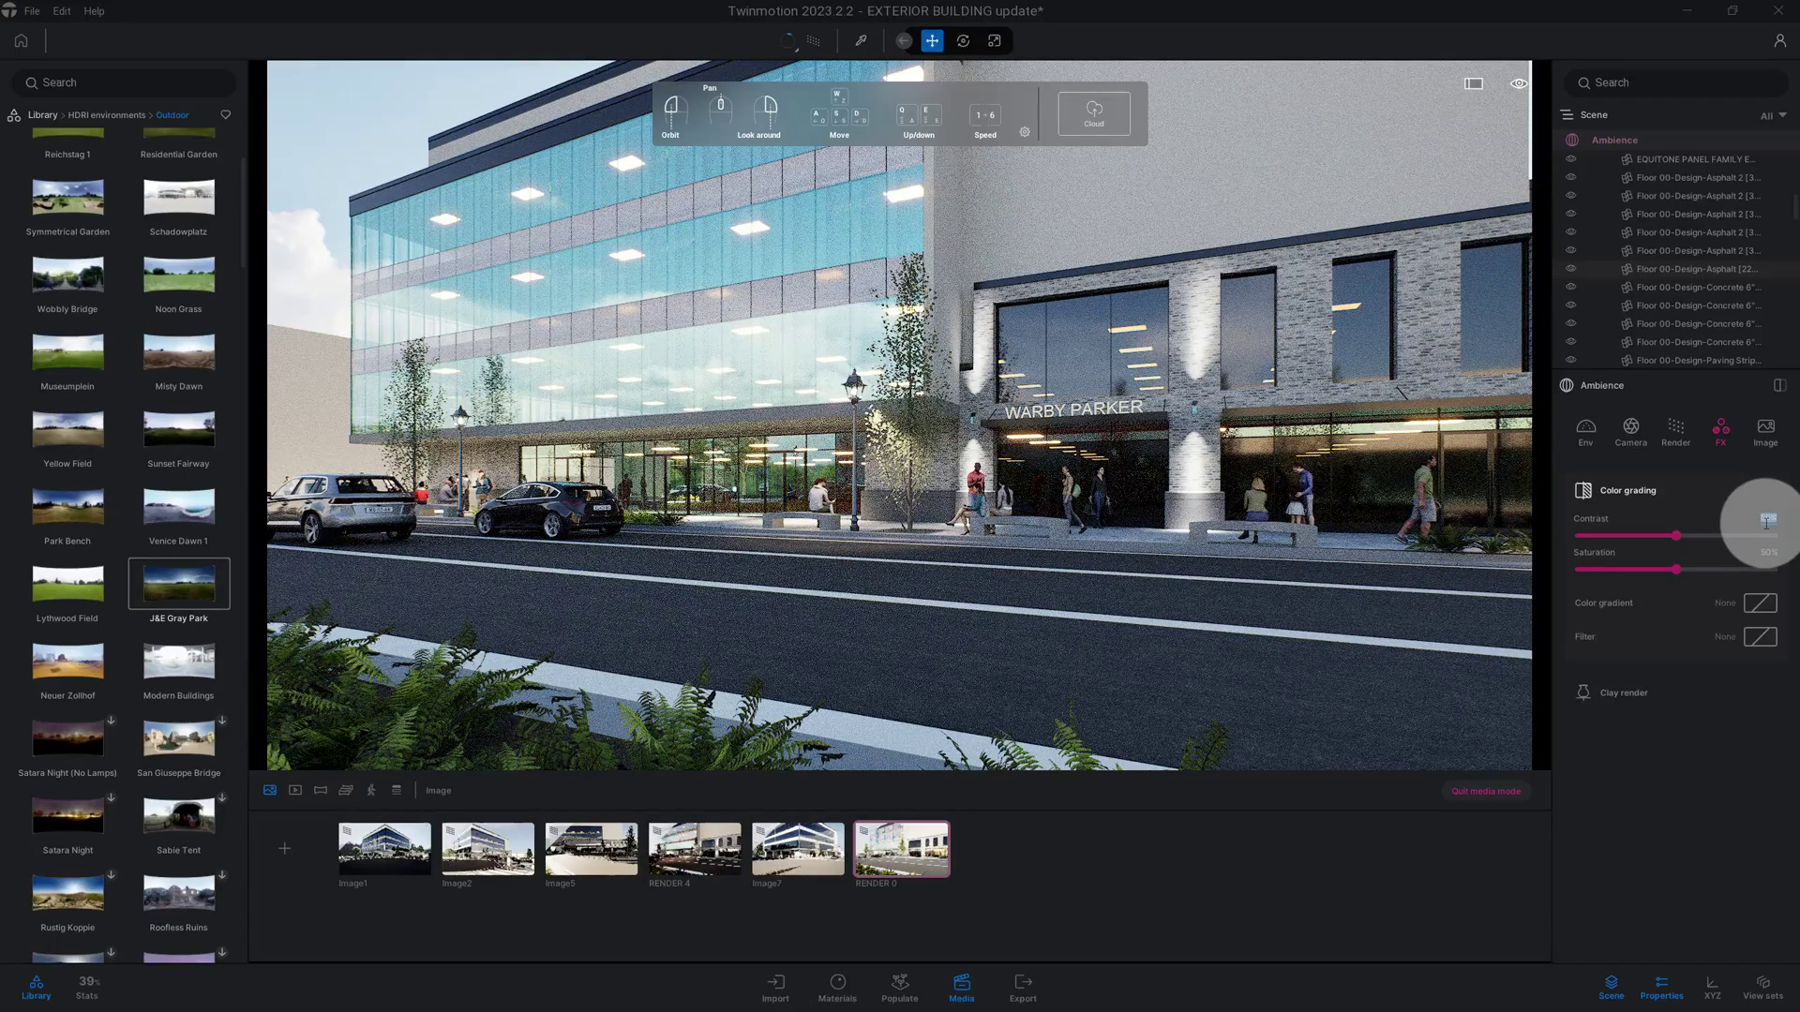
{"action": "type", "text": "55"}
{"action": "key", "text": "Return"}
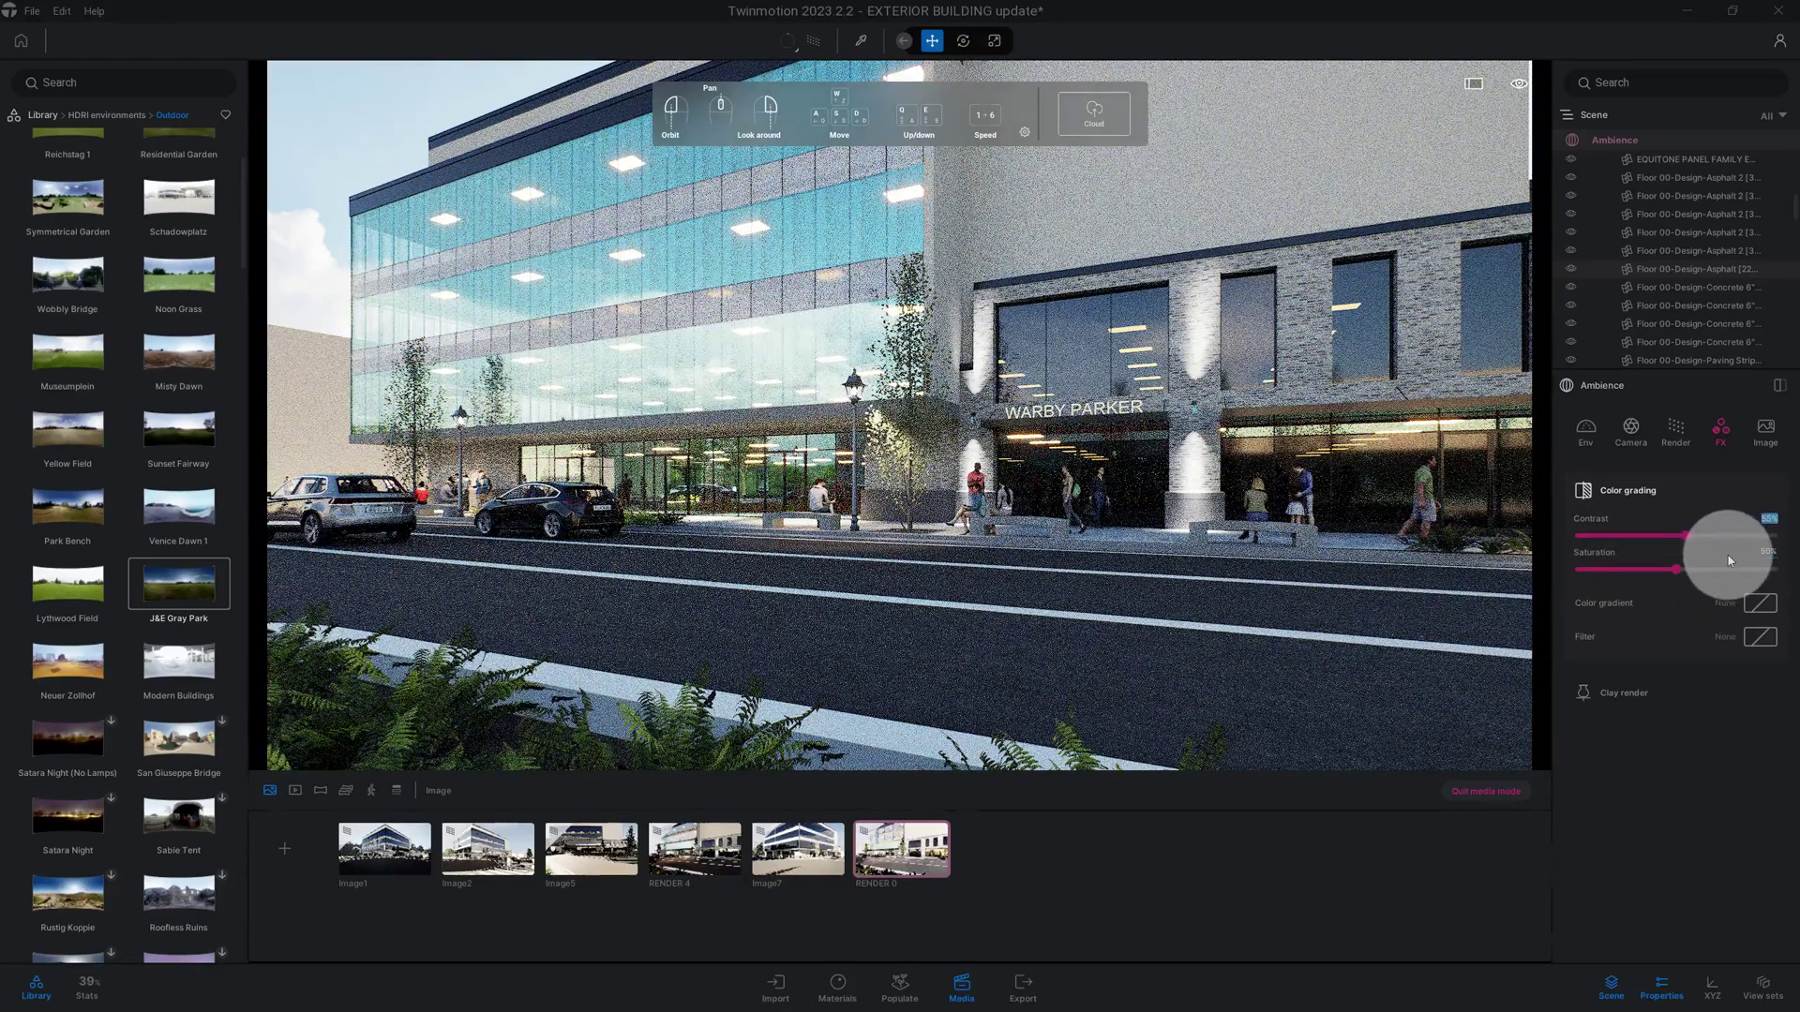
{"action": "left_click", "coordinate": [1765, 554]}
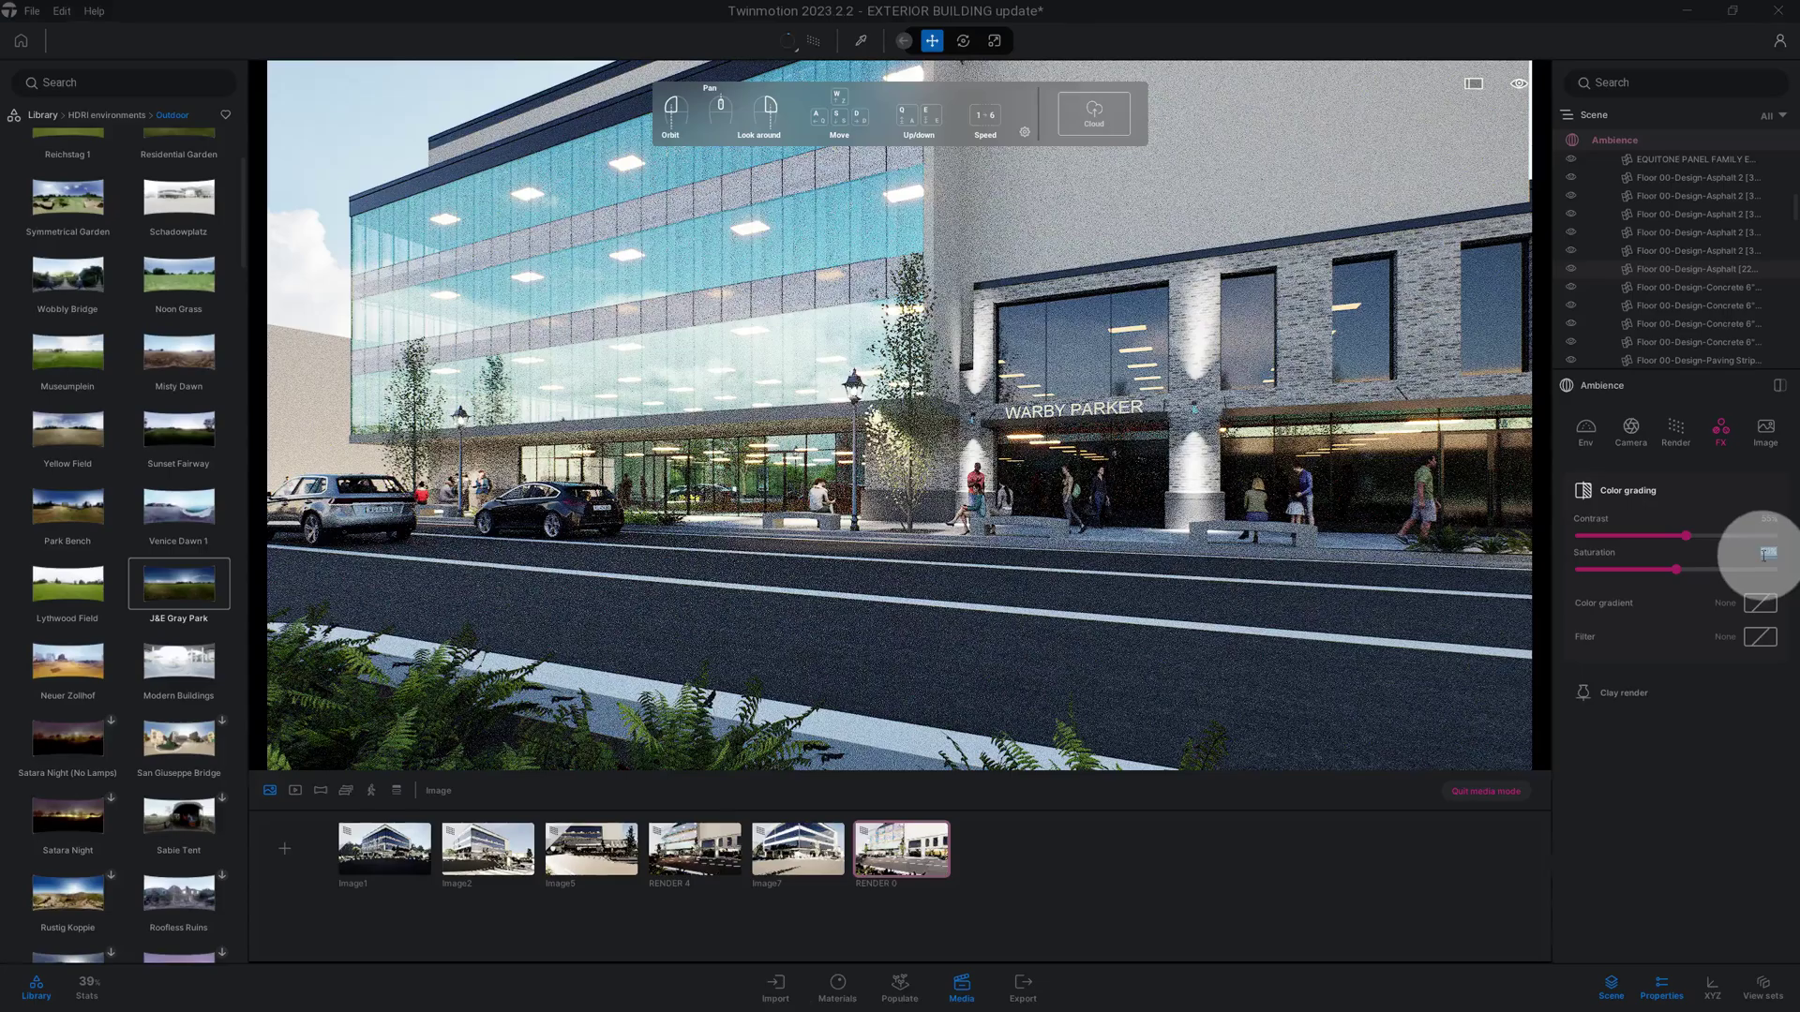
{"action": "type", "text": "55"}
{"action": "key", "text": "Return"}
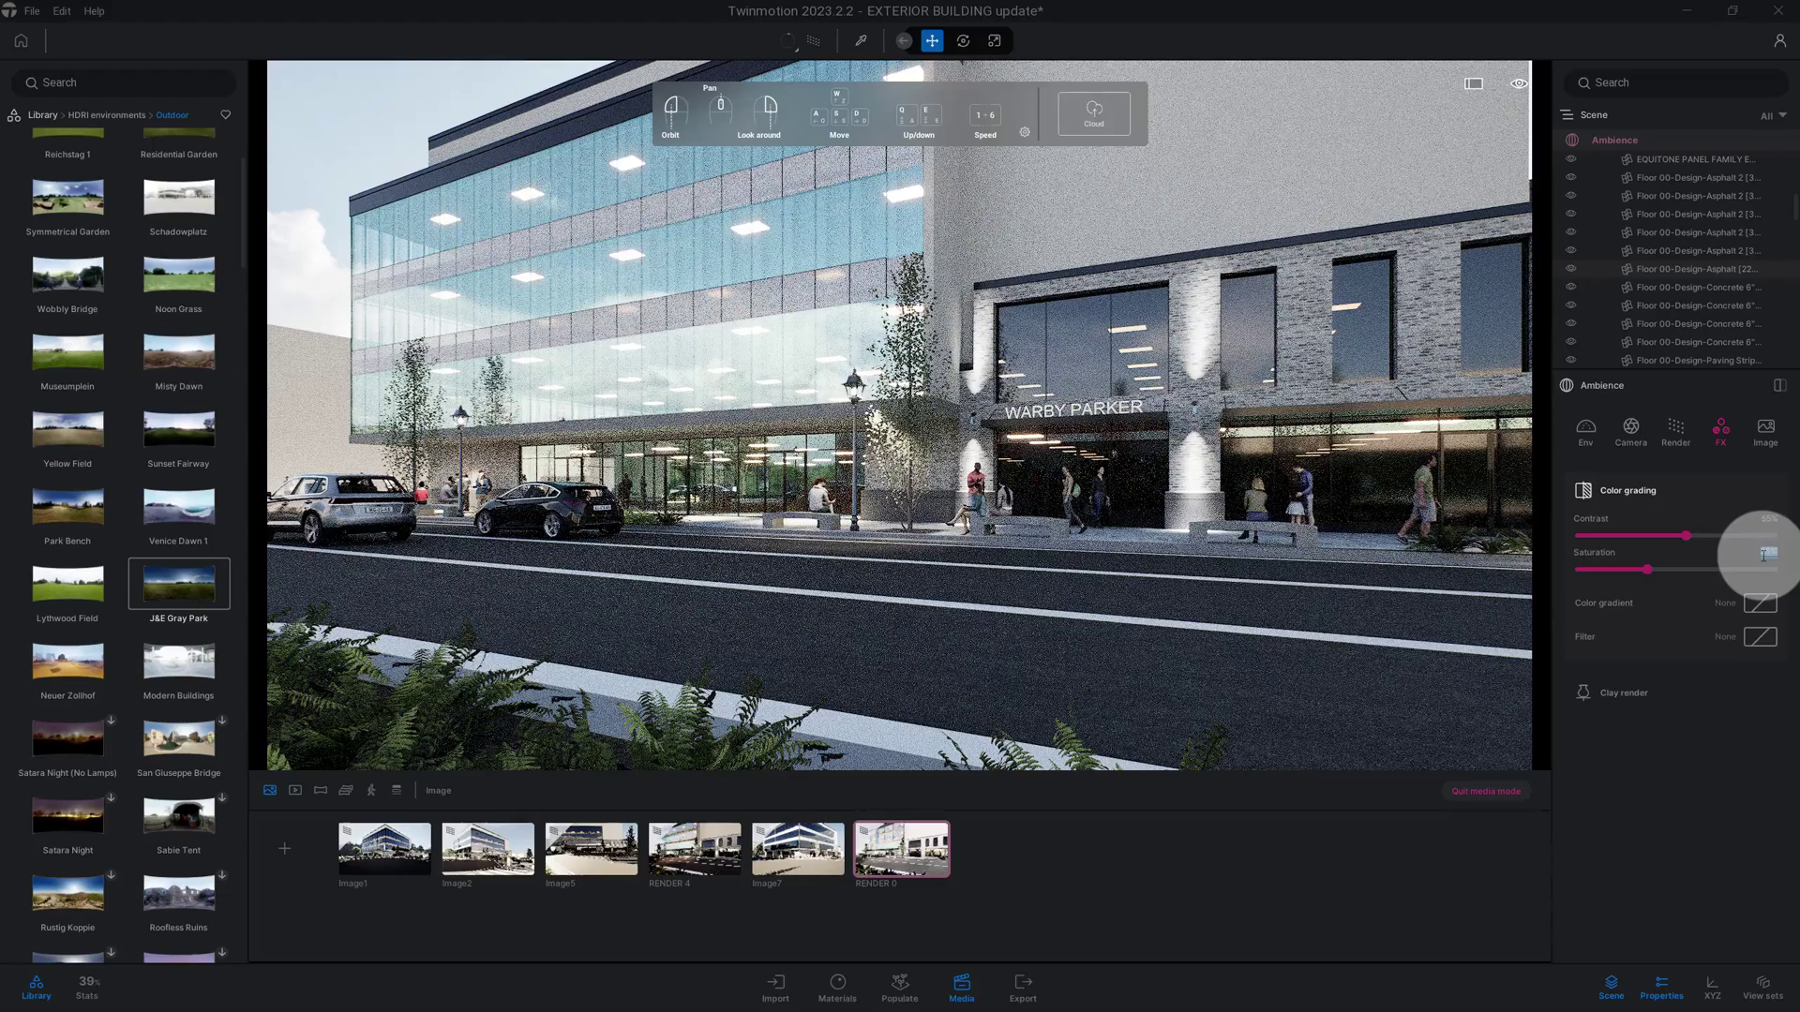
{"action": "left_click", "coordinate": [1011, 635]}
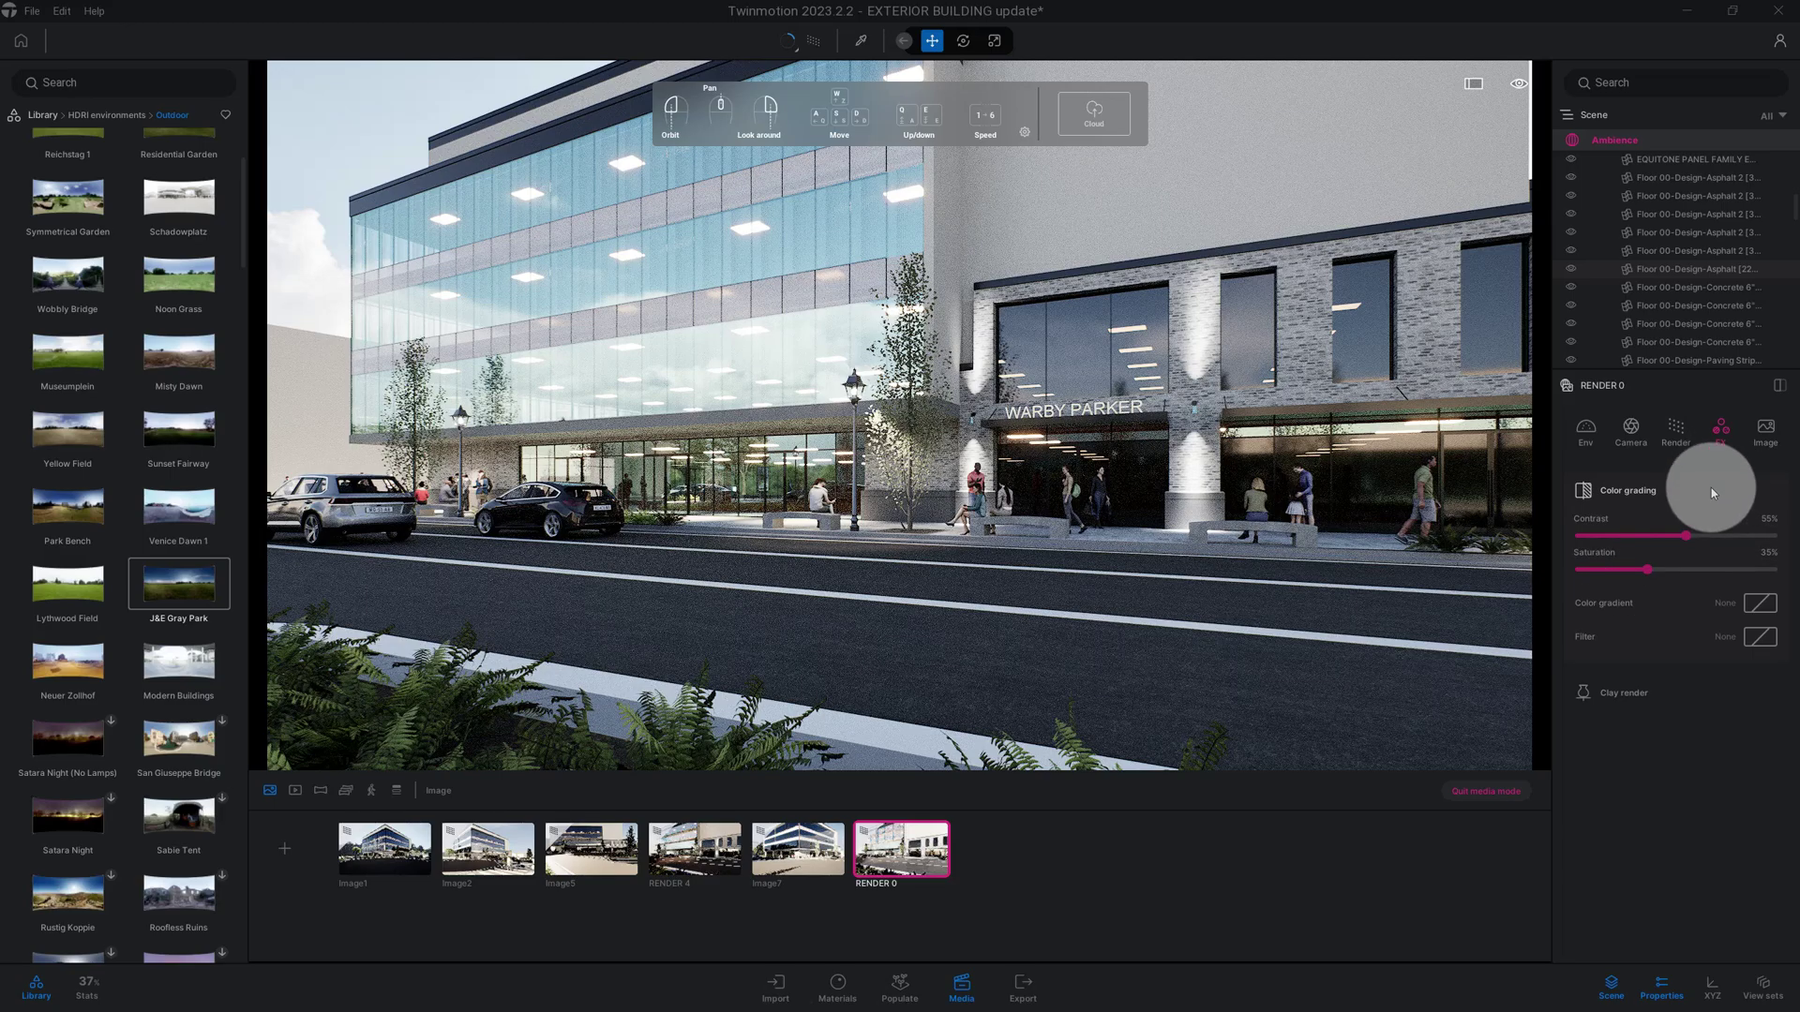
Step: Keep the image output size at 4K UHD 3840×2160
{"action": "left_click", "coordinate": [1763, 440]}
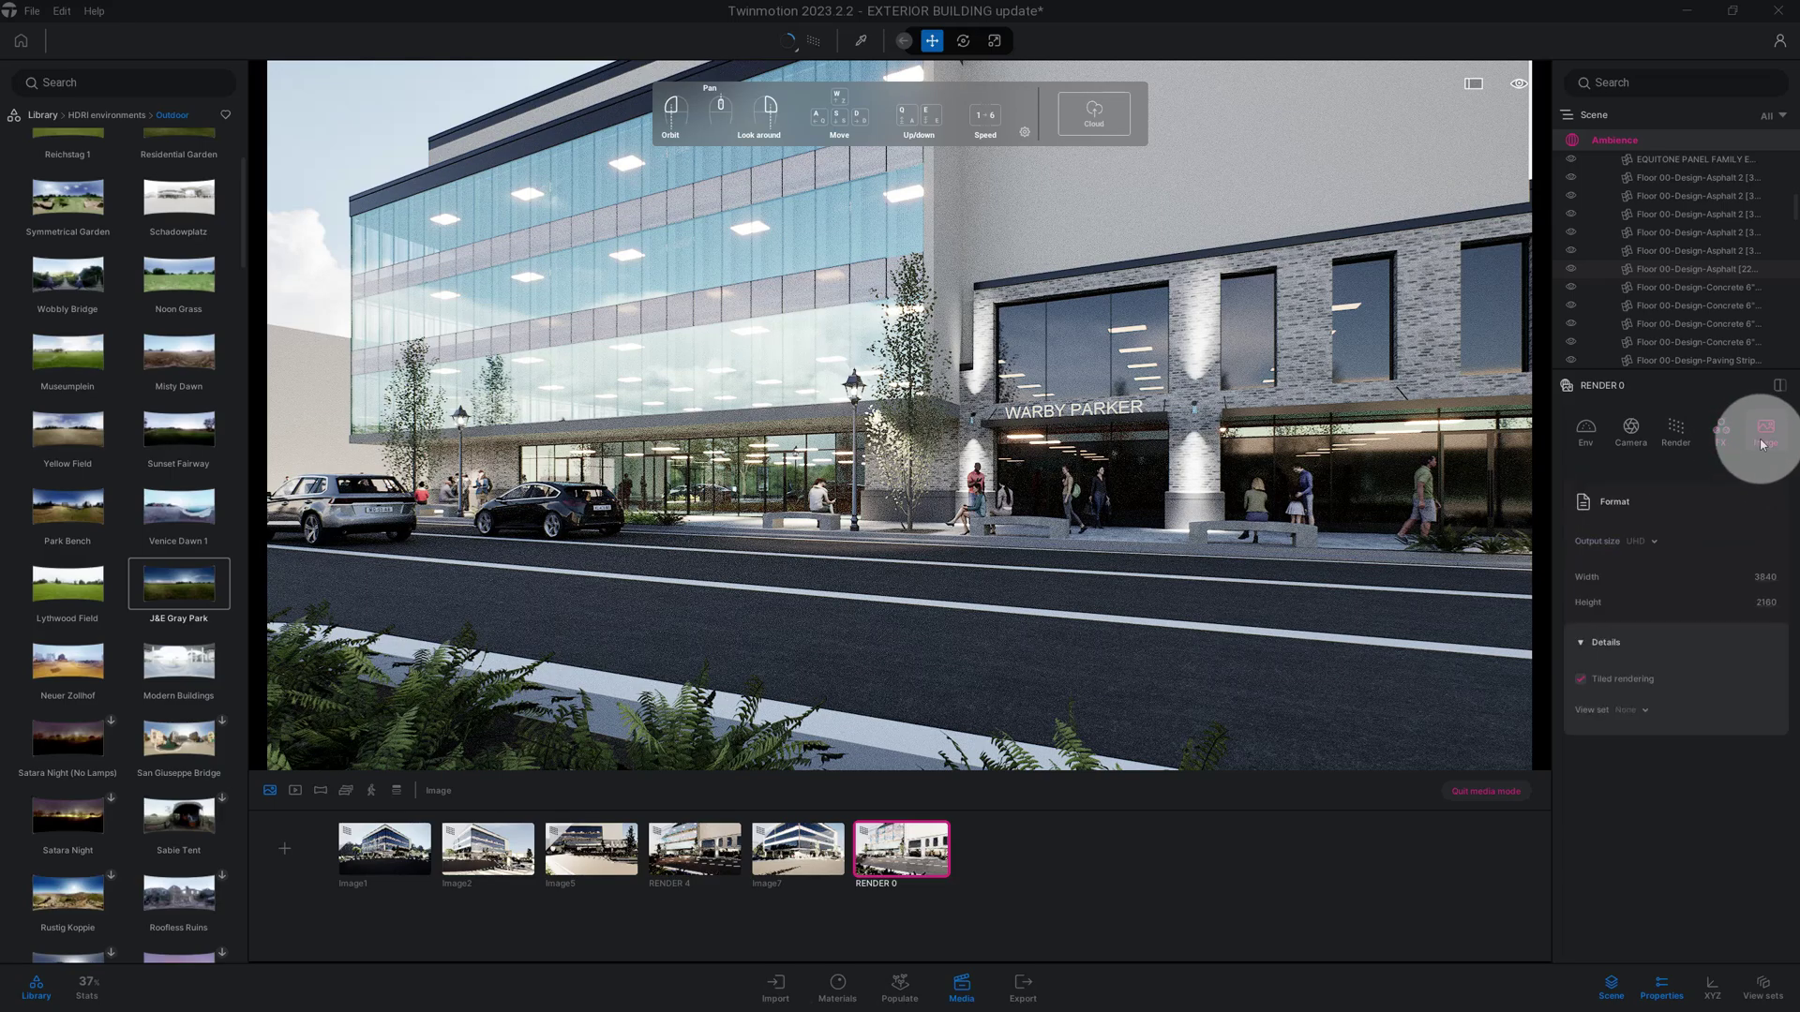
{"action": "left_click", "coordinate": [1654, 542]}
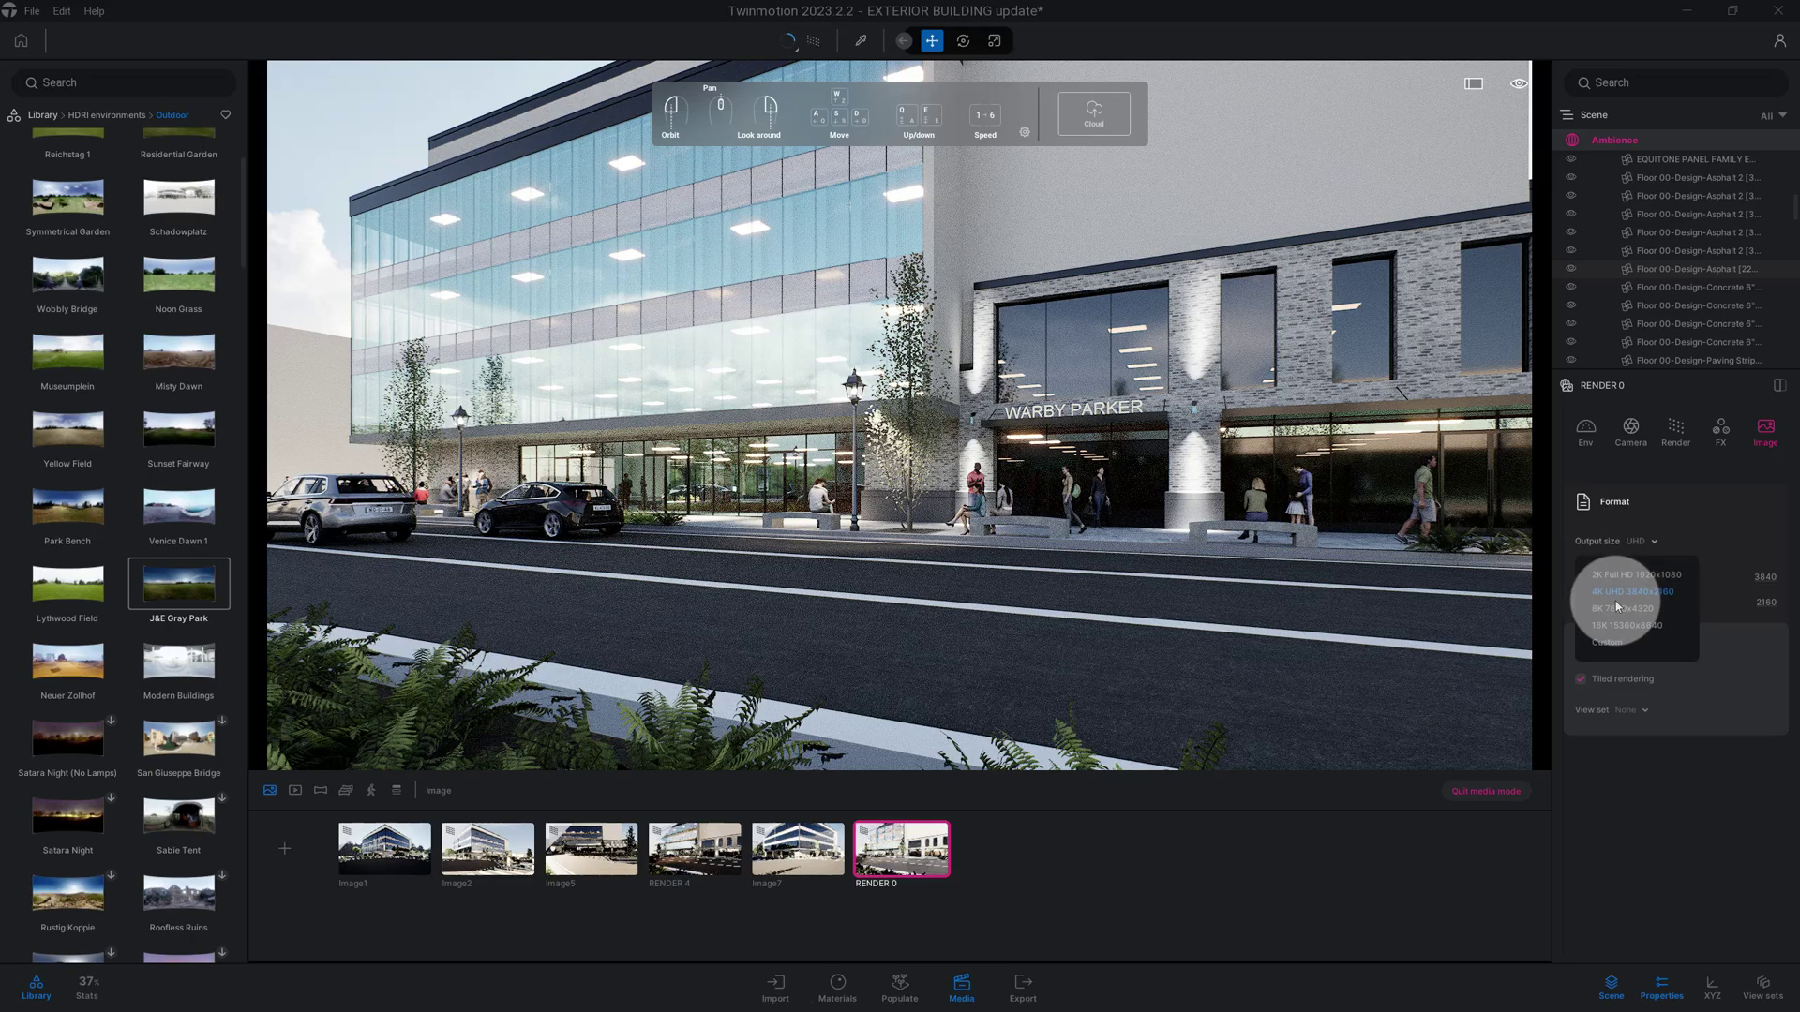
{"action": "left_click", "coordinate": [1710, 526]}
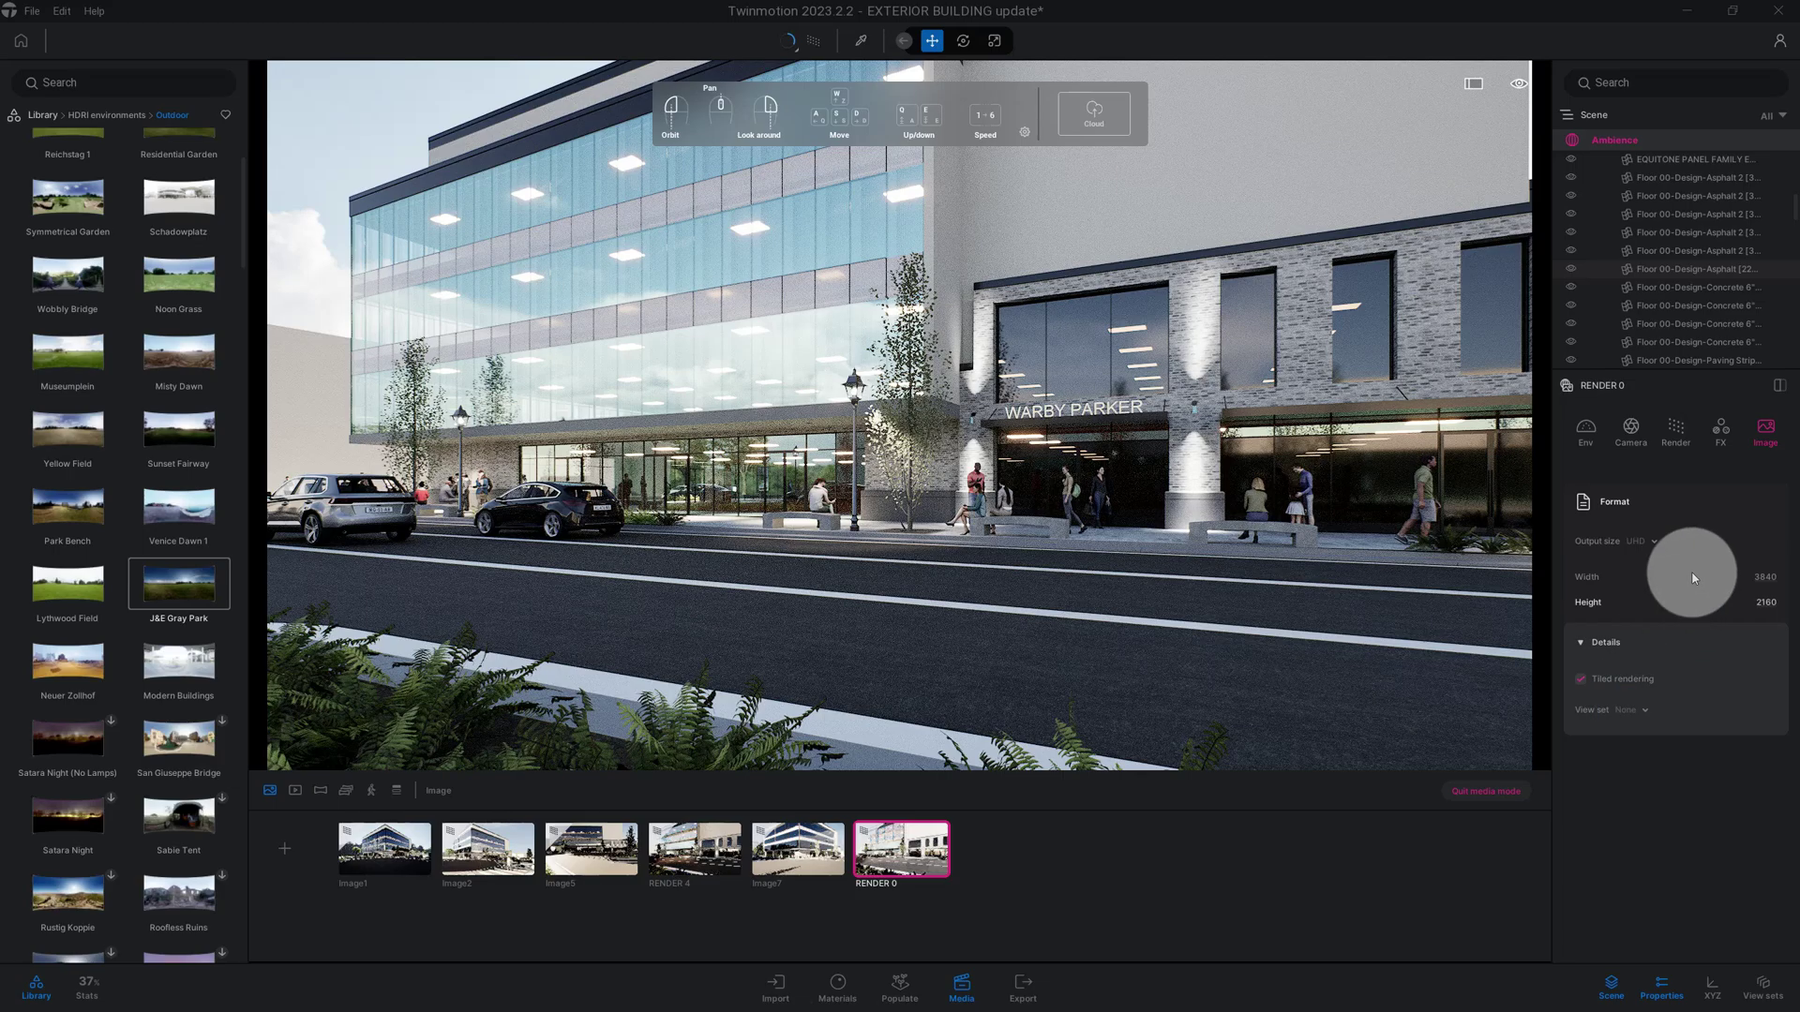
{"action": "left_click", "coordinate": [1671, 497]}
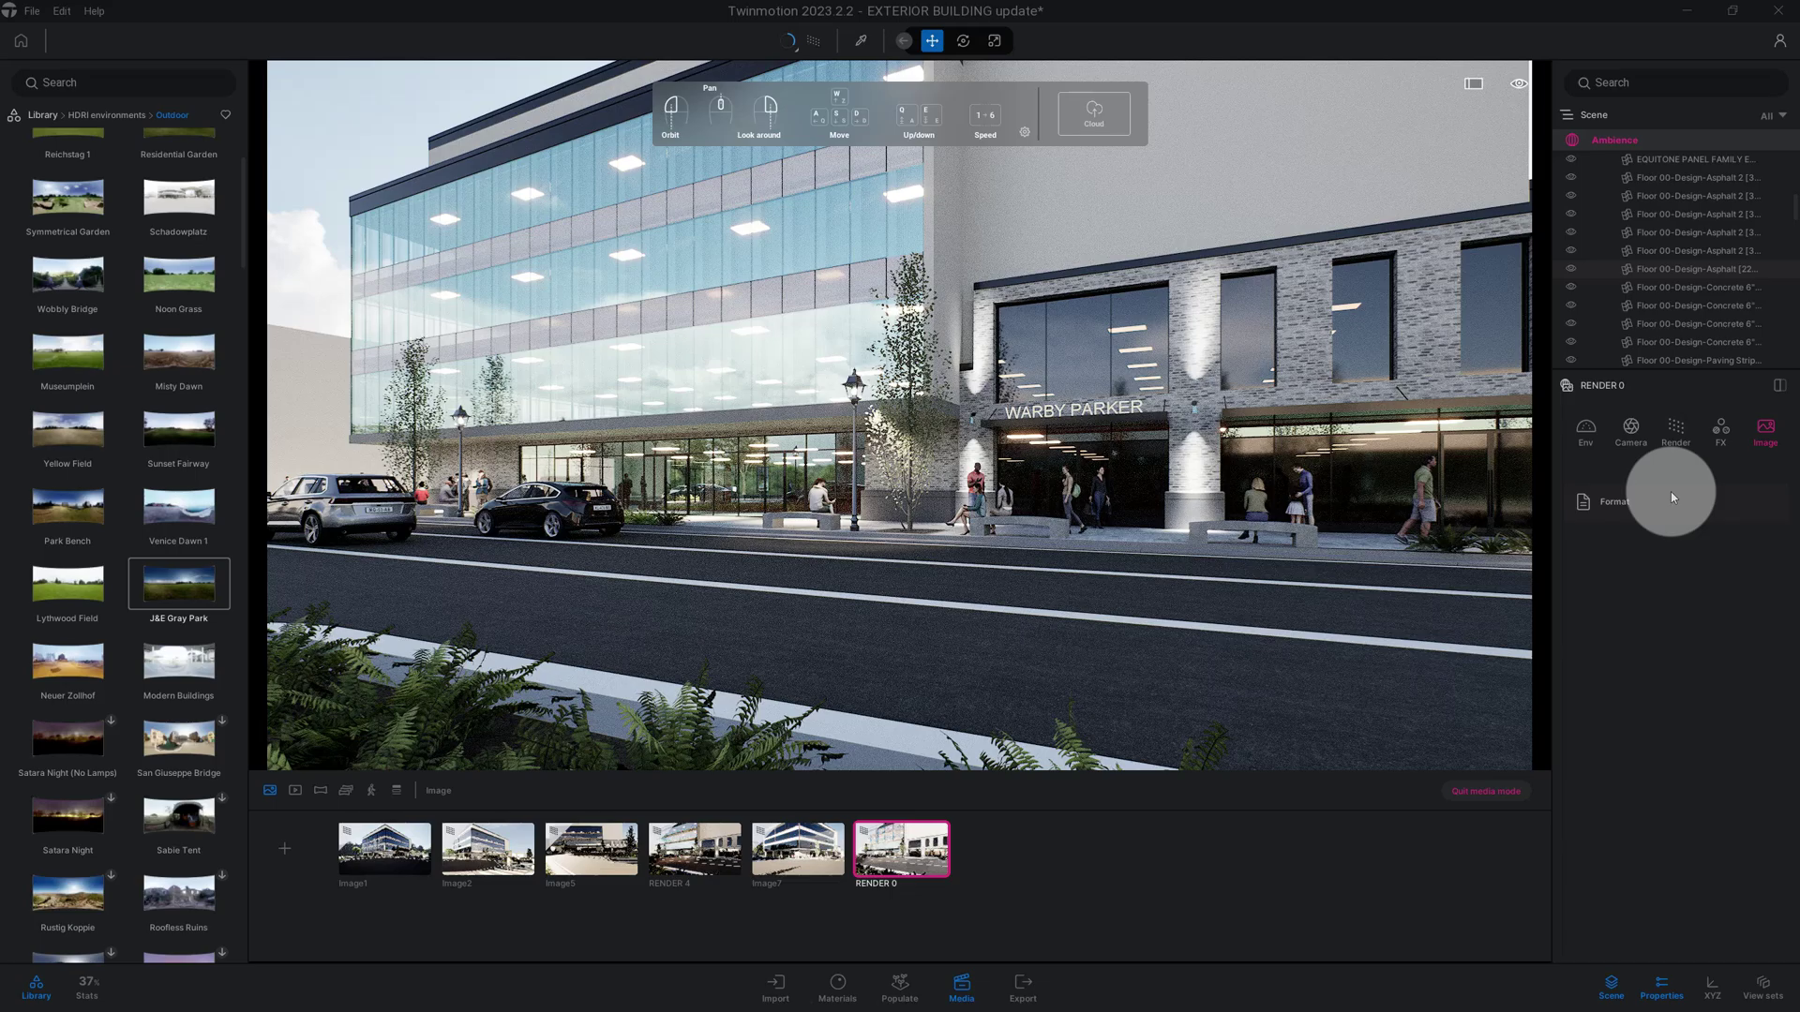
{"action": "left_click", "coordinate": [1672, 433]}
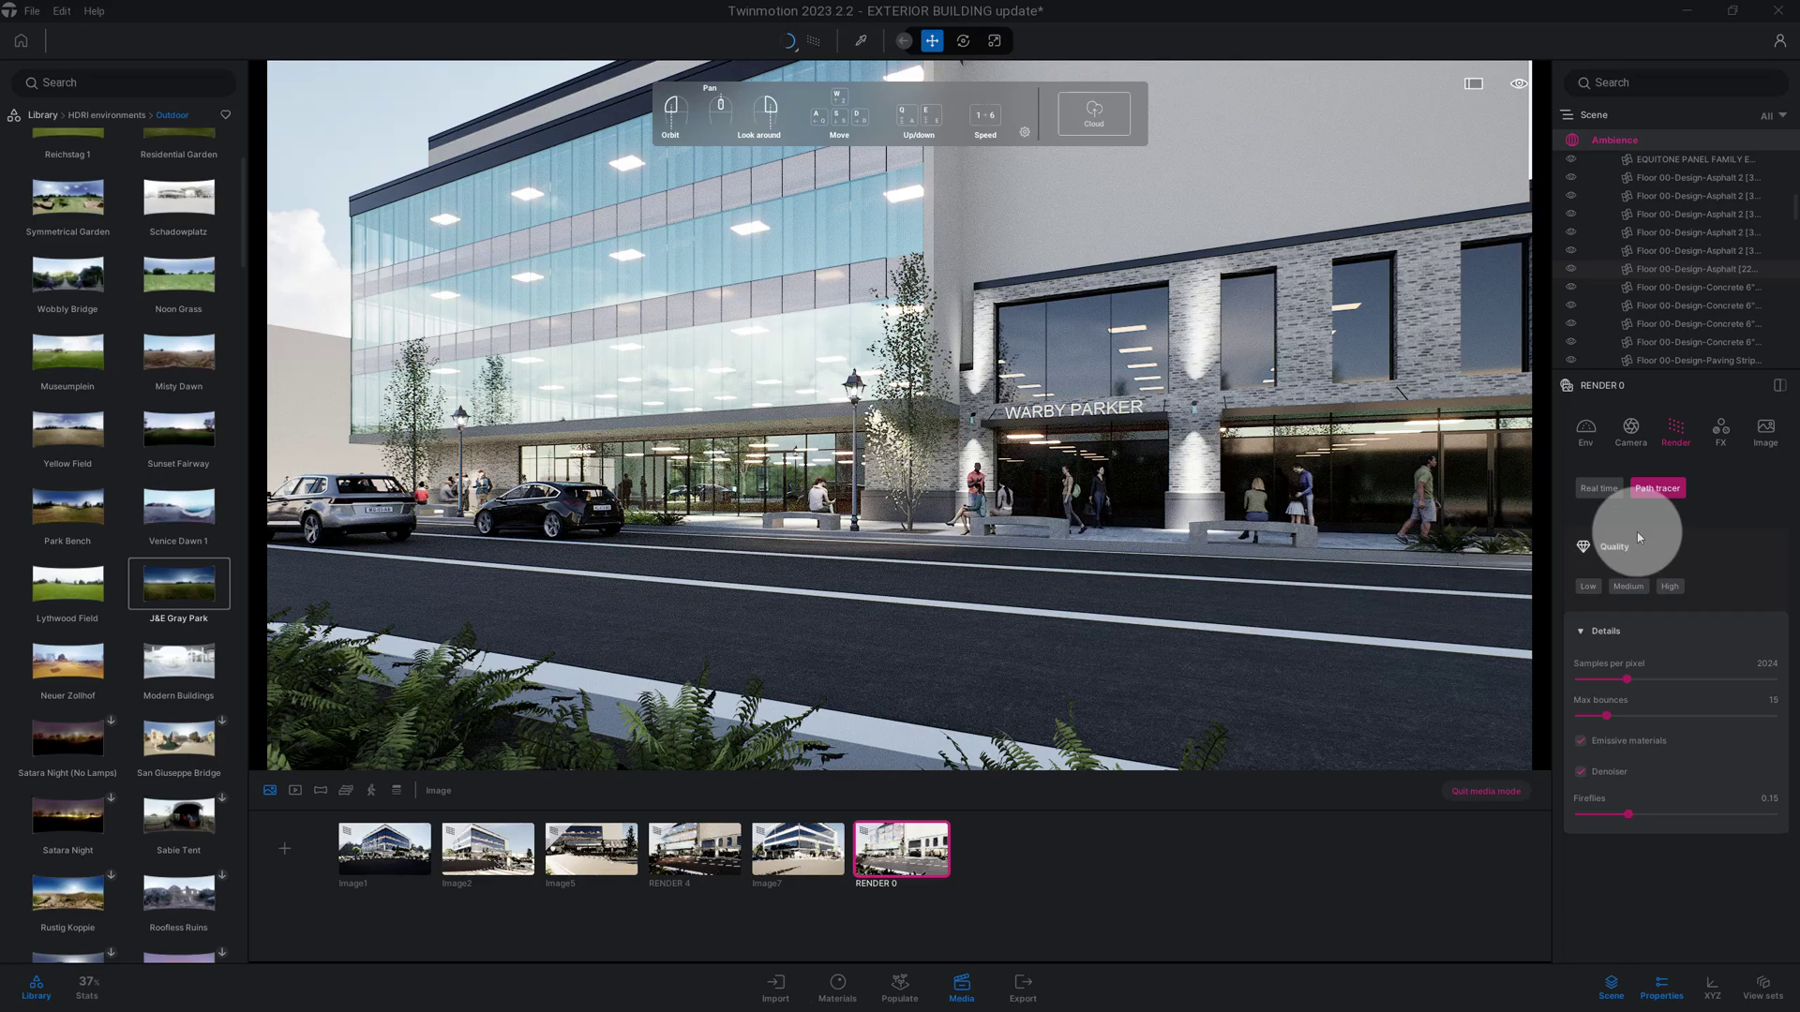
Step: Review environment exposure 1.75, local exposure, weather and location settings
{"action": "left_click", "coordinate": [1597, 439]}
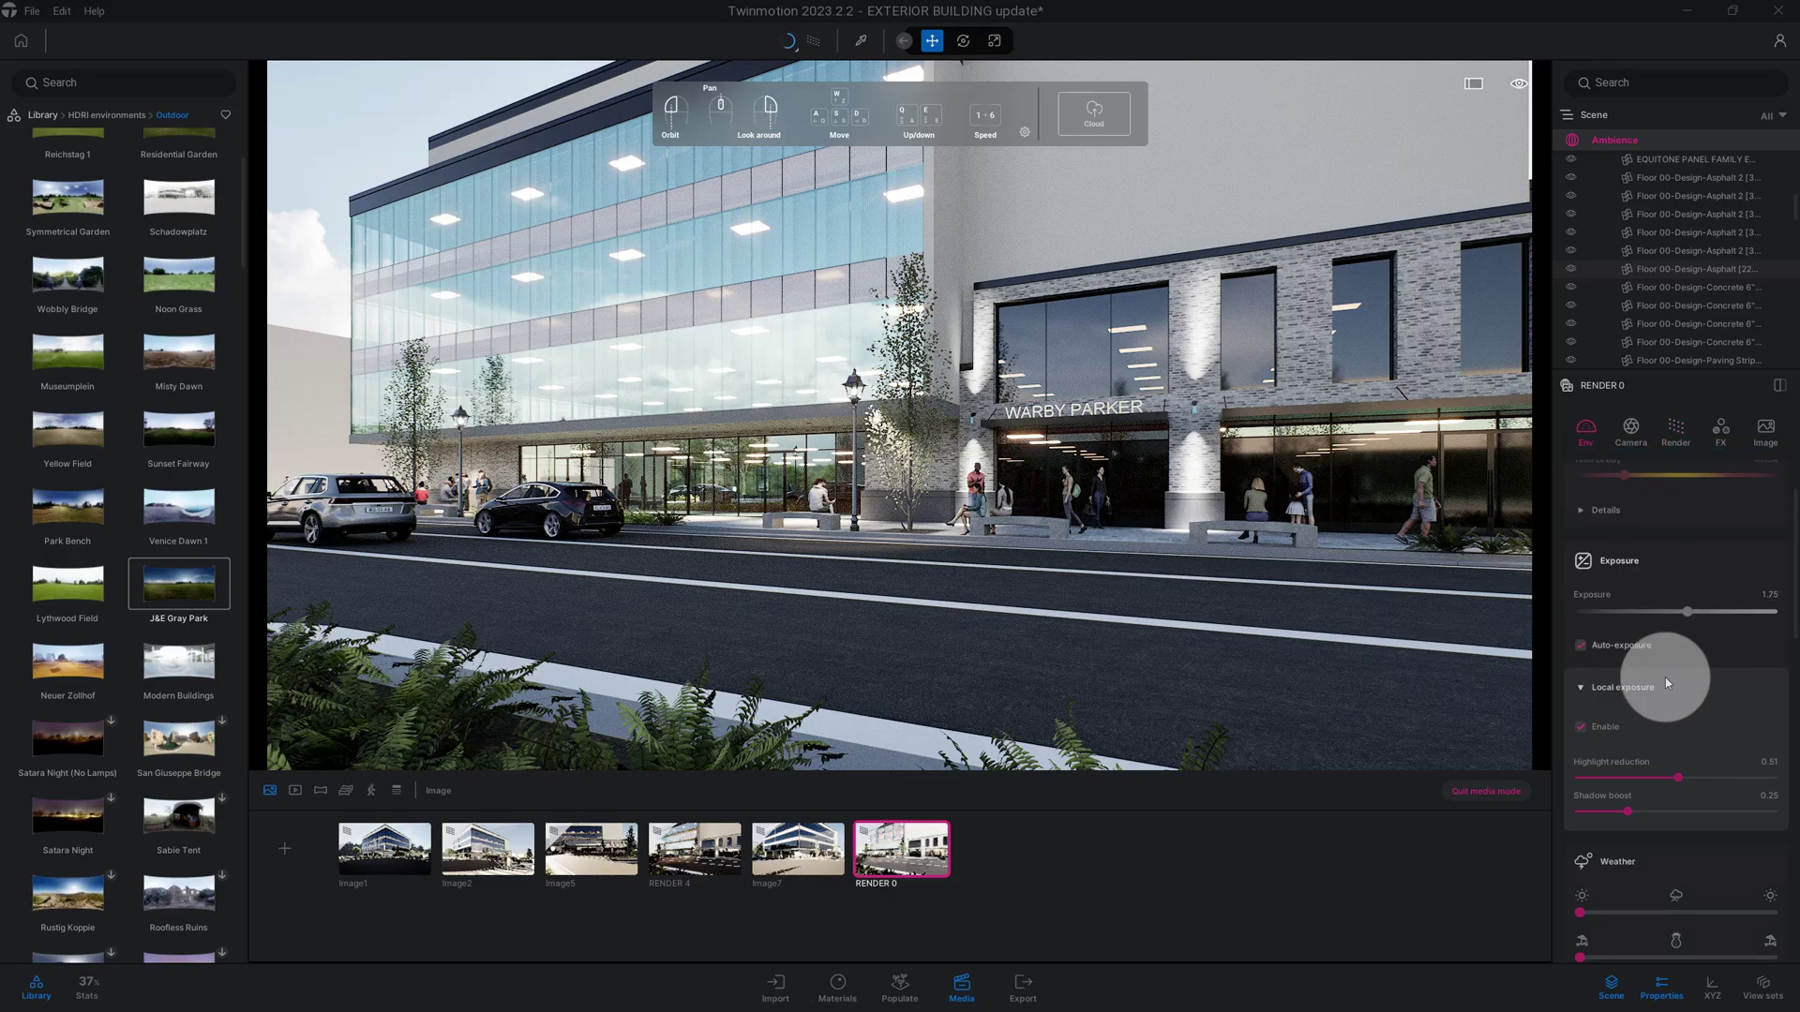
{"action": "scroll", "coordinate": [1668, 706], "scroll_direction": "down", "scroll_amount": 1}
{"action": "scroll", "coordinate": [1667, 703], "scroll_direction": "down", "scroll_amount": 1}
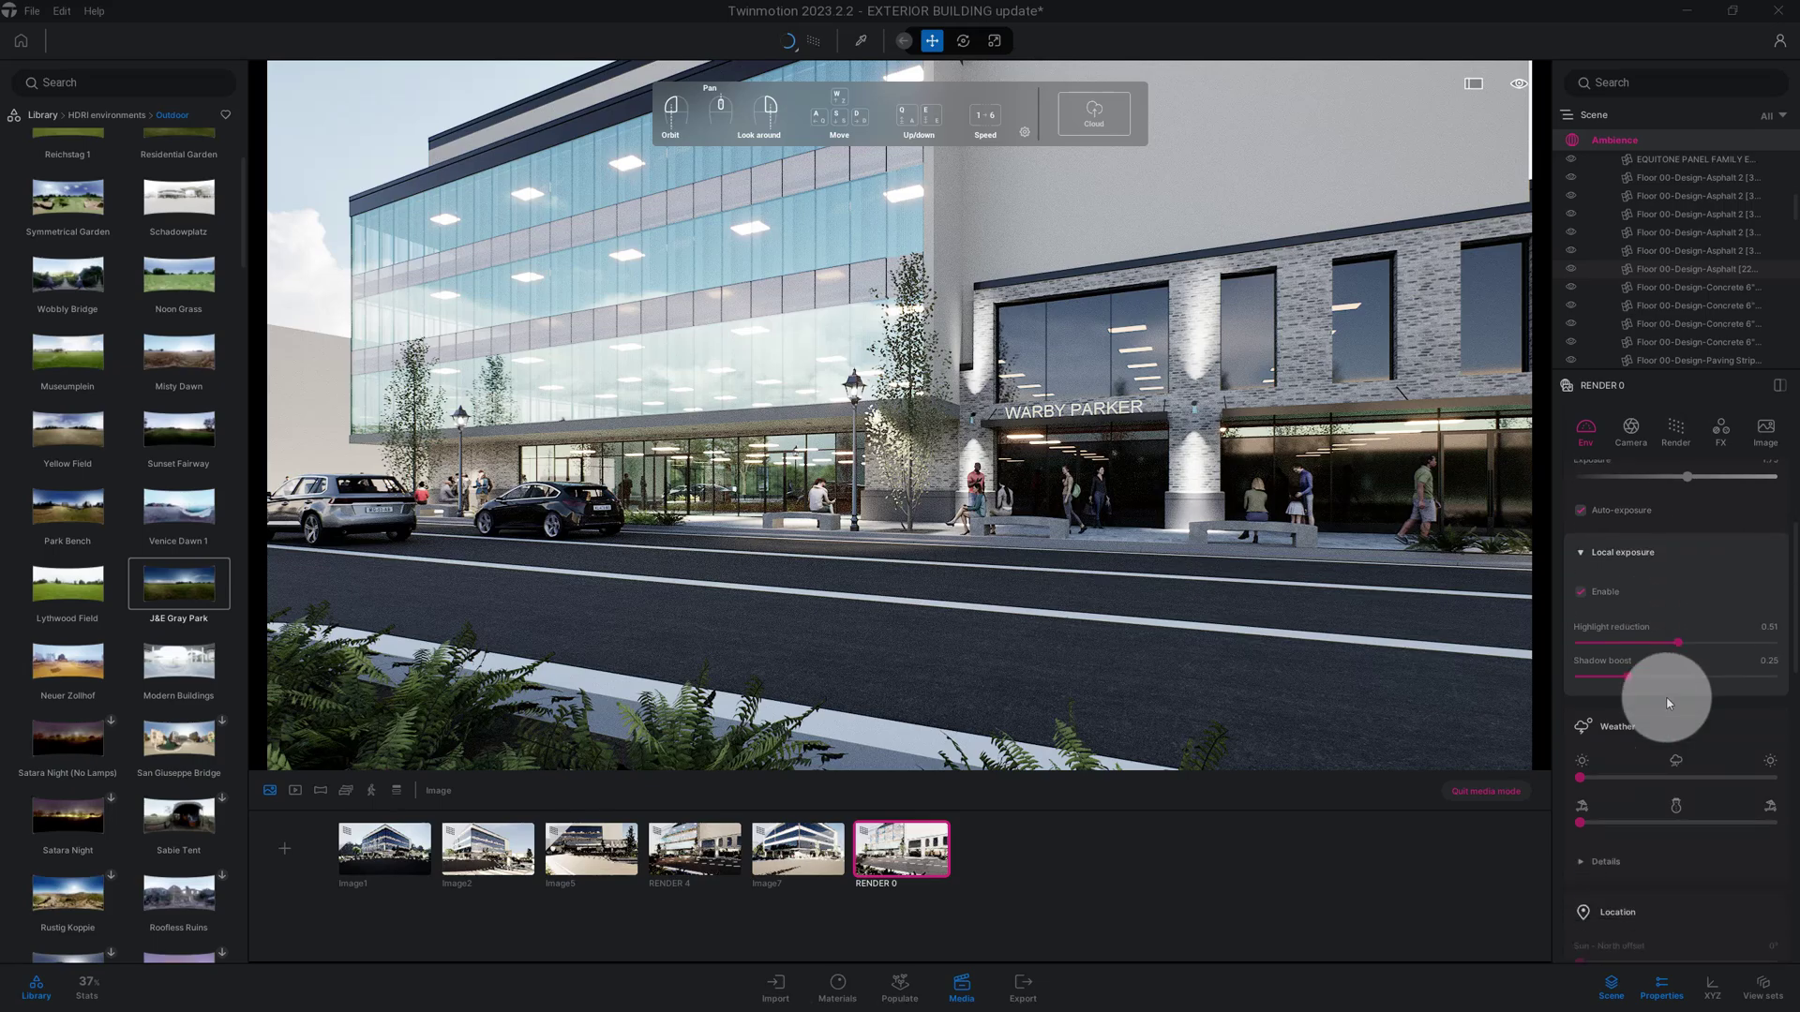
{"action": "scroll", "coordinate": [1667, 701], "scroll_direction": "down", "scroll_amount": 1}
{"action": "scroll", "coordinate": [1667, 701], "scroll_direction": "down", "scroll_amount": 1}
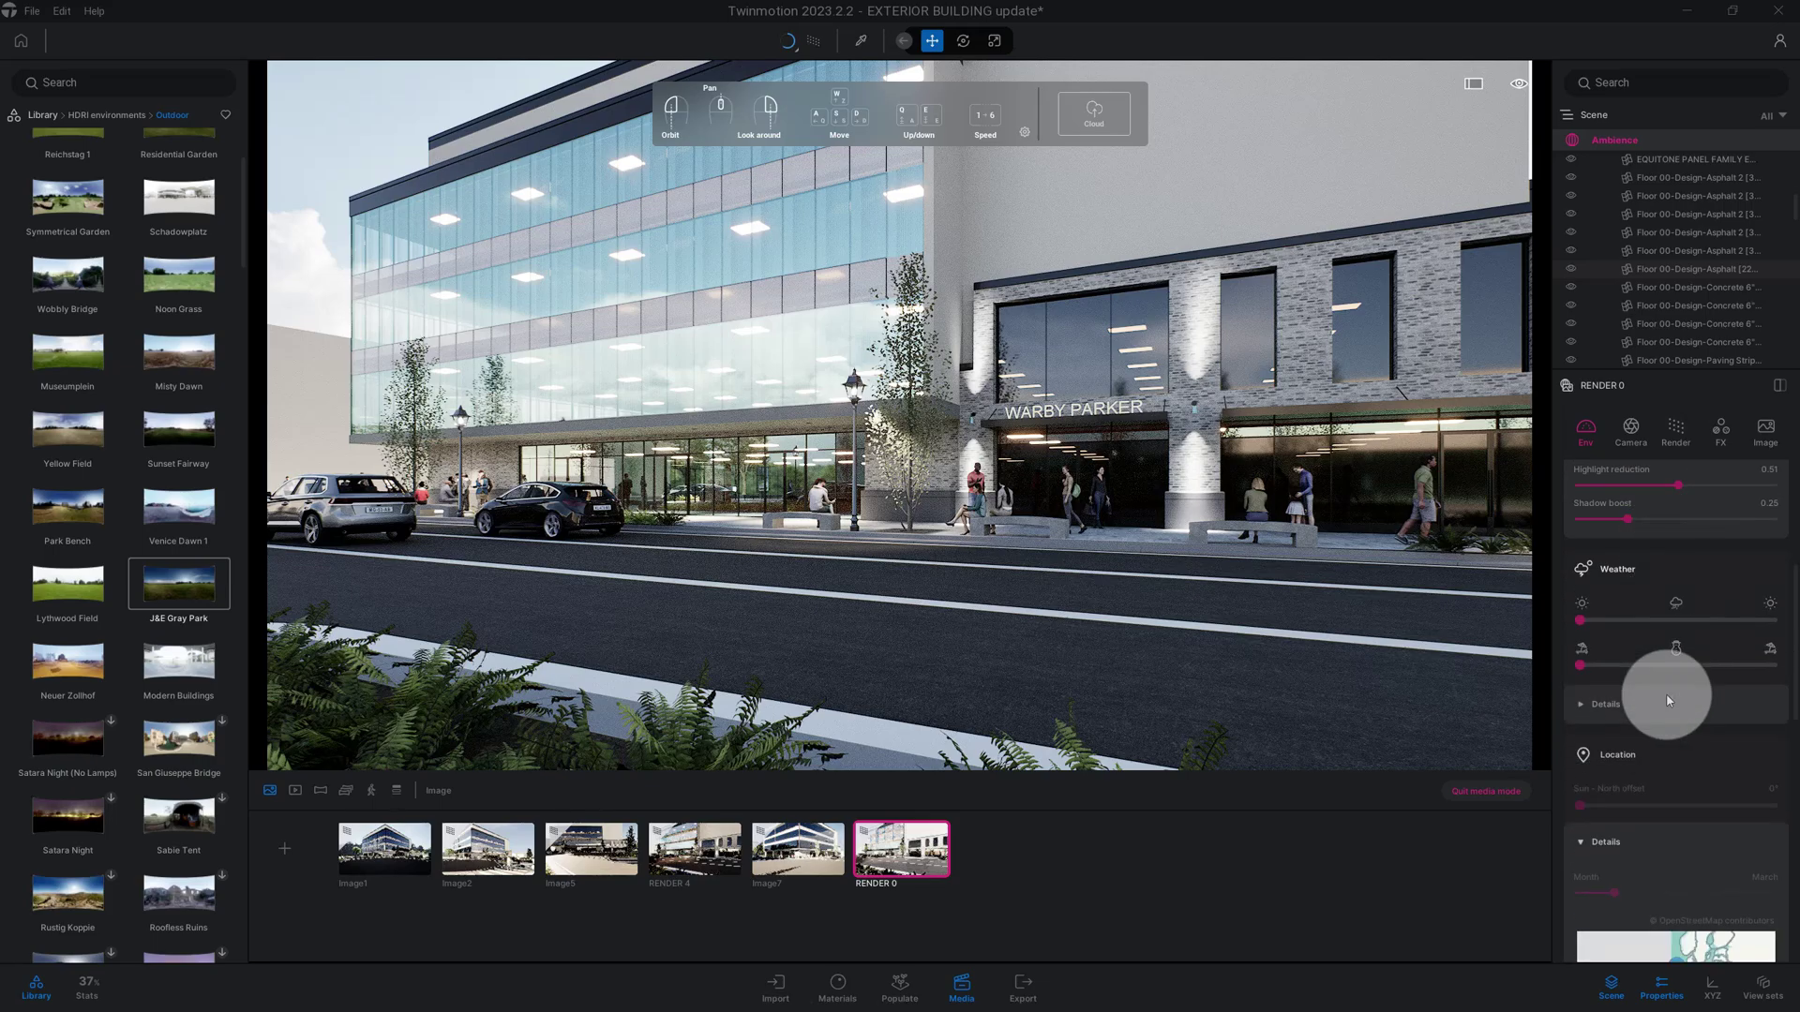
{"action": "scroll", "coordinate": [1668, 699], "scroll_direction": "down", "scroll_amount": 1}
{"action": "scroll", "coordinate": [1668, 698], "scroll_direction": "down", "scroll_amount": 1}
{"action": "mouse_move", "coordinate": [1668, 700]}
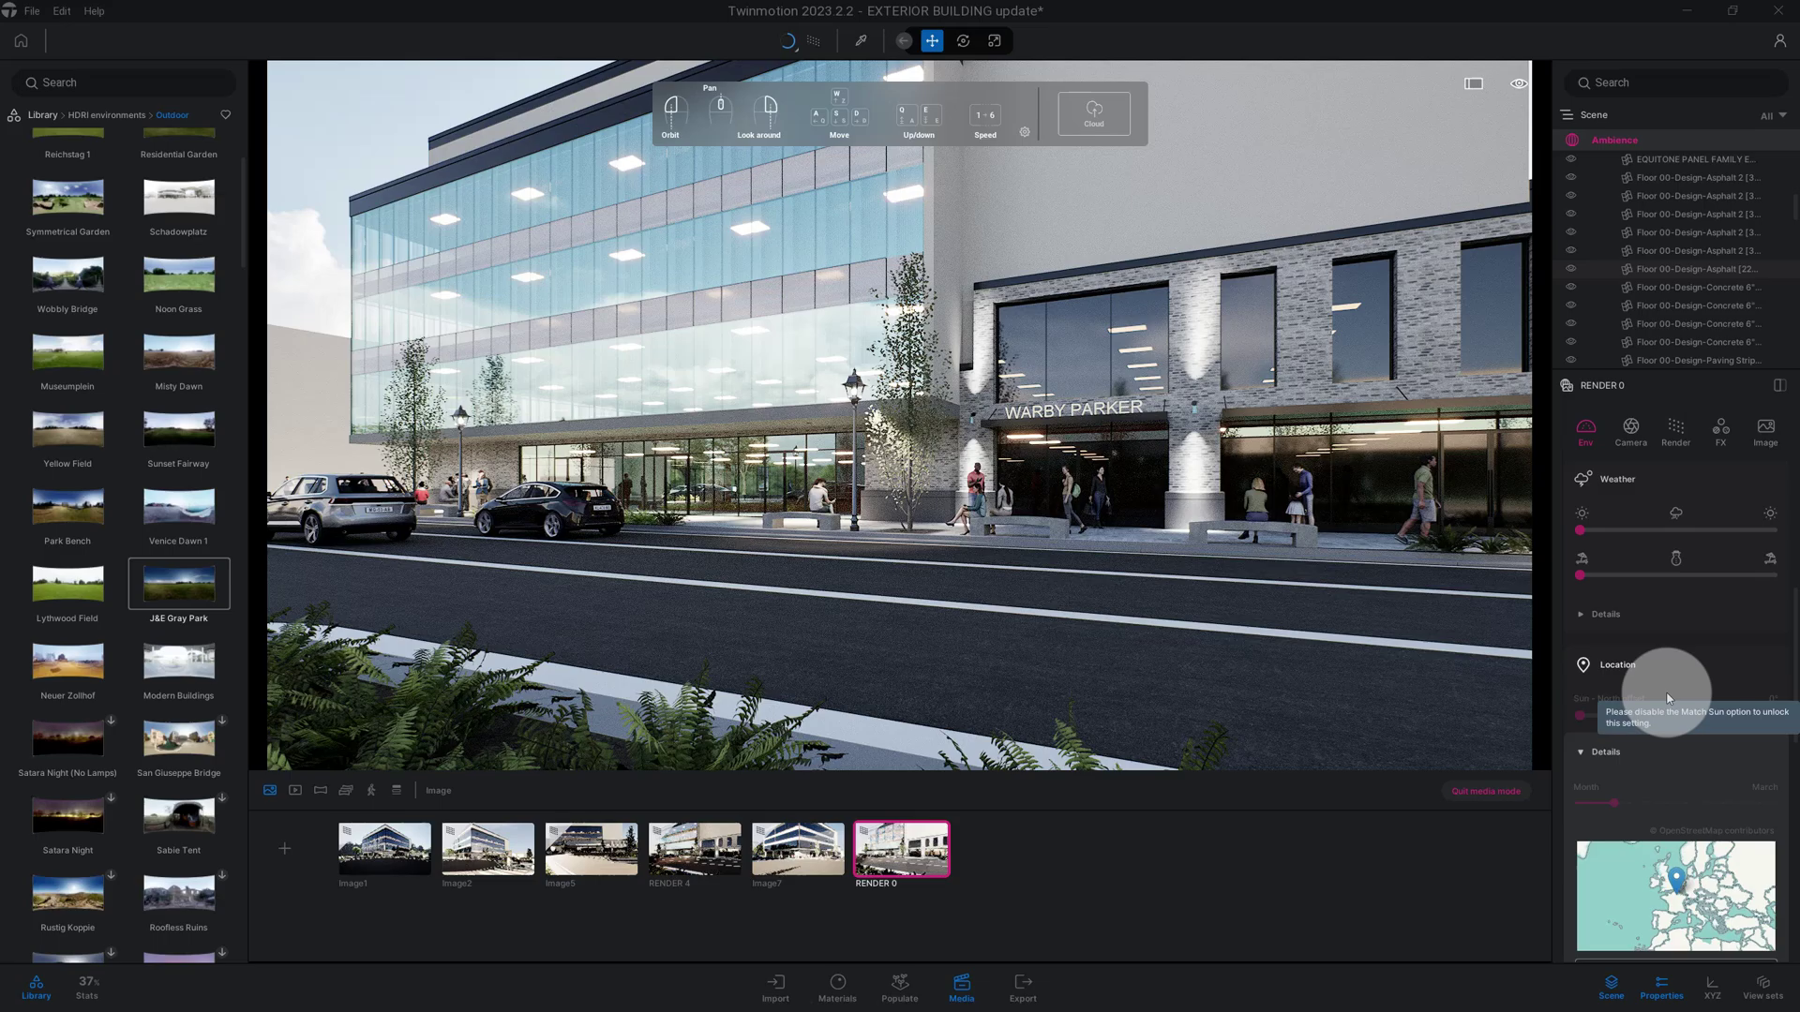
{"action": "scroll", "coordinate": [1667, 698], "scroll_direction": "up", "scroll_amount": 1}
{"action": "scroll", "coordinate": [1667, 695], "scroll_direction": "up", "scroll_amount": 1}
{"action": "scroll", "coordinate": [1668, 691], "scroll_direction": "up", "scroll_amount": 2}
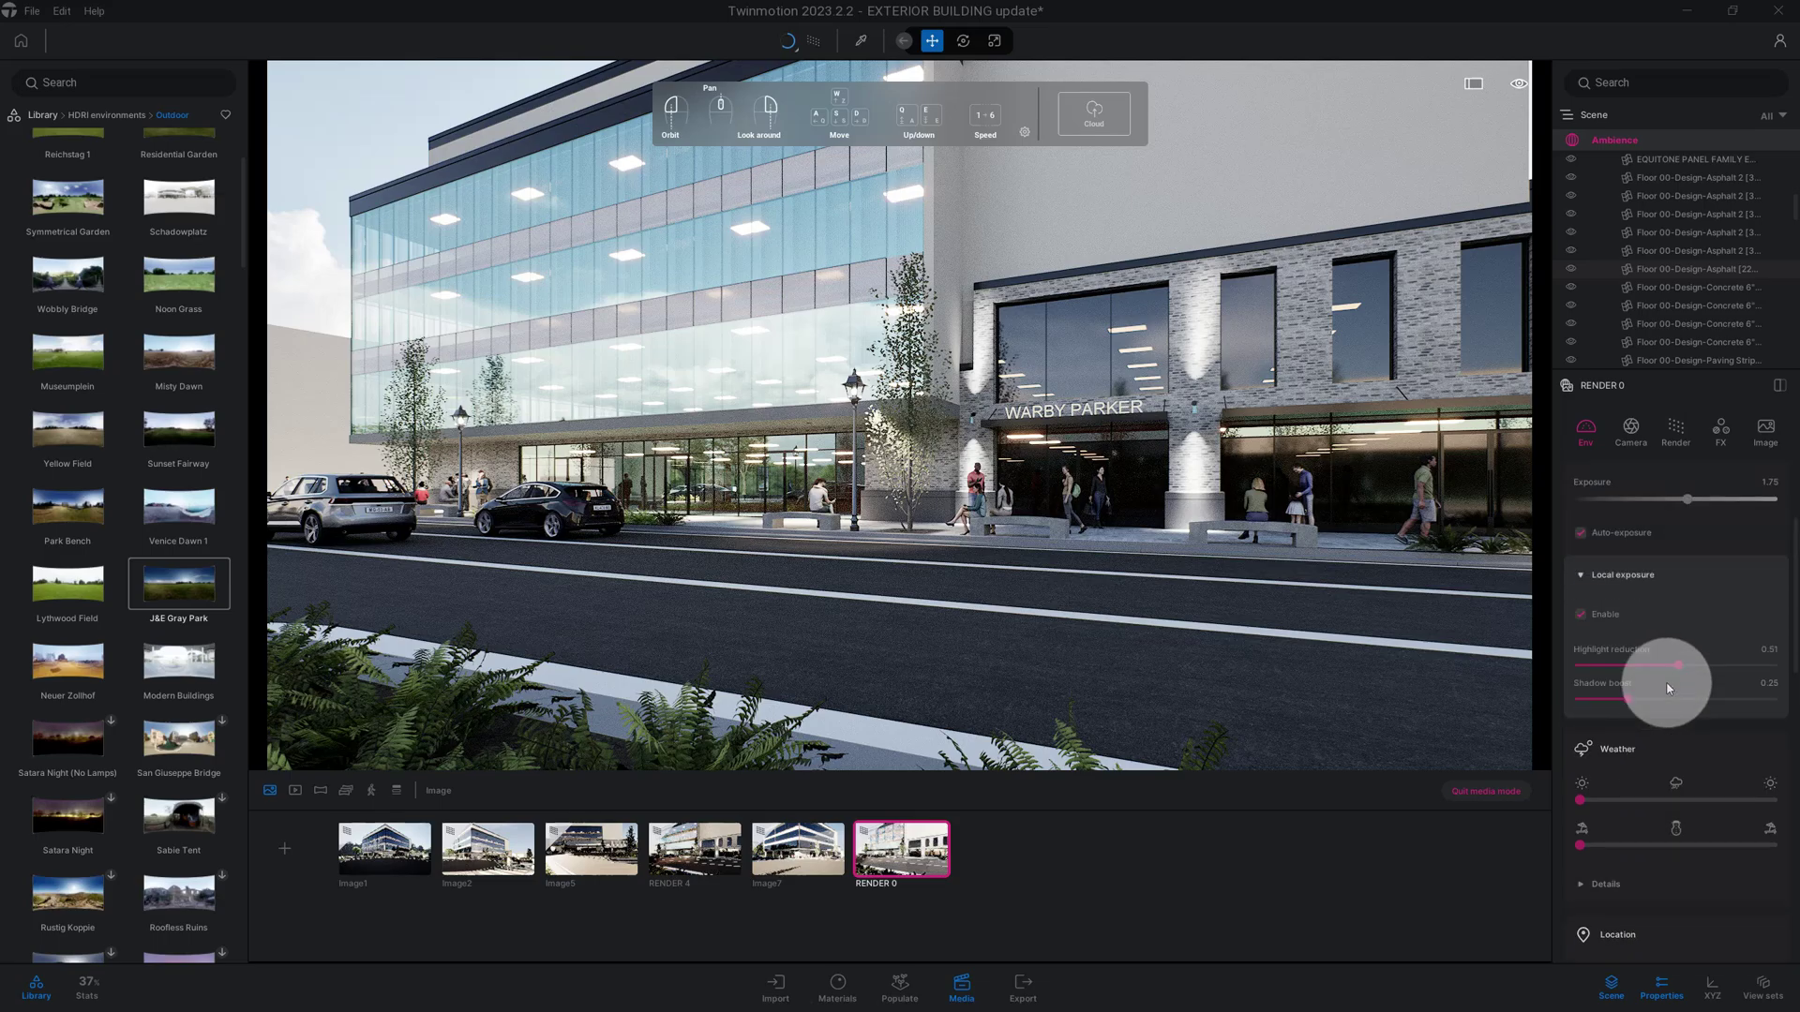
{"action": "scroll", "coordinate": [1667, 688], "scroll_direction": "up", "scroll_amount": 1}
{"action": "scroll", "coordinate": [1667, 688], "scroll_direction": "up", "scroll_amount": 1}
{"action": "scroll", "coordinate": [1667, 688], "scroll_direction": "up", "scroll_amount": 1}
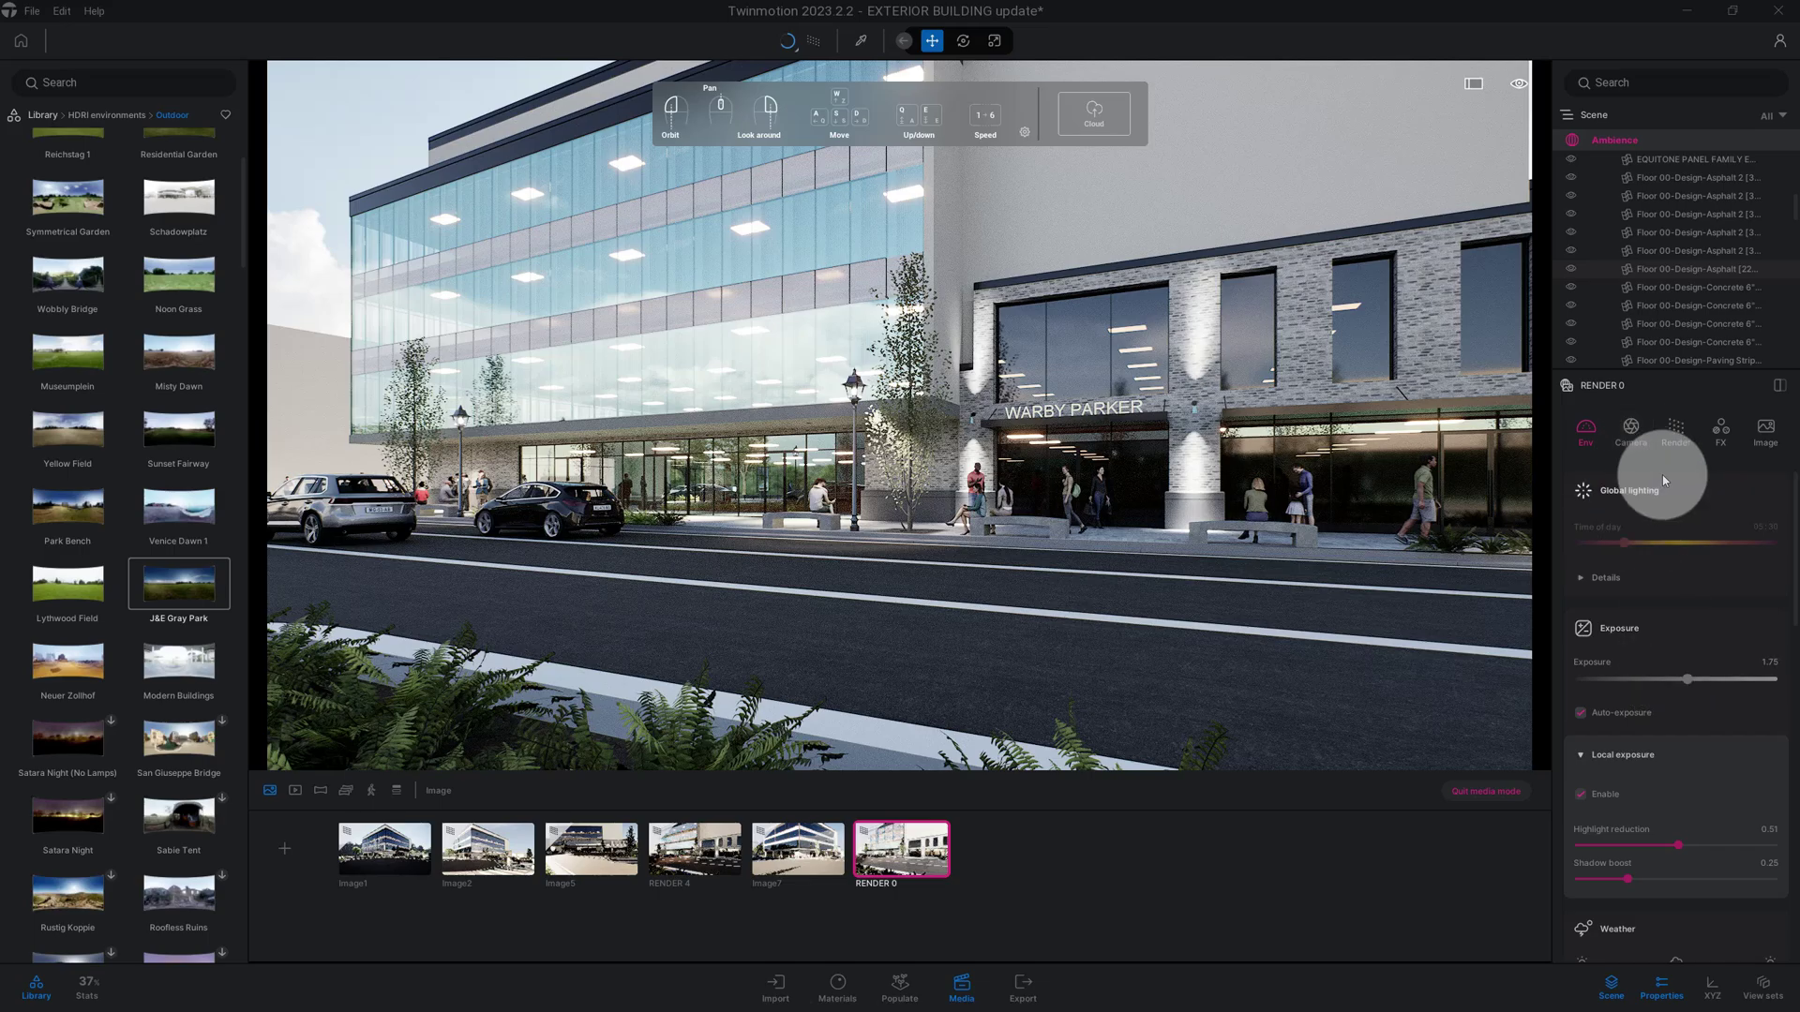
Step: Raise the camera's lens dirt effect to 55%, briefly checking Depth of field
{"action": "left_click", "coordinate": [1635, 433]}
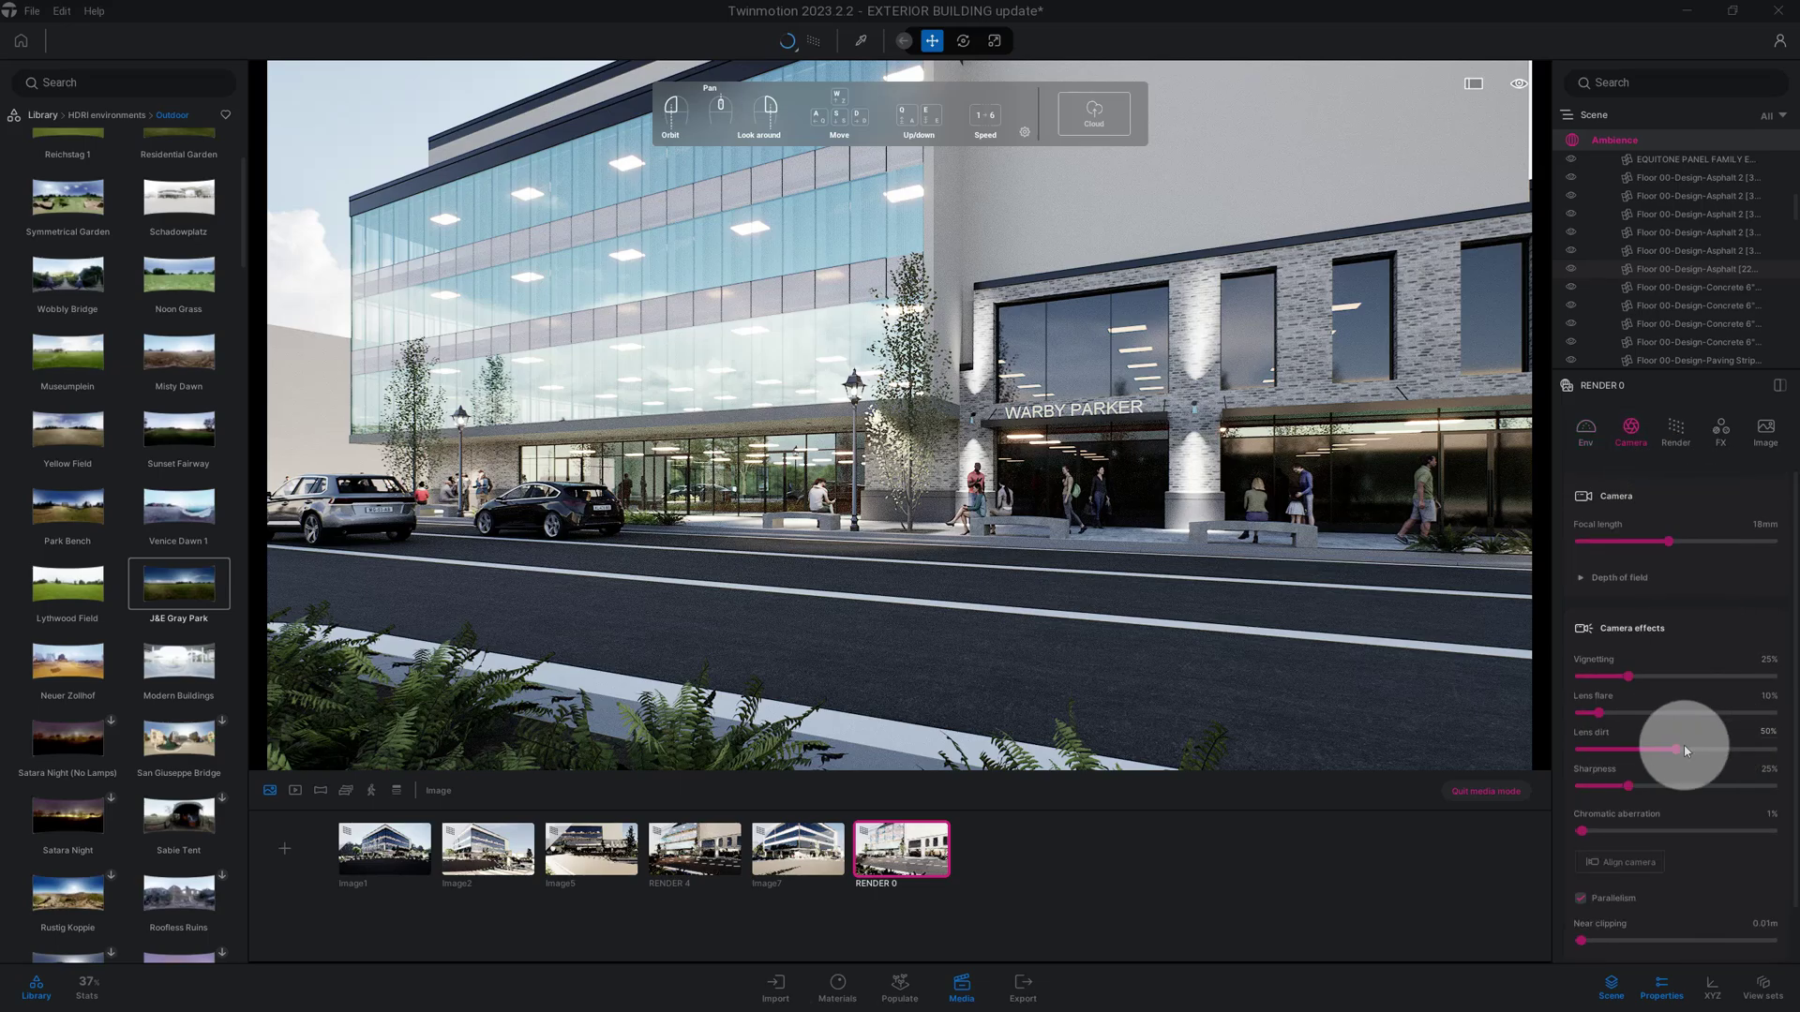
{"action": "left_click_drag", "start_coordinate": [1676, 749], "coordinate": [1687, 750]}
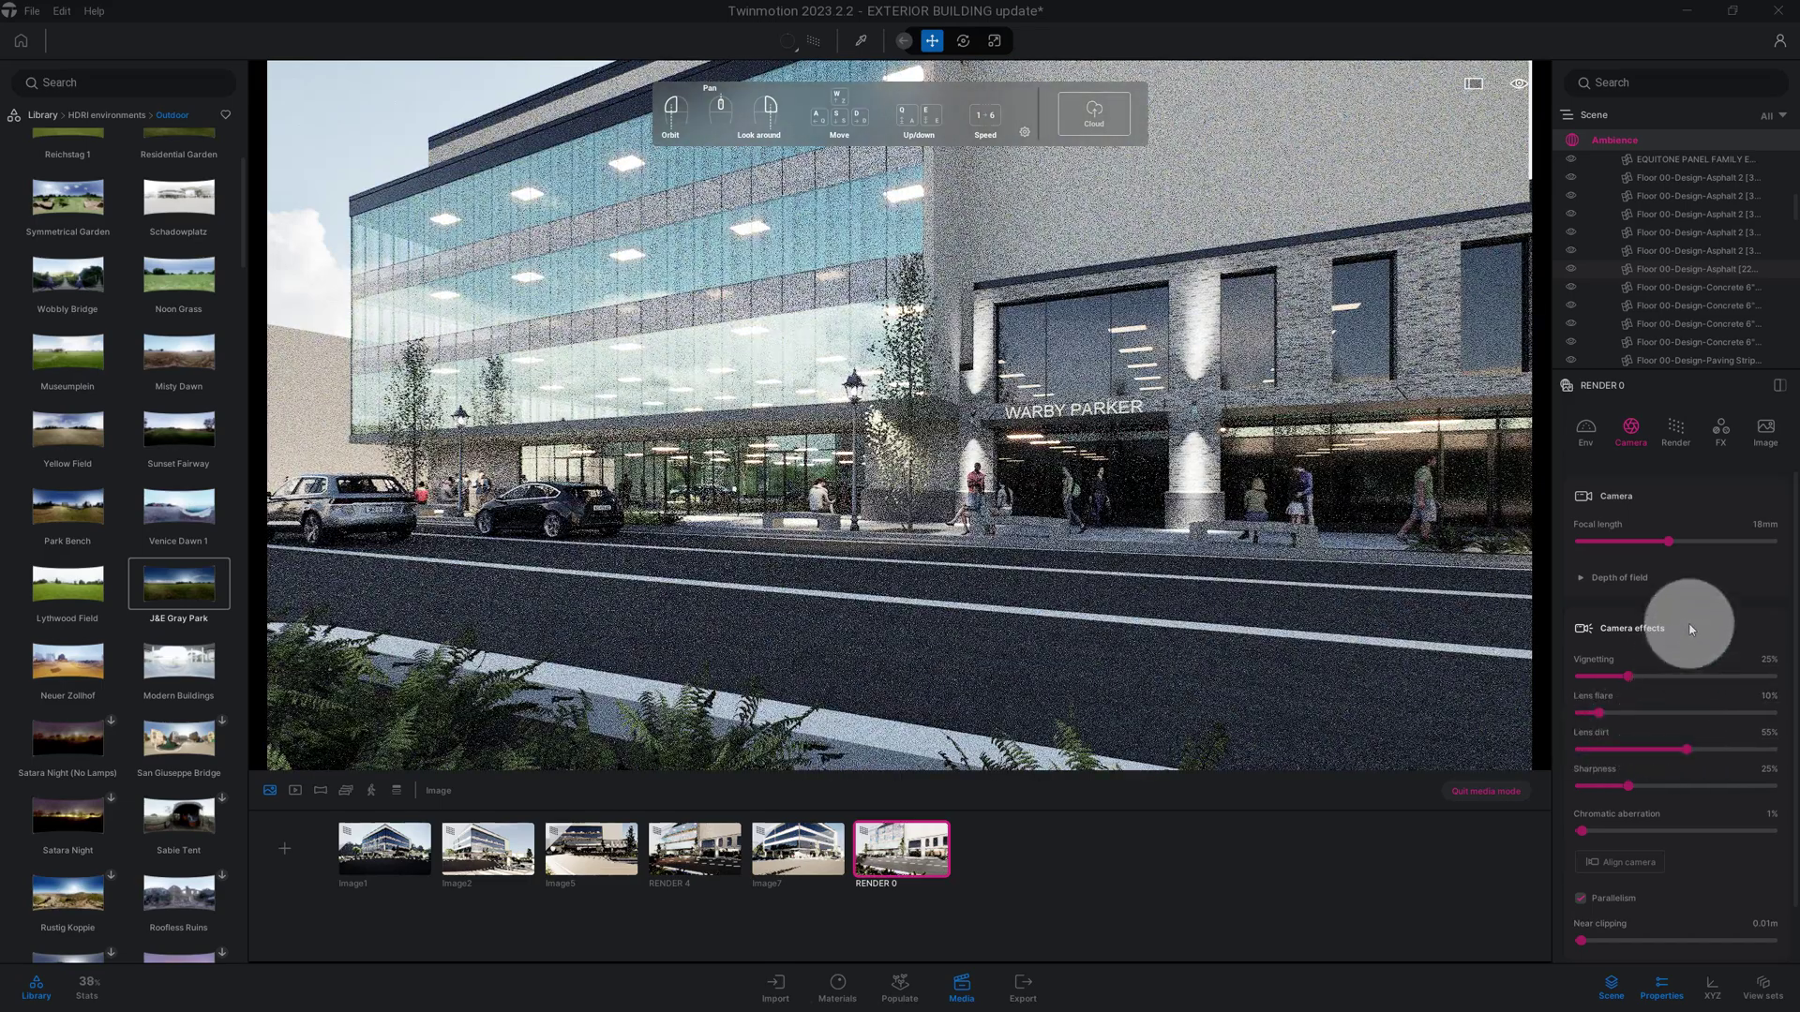
{"action": "left_click", "coordinate": [1661, 583]}
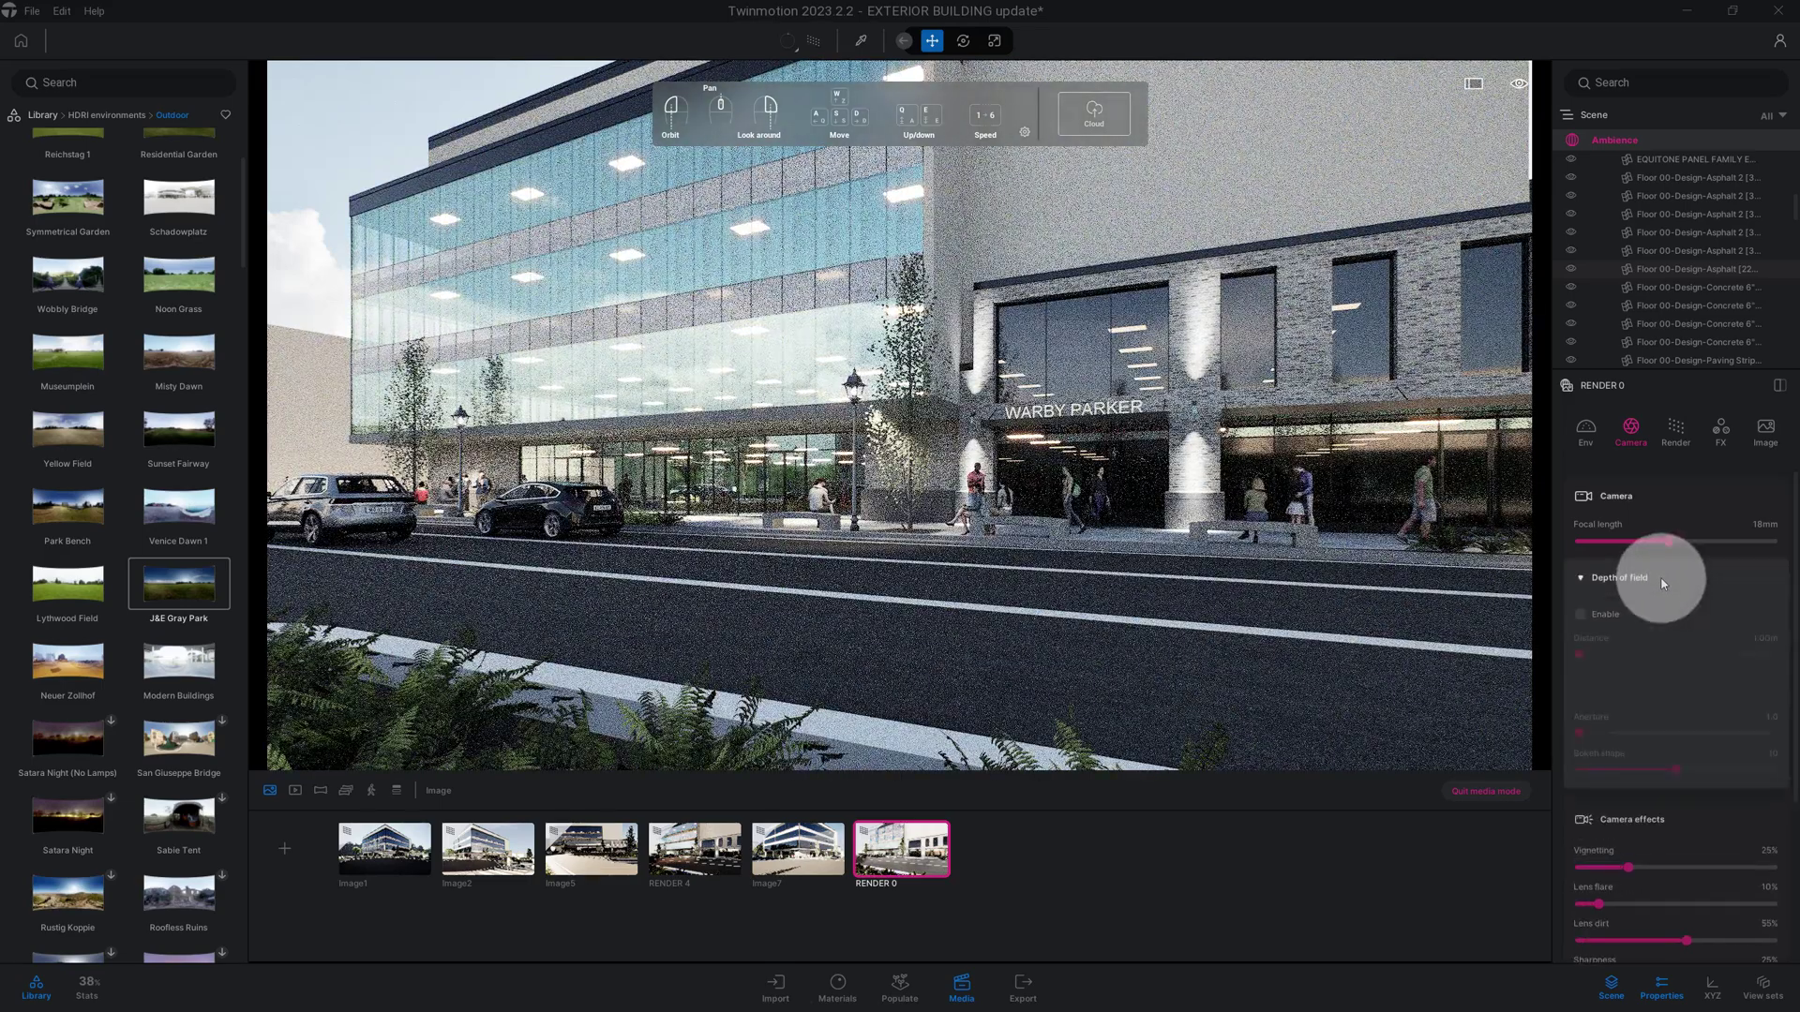
{"action": "left_click", "coordinate": [1662, 583]}
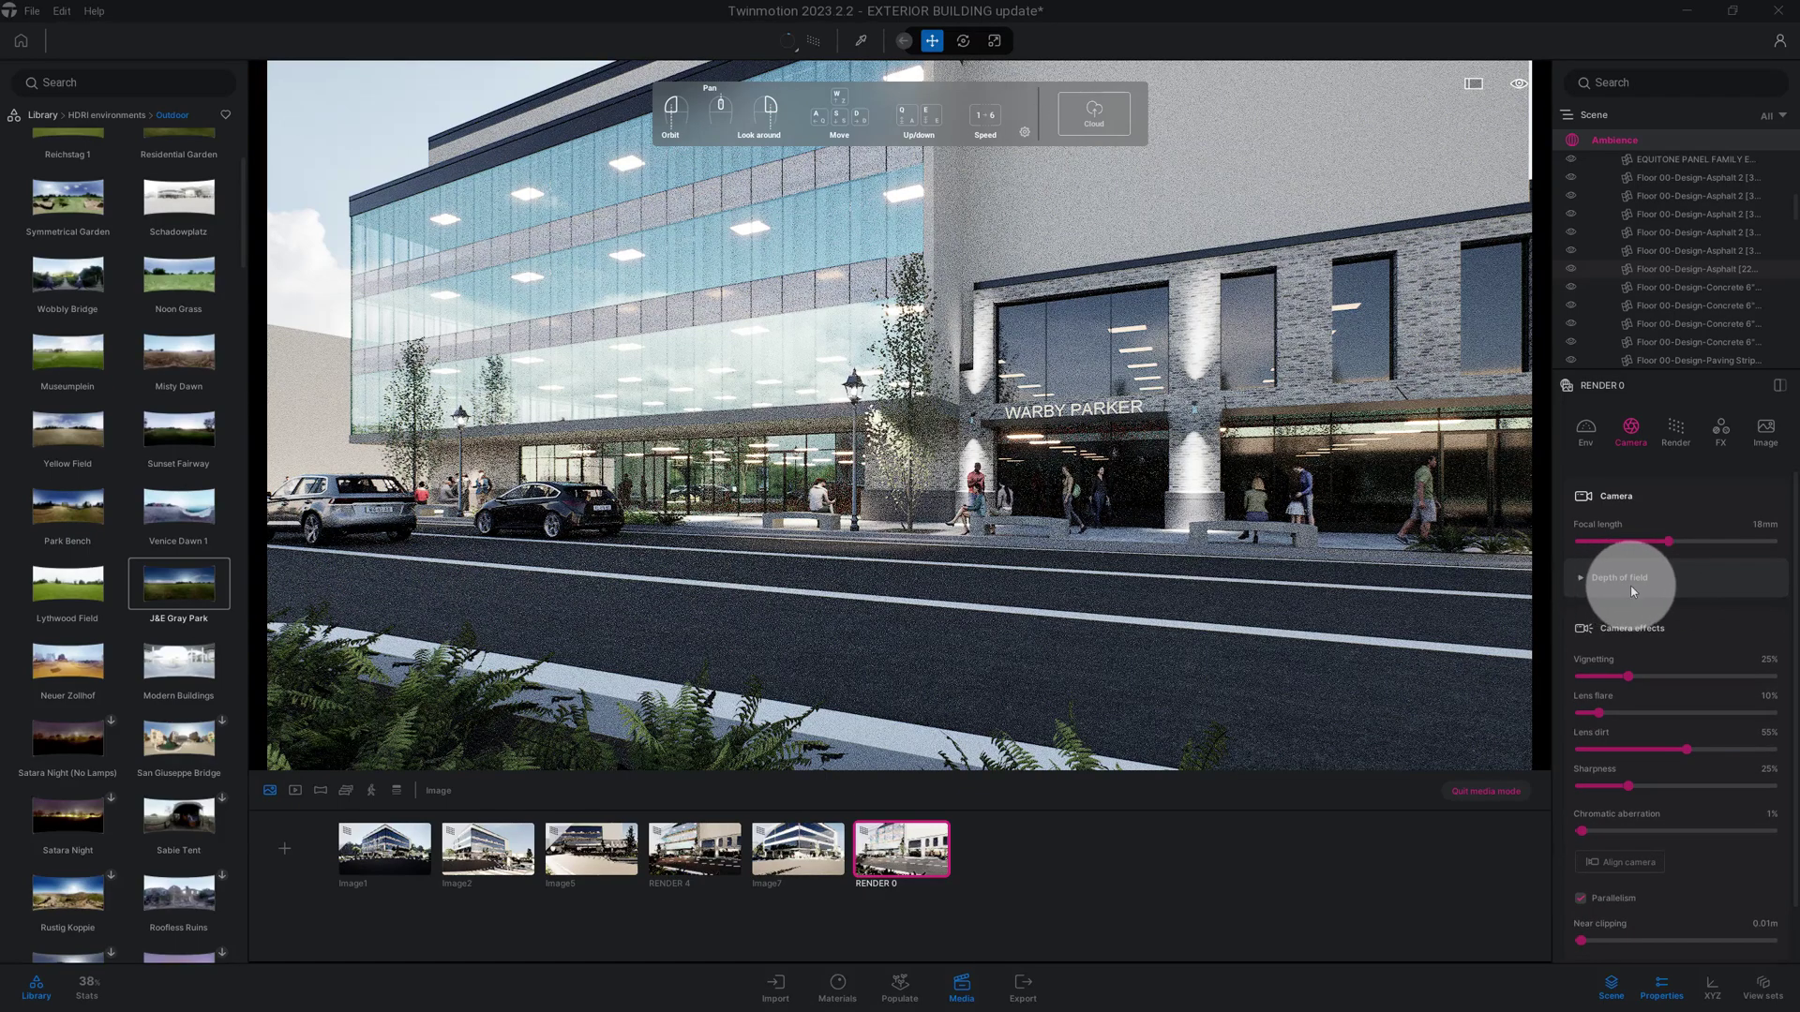
{"action": "scroll", "coordinate": [1651, 584], "scroll_direction": "down", "scroll_amount": 1}
{"action": "scroll", "coordinate": [1655, 601], "scroll_direction": "down", "scroll_amount": 1}
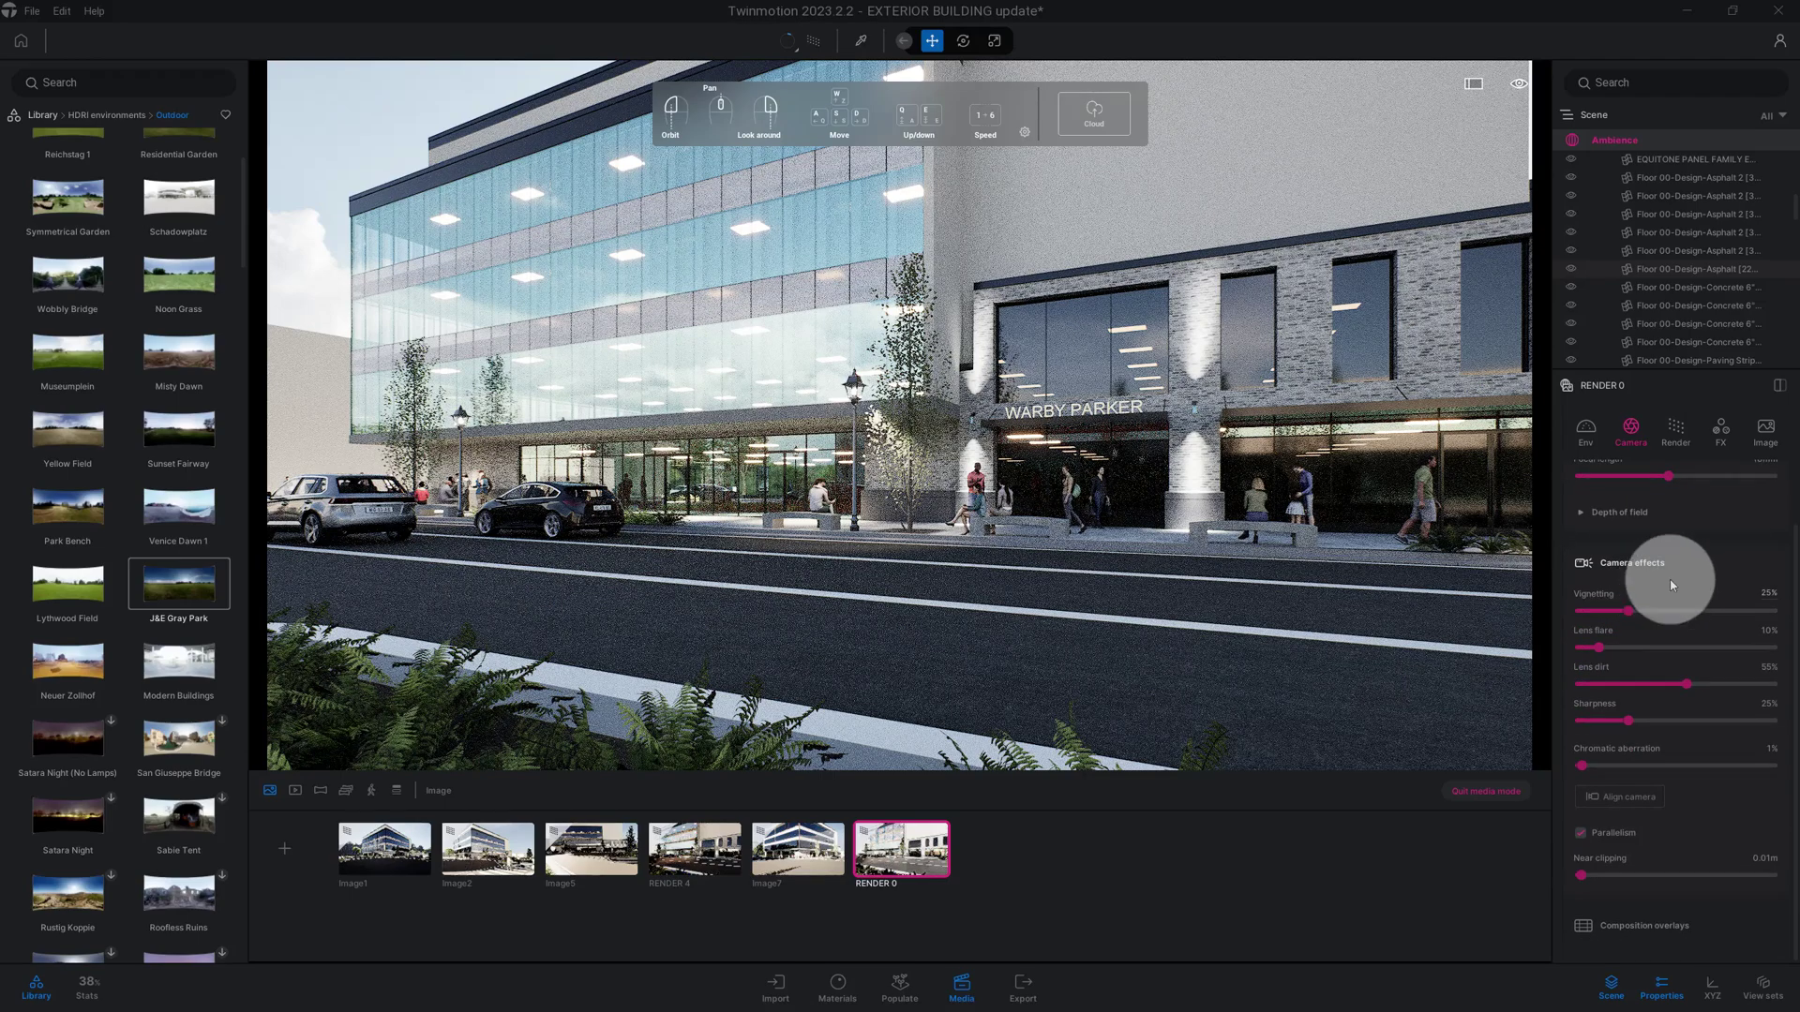
{"action": "scroll", "coordinate": [1672, 552], "scroll_direction": "up", "scroll_amount": 1}
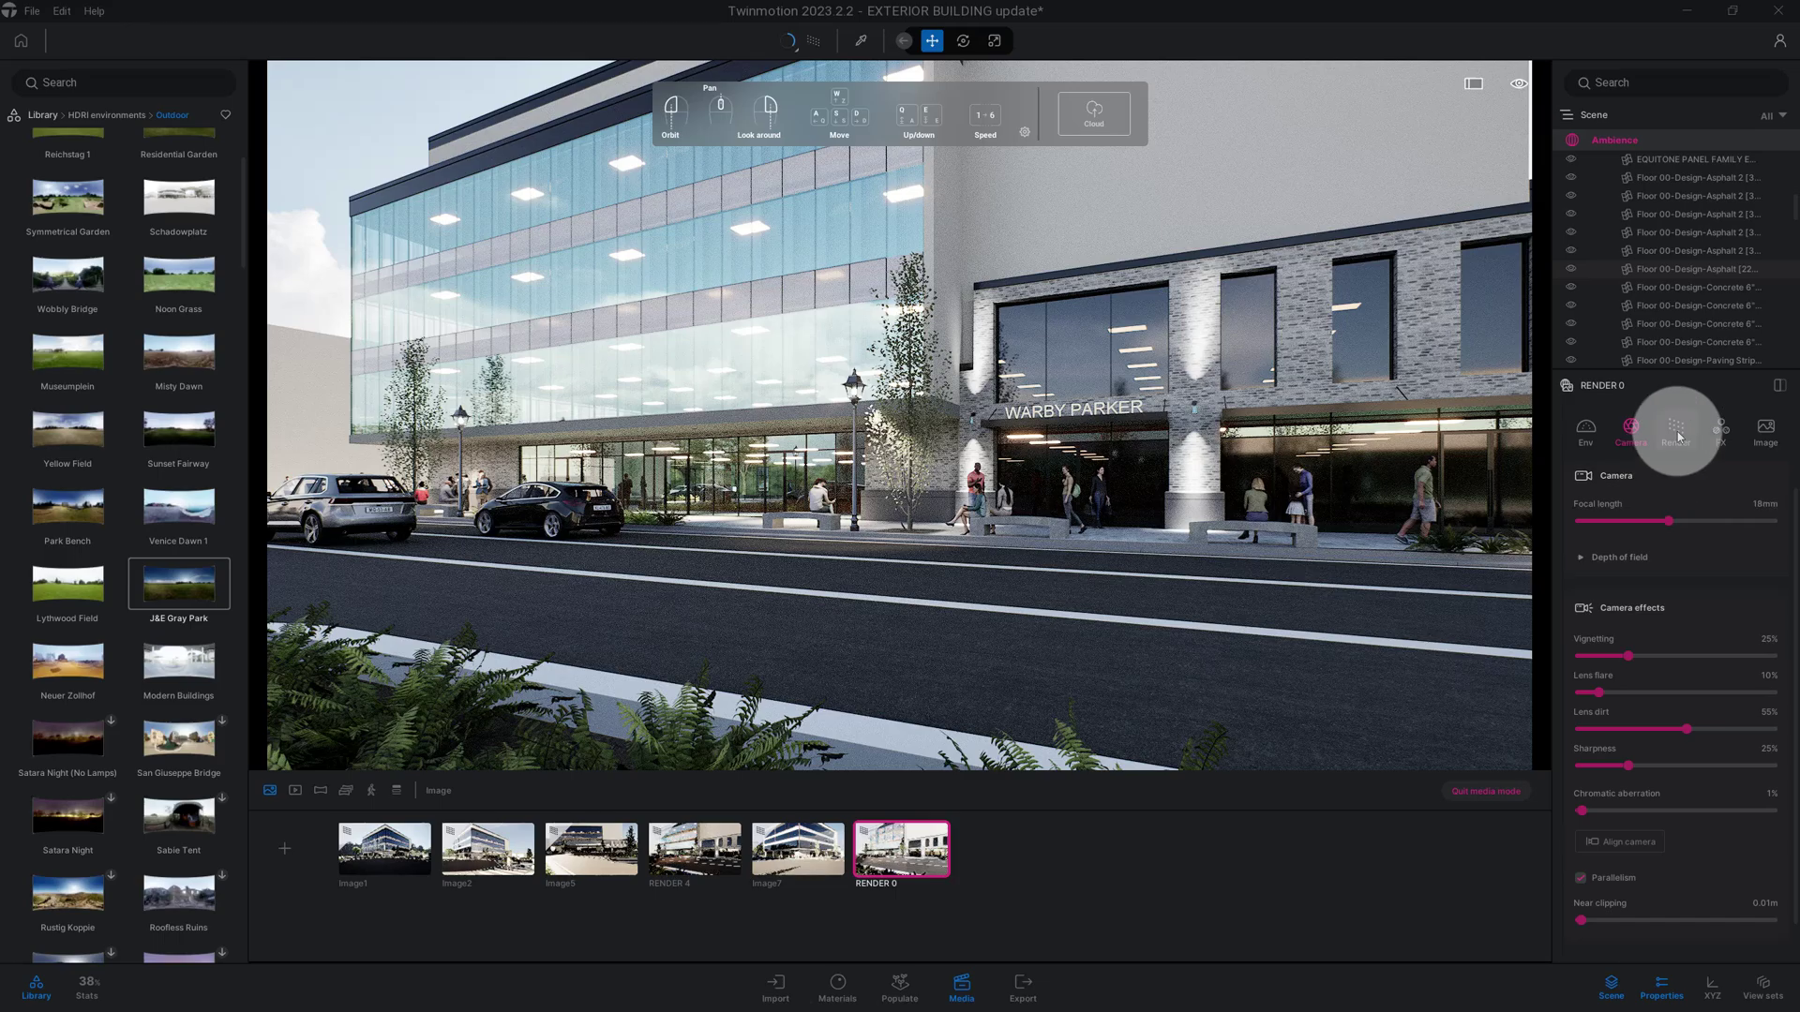
Step: Browse the colour gradient presets, leaving the gradient set to None
{"action": "left_click", "coordinate": [1722, 431]}
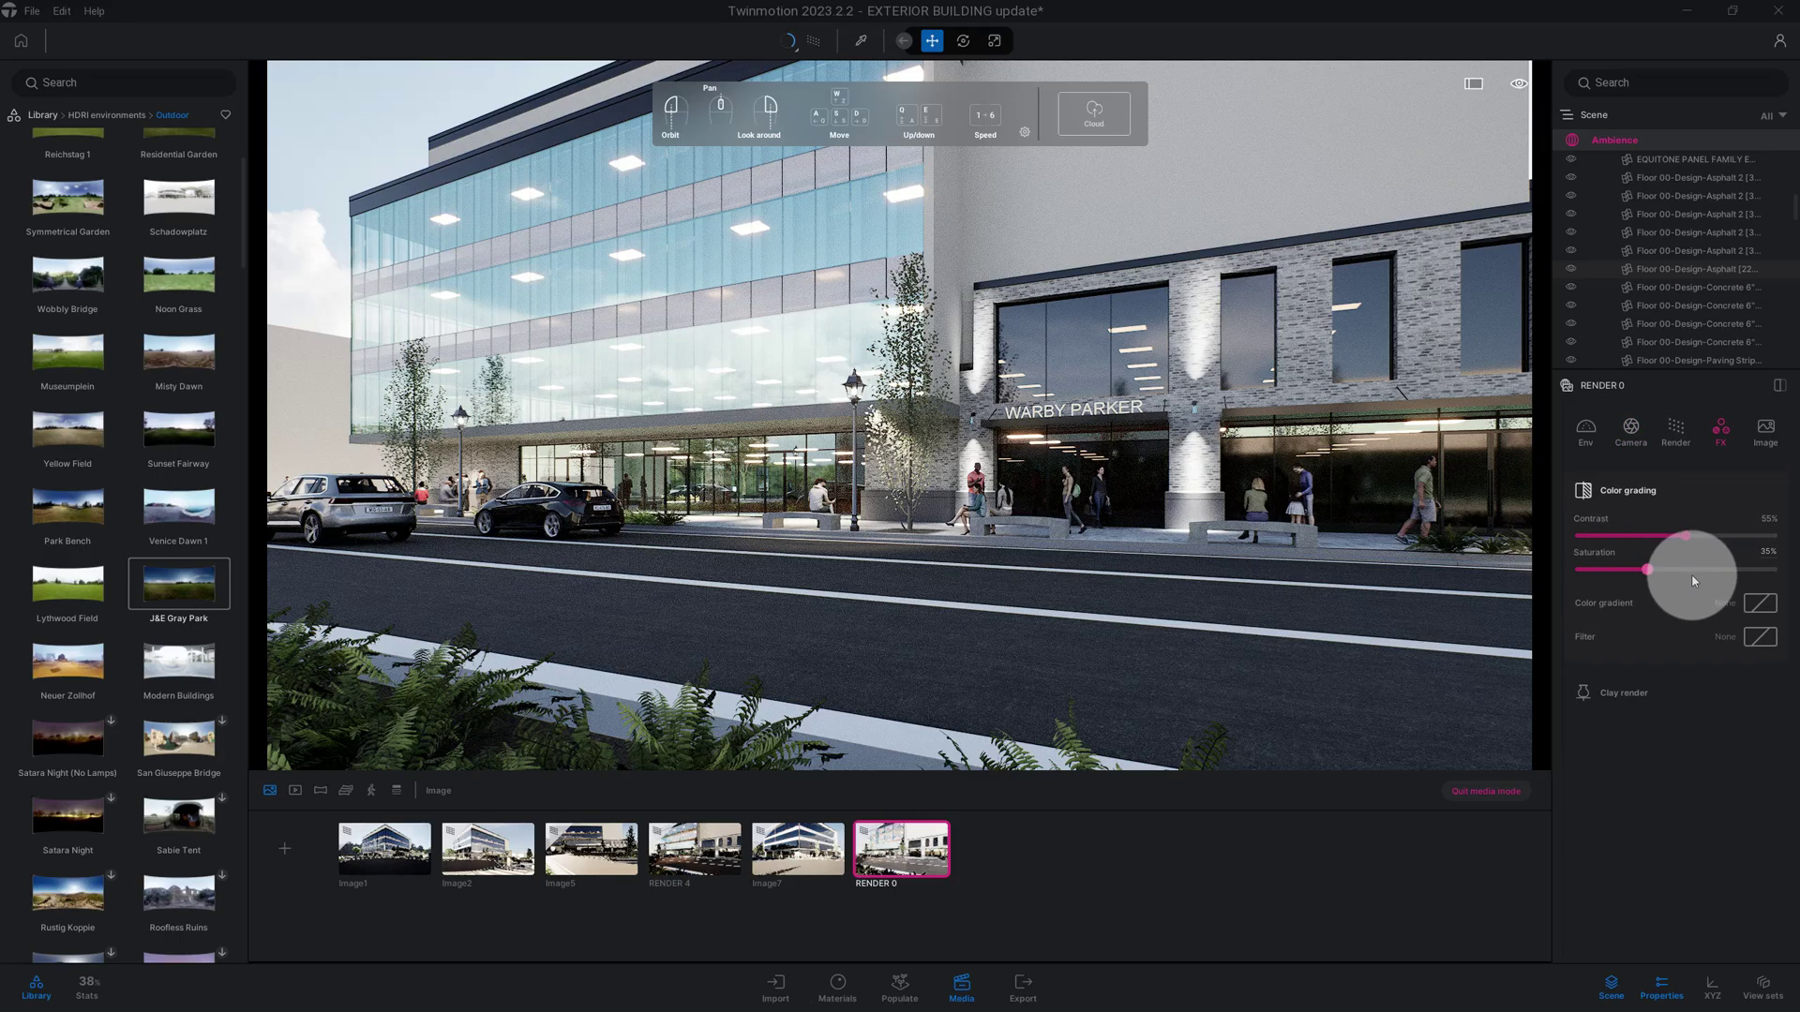
{"action": "left_click", "coordinate": [1745, 605]}
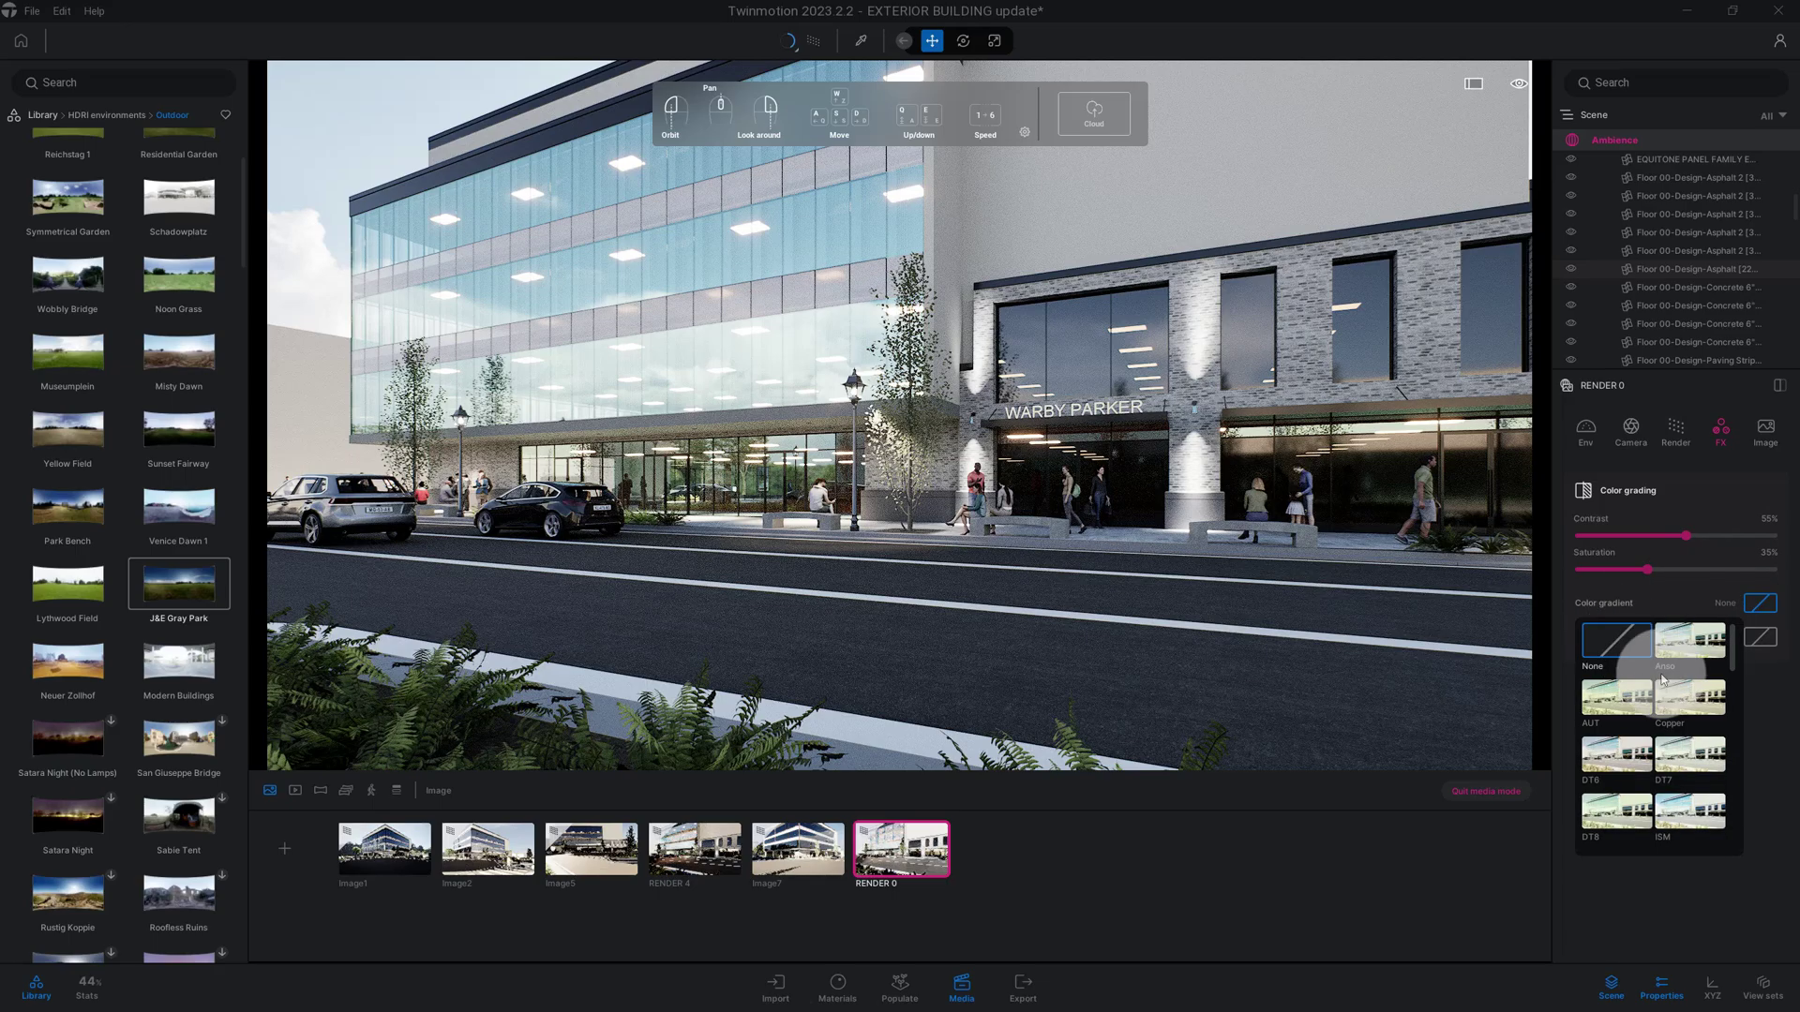
{"action": "scroll", "coordinate": [1659, 675], "scroll_direction": "down", "scroll_amount": 1}
{"action": "scroll", "coordinate": [1635, 638], "scroll_direction": "up", "scroll_amount": 1}
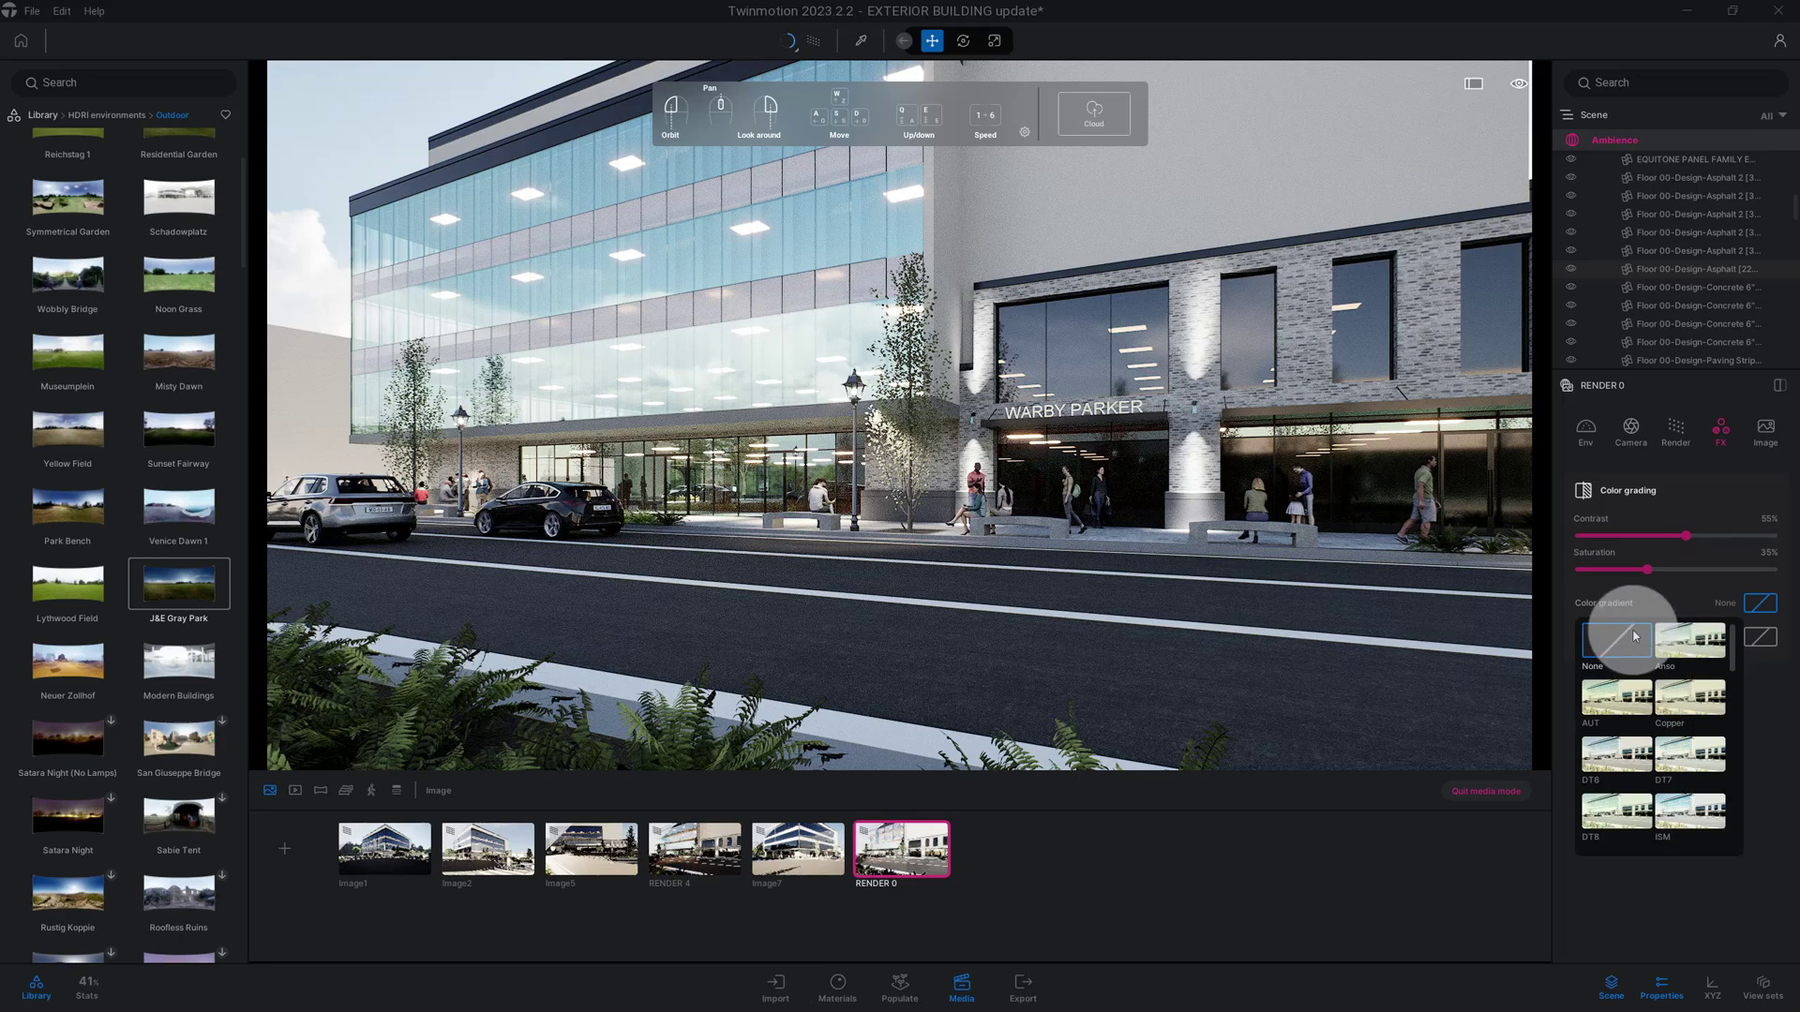
{"action": "left_click", "coordinate": [1720, 601]}
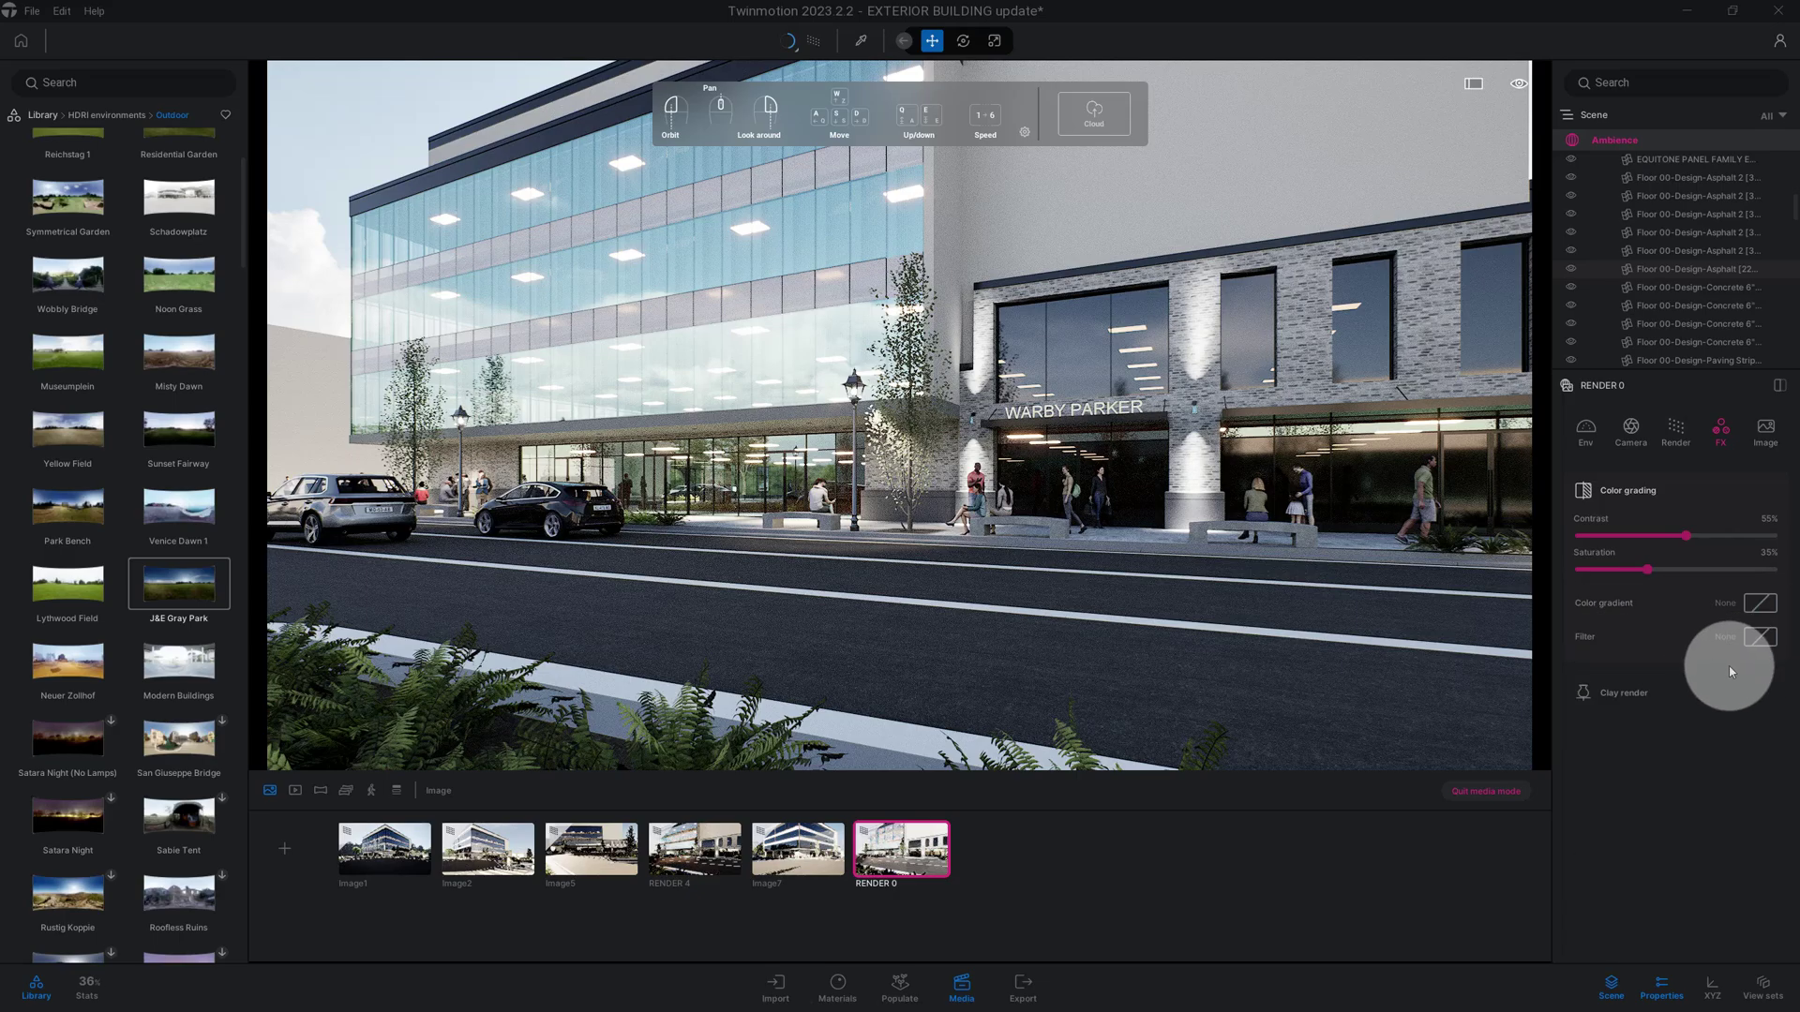